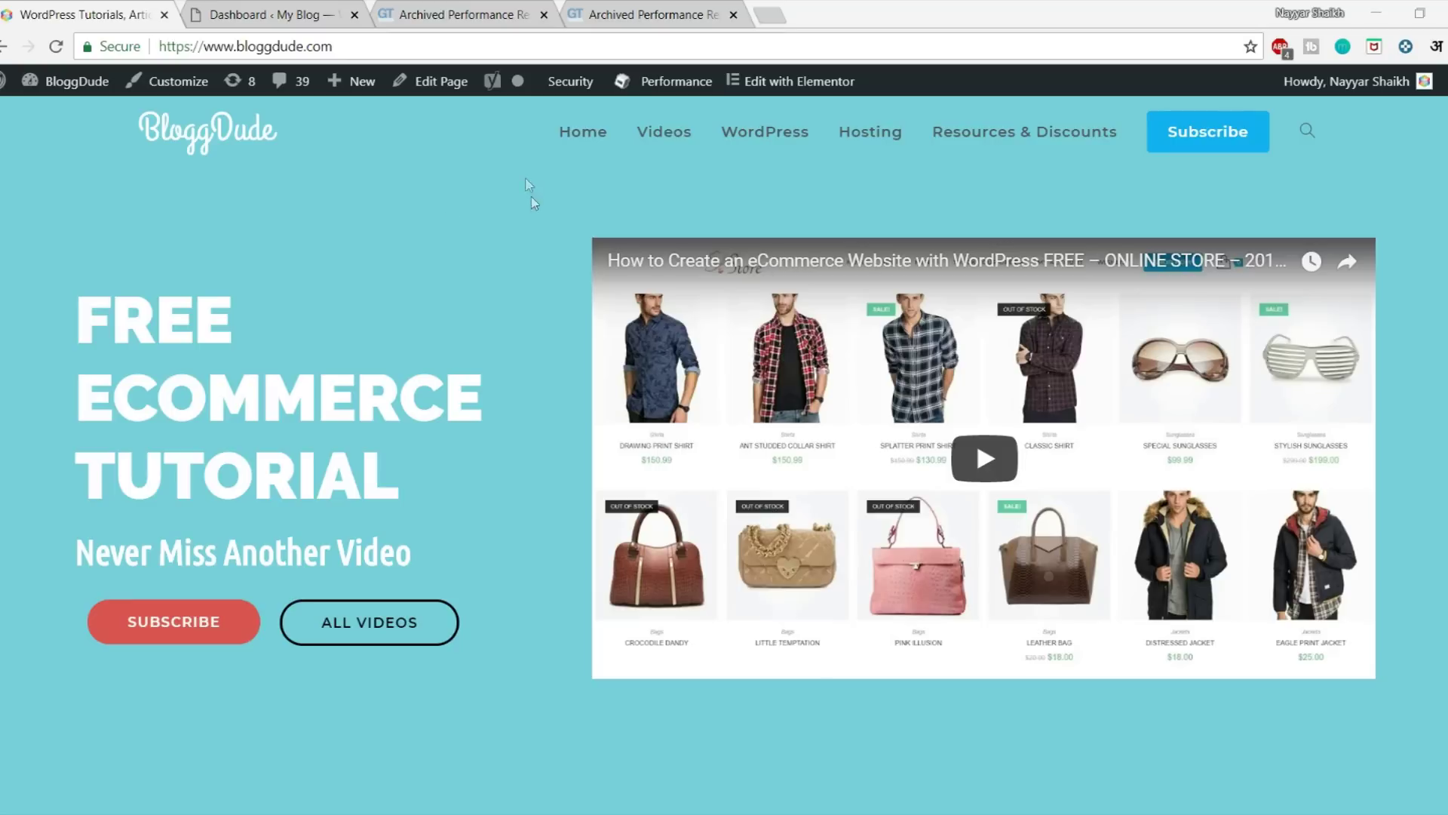
- Examine the PageSpeed score, fully loaded time and requests in the GTmetrix report generated at 2:34 PM
click(423, 14)
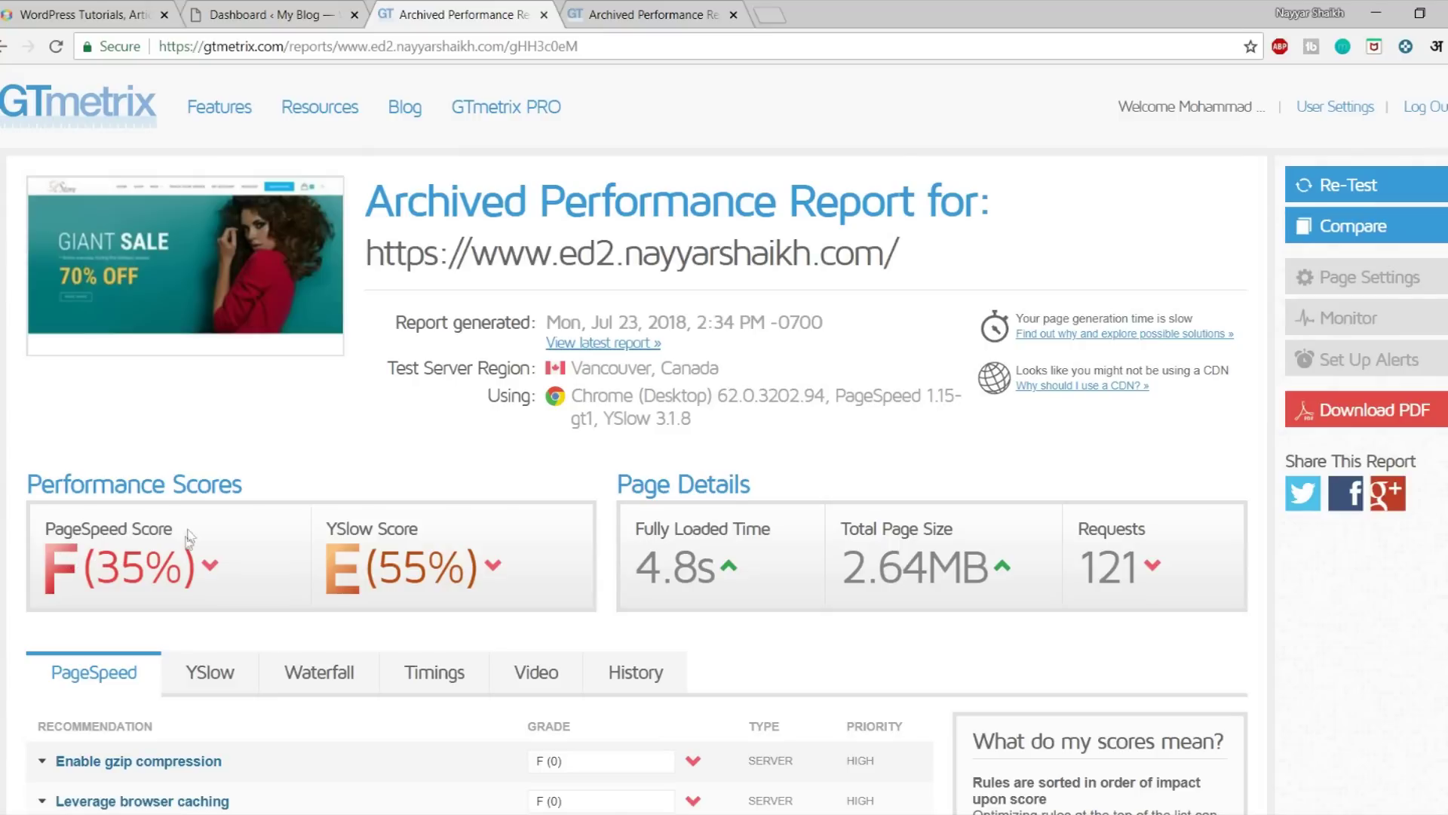
drag(83, 575, 184, 574)
click(168, 573)
drag(648, 566, 729, 573)
click(739, 577)
mouse_move(1123, 575)
- Compare the YSlow score, fully loaded time and total page size in the 6:50 PM GTmetrix report with the earlier report
click(641, 15)
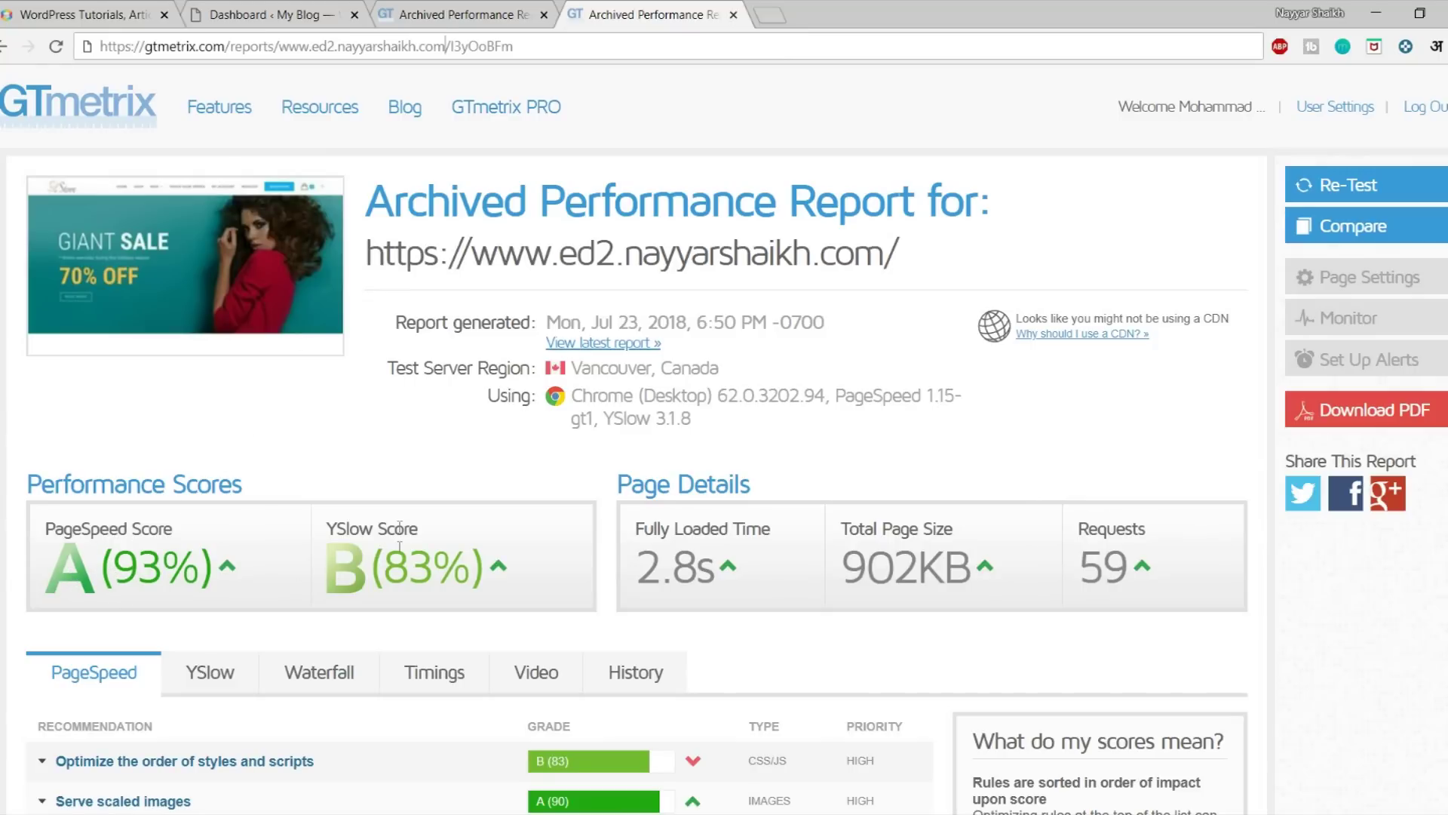
drag(382, 571, 470, 570)
click(806, 593)
drag(638, 570, 720, 581)
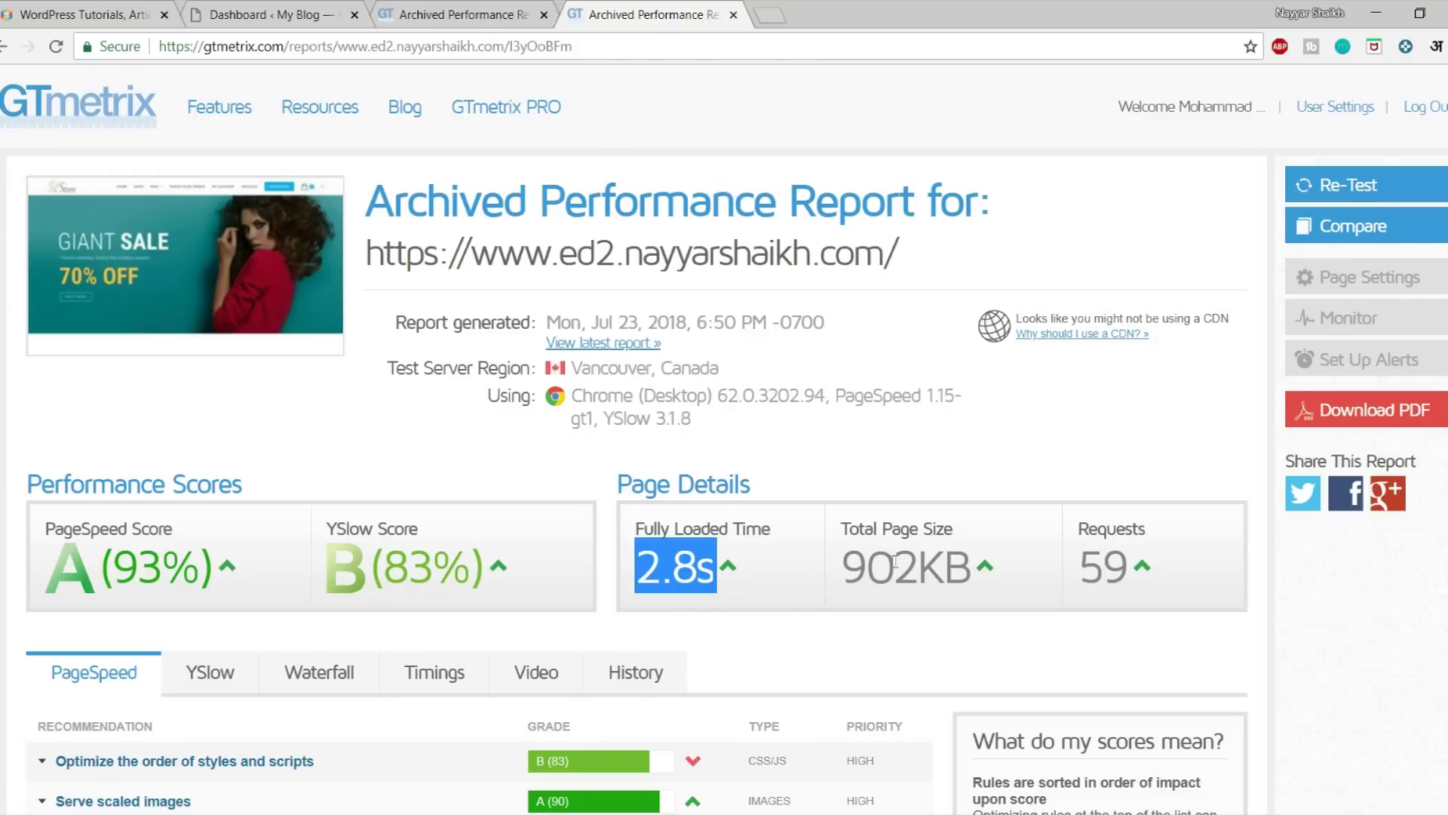
drag(842, 569, 944, 573)
click(945, 574)
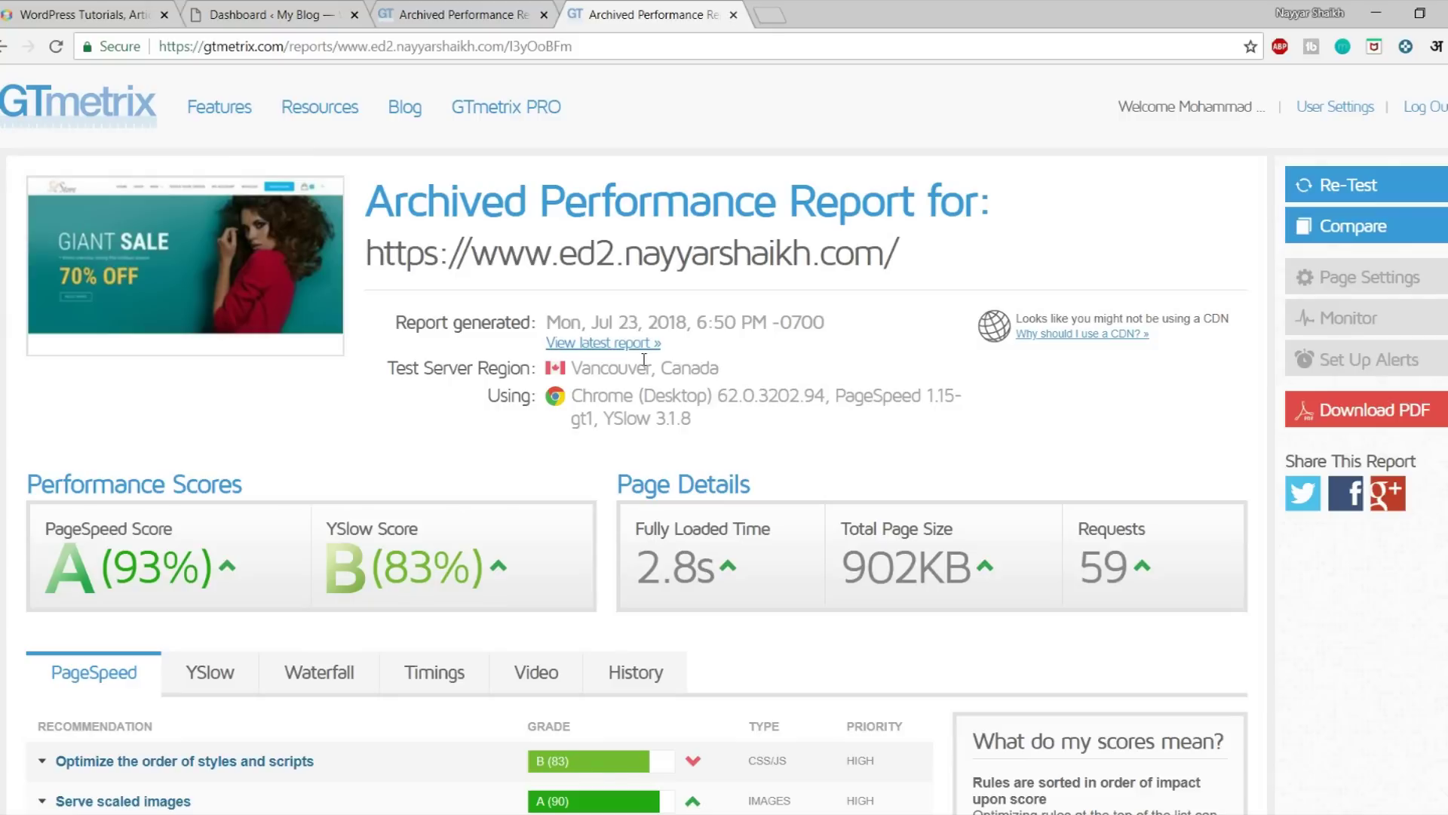
click(482, 15)
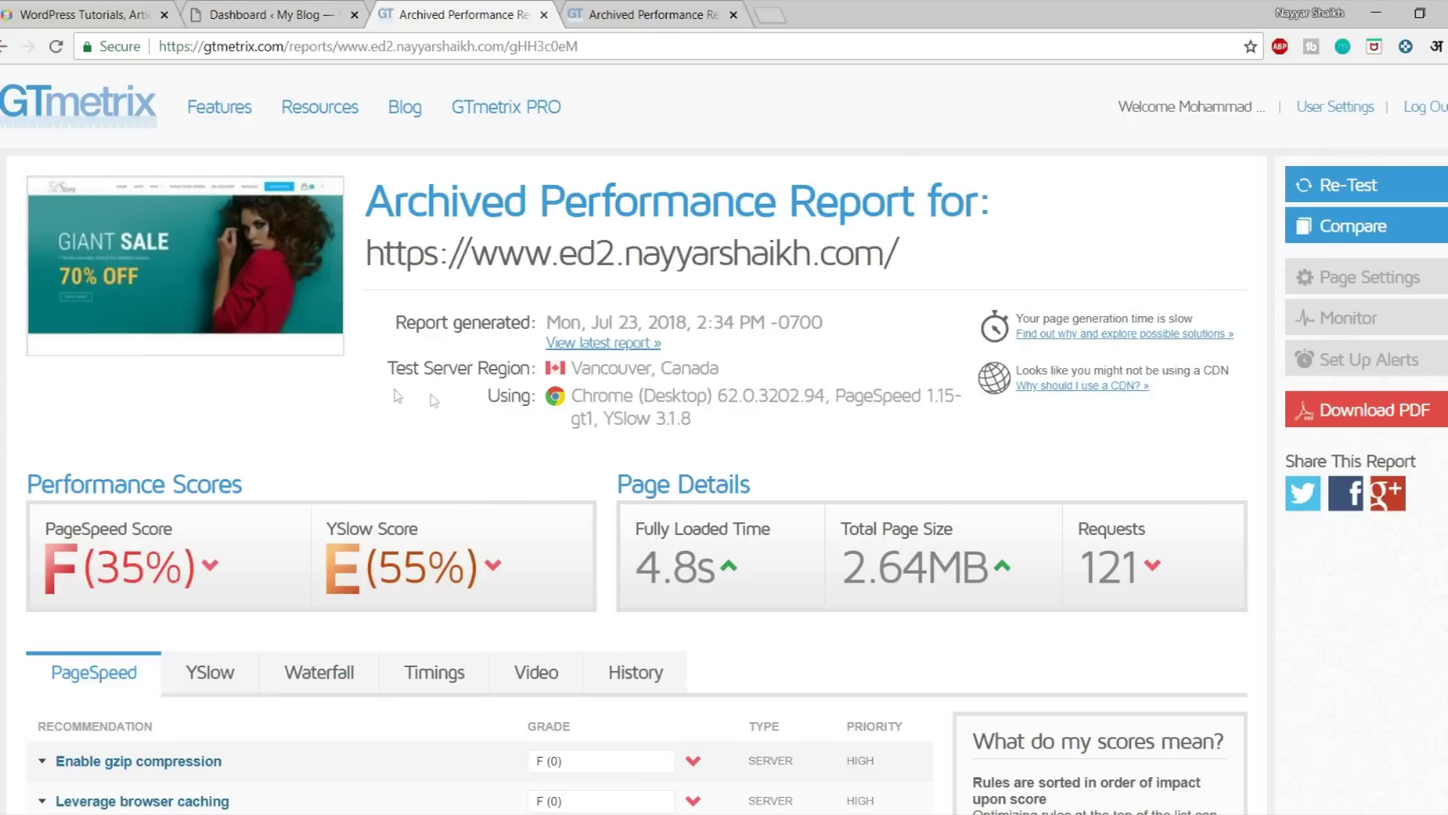
- In the WordPress dashboard, start adding a new plugin and search the plugin directory for "w3 total cache"
click(272, 15)
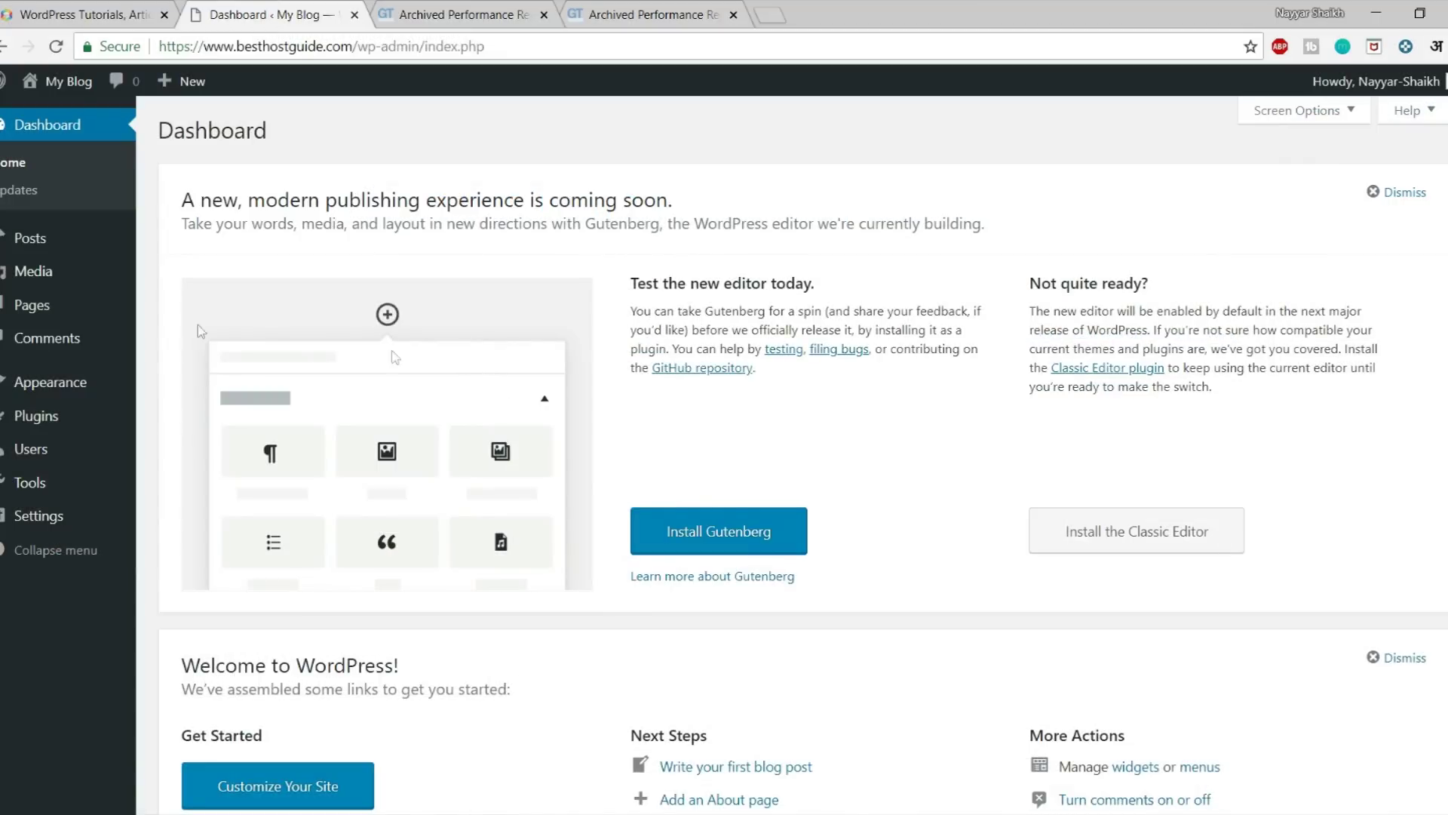
mouse_move(17, 420)
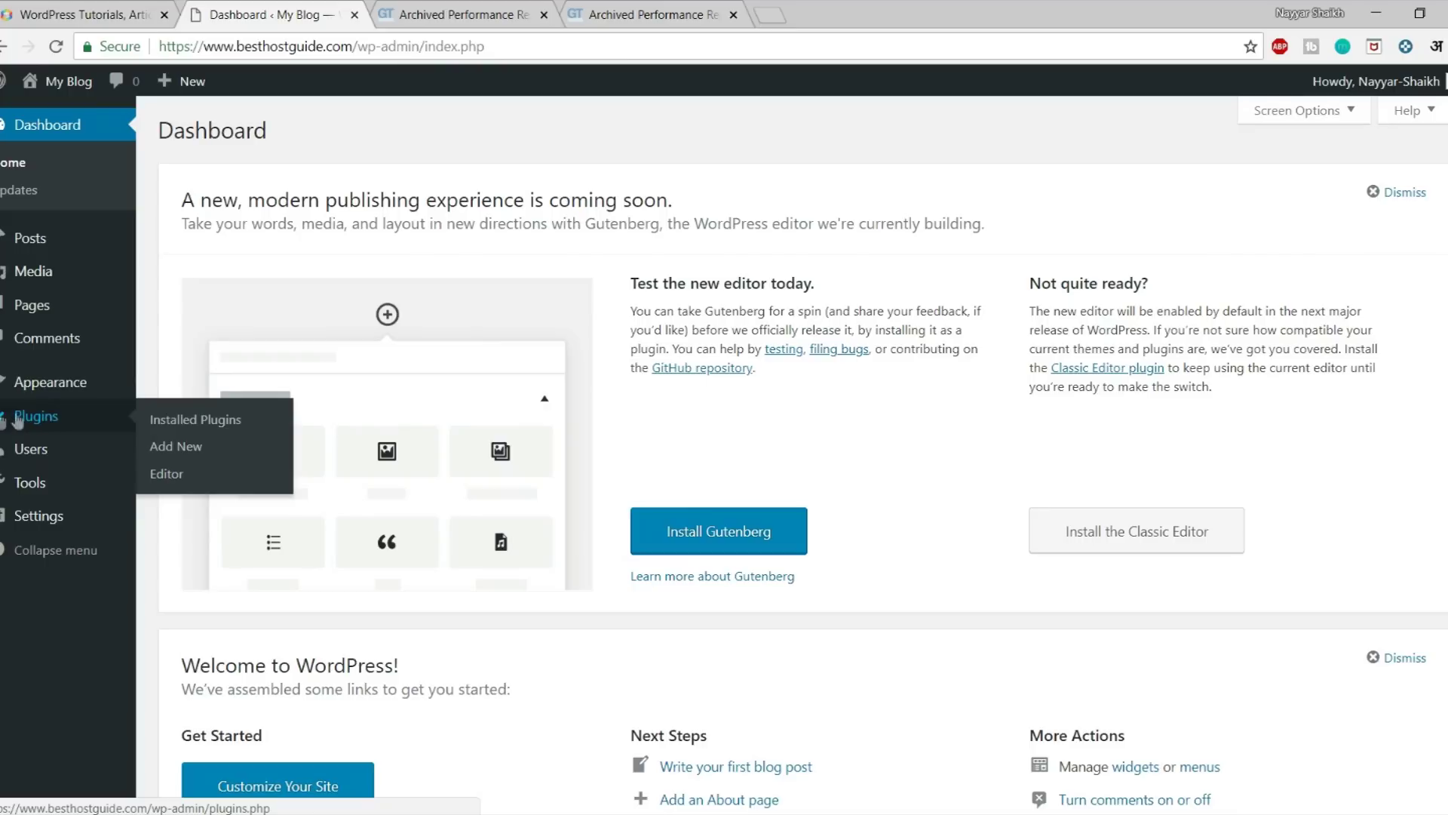
click(189, 446)
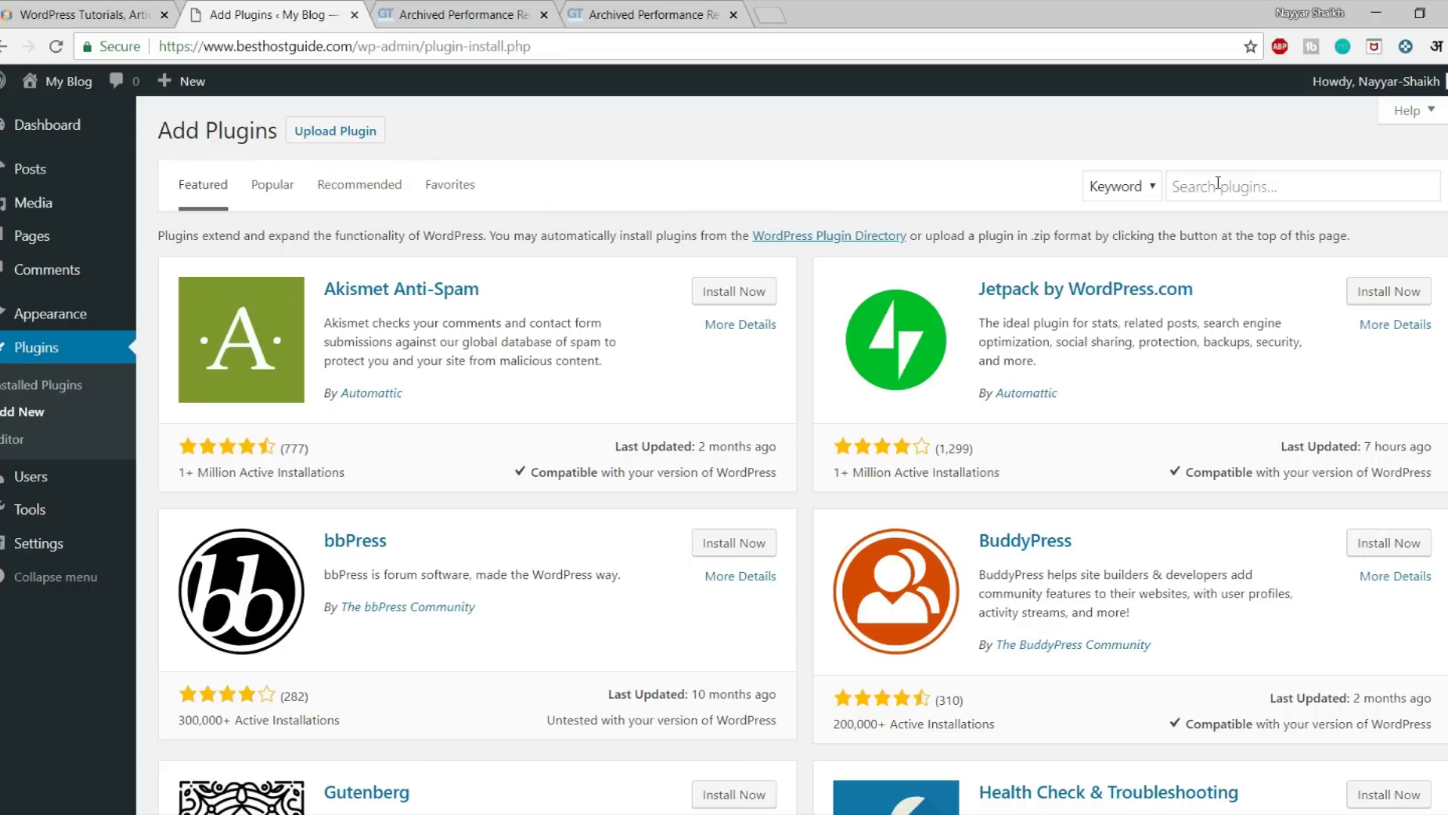
click(1218, 183)
text(w3 )
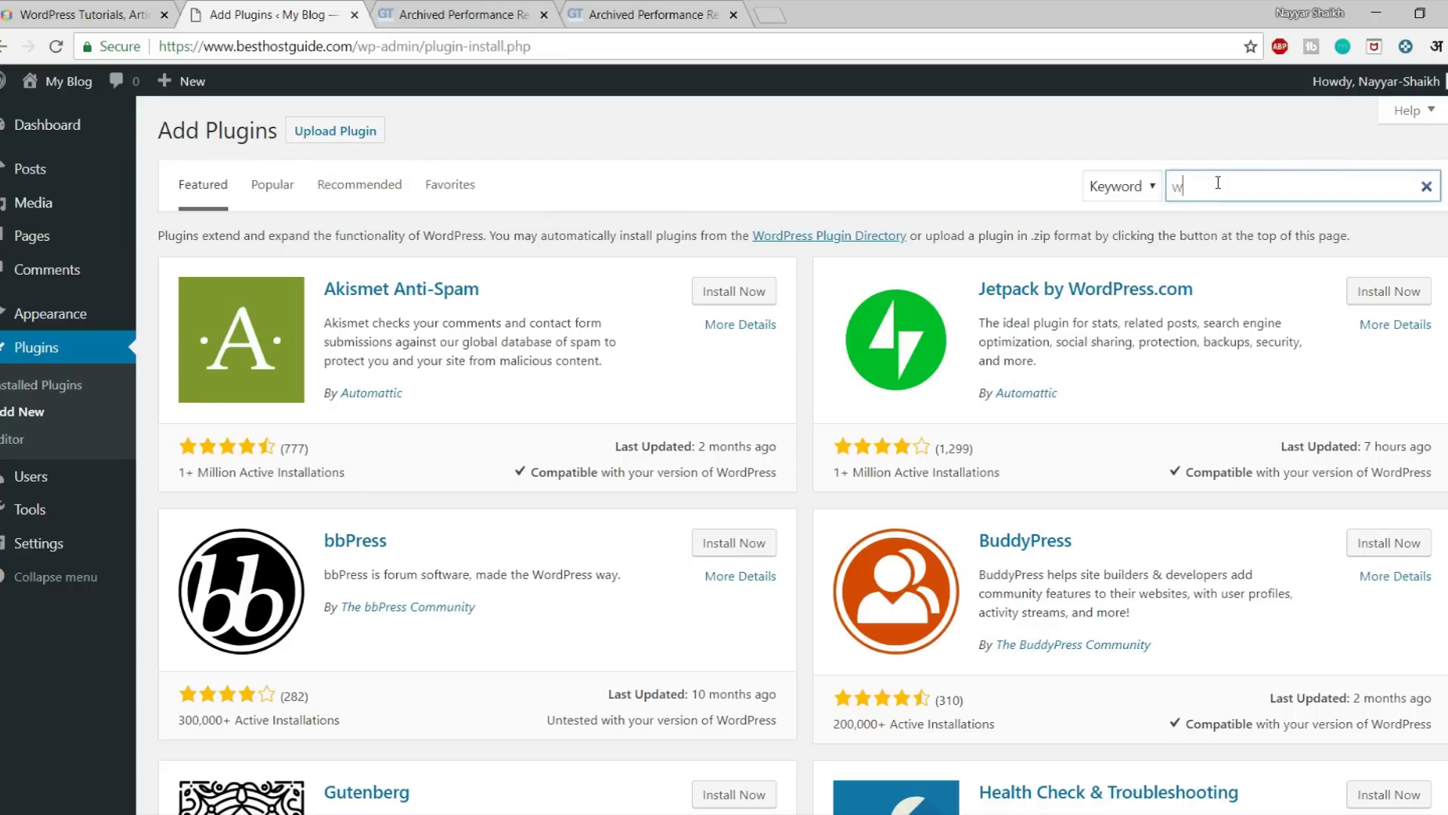
text(total cache)
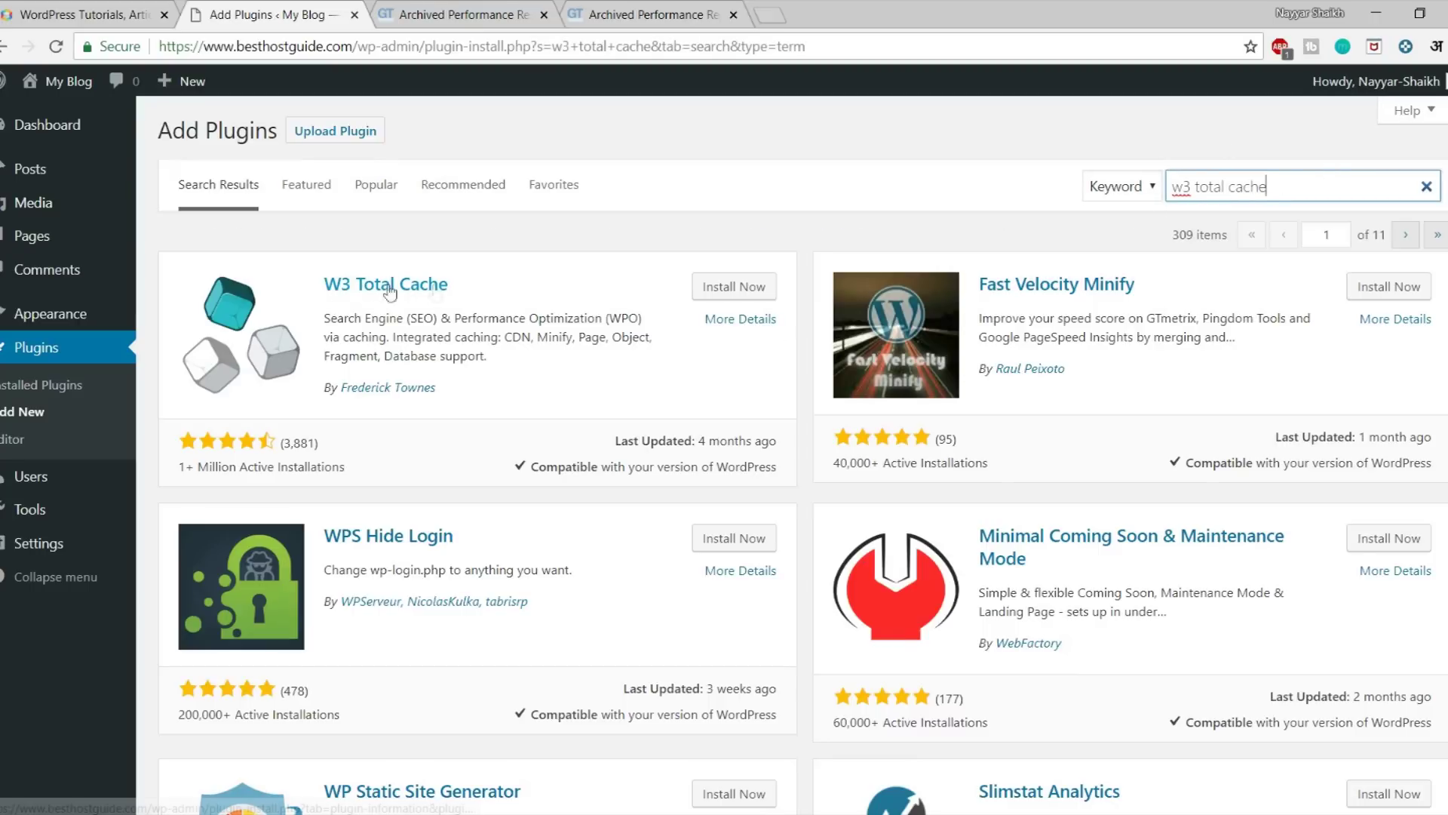
- Check the W3 Total Cache plugin's active installations and review count, then install and activate it
drag(180, 466, 363, 475)
click(365, 474)
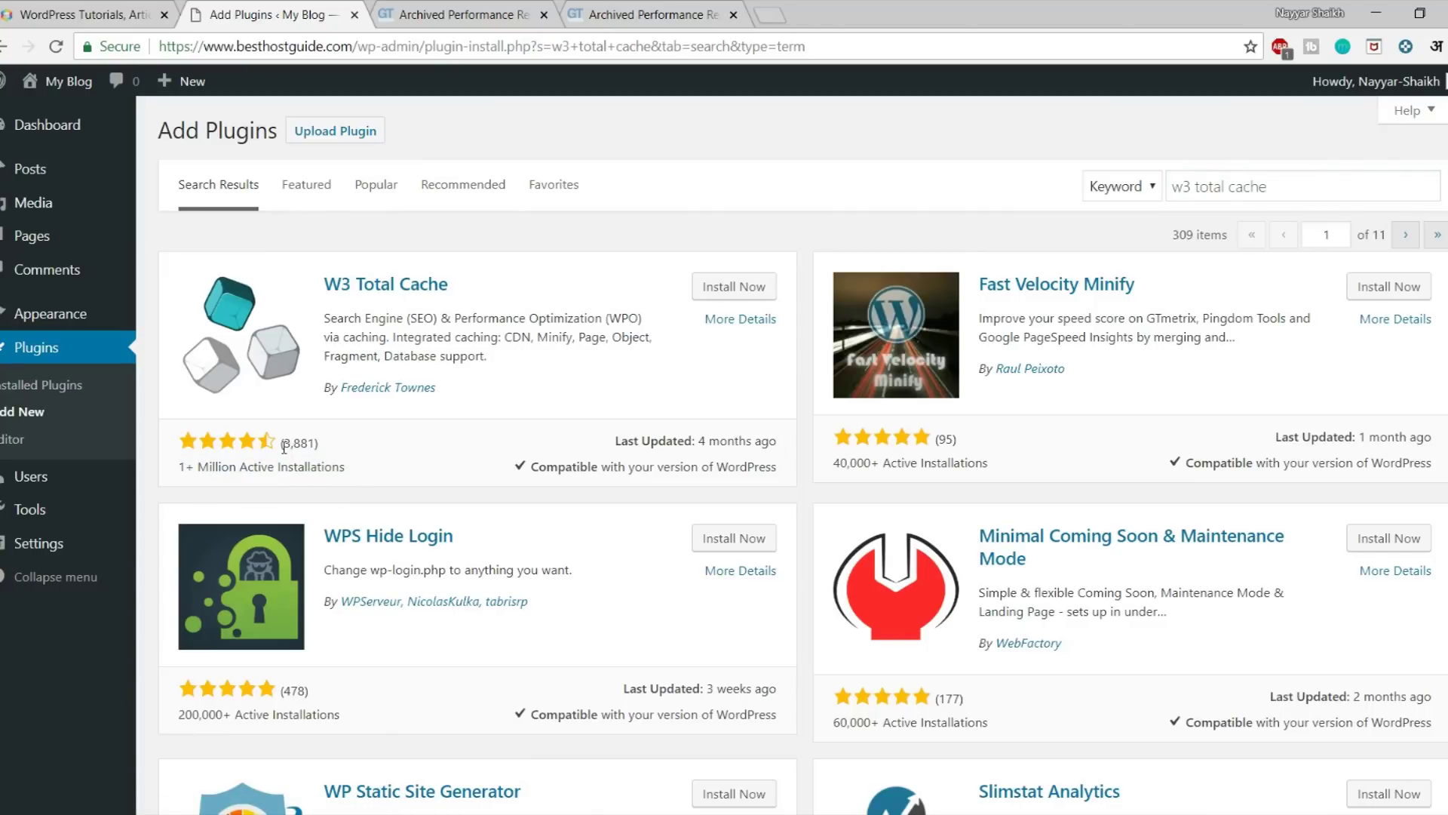
drag(285, 448, 319, 447)
click(396, 452)
click(713, 292)
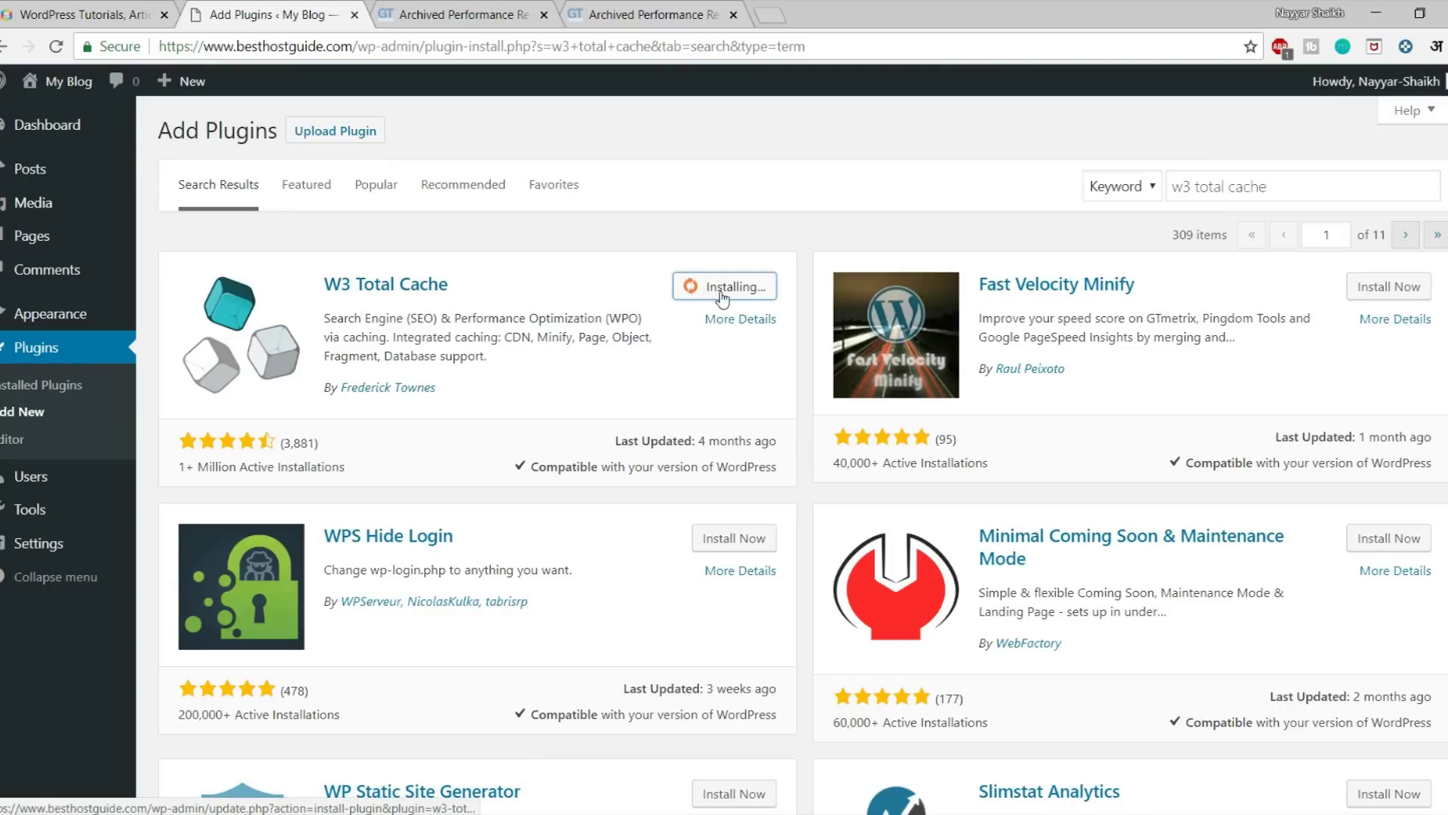
click(751, 284)
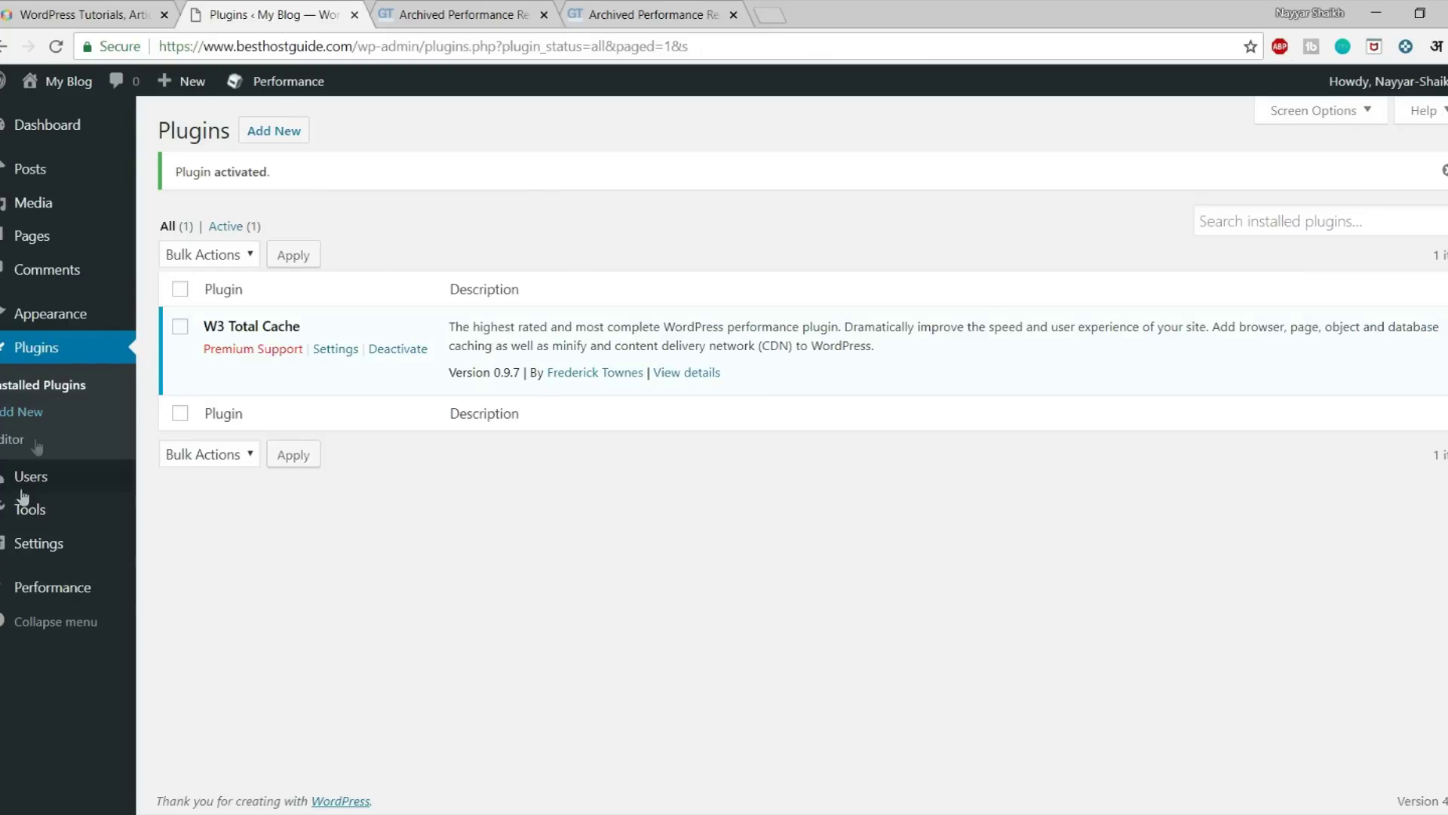
- Open the W3 Total Cache general settings and look through the page's sections, including Minify
mouse_move(34, 602)
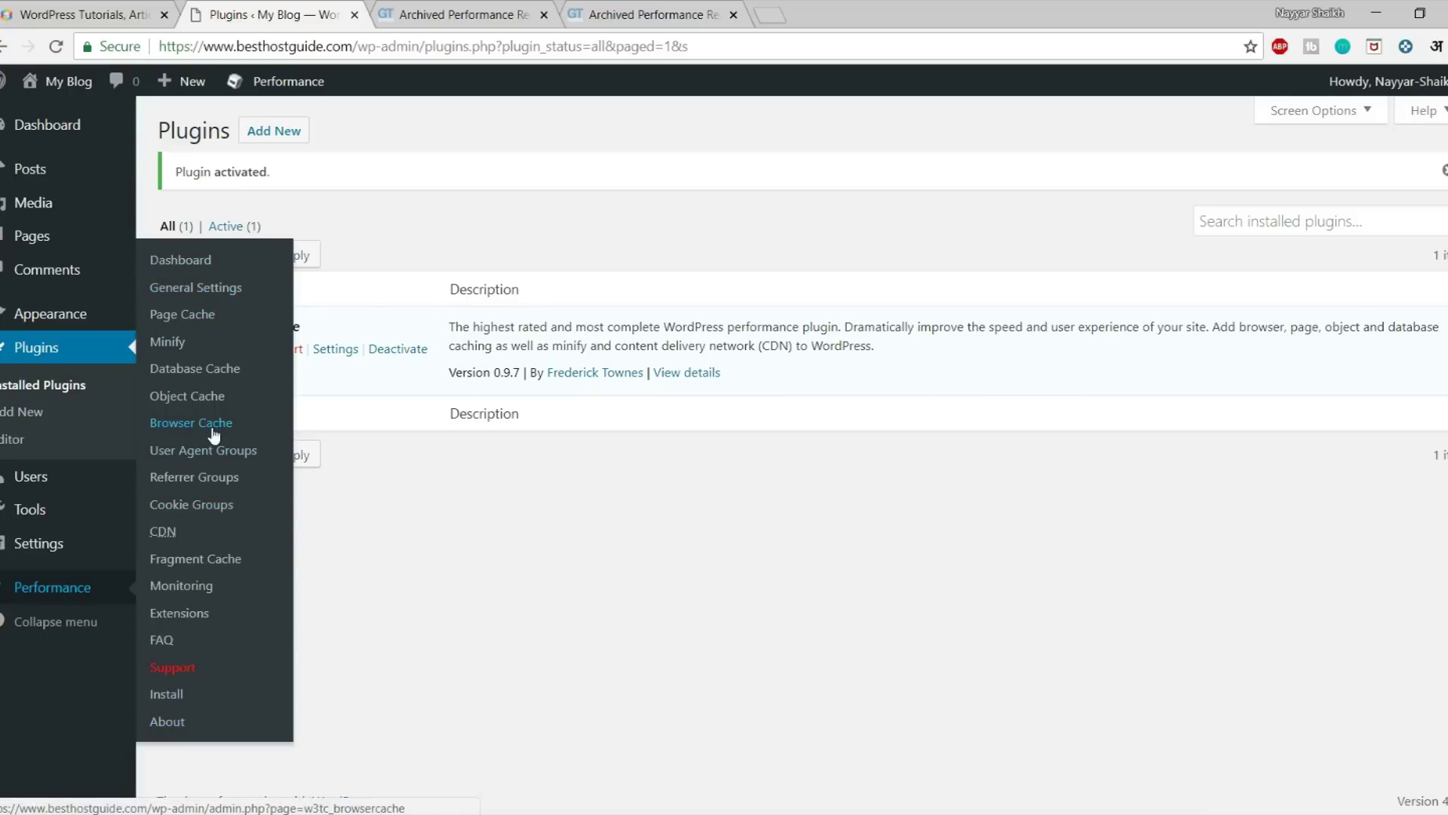
click(189, 290)
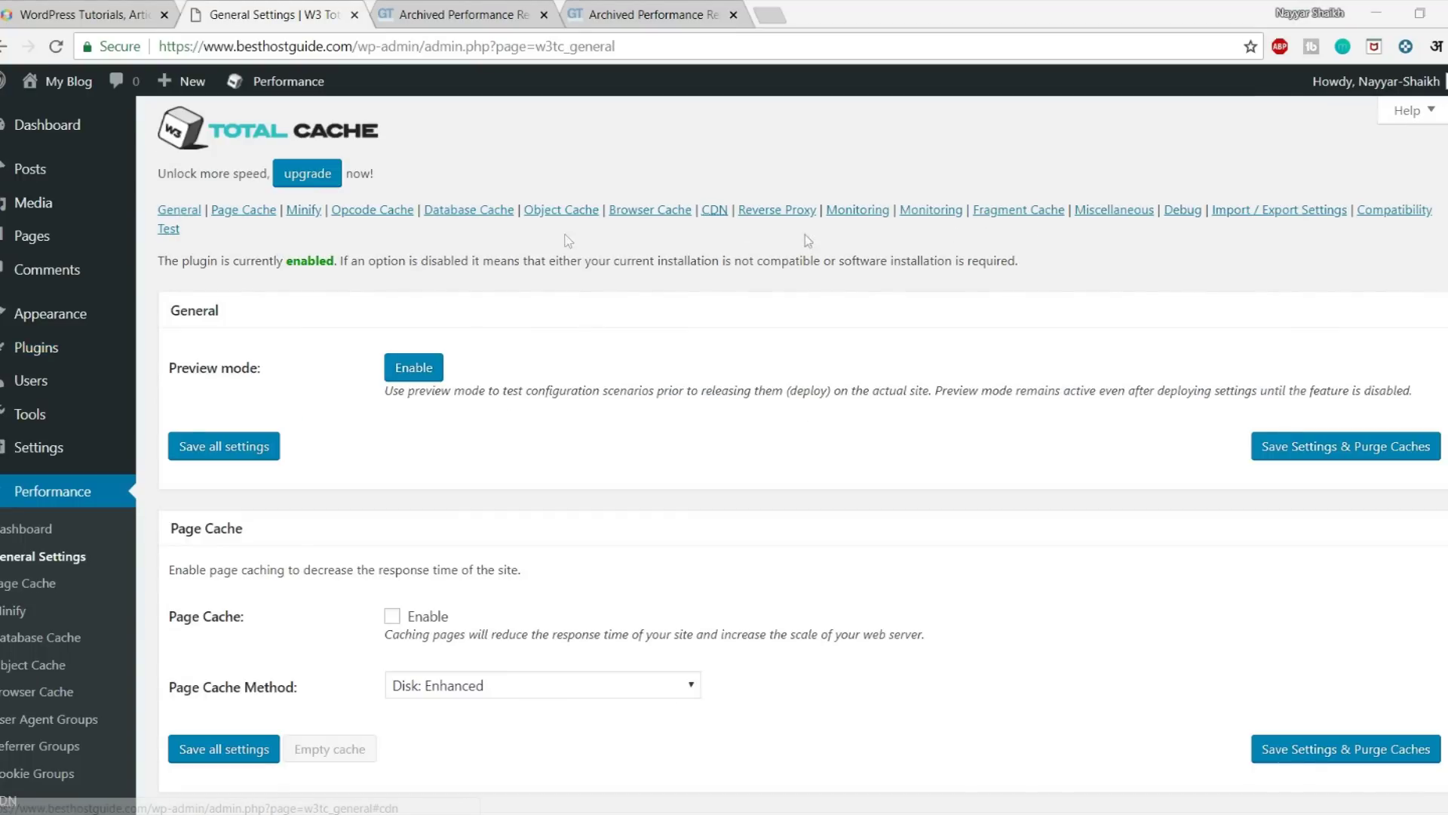
scroll(518, 452, down, 13)
scroll(518, 453, up, 13)
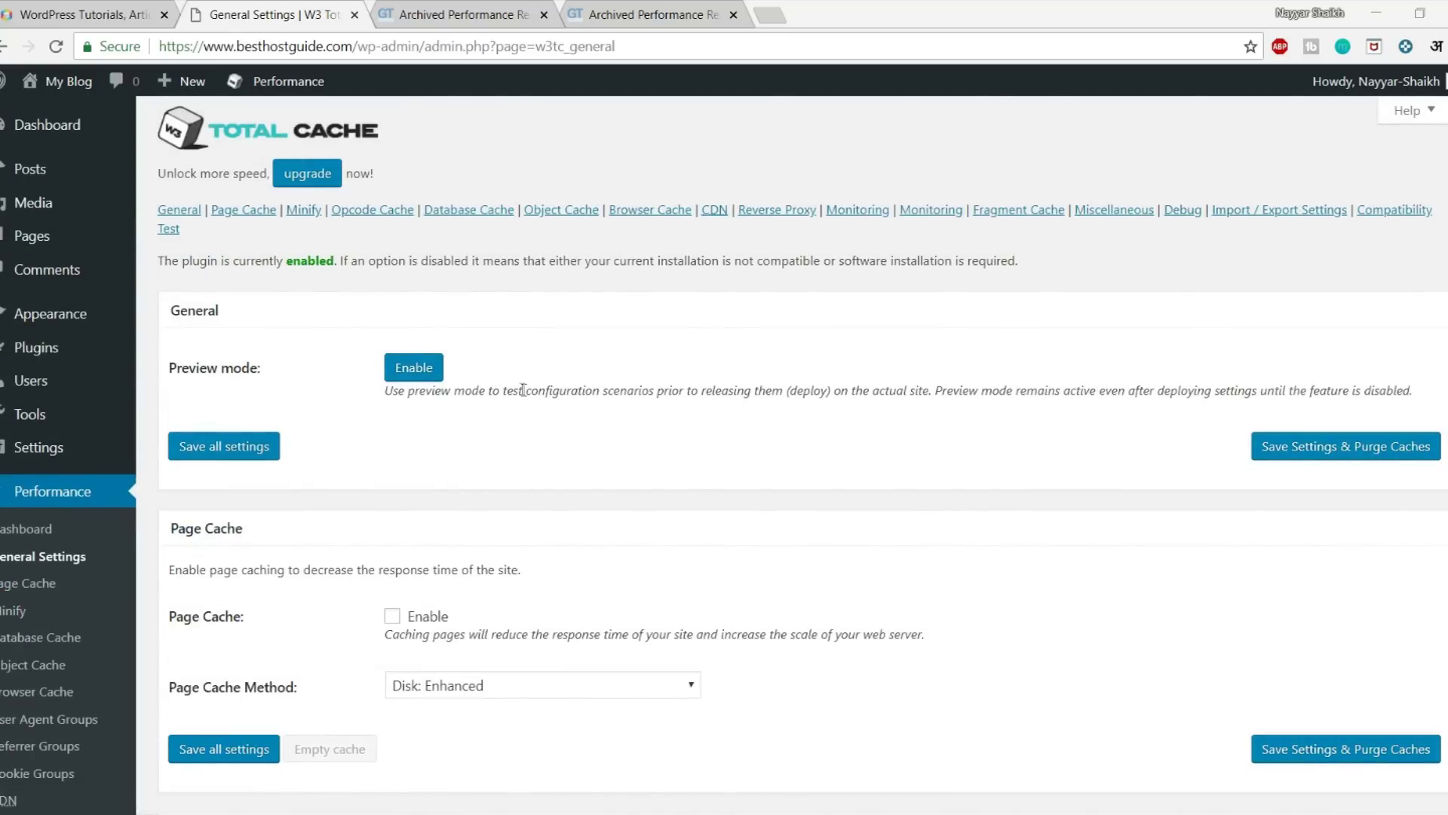
click(300, 216)
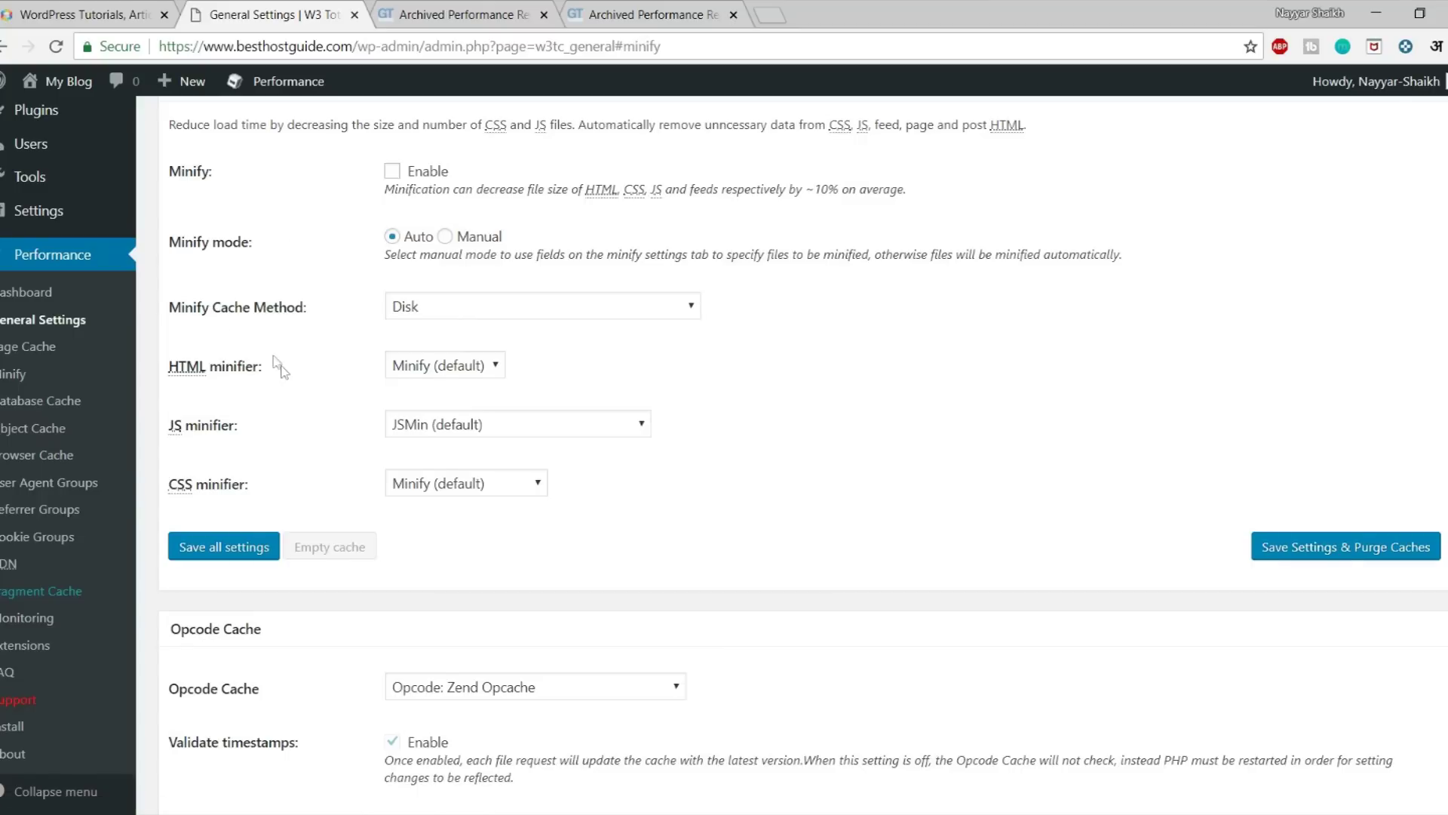
scroll(279, 366, up, 1)
scroll(803, 452, up, 7)
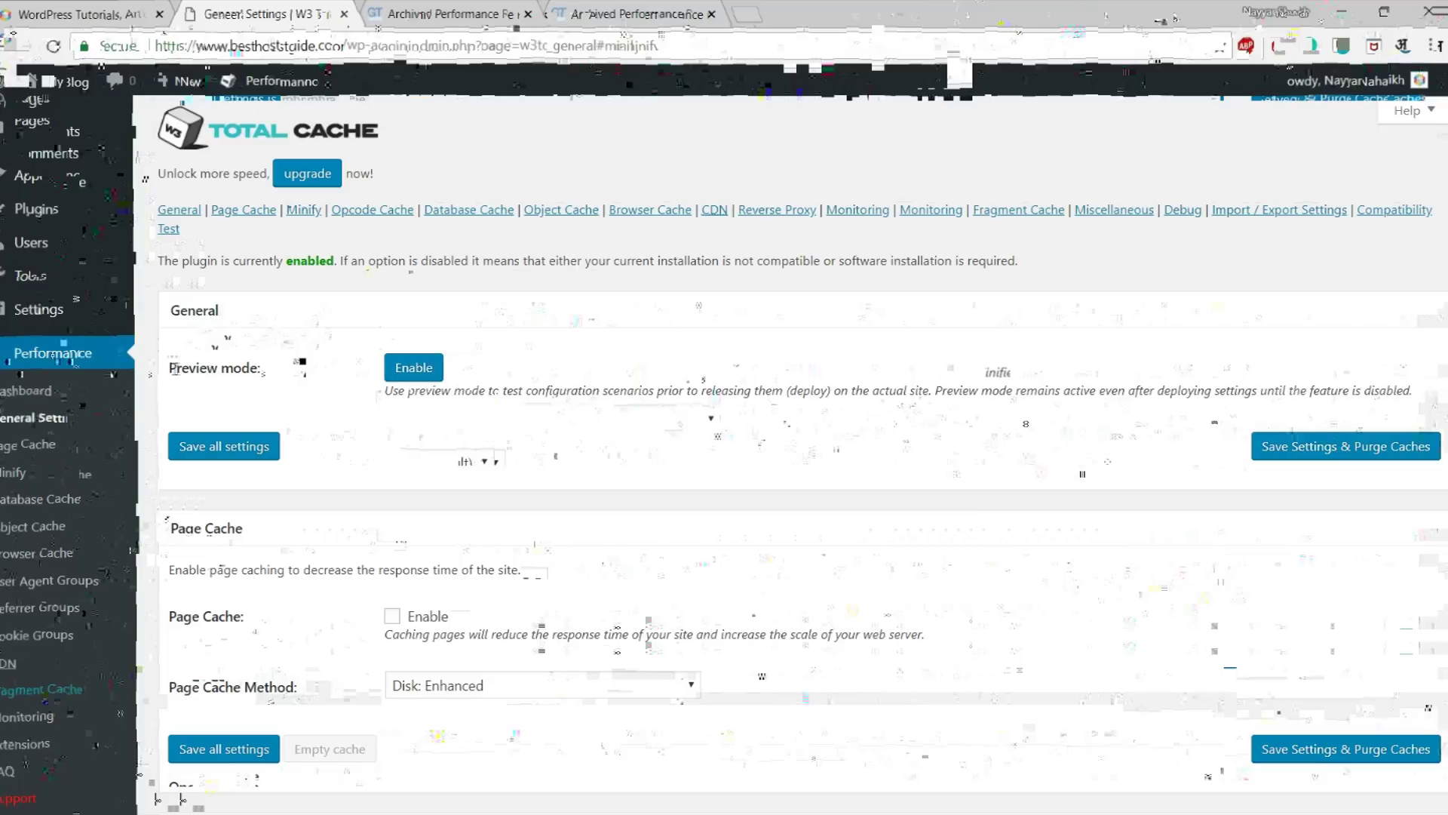
- Enable preview mode in the General section of the W3 Total Cache settings and look over its options
drag(170, 369, 267, 373)
click(268, 374)
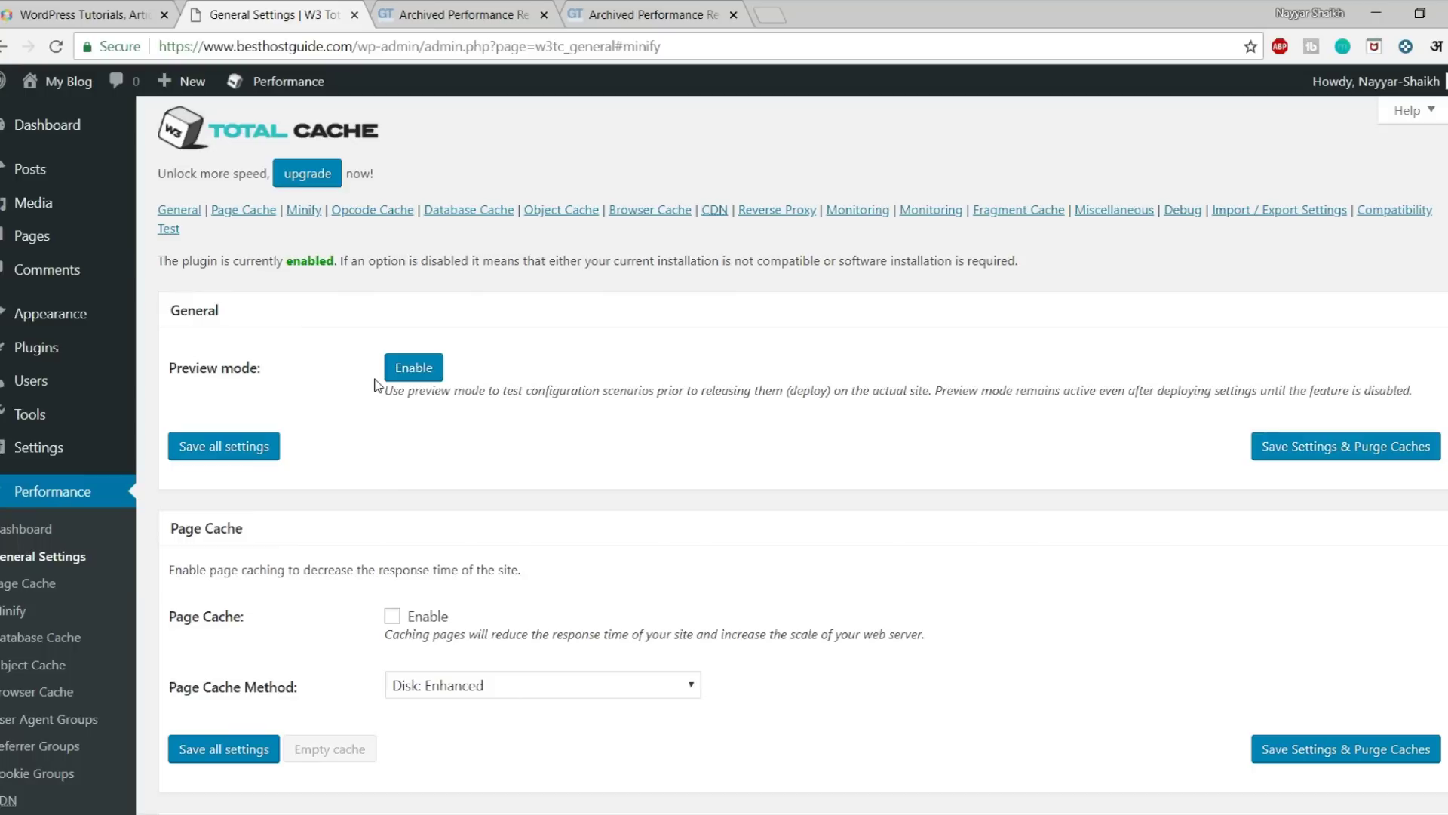
click(416, 369)
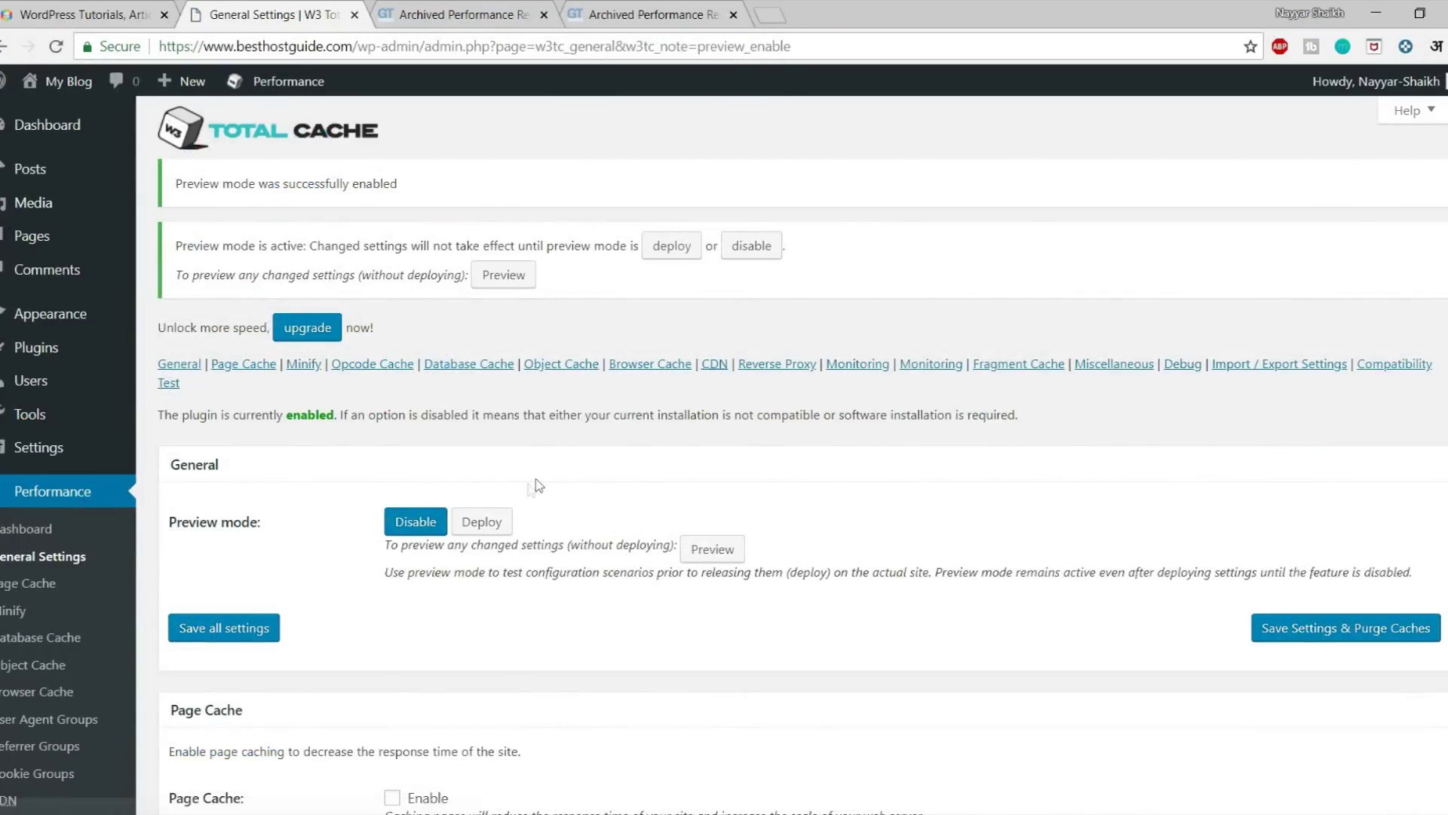
scroll(521, 490, down, 1)
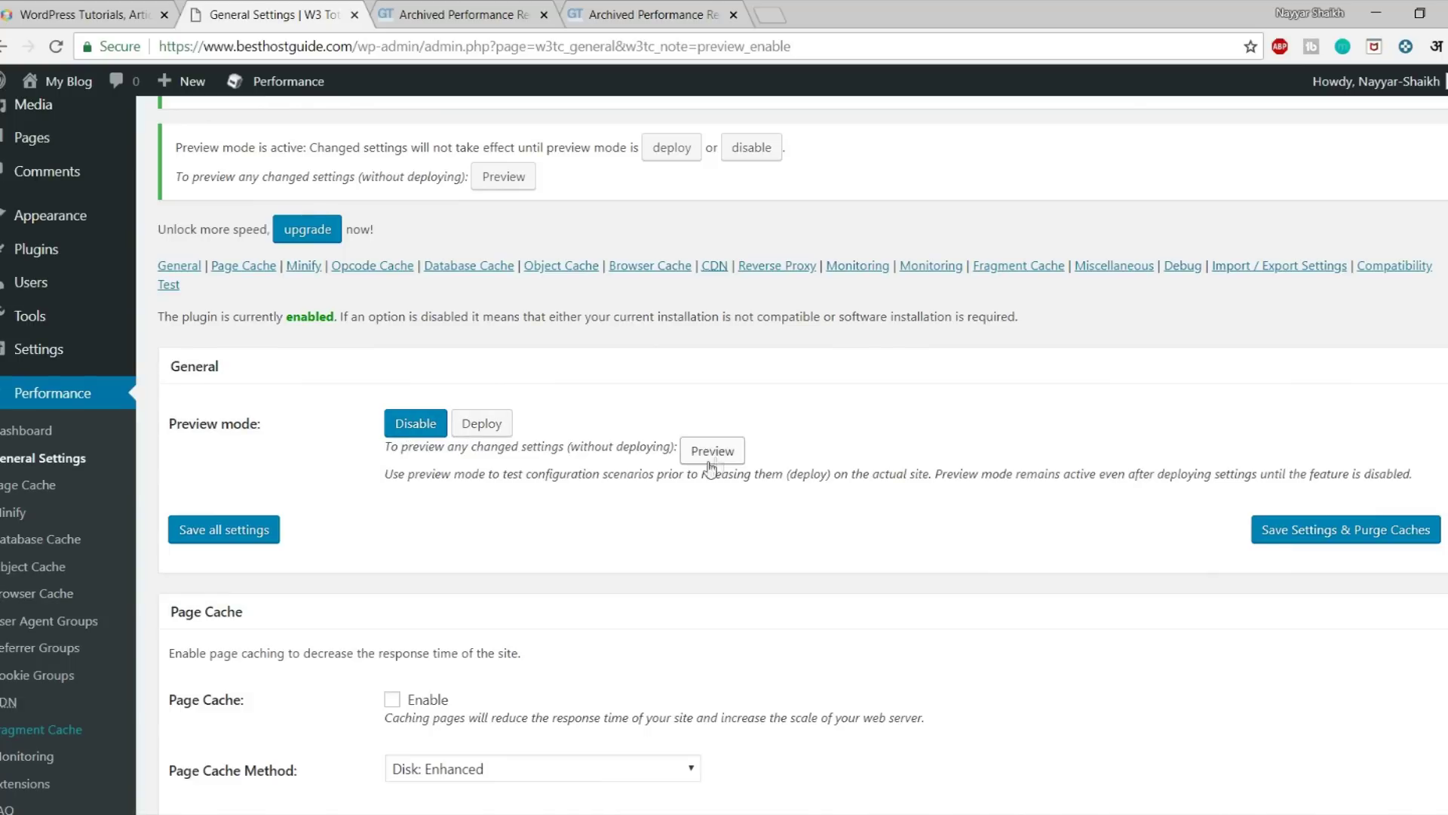
scroll(757, 552, down, 6)
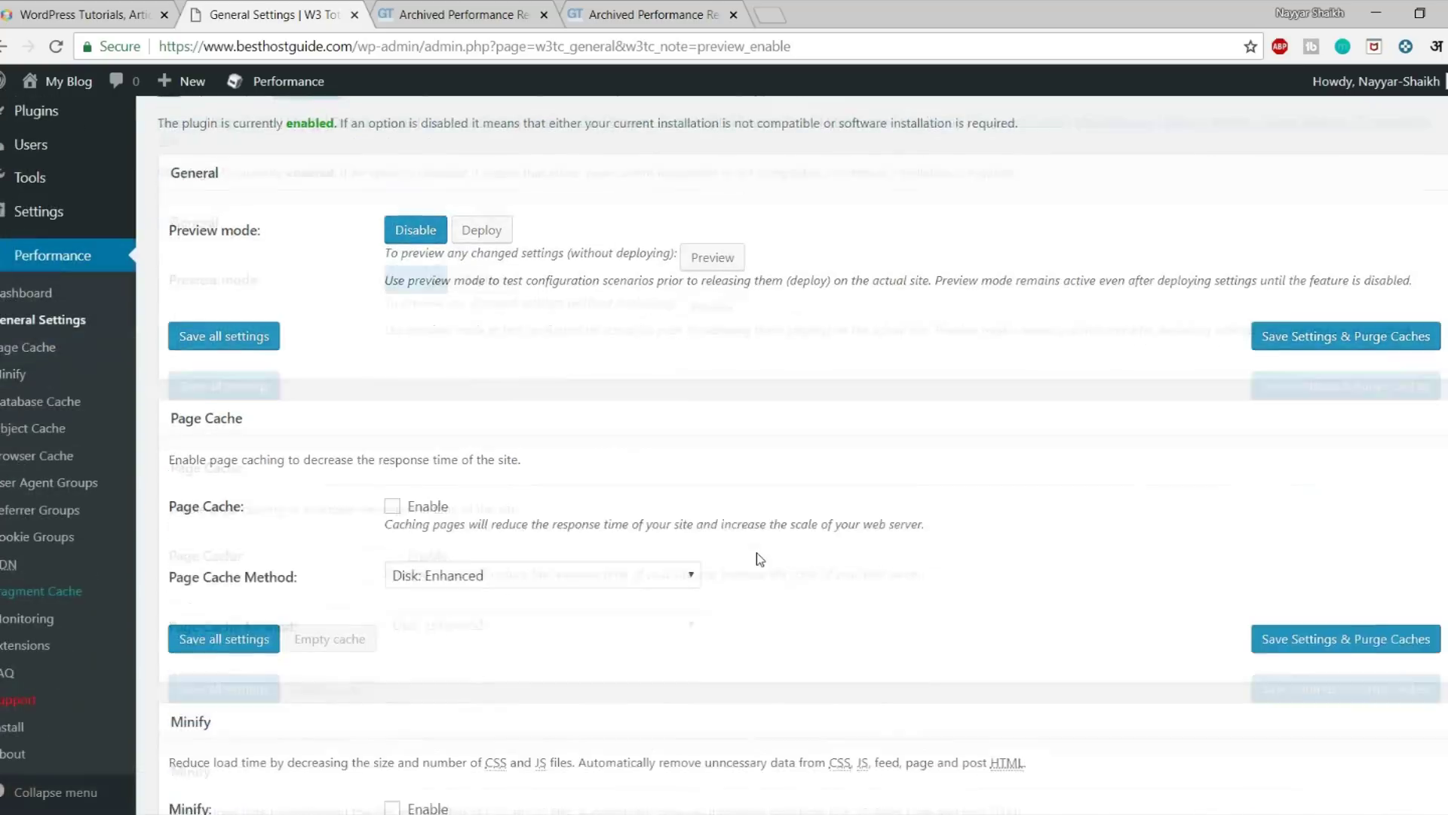
scroll(757, 552, up, 4)
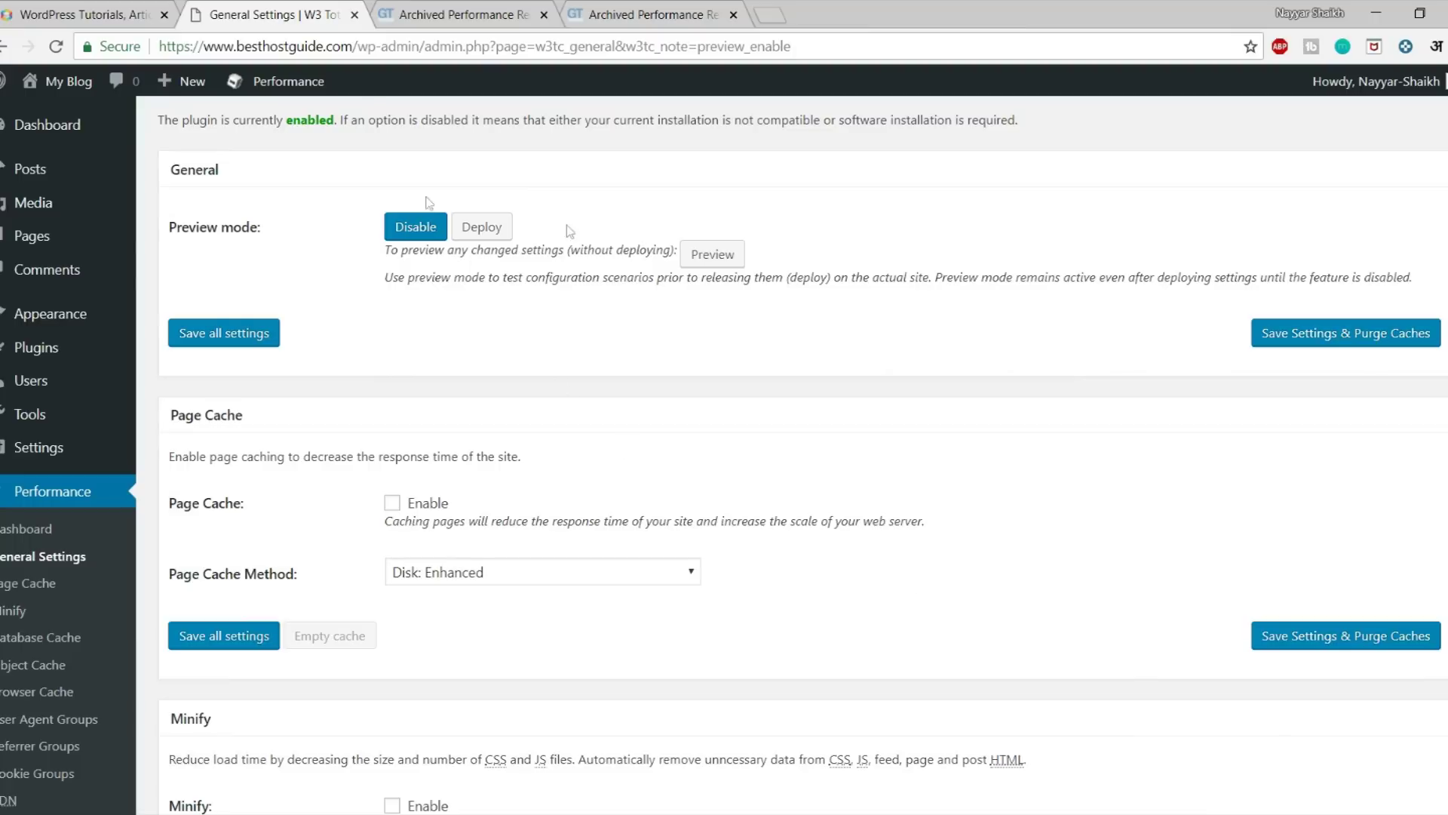
- Disable preview mode in the General section so that setting changes apply directly to the site
drag(167, 226, 288, 240)
click(288, 240)
scroll(393, 512, down, 4)
scroll(478, 657, up, 7)
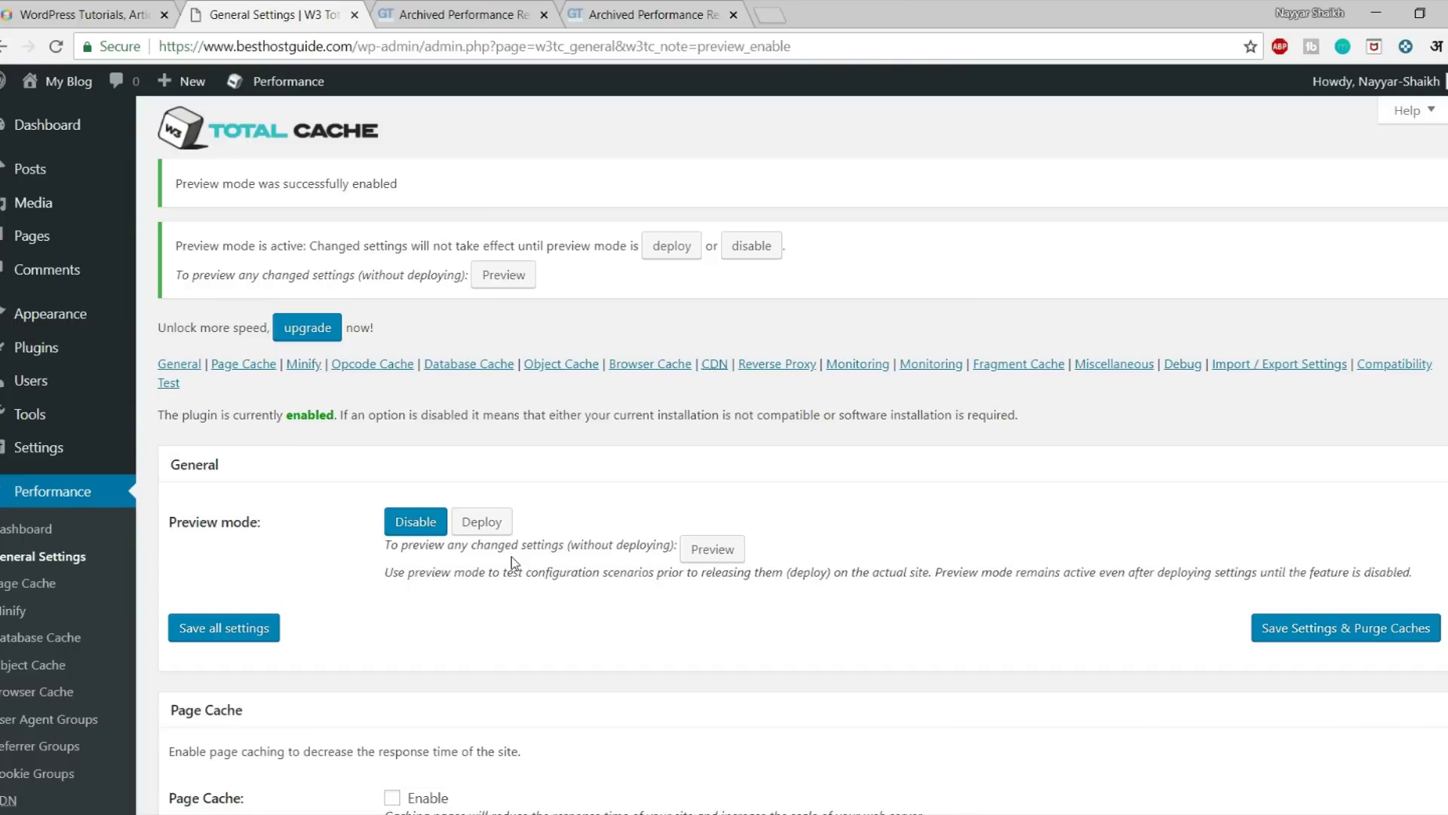
scroll(524, 555, down, 5)
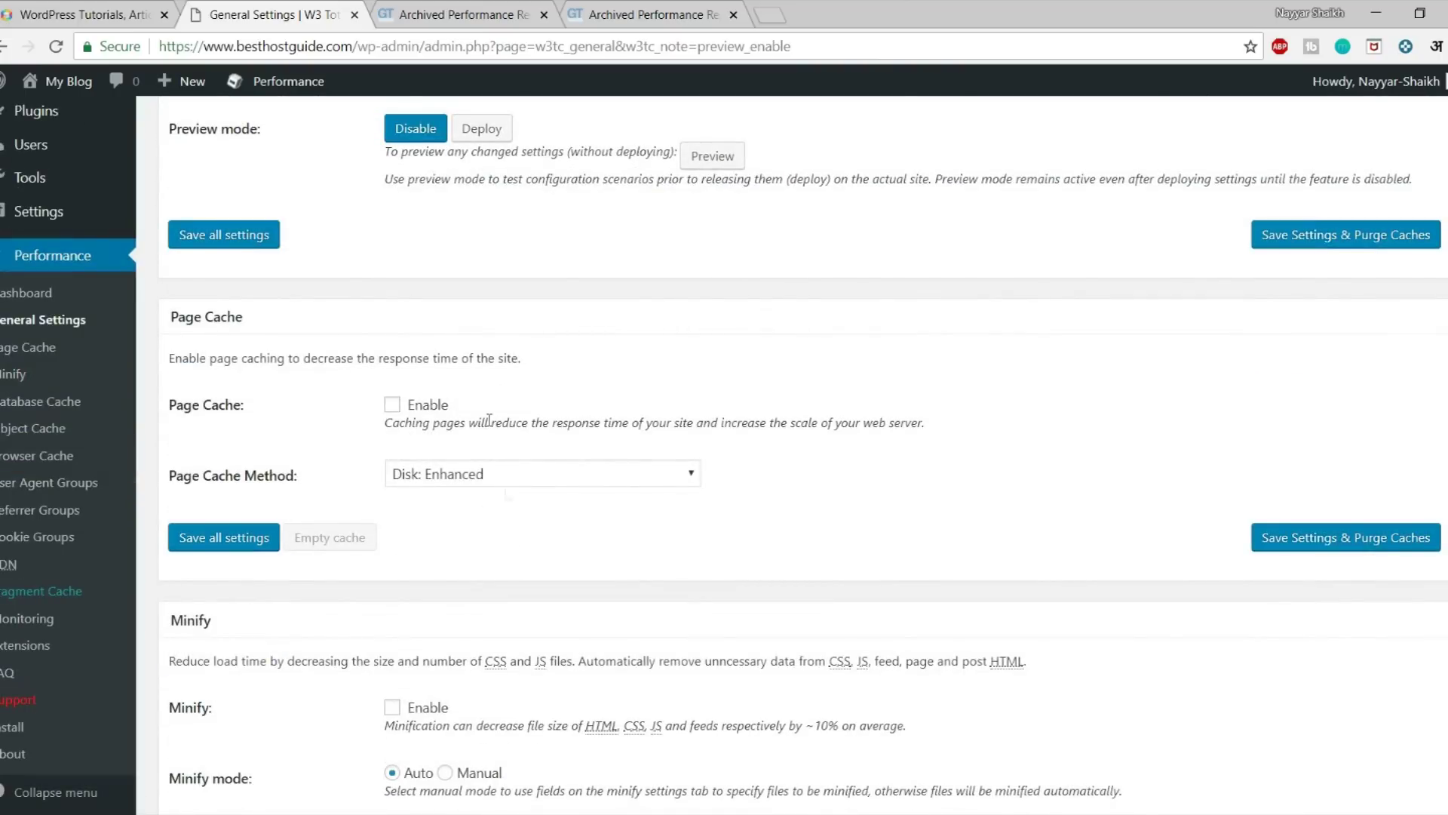
scroll(359, 283, up, 1)
click(427, 240)
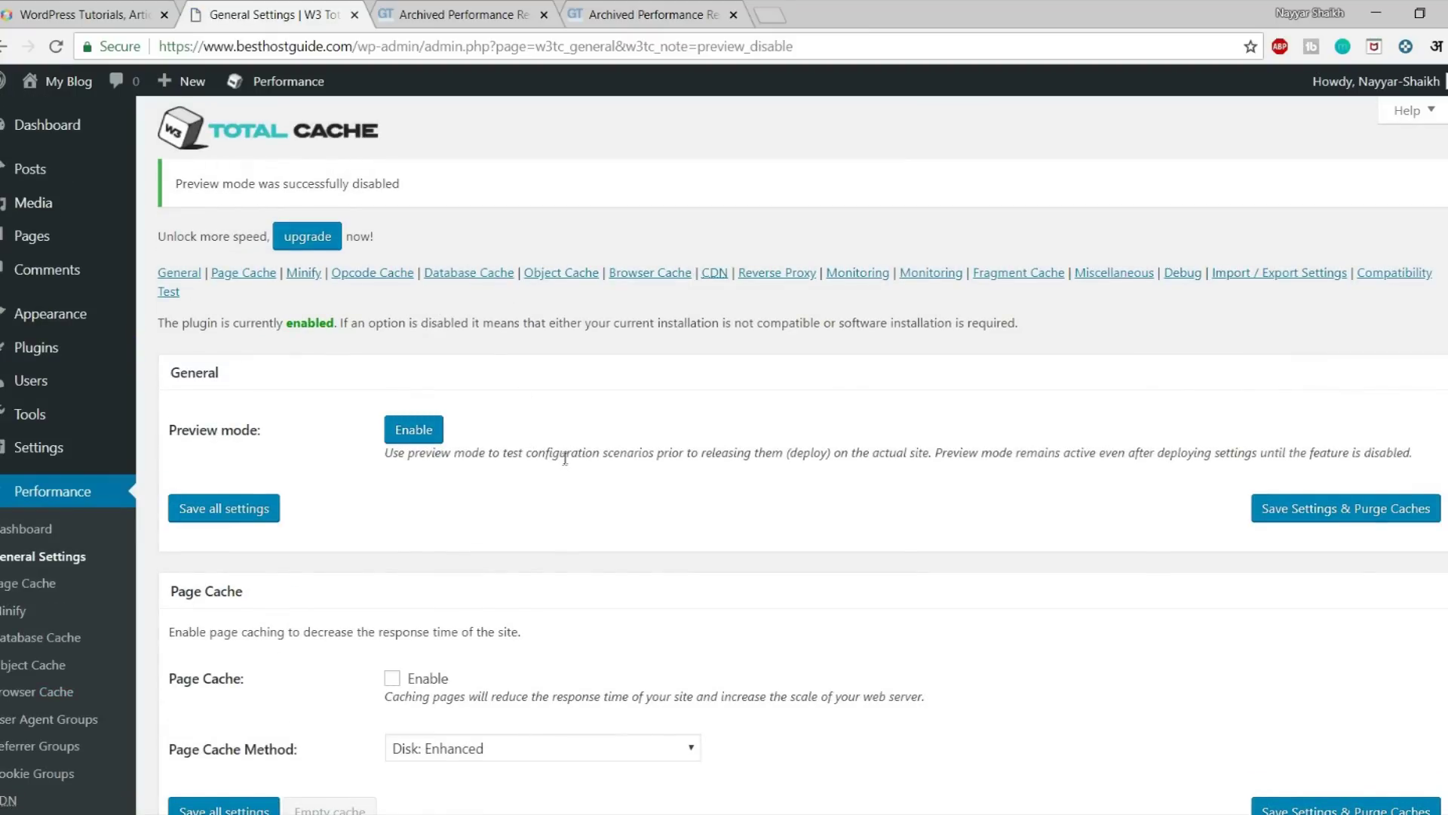
- Enable Page Cache, then save the settings and purge the caches
scroll(550, 559, down, 4)
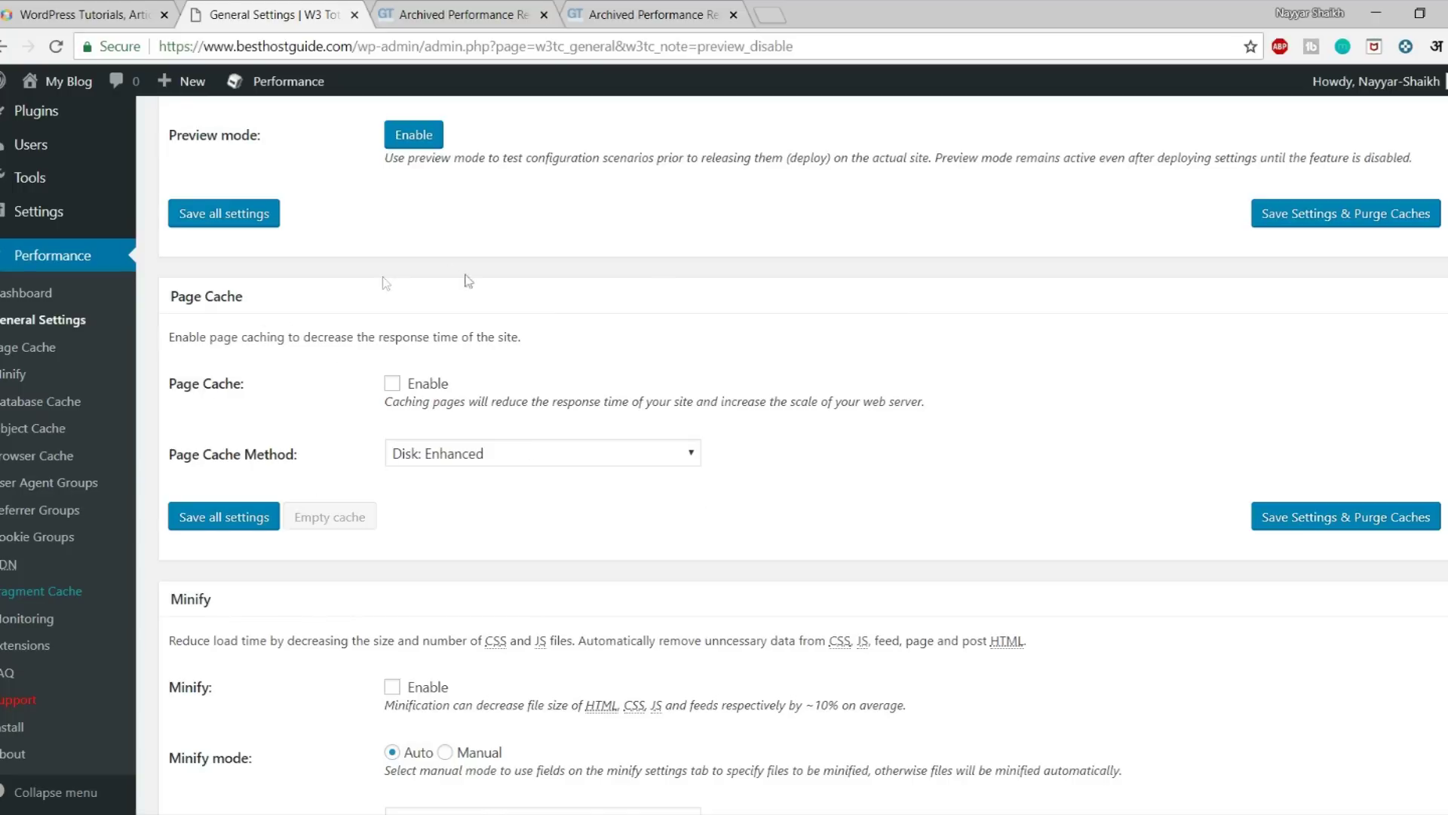
scroll(973, 596, down, 5)
scroll(970, 590, up, 8)
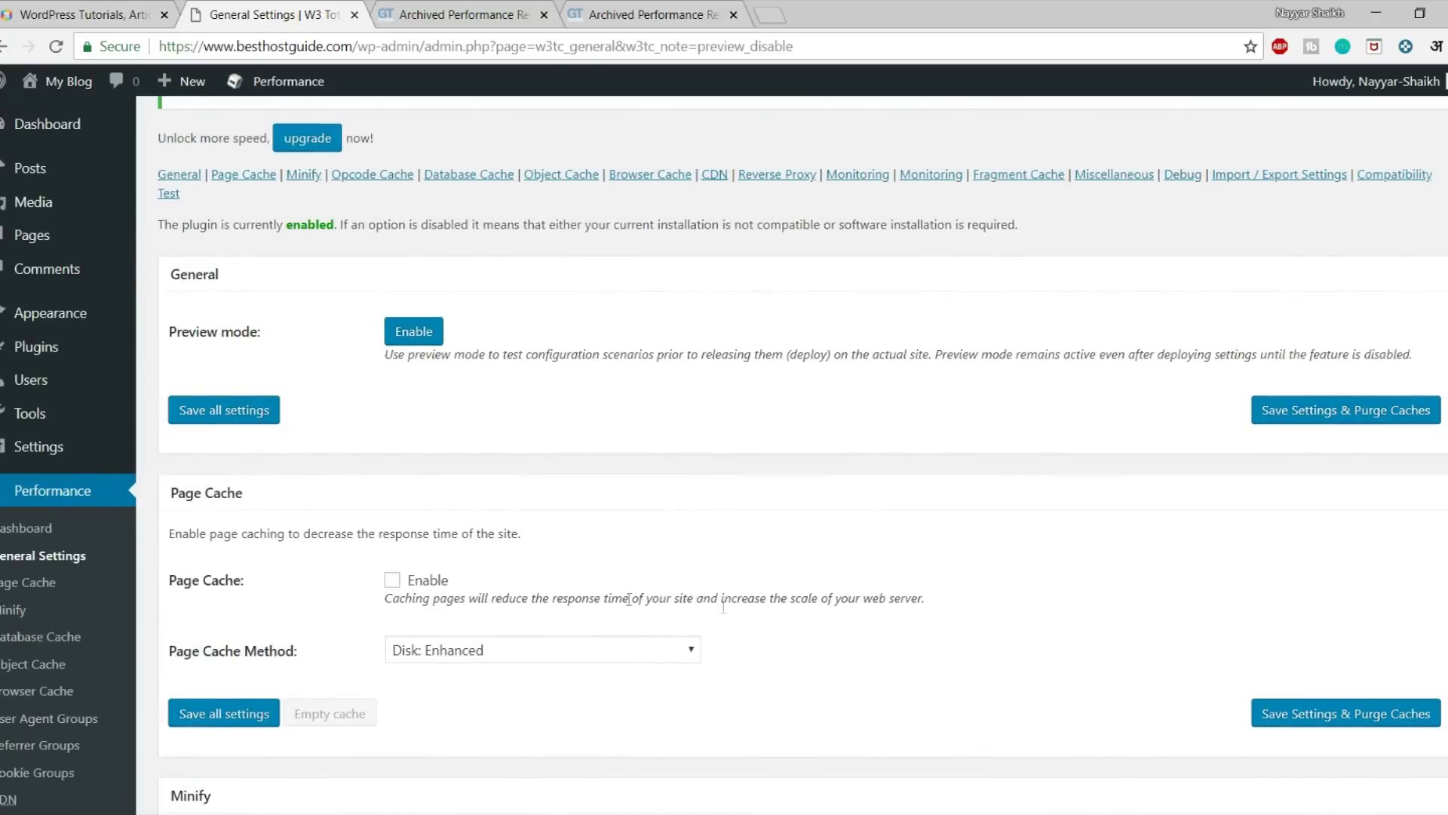
click(391, 582)
click(1305, 720)
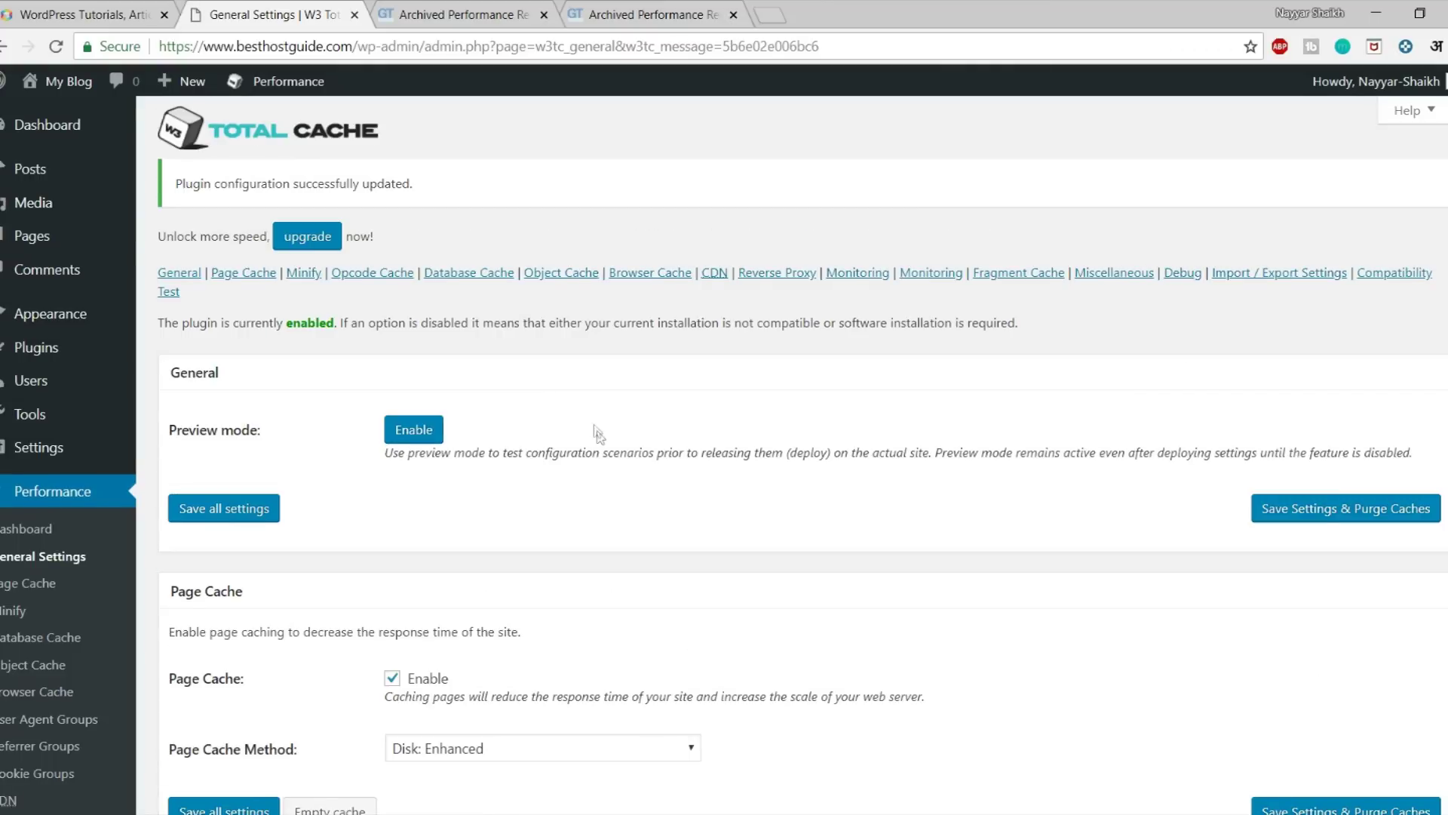
- Review the available page cache methods and choose Disk: Enhanced as the Page Cache Method
scroll(597, 433, down, 8)
scroll(598, 433, up, 4)
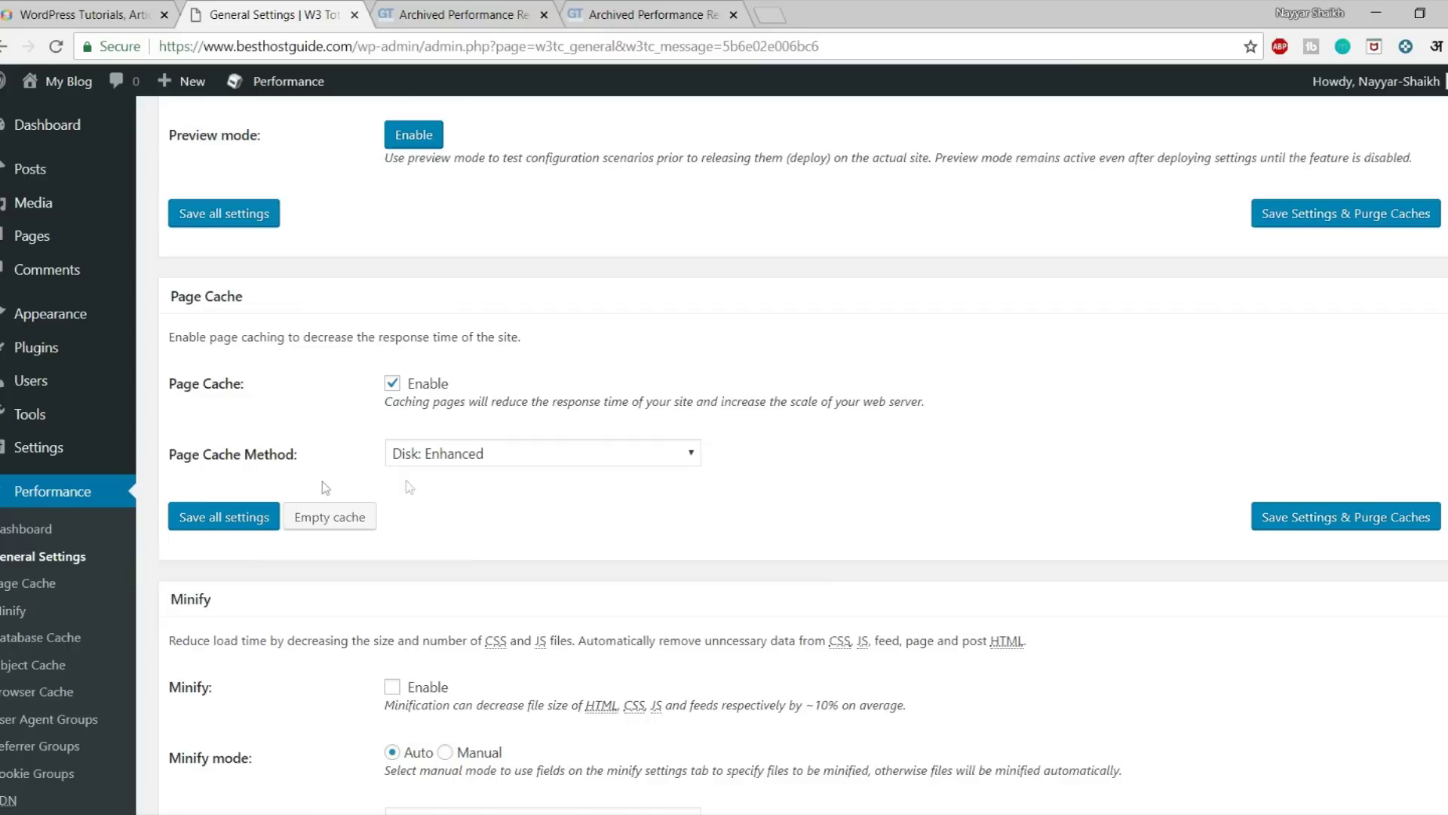
drag(175, 455, 294, 464)
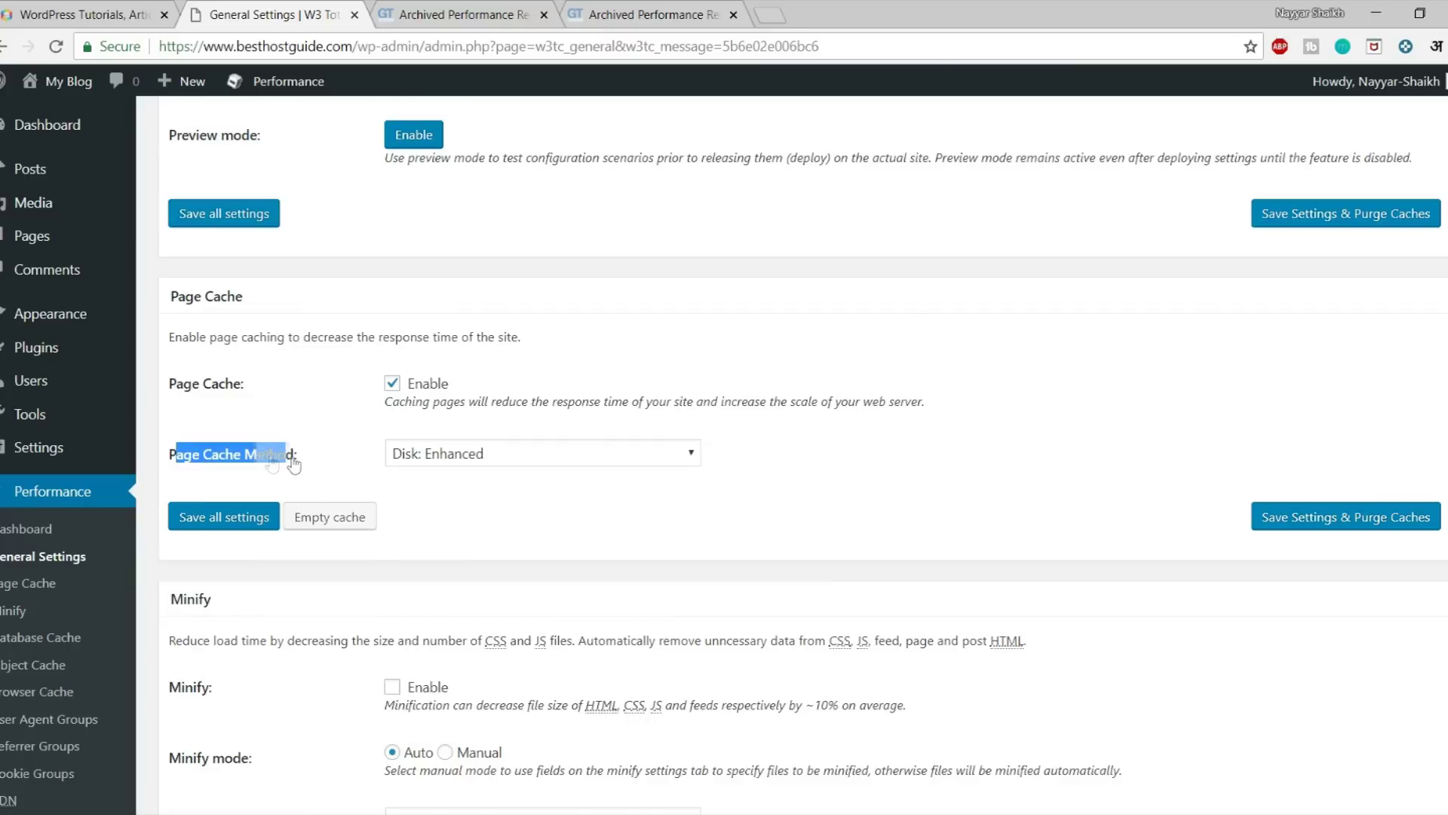
click(502, 456)
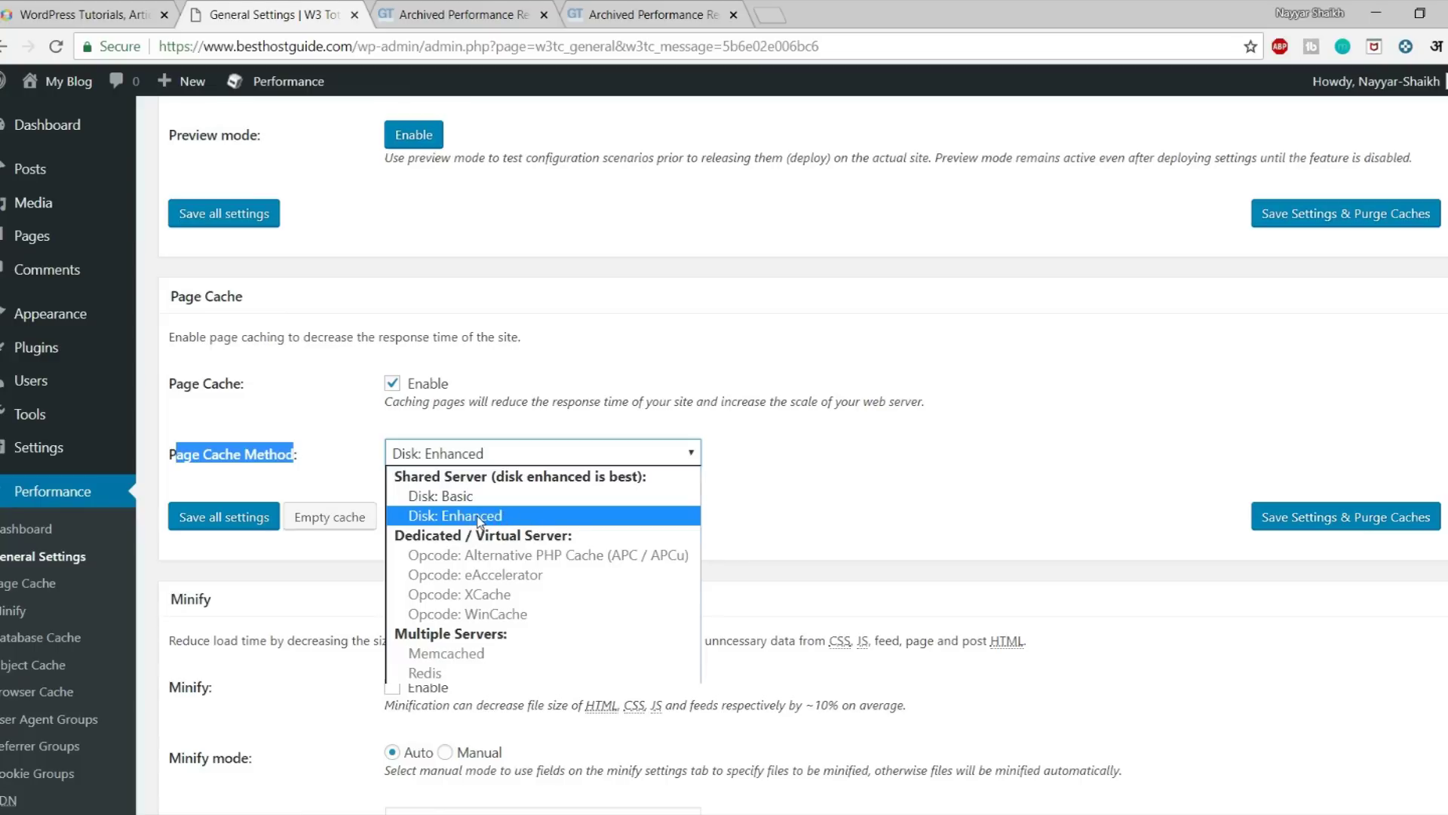
click(479, 520)
click(452, 451)
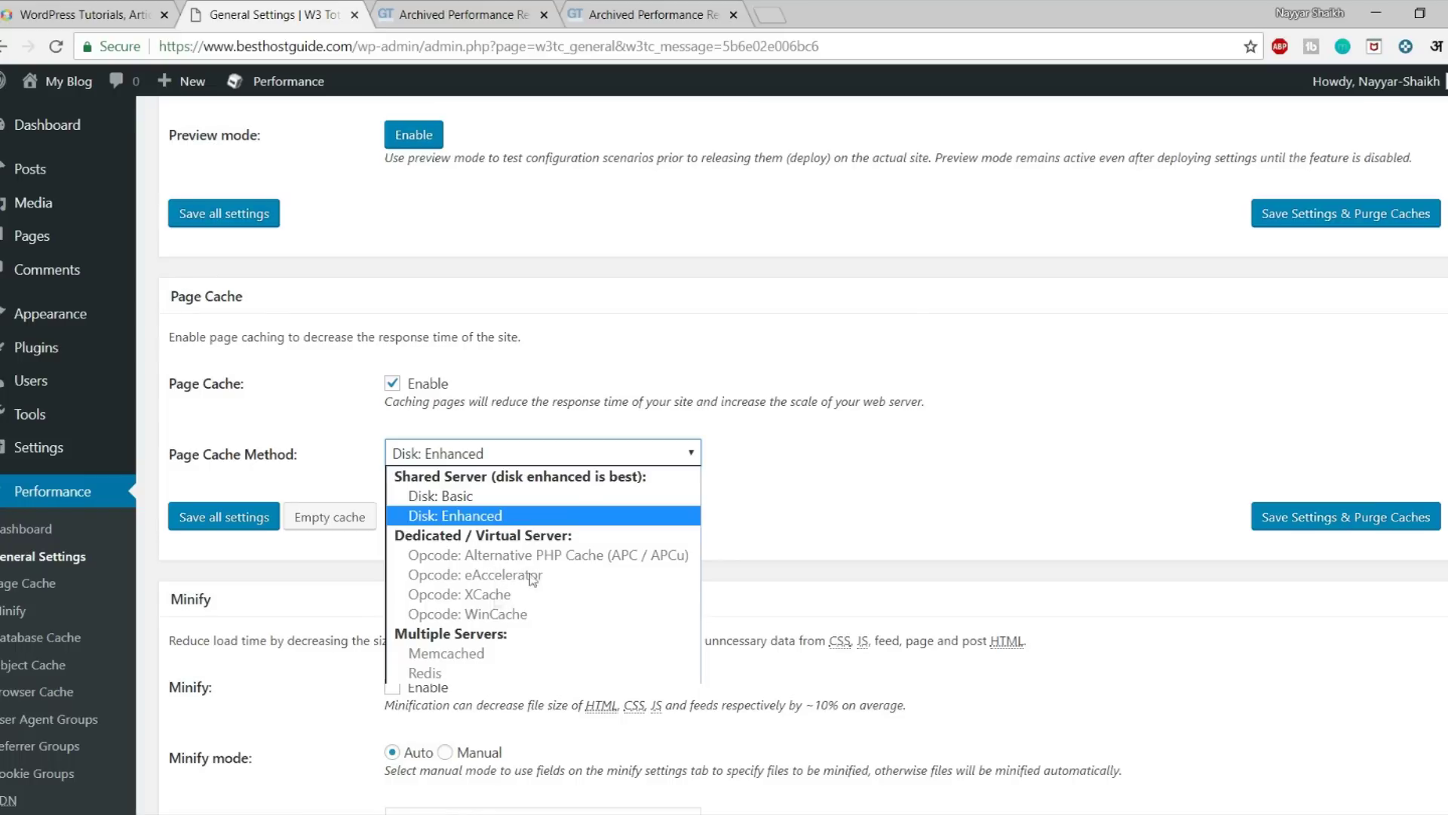
click(797, 492)
click(480, 460)
click(435, 522)
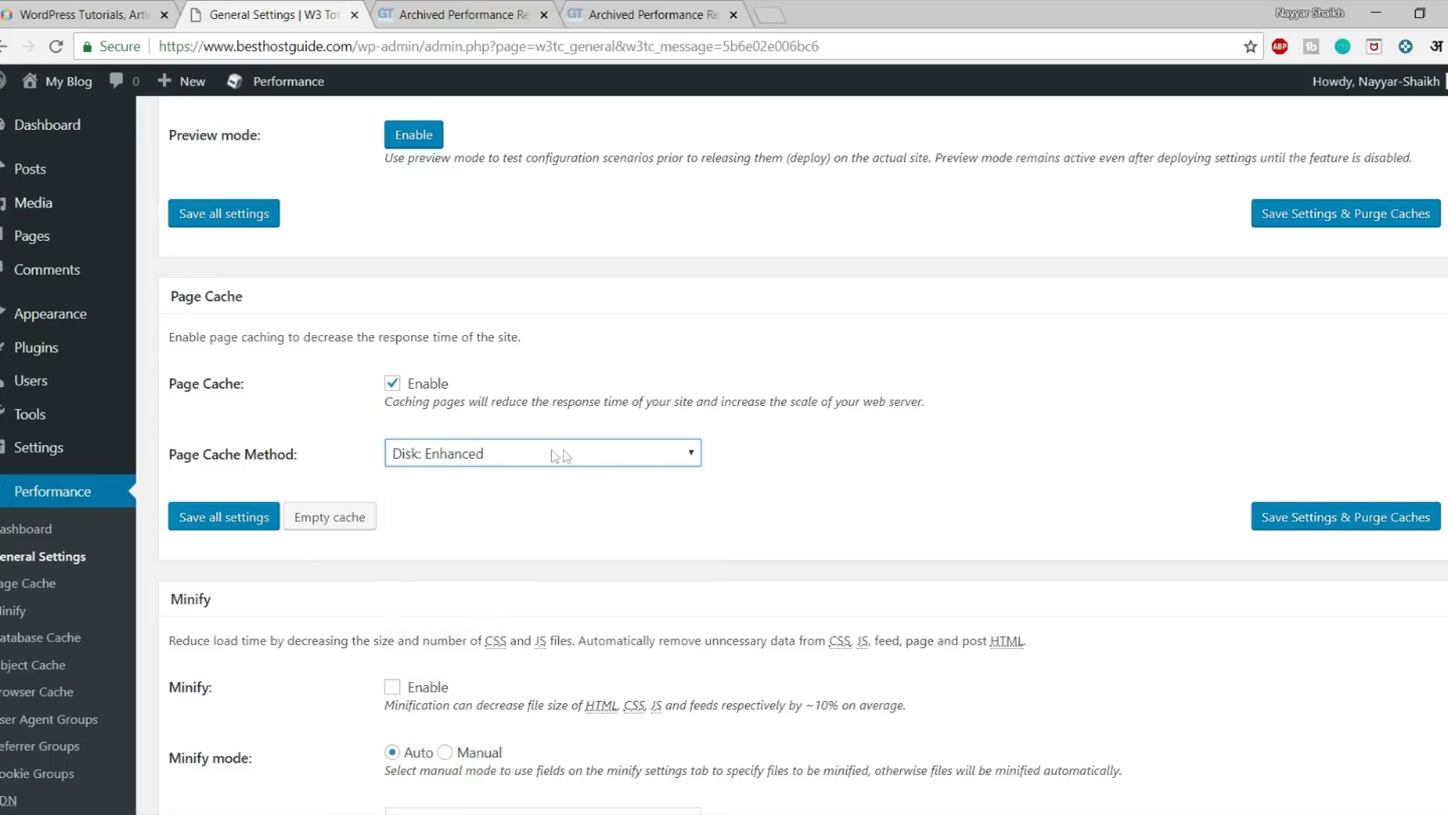
scroll(601, 572, down, 5)
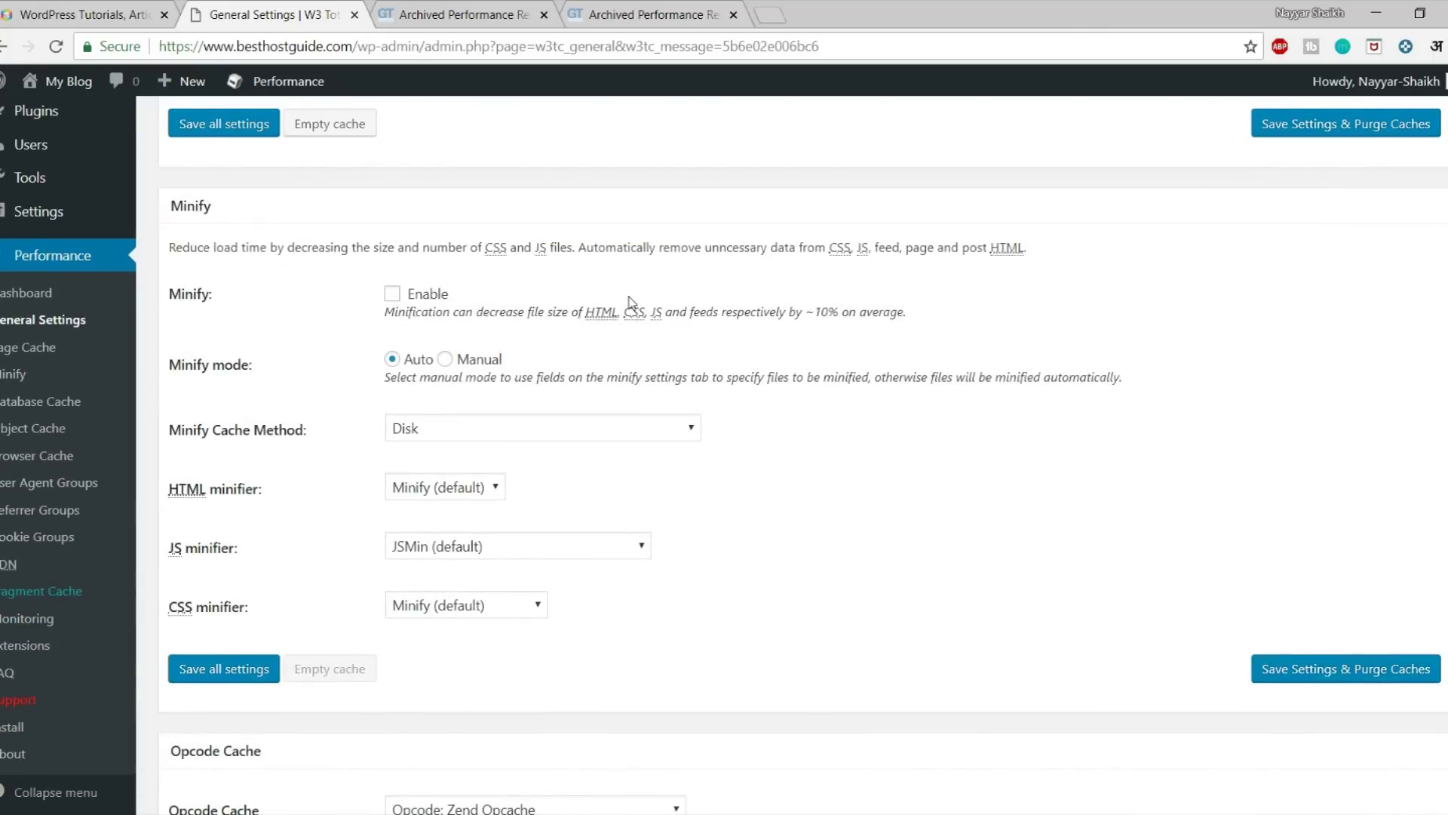
- Enable Minify in the general settings, acknowledge its risks, and keep the minify mode set to Auto
click(392, 293)
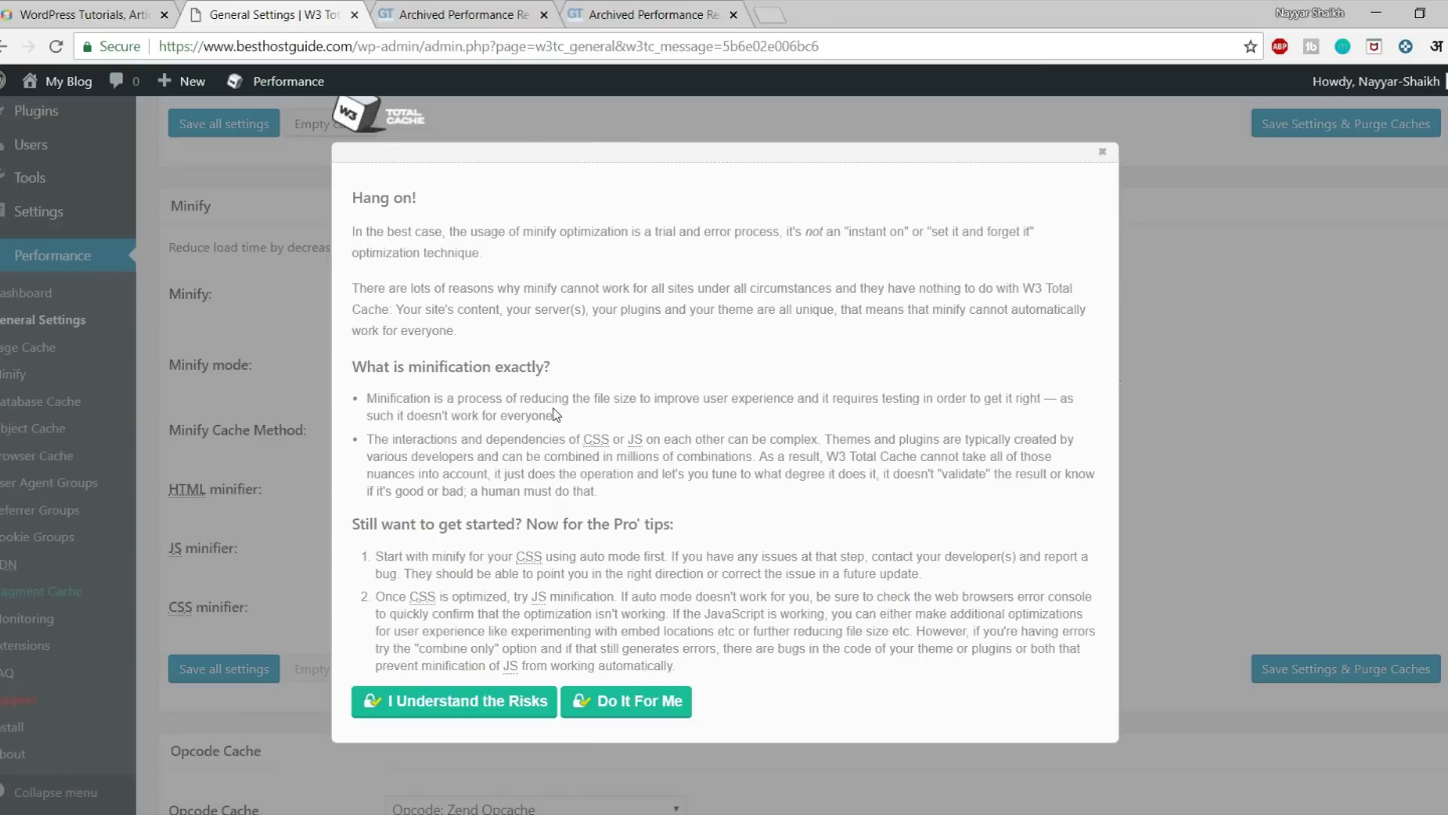
click(456, 702)
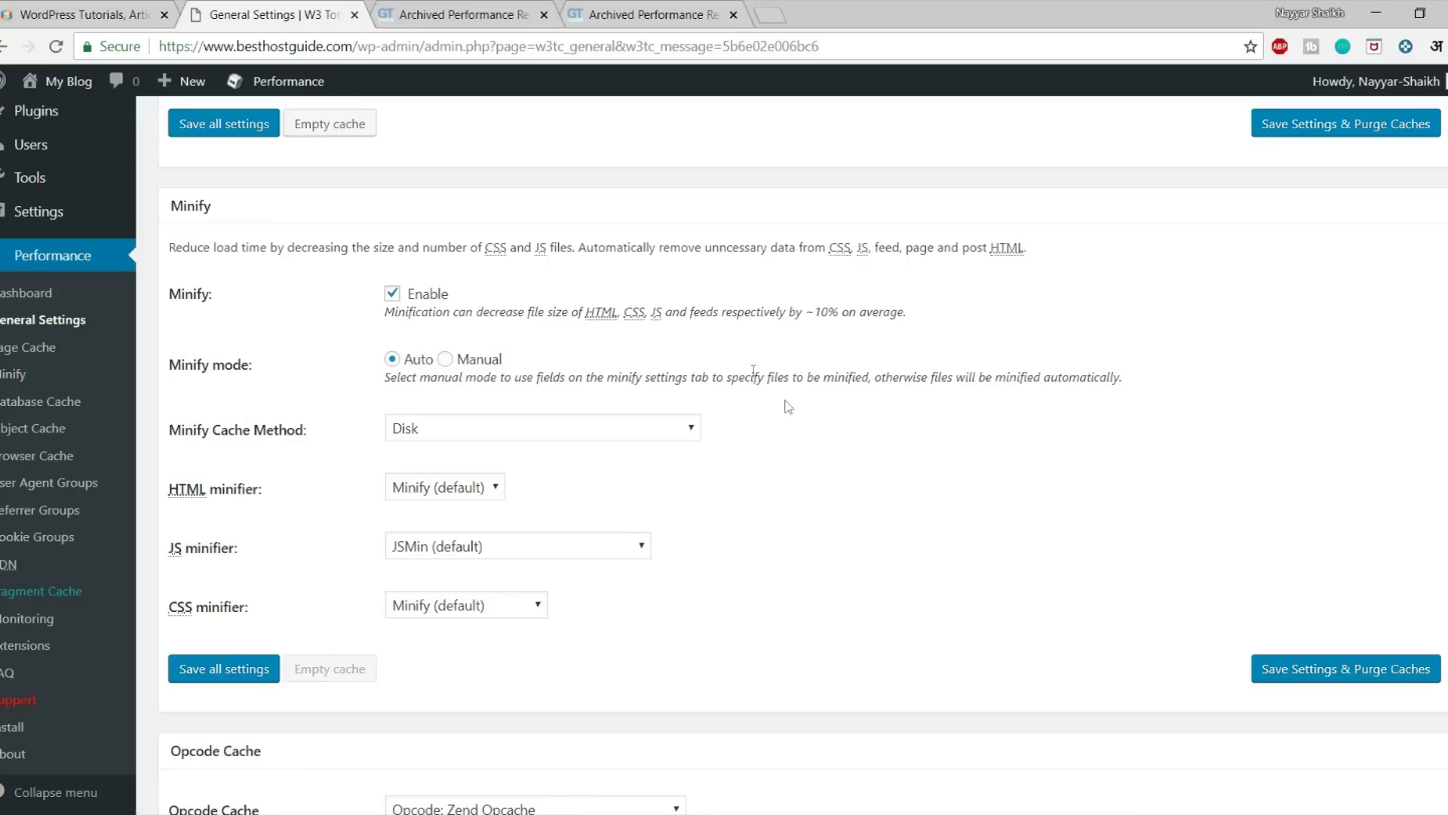
click(449, 359)
click(418, 361)
- Choose Disk as the Minify Cache Method, and save the settings while purging the caches
click(479, 438)
click(465, 474)
scroll(943, 474, down, 1)
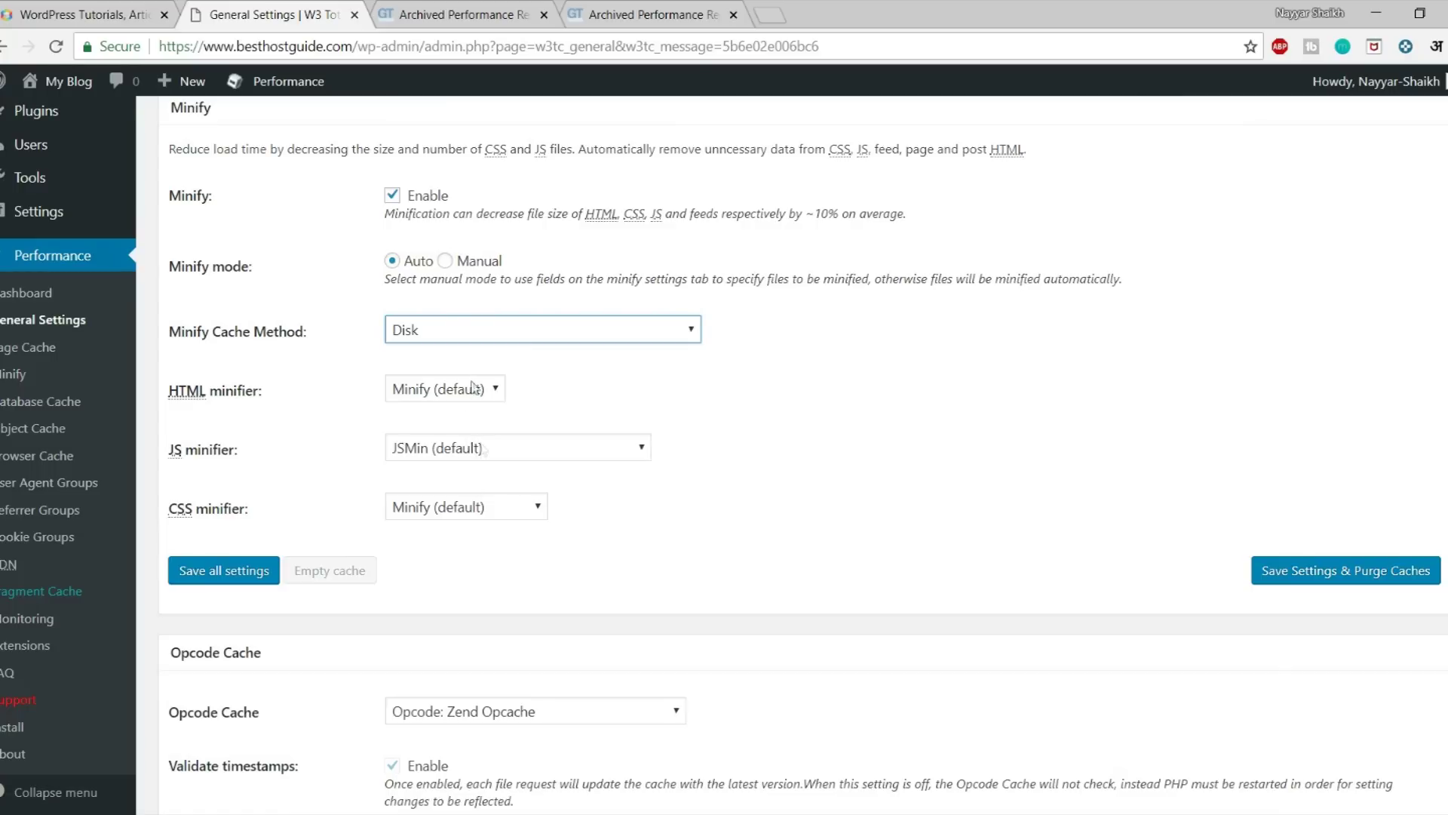
scroll(521, 543, up, 1)
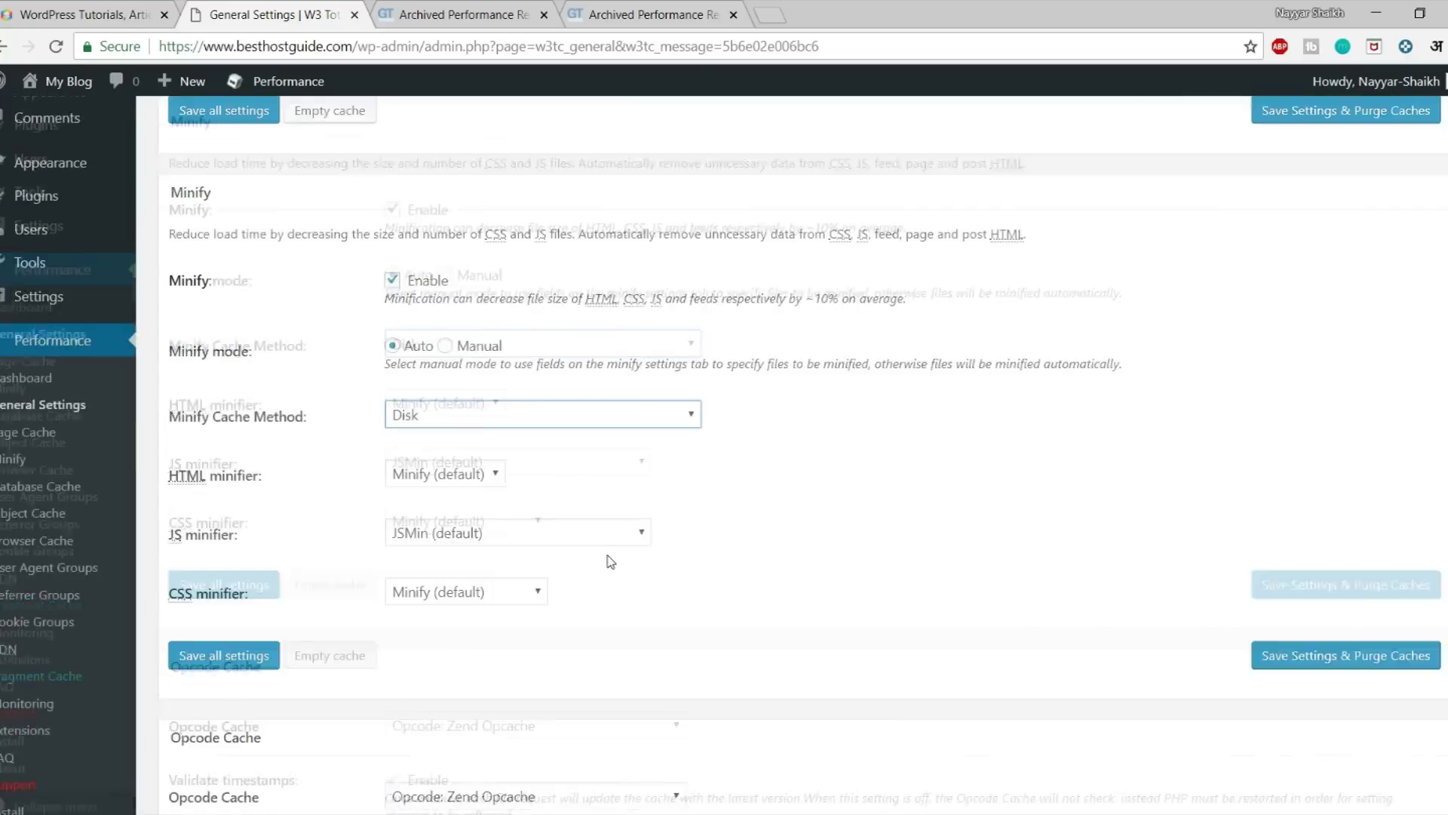
click(1305, 680)
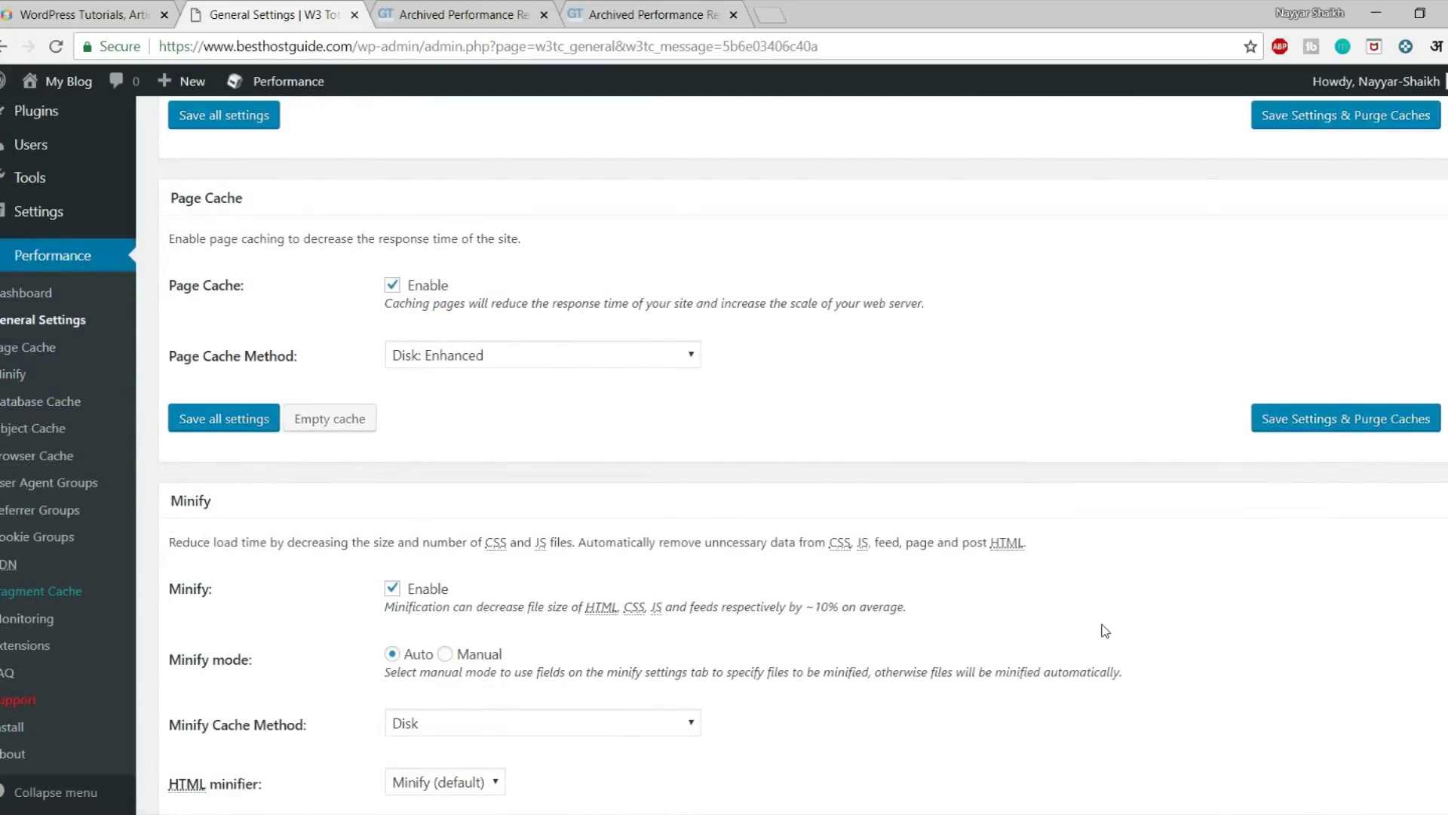
- Open the blog's front page in a new browser tab and switch to it
scroll(1105, 630, up, 10)
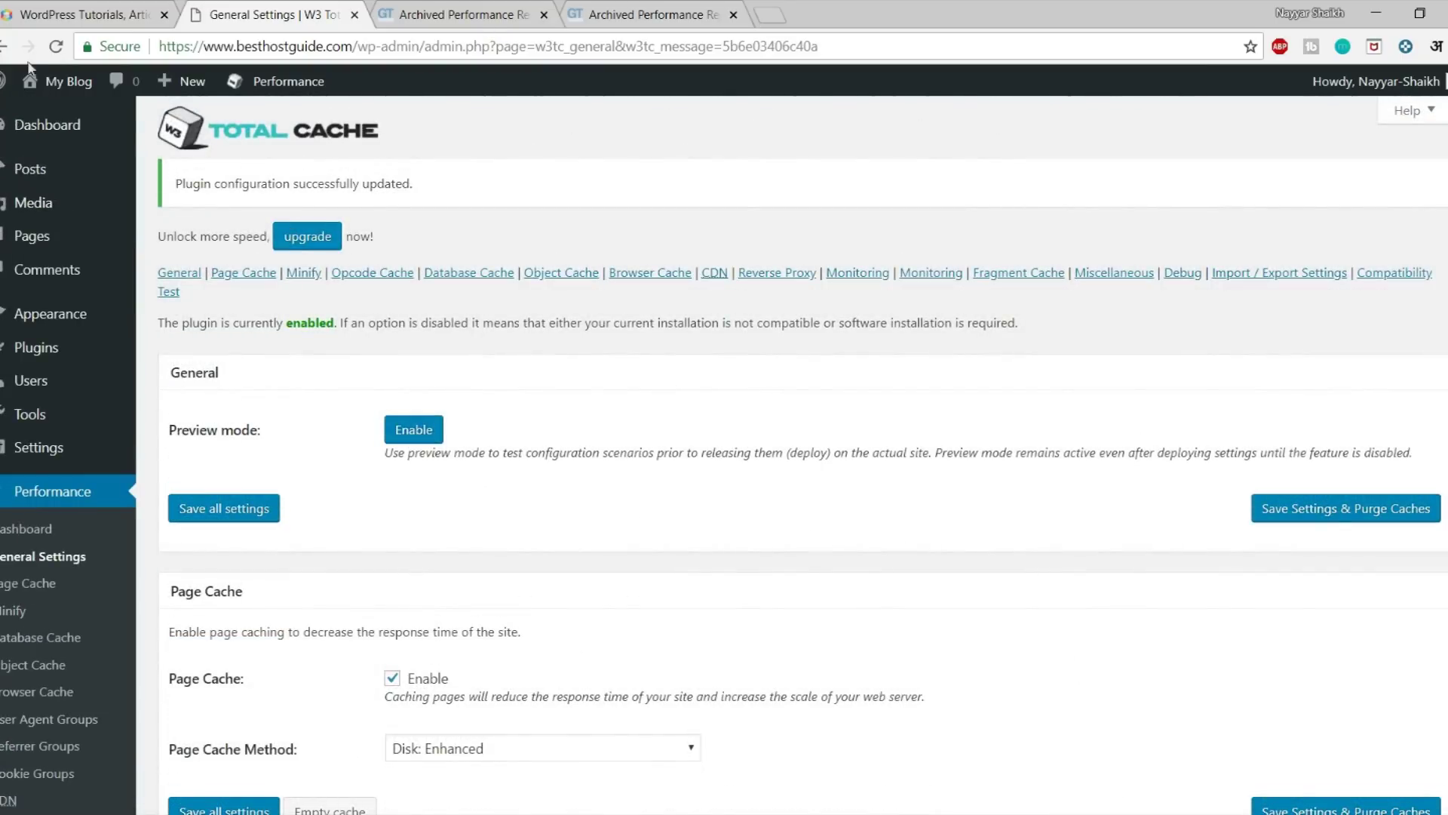
mouse_move(27, 78)
right_click(62, 115)
click(105, 121)
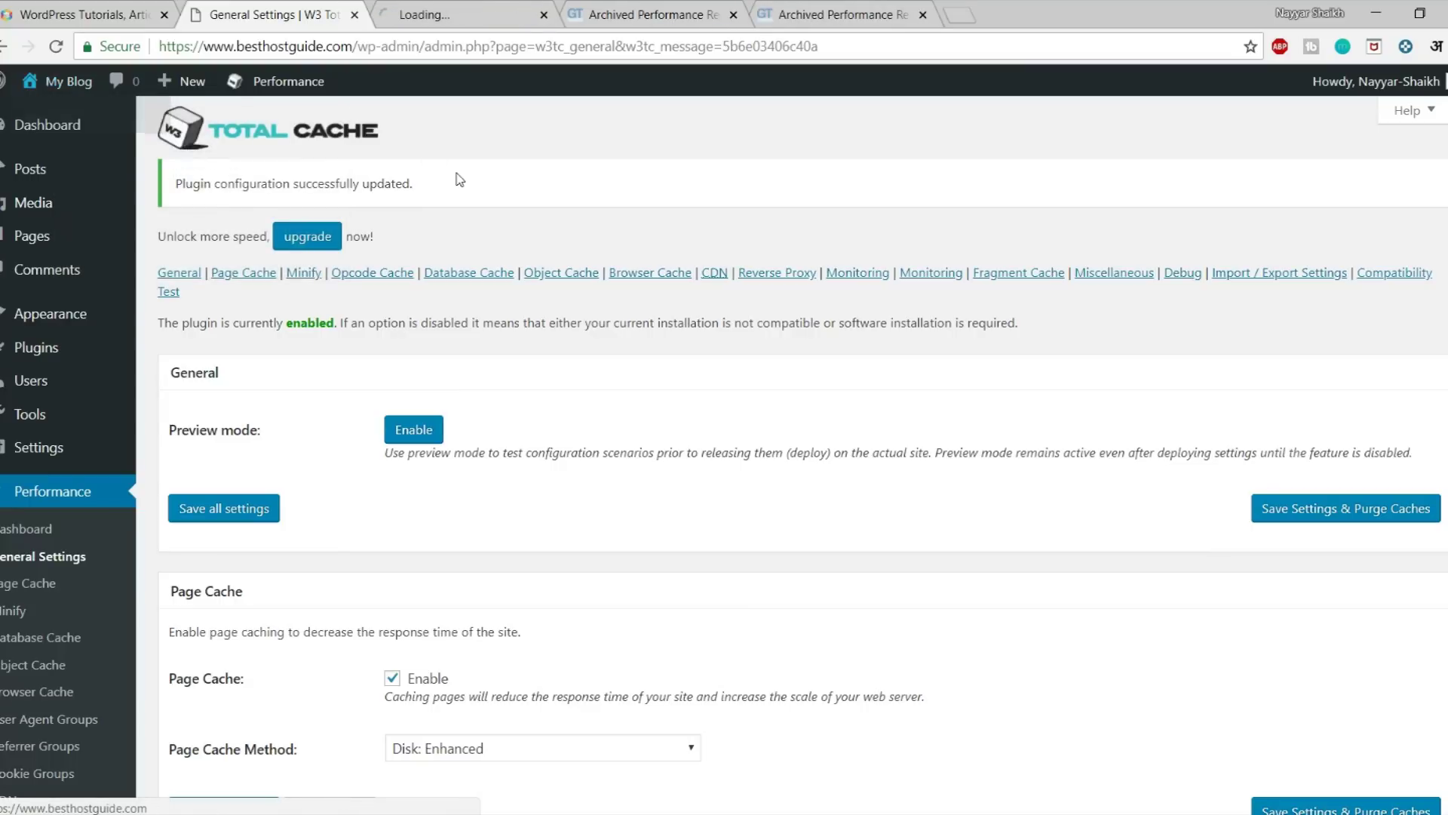
click(440, 10)
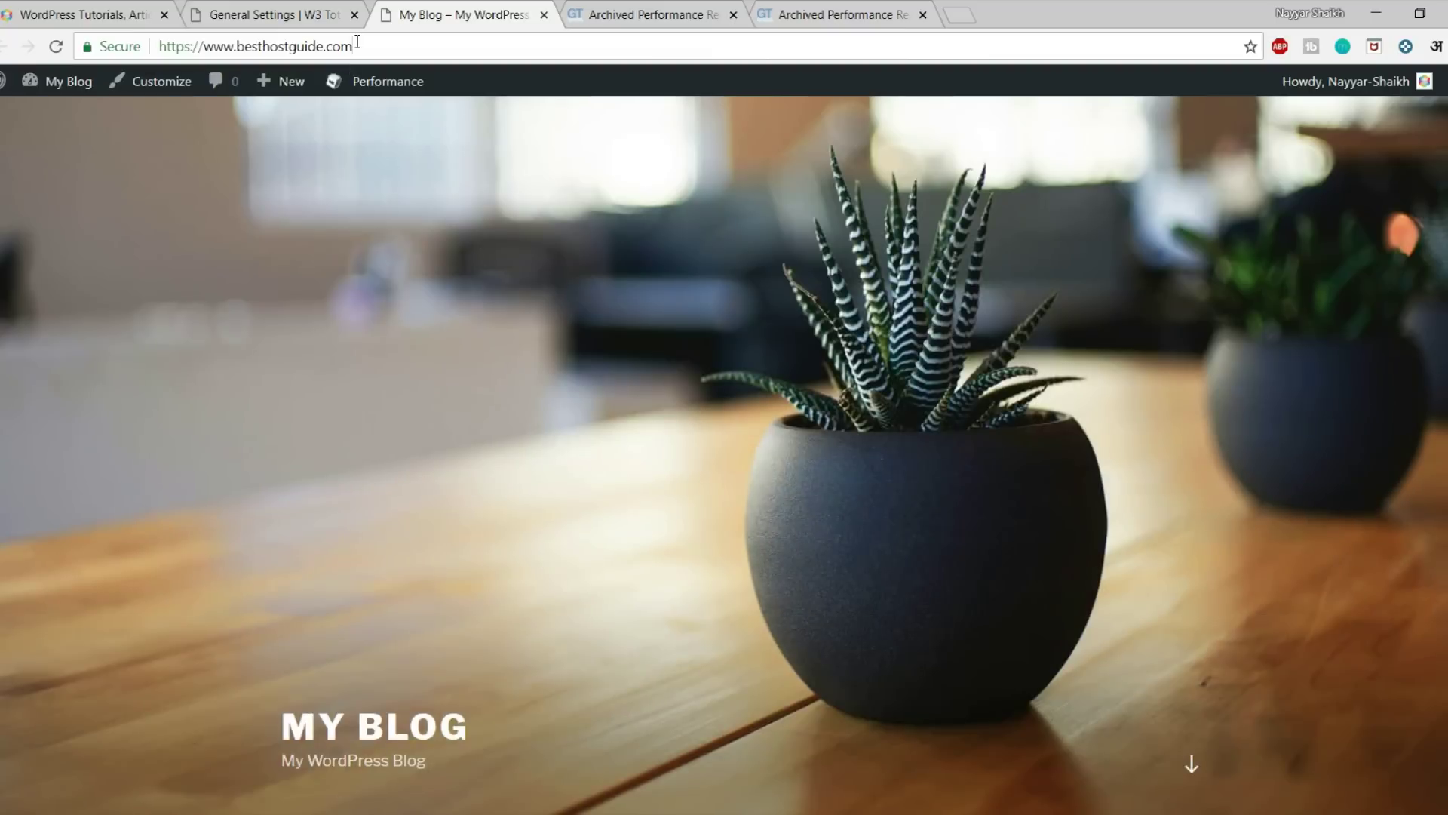
click(358, 44)
key(ctrl+c)
click(1447, 47)
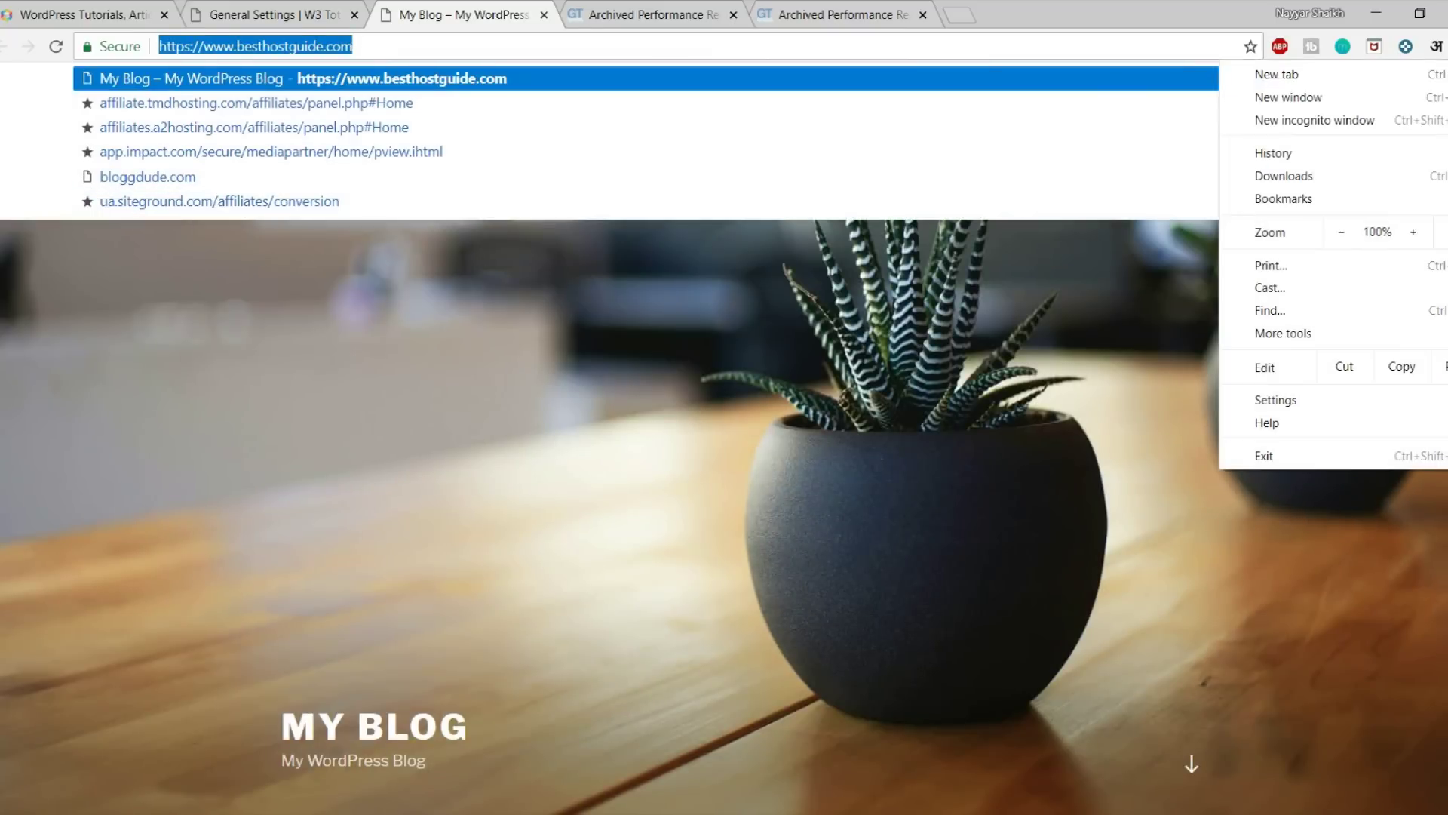
click(1439, 122)
key(ctrl+v)
key(Return)
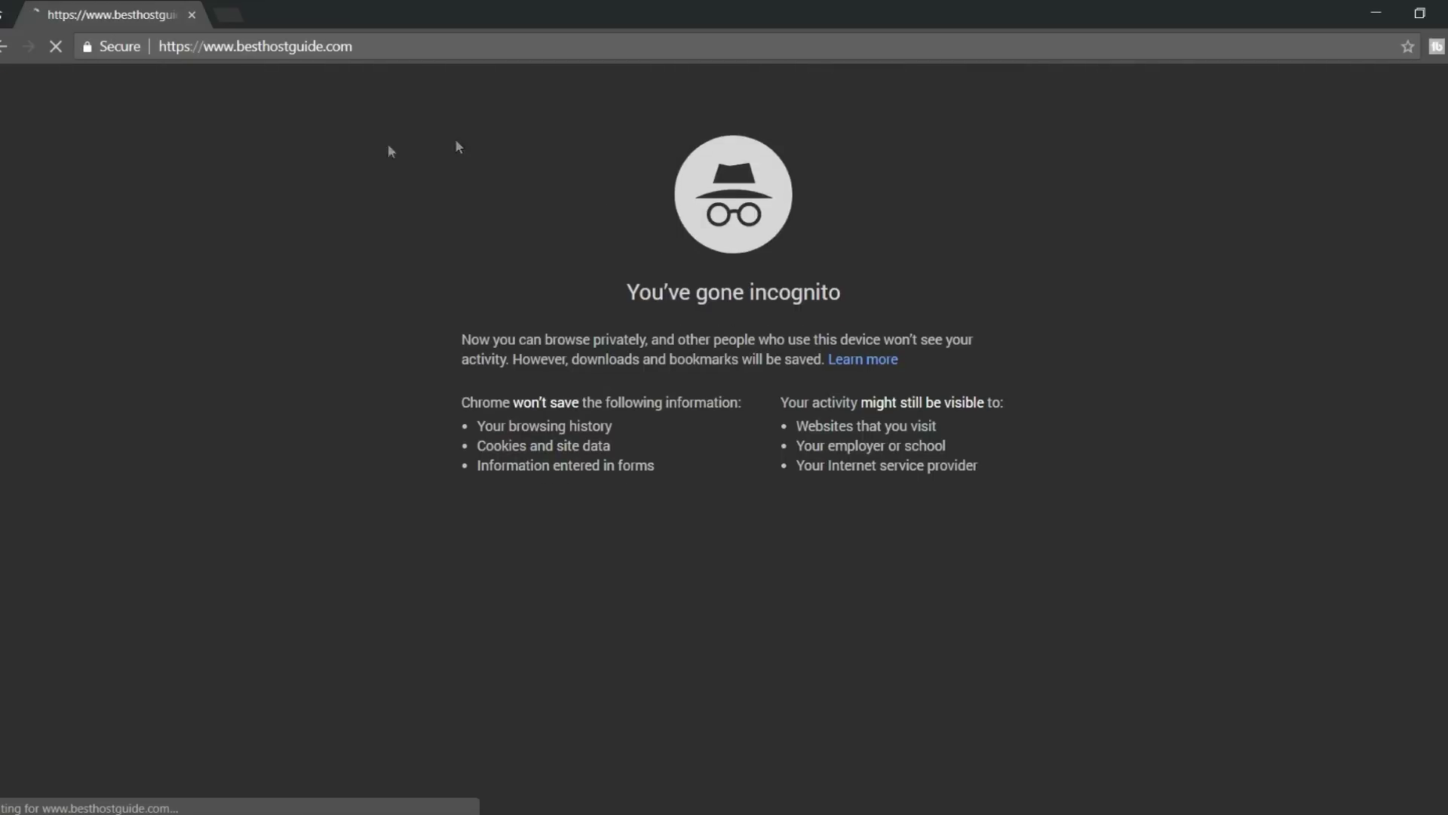
- Check the blog's front page from header to footer for display problems, and close the incognito window
scroll(730, 423, down, 11)
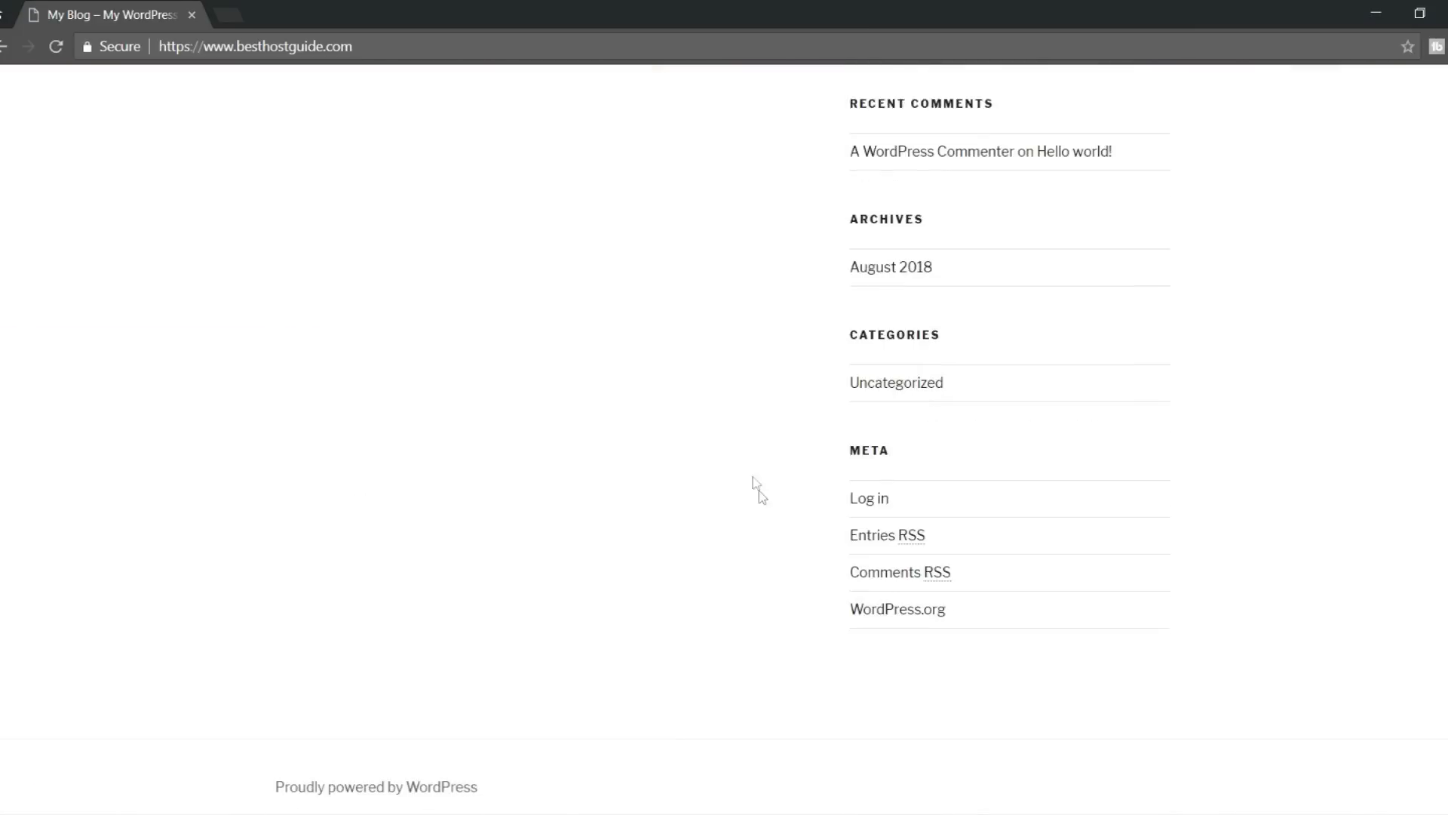
scroll(758, 491, up, 8)
scroll(762, 497, up, 5)
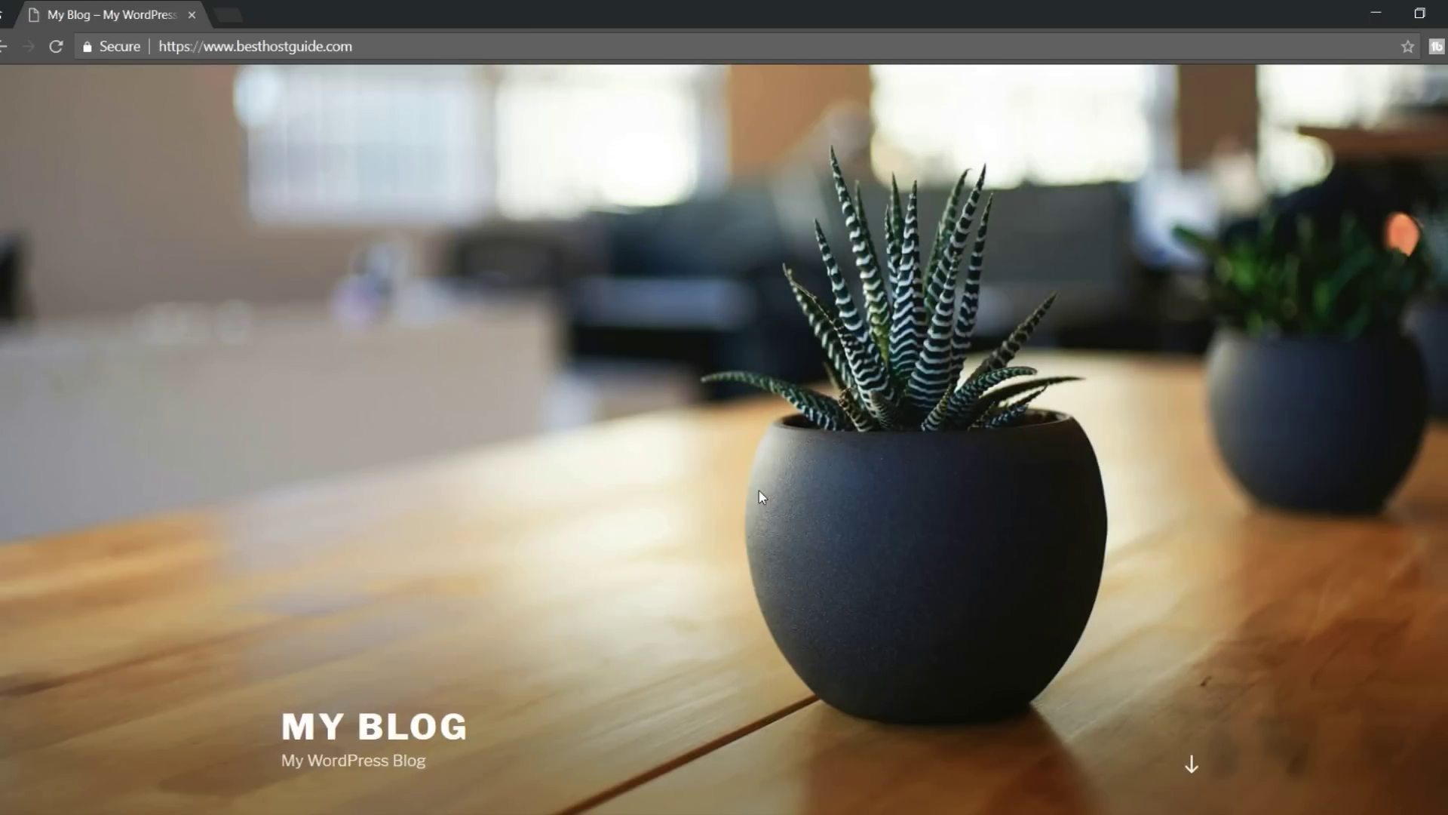
scroll(735, 476, down, 10)
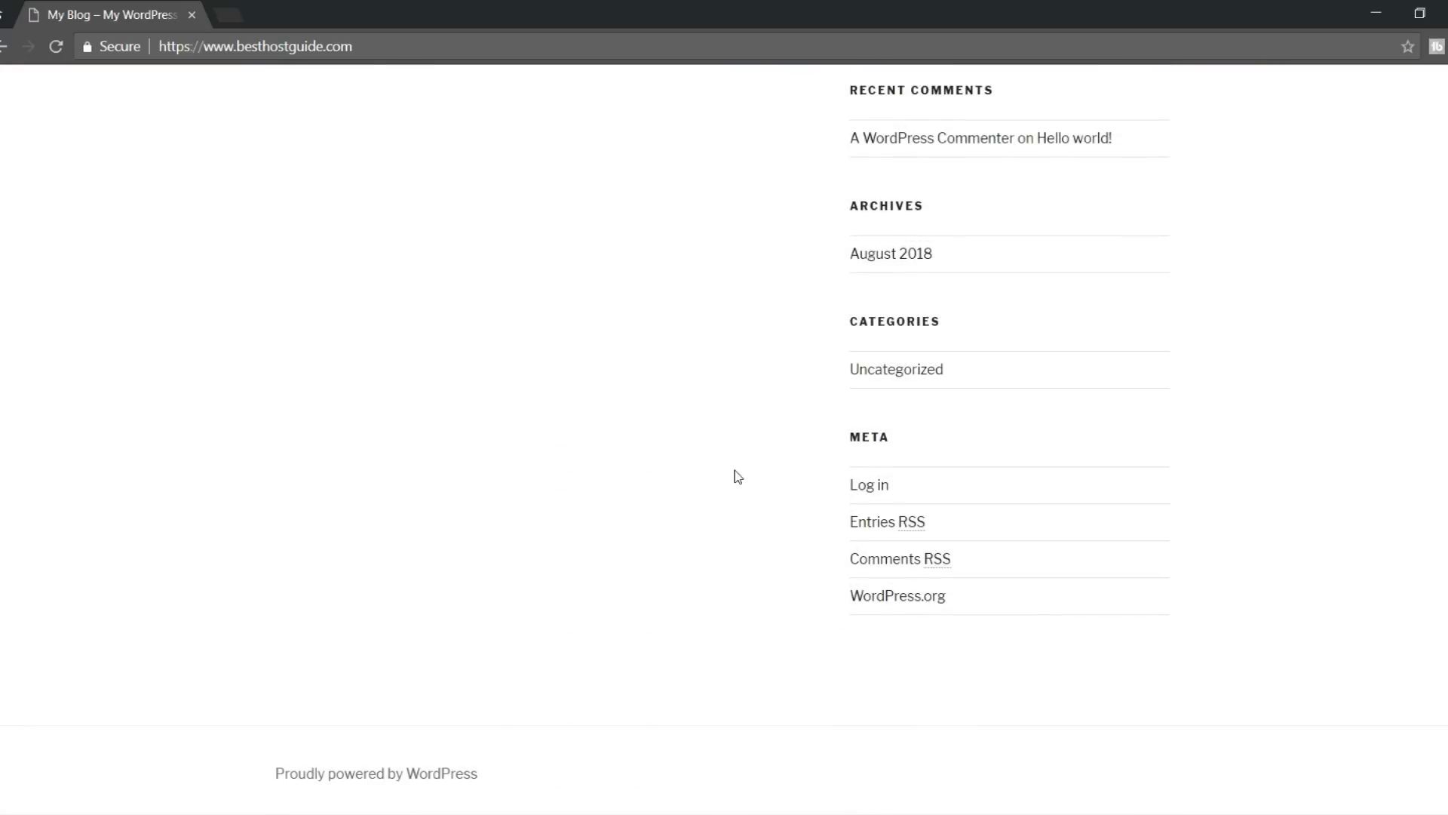
scroll(737, 477, up, 10)
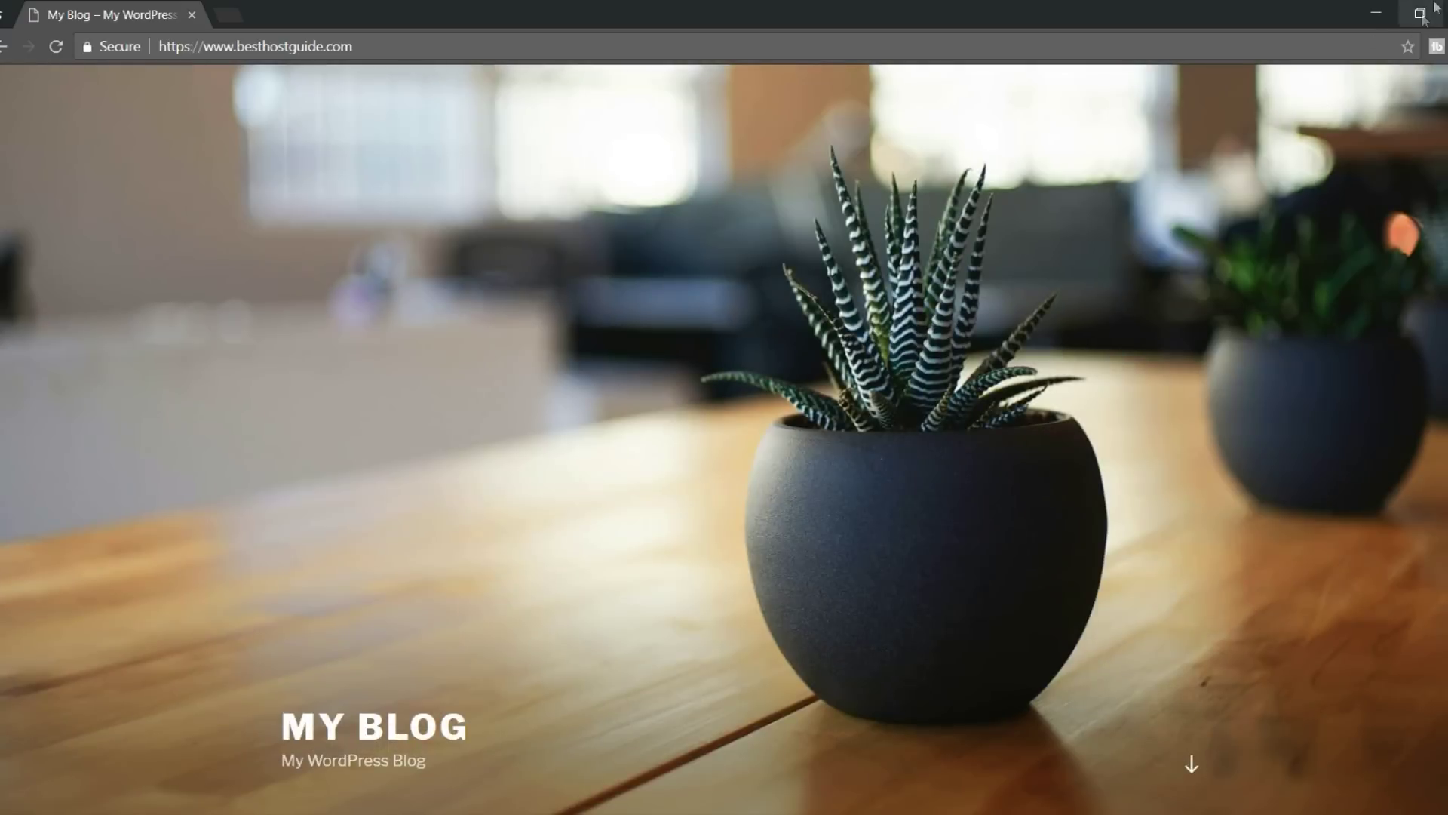
click(1445, 11)
- Return to the W3 Total Cache general settings and save and purge caches from the Opcode Cache section, keeping Opcode: Zend Opcache
click(336, 14)
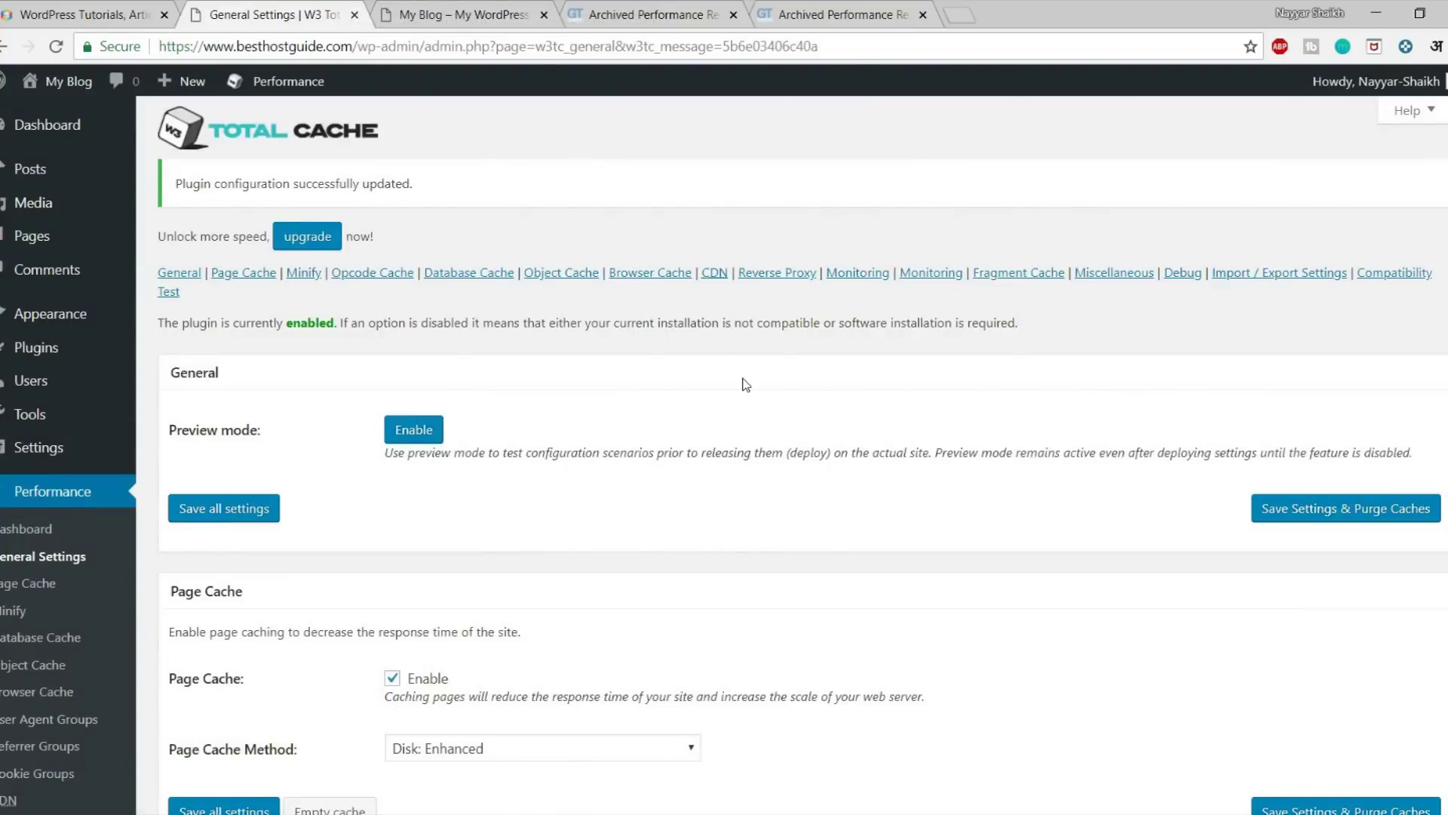
scroll(744, 381, down, 7)
scroll(744, 381, down, 3)
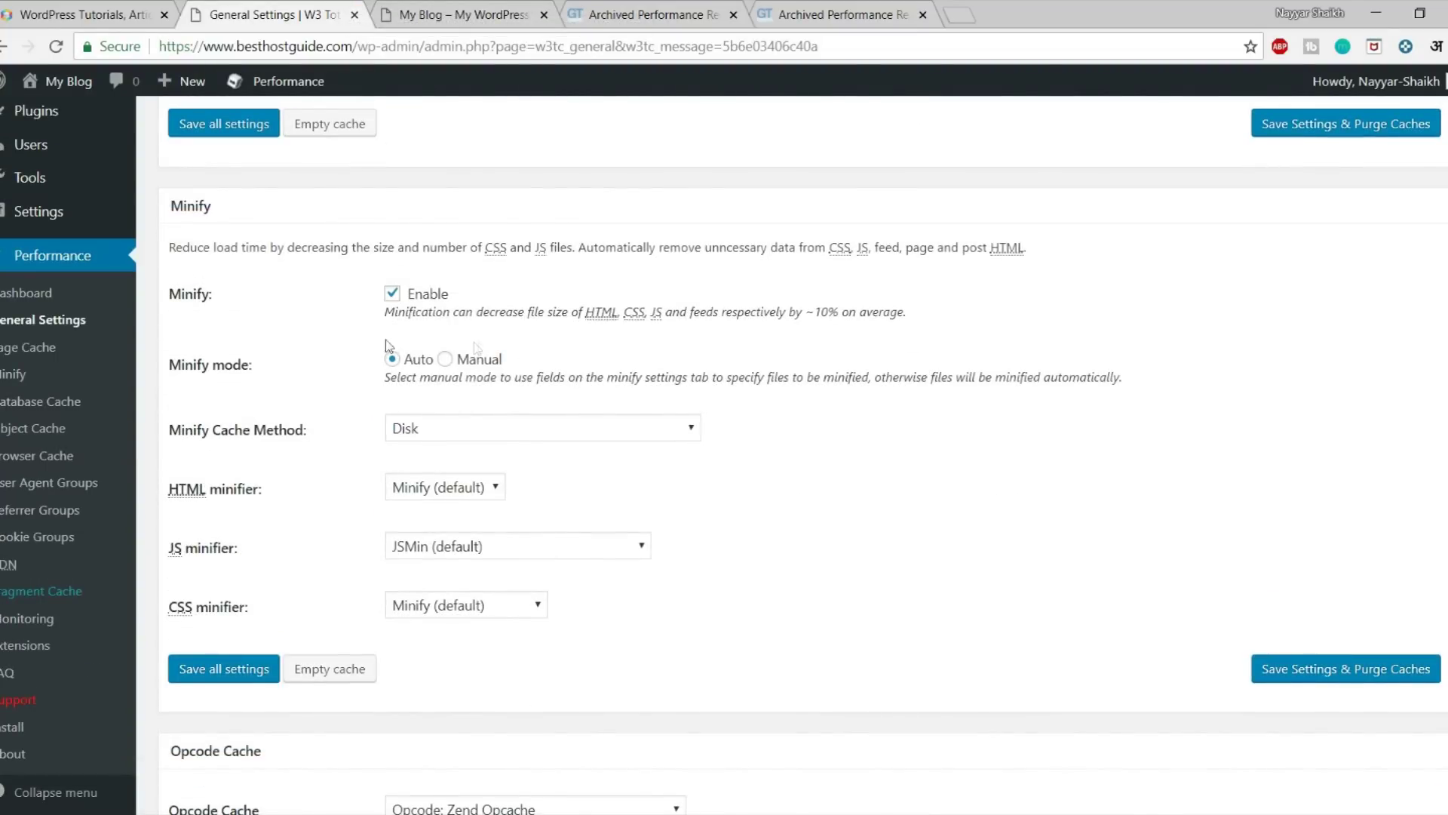
scroll(578, 310, down, 5)
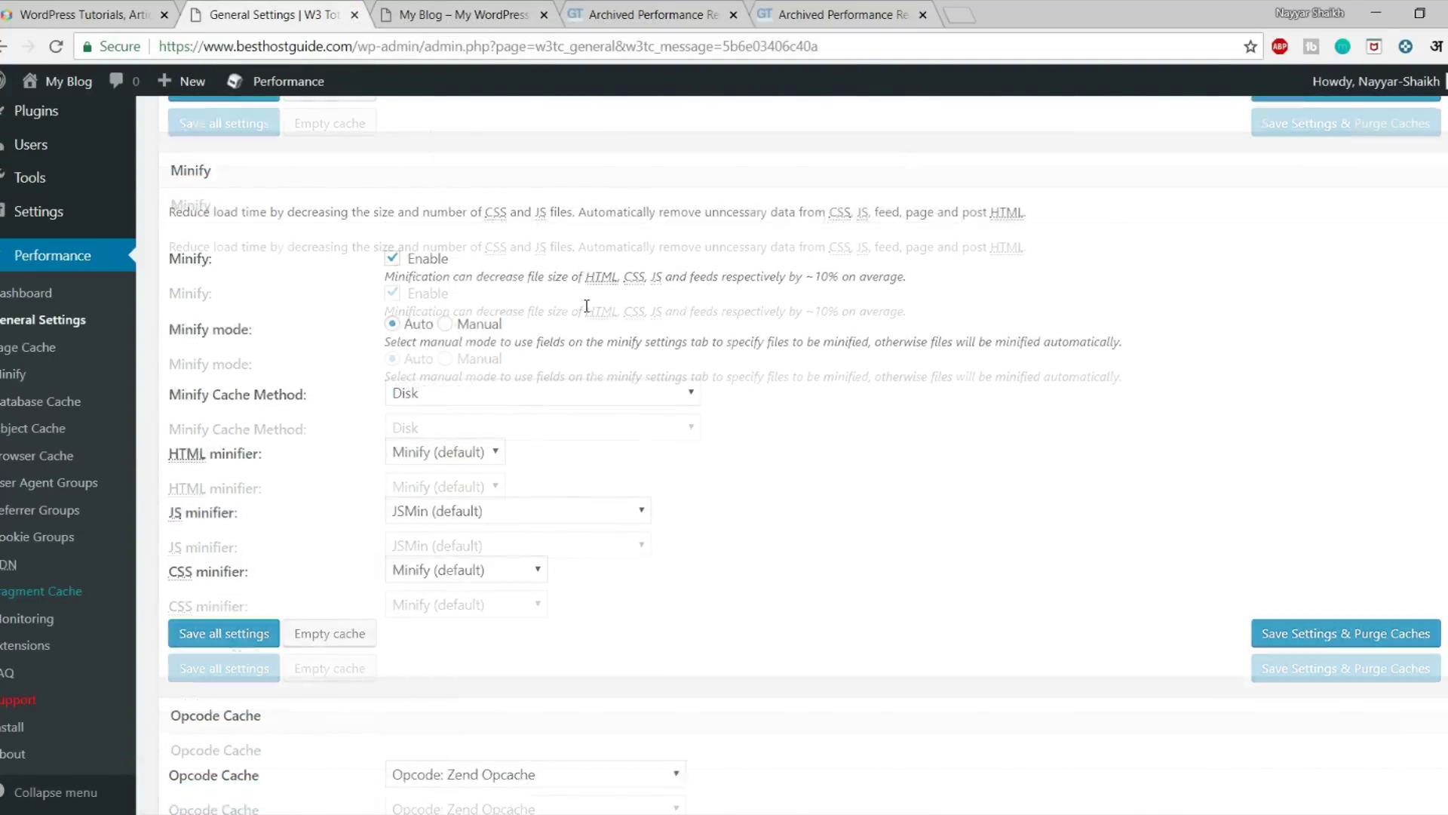
scroll(580, 315, down, 1)
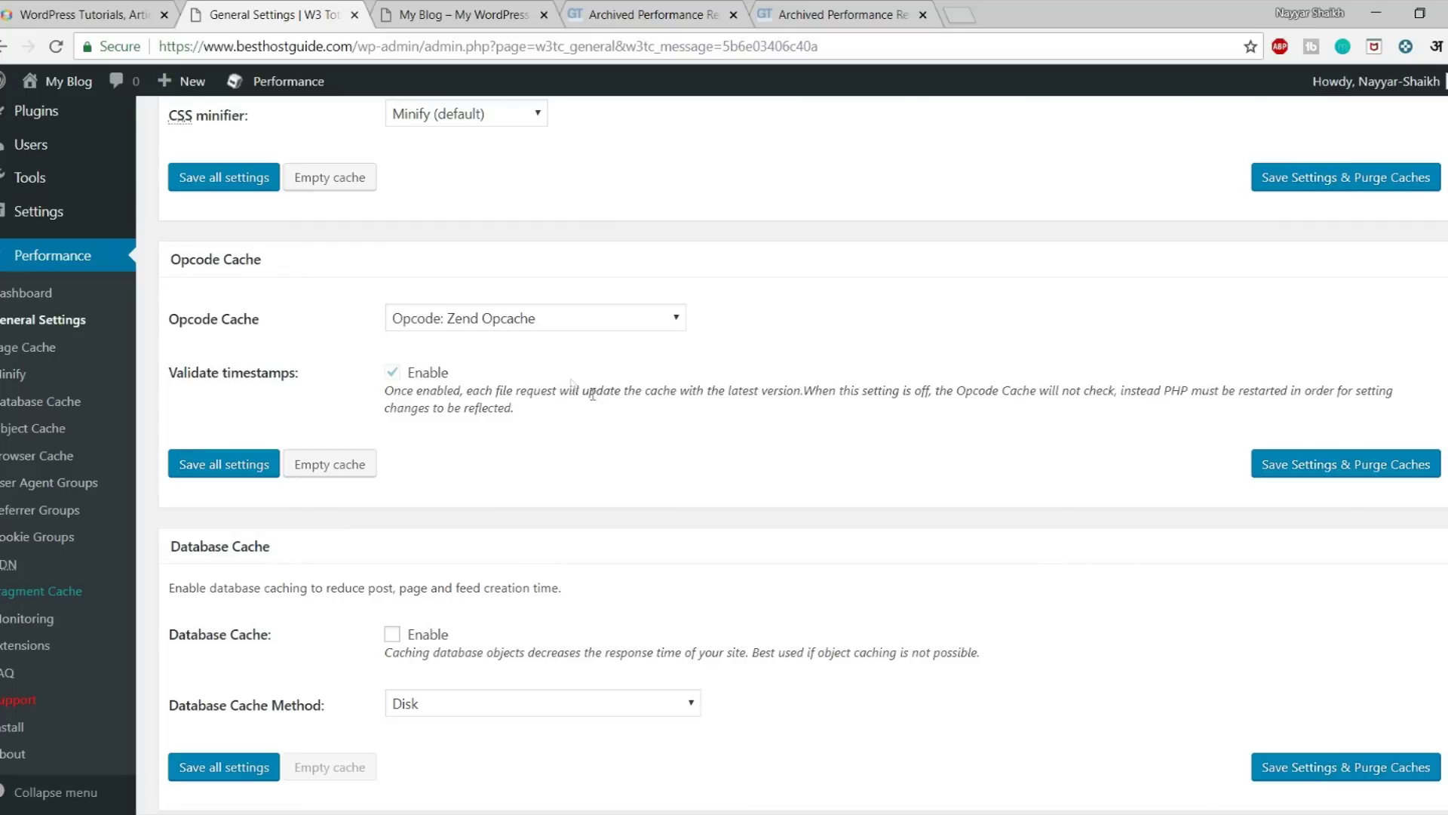
click(1298, 467)
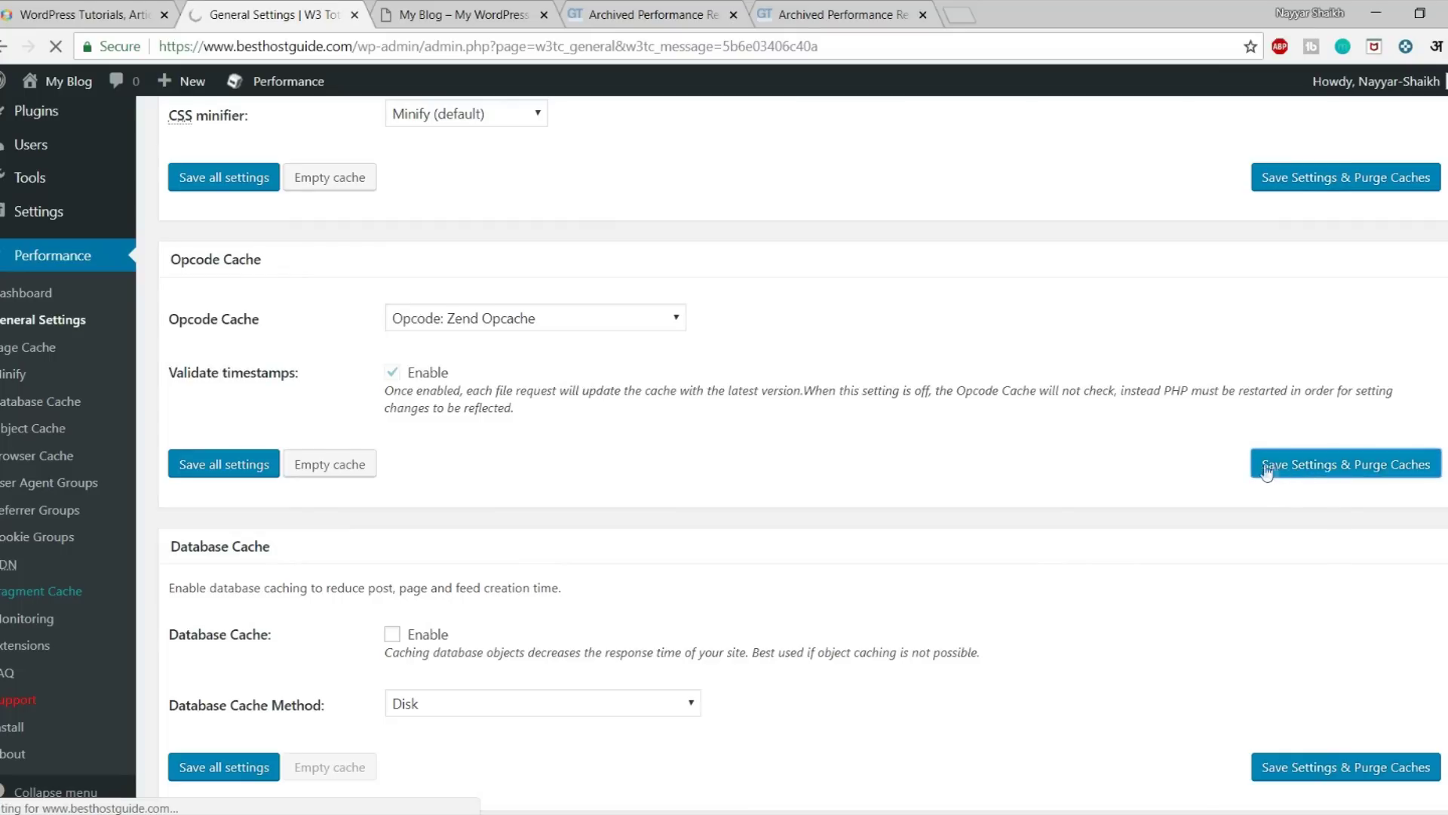
- Enable Database Cache with the Disk method, and save the settings while purging the caches
scroll(992, 483, down, 10)
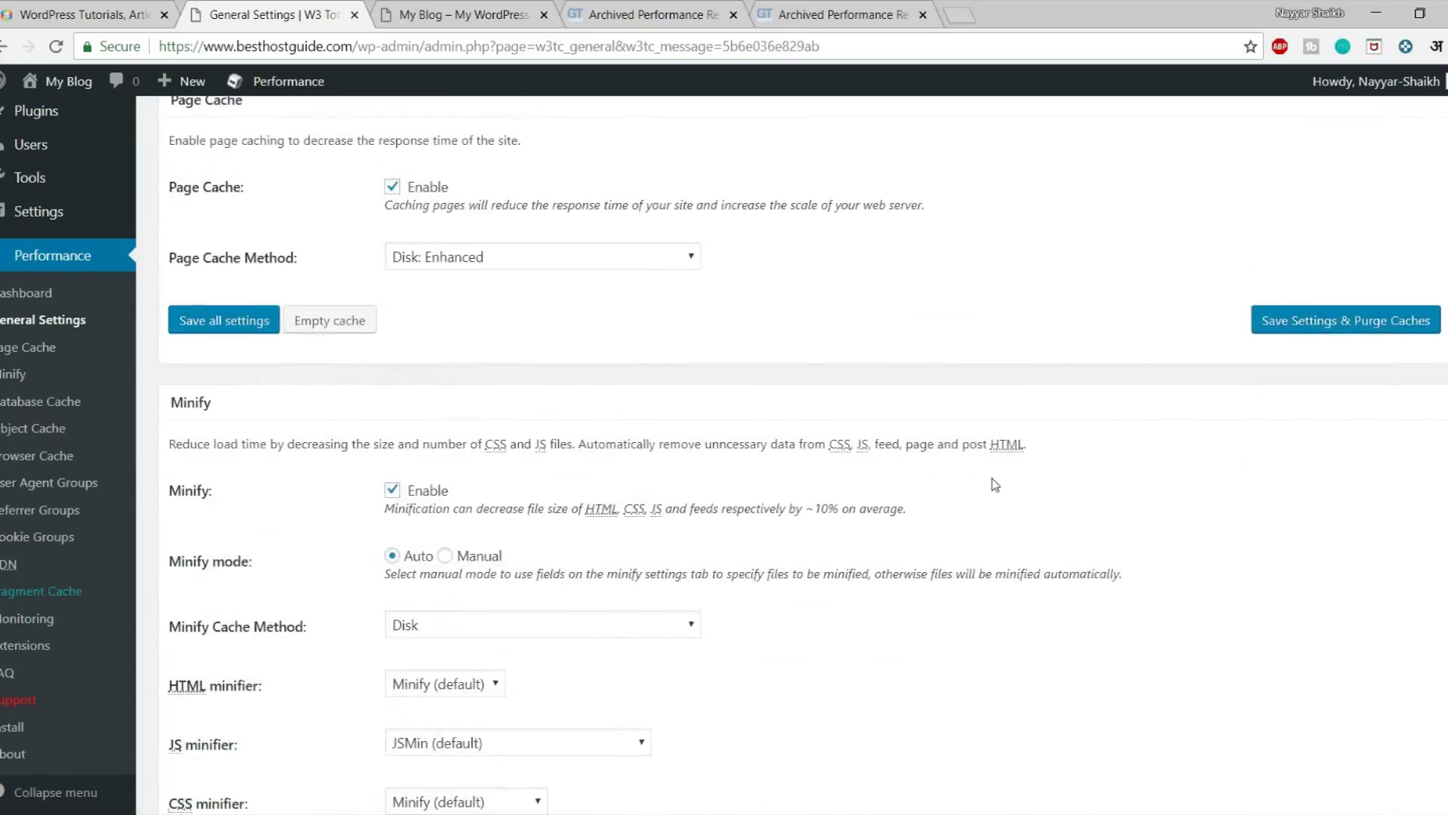
scroll(993, 483, down, 3)
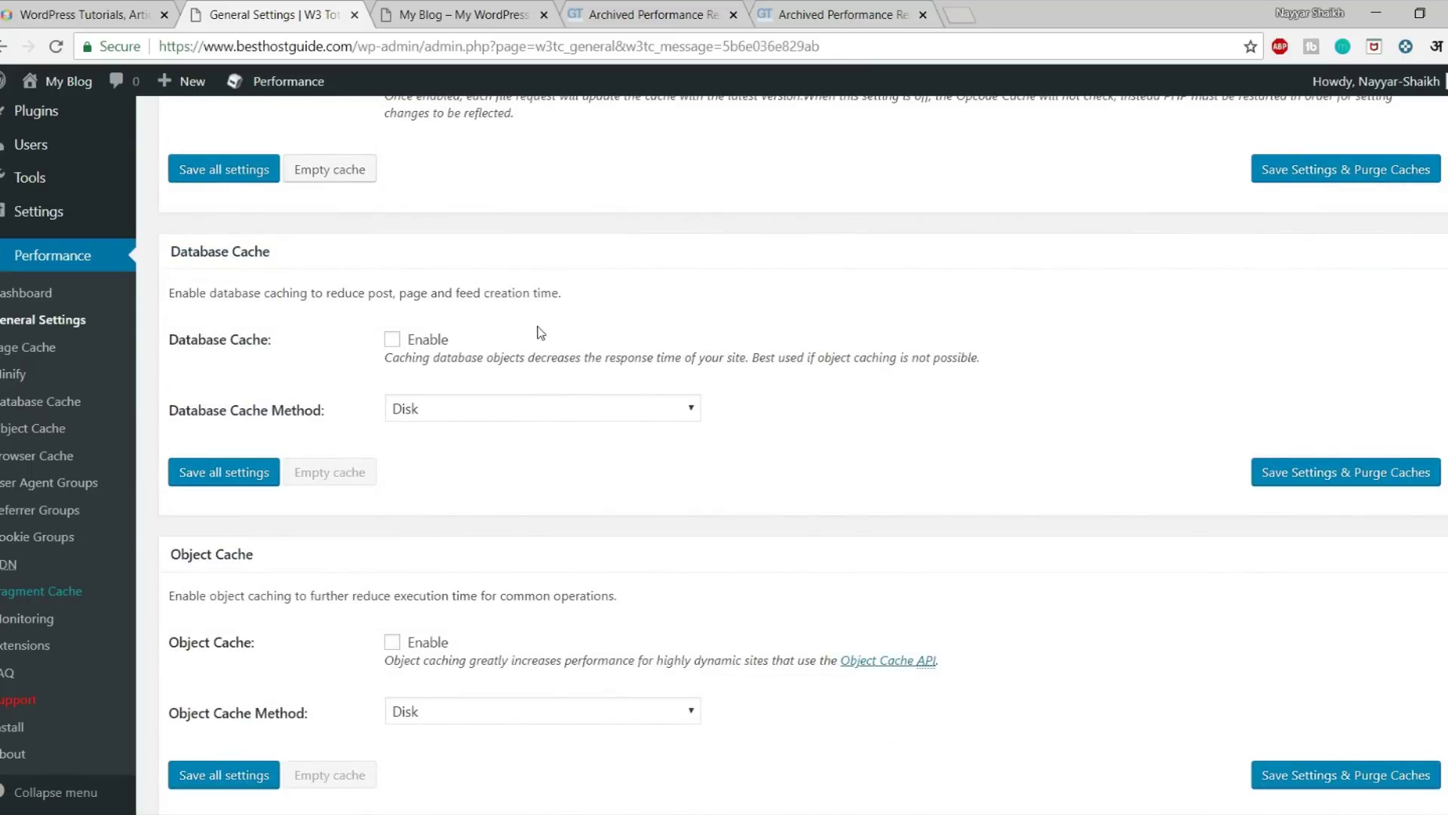
click(392, 339)
click(1289, 471)
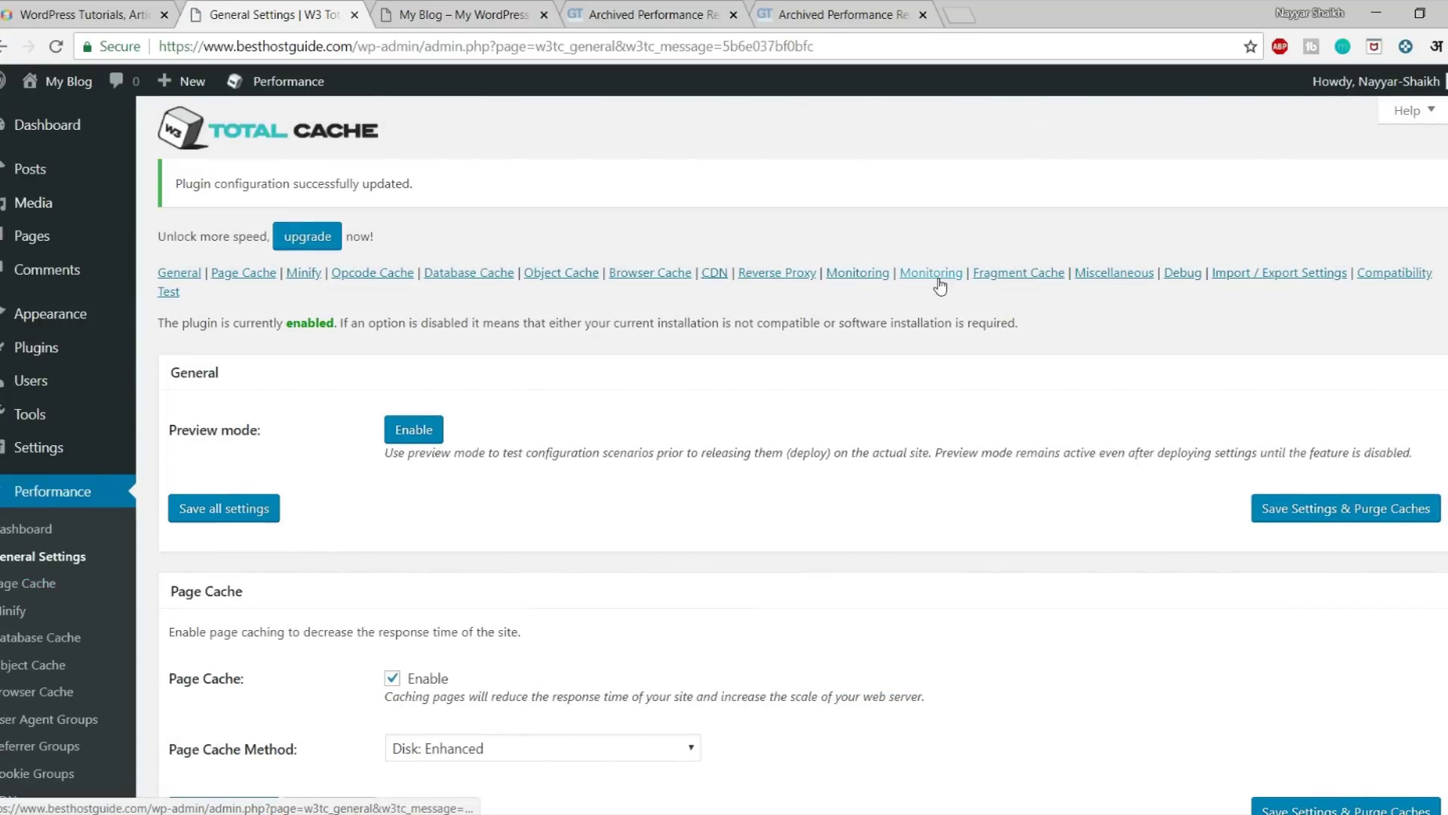
click(345, 48)
click(780, 398)
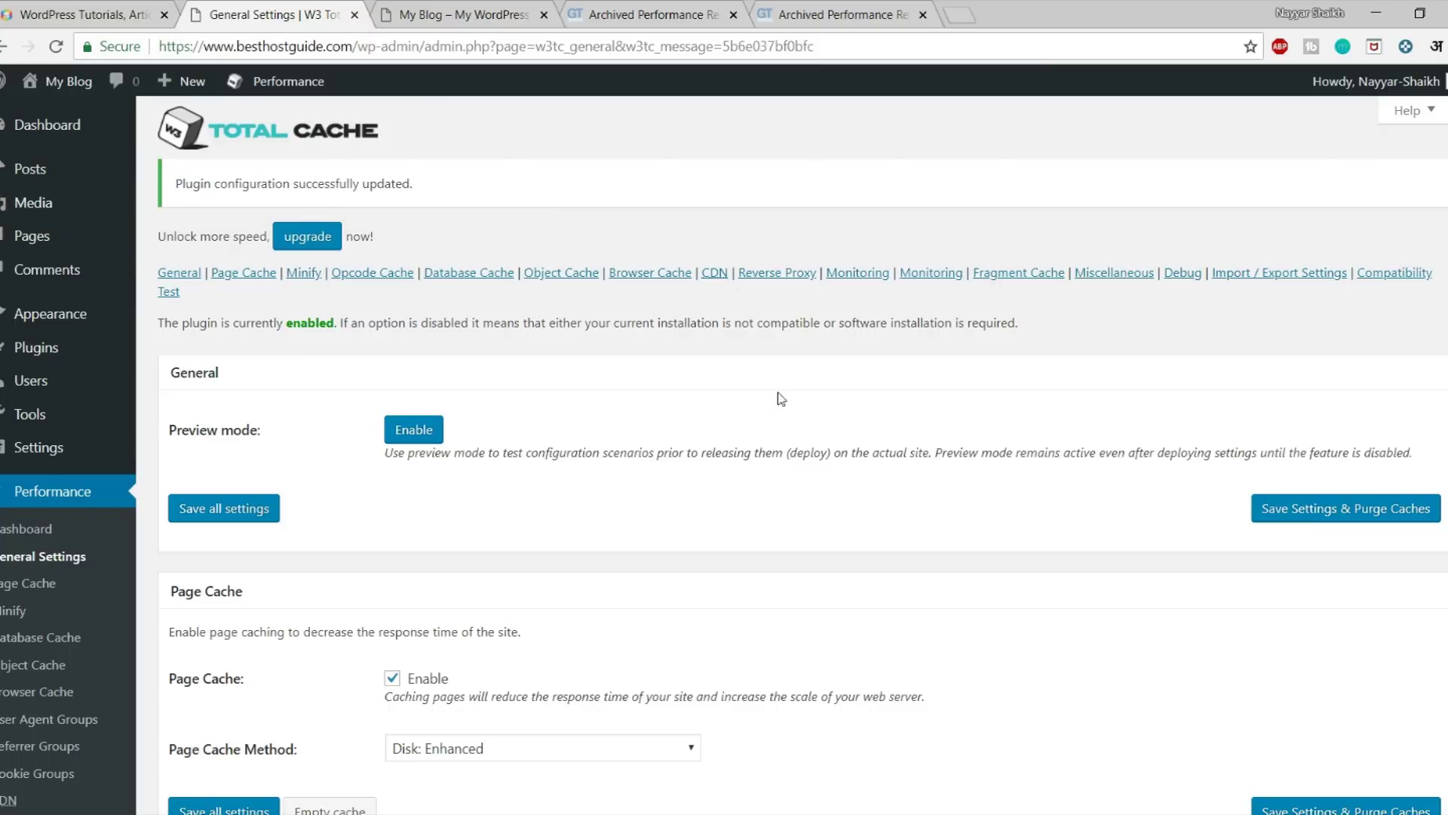
- Save the settings and purge the caches once more from the Database Cache section
scroll(781, 408, down, 9)
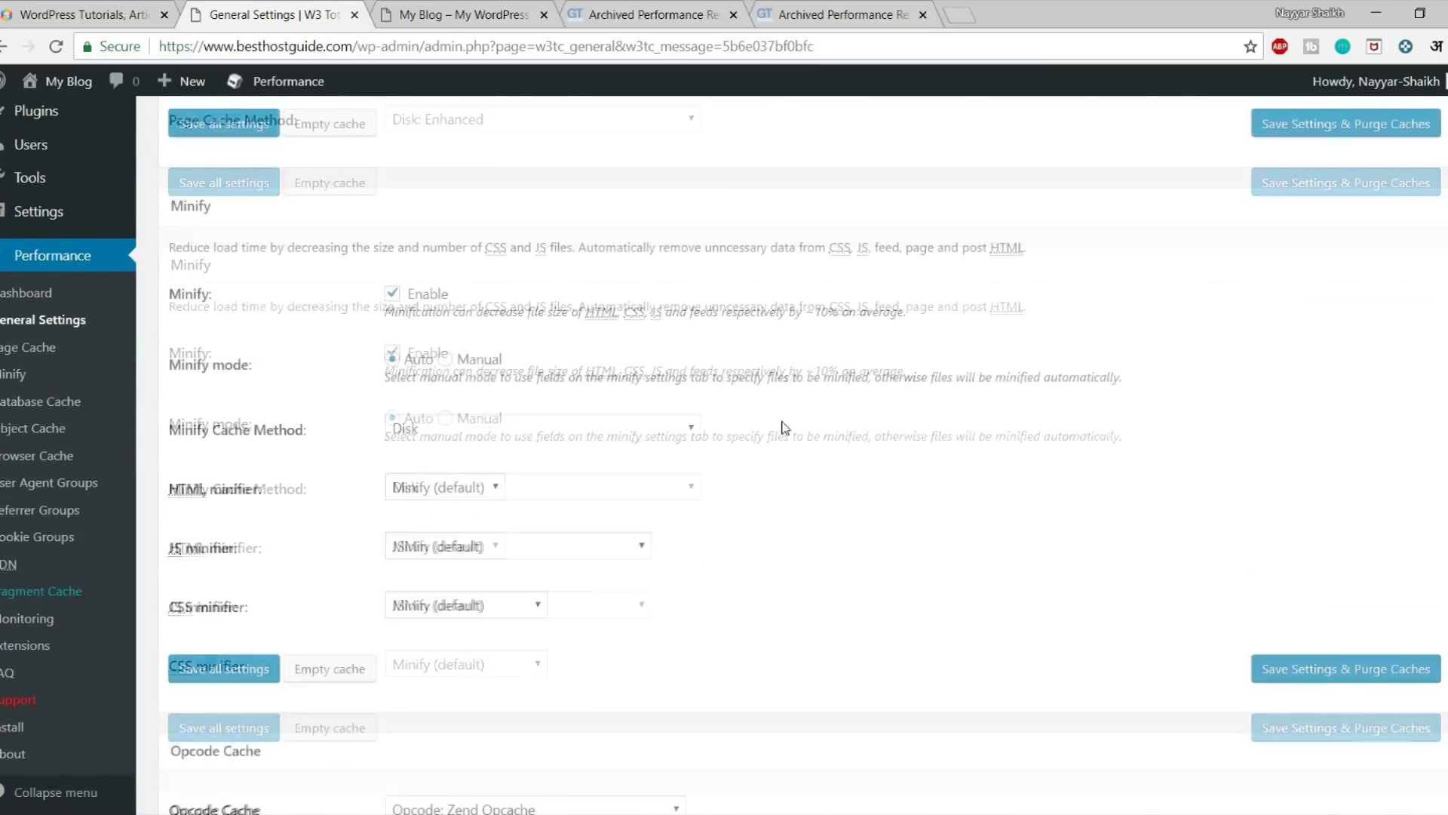
scroll(785, 428, down, 8)
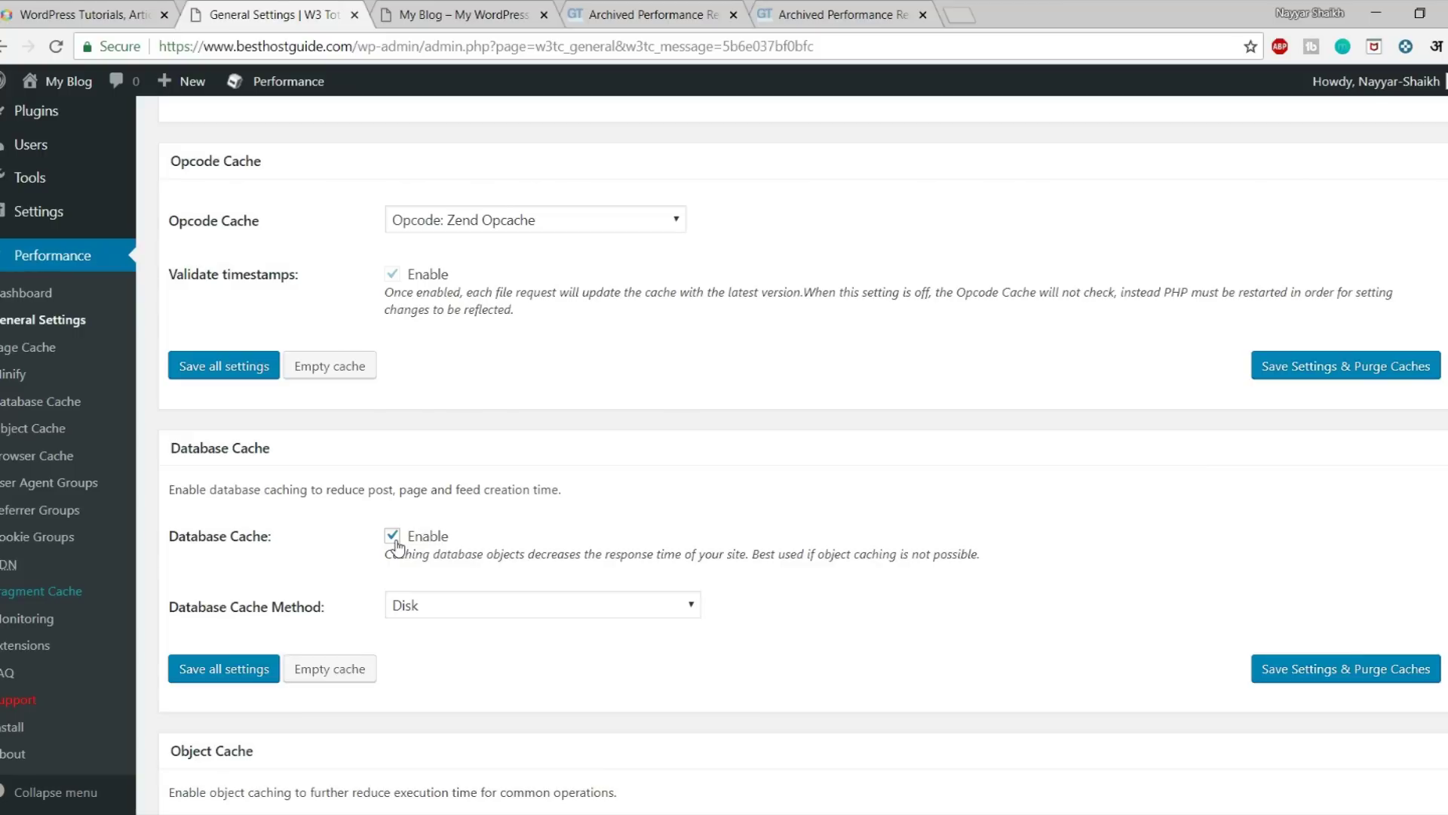
click(1347, 674)
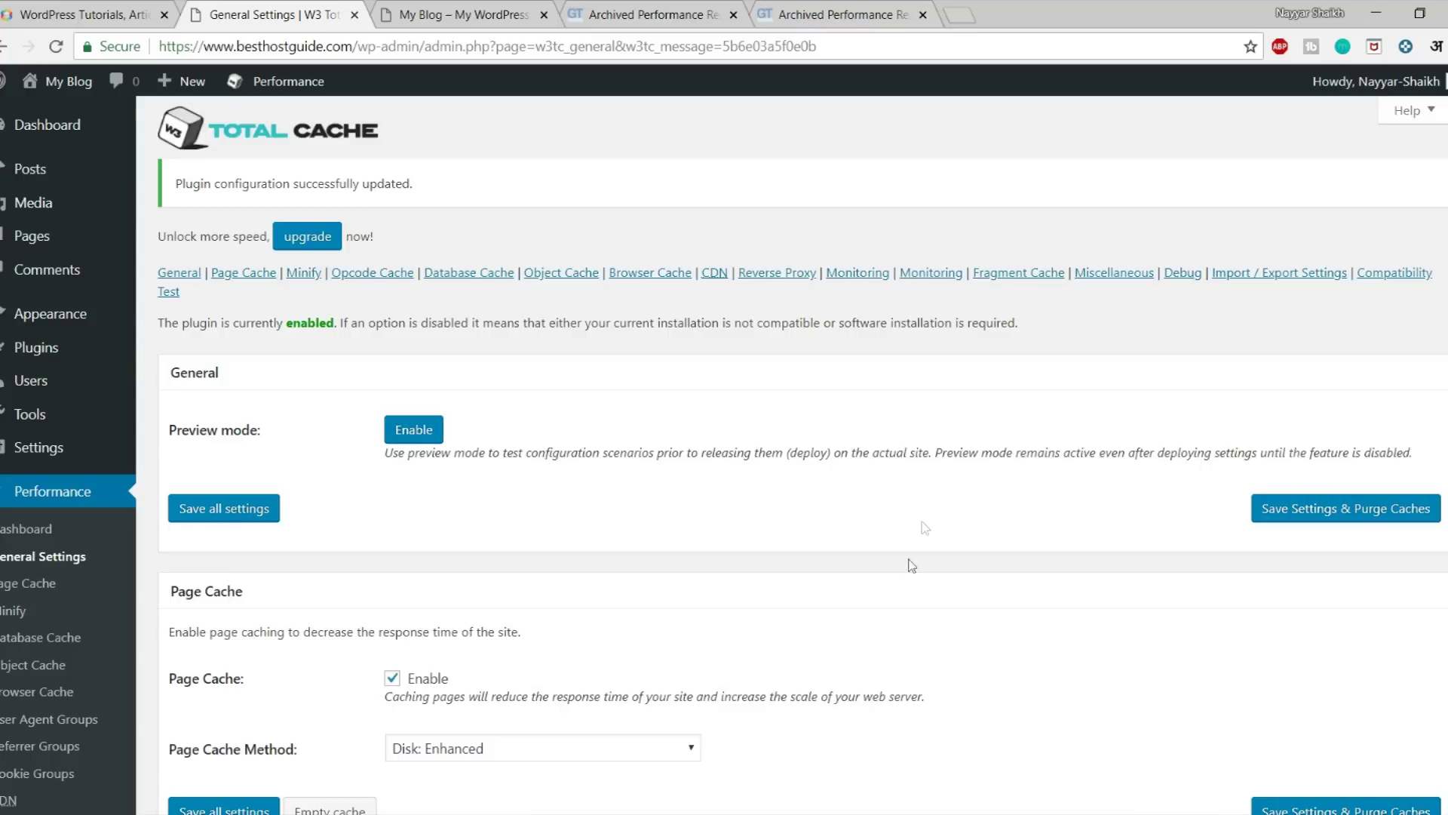
- Review the Object Cache, Browser Cache and CDN sections of the general settings without changing their options
scroll(909, 576, down, 10)
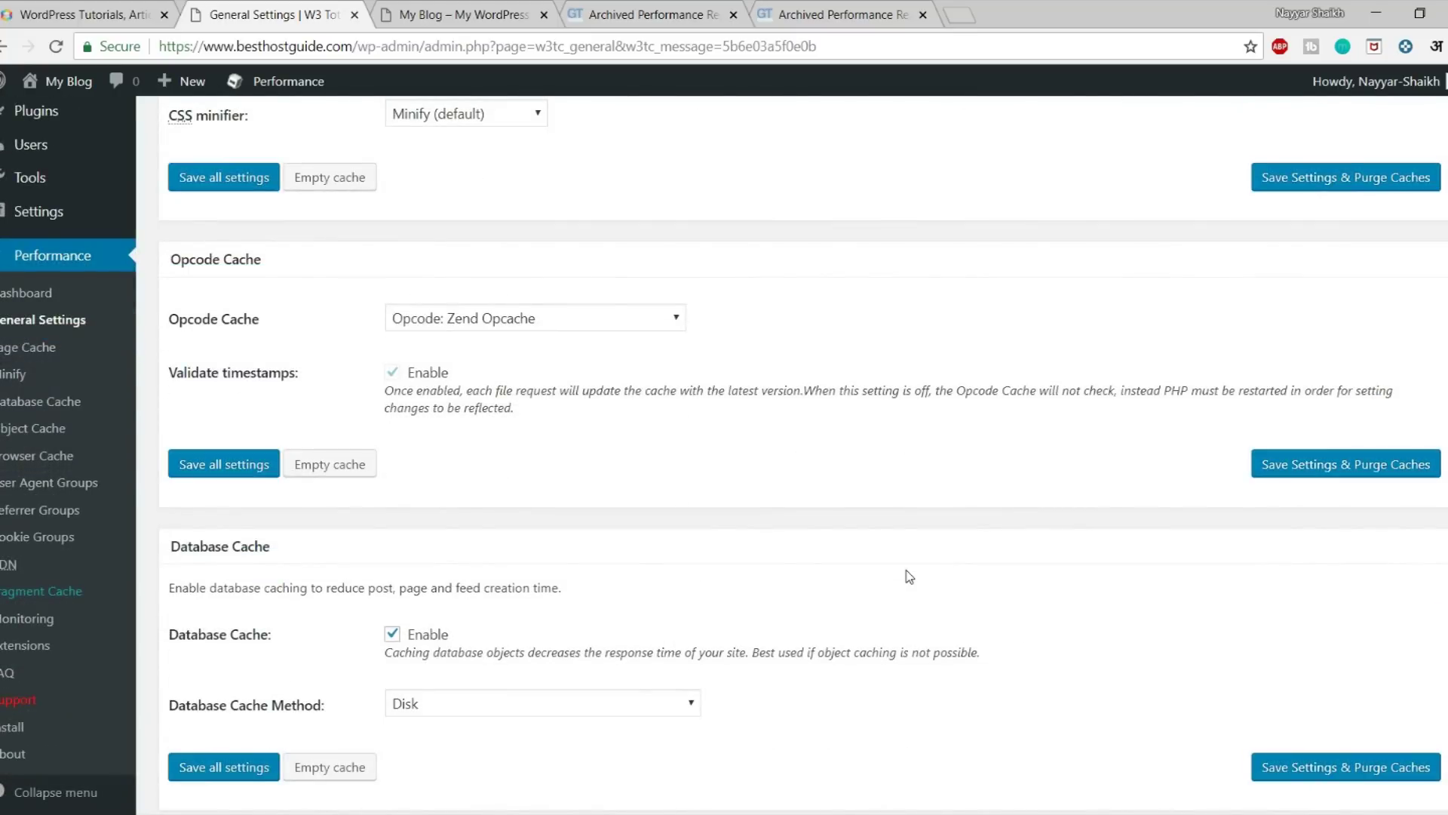
scroll(909, 576, down, 6)
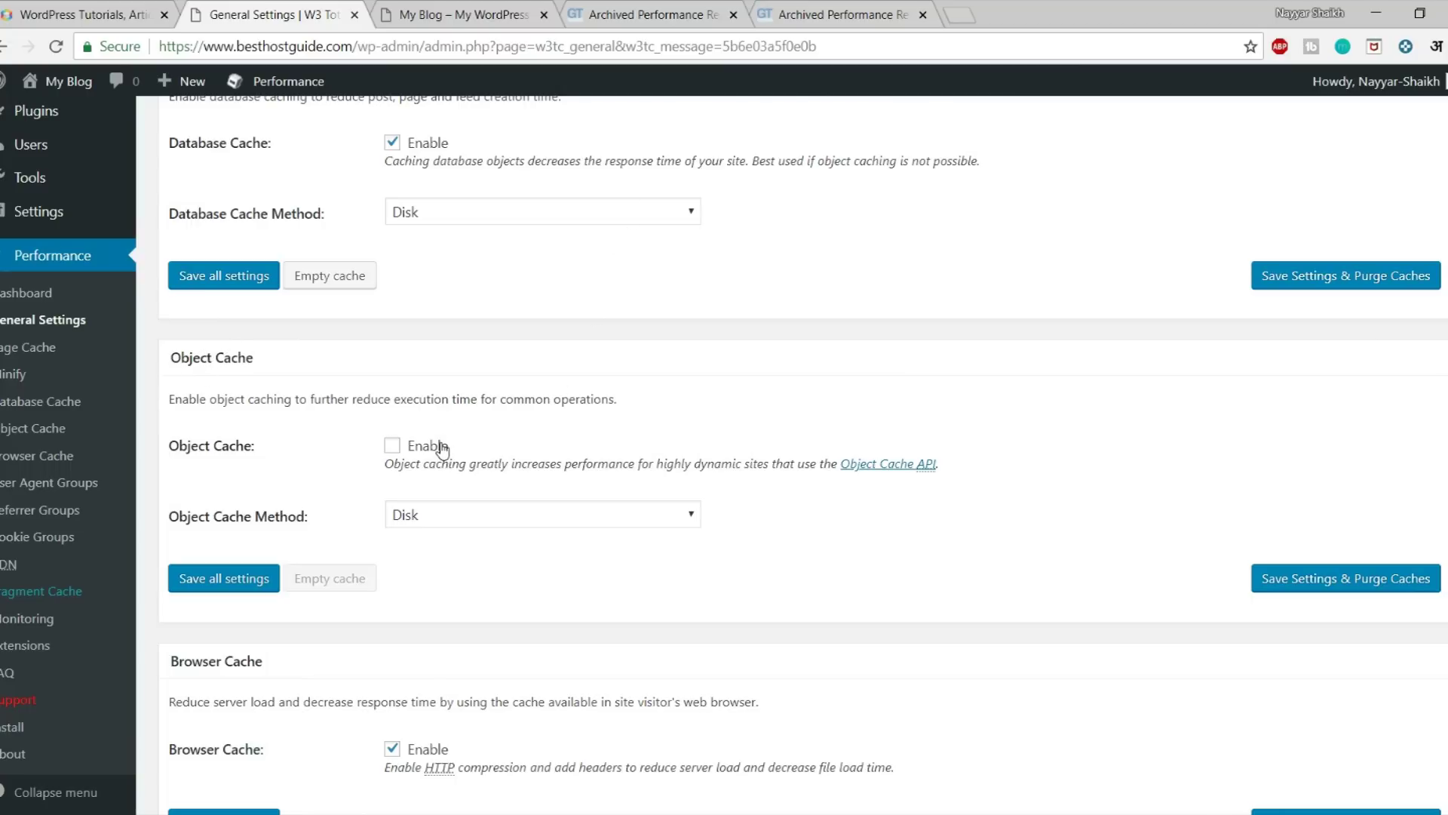
scroll(388, 482, down, 1)
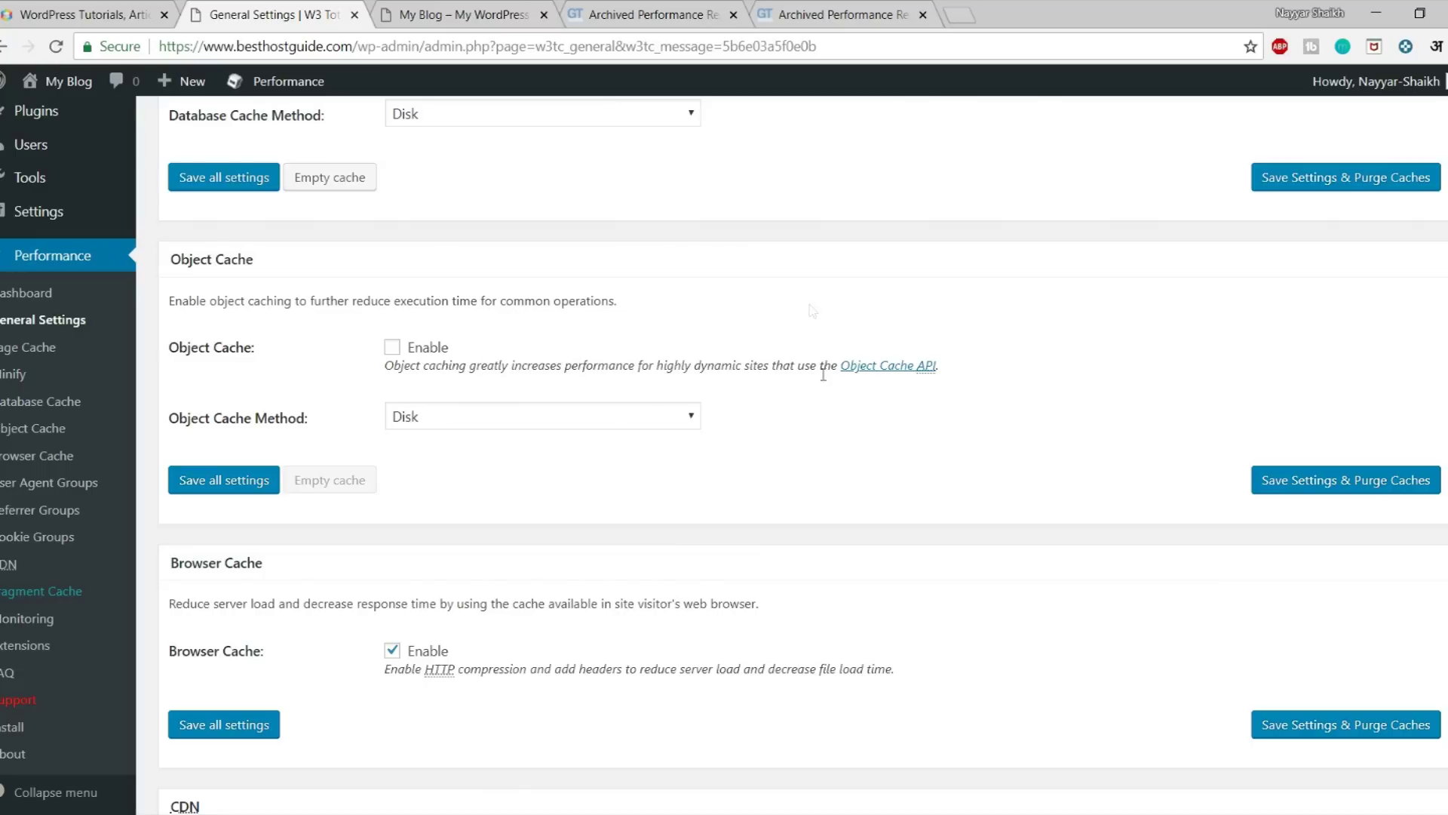
scroll(313, 229, down, 1)
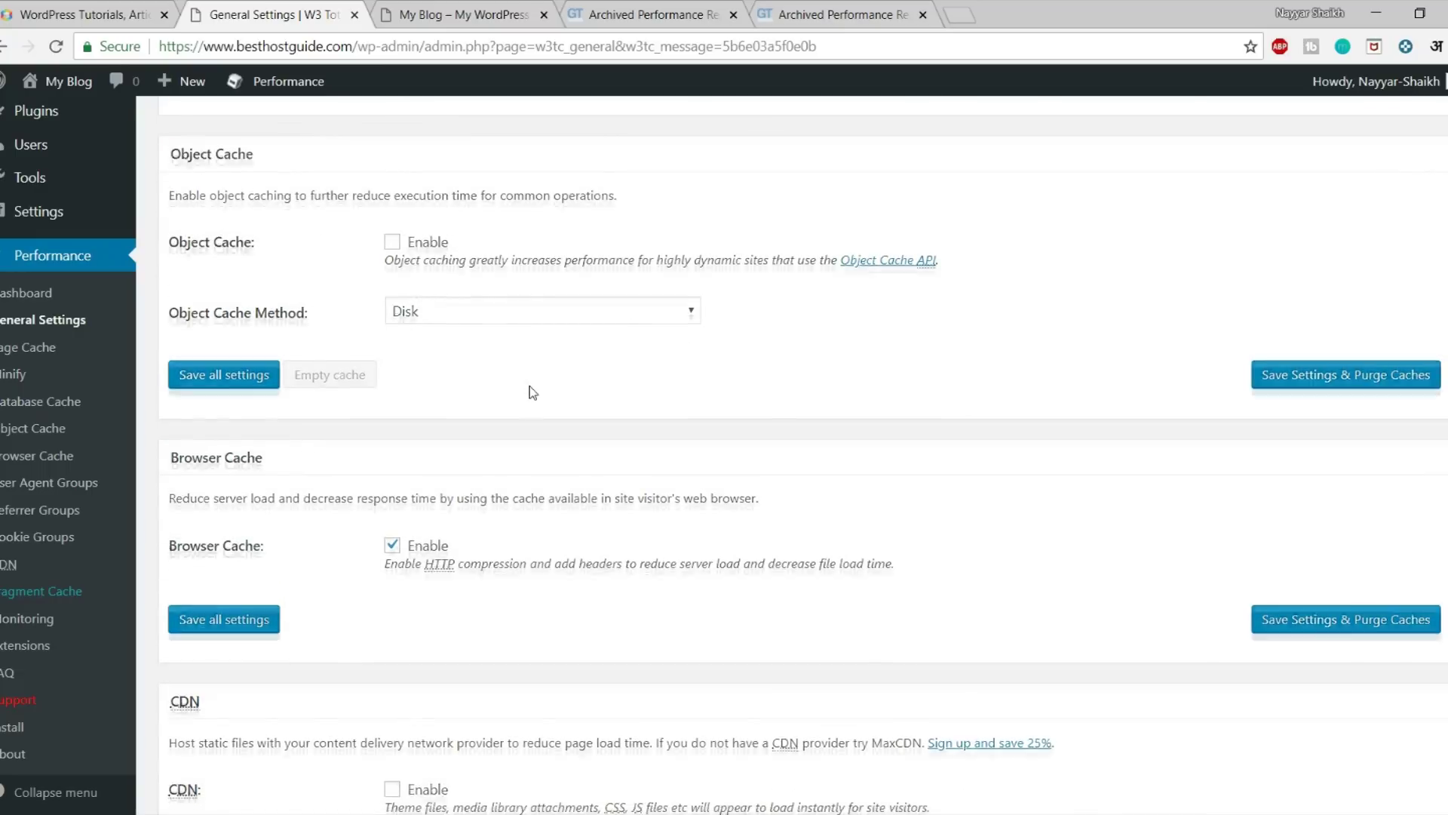
scroll(527, 390, down, 2)
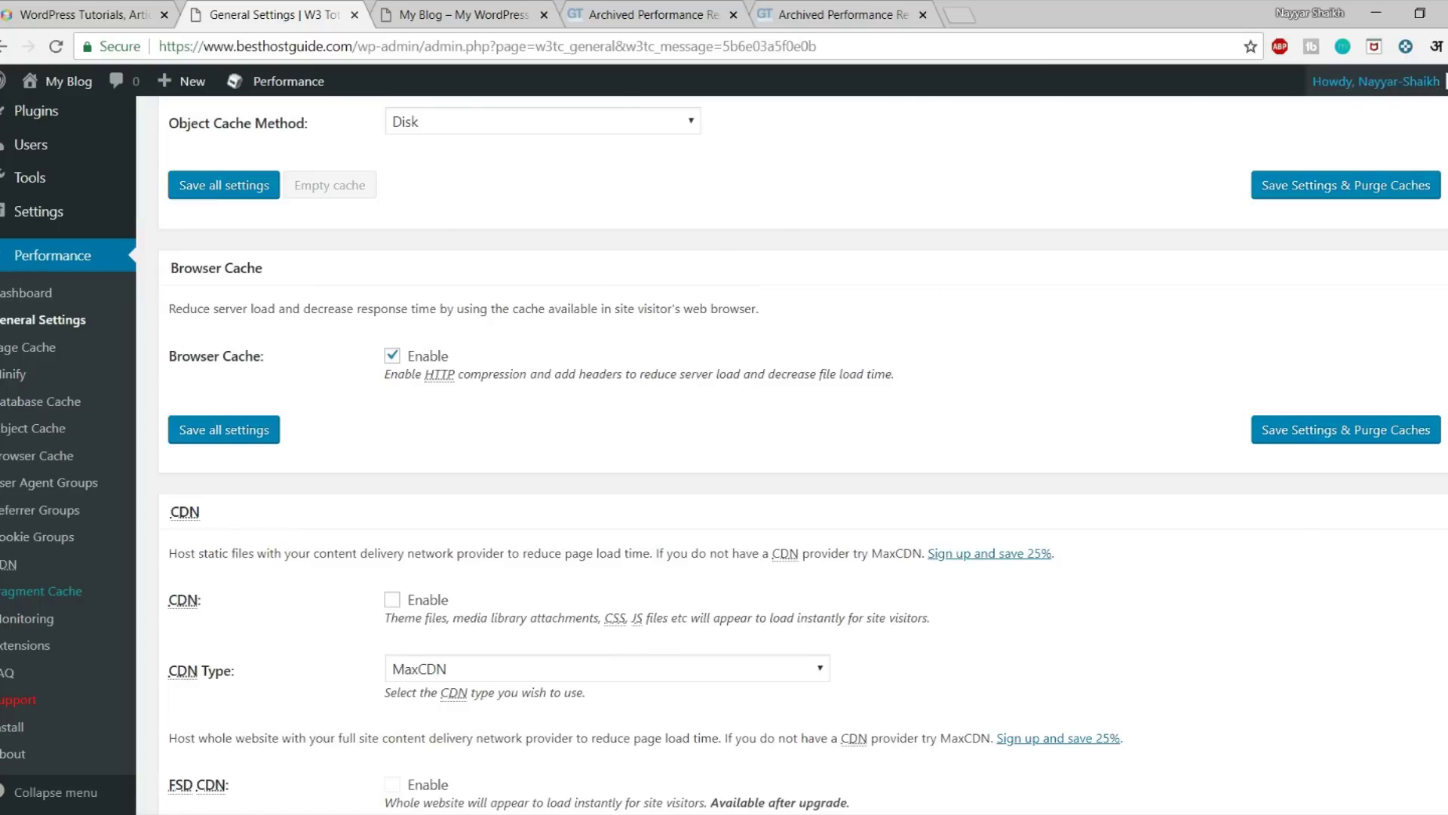
mouse_move(1376, 81)
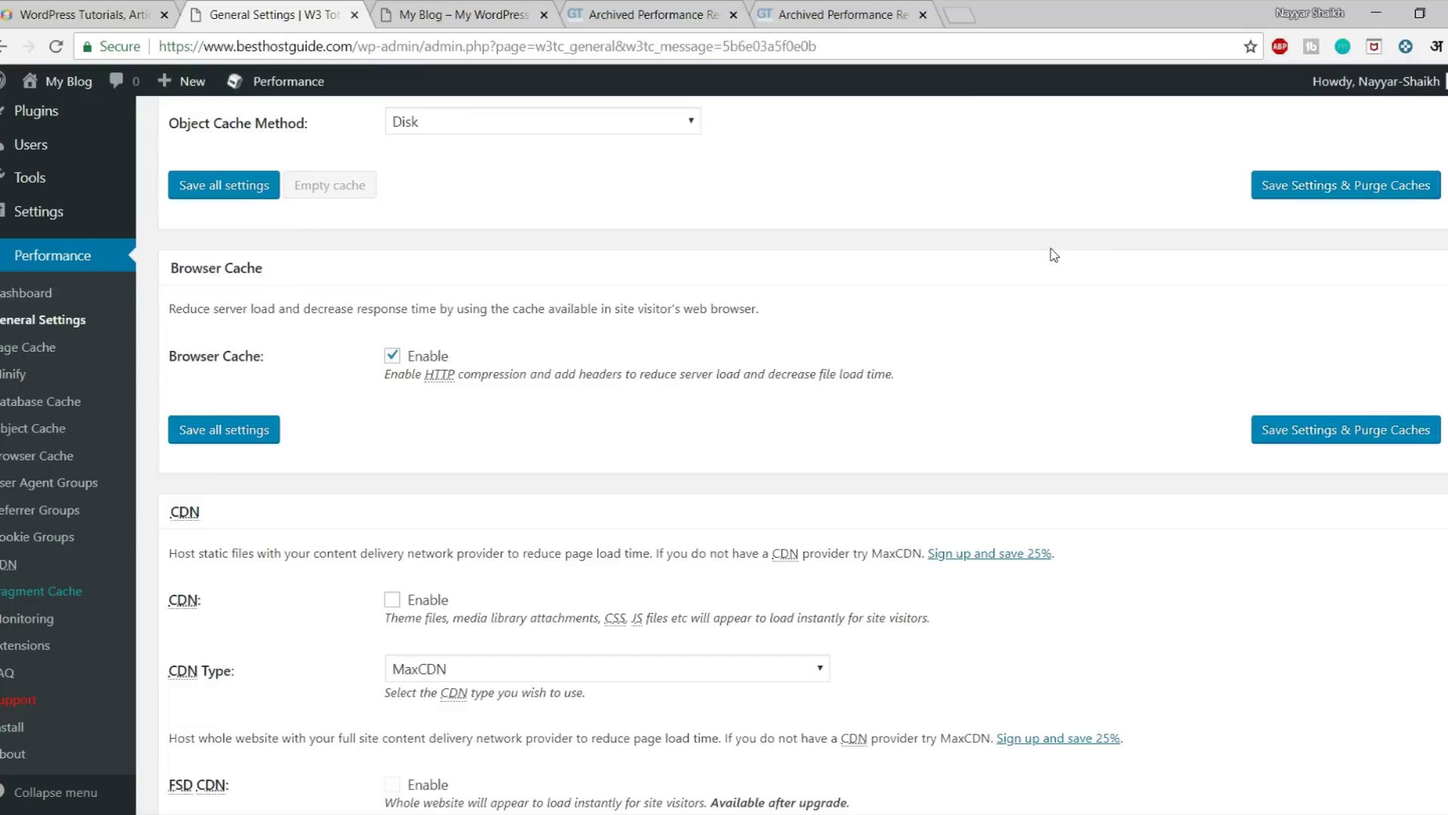
- Check the Cached images and files option in Chrome's advanced Clear browsing data settings, and cancel without clearing anything
click(1442, 46)
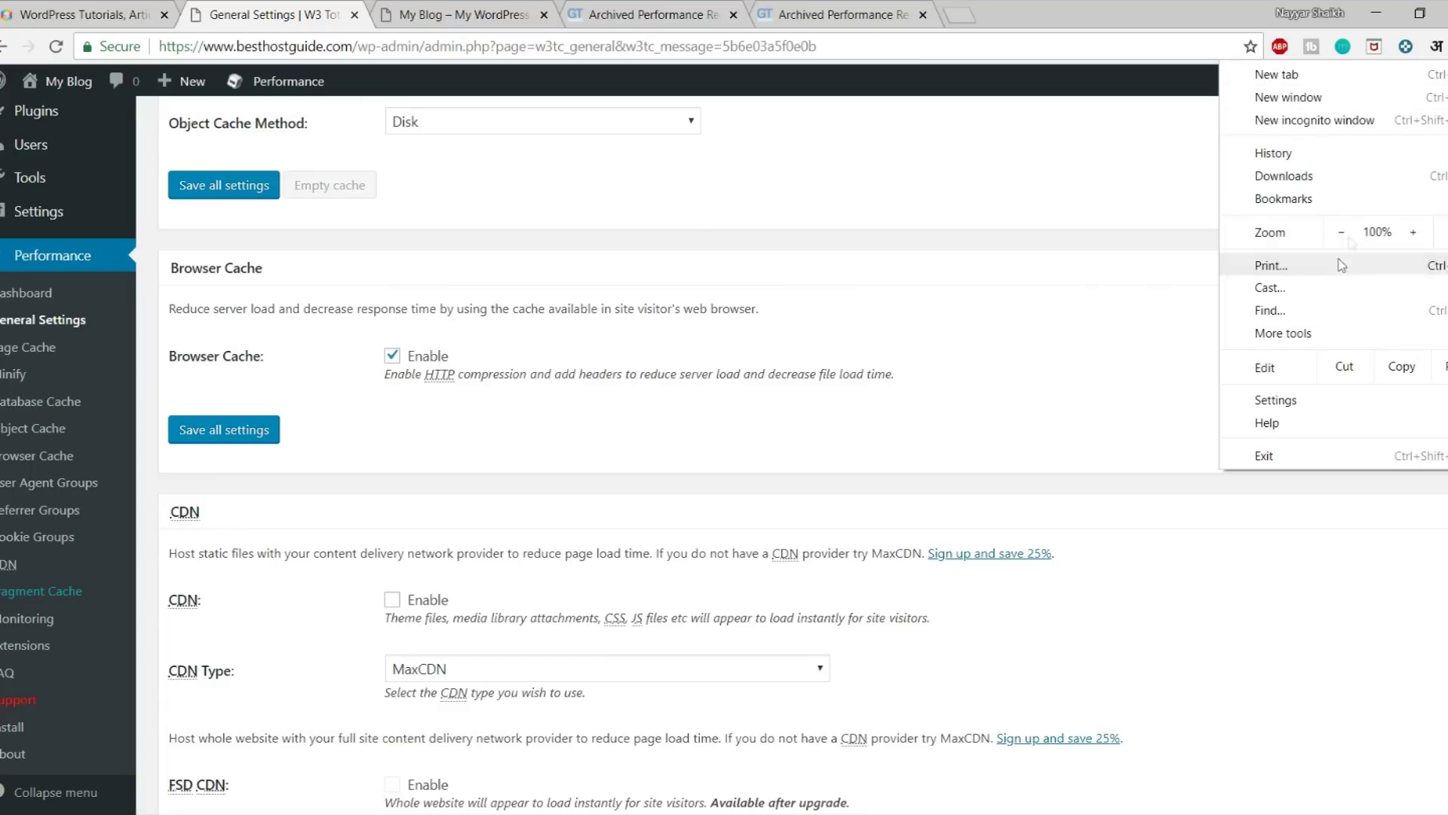
click(1310, 393)
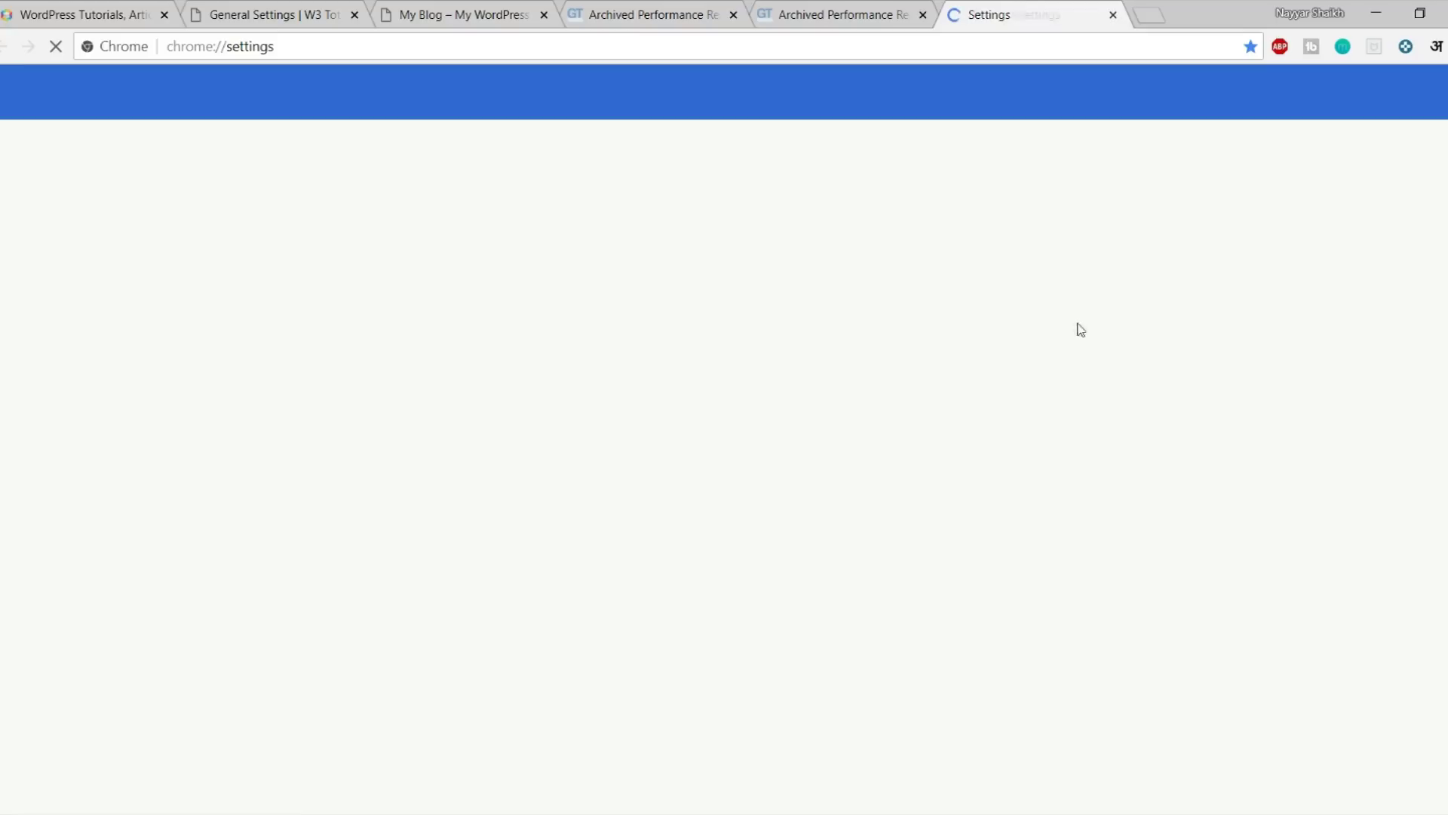
scroll(1067, 377, down, 6)
click(714, 754)
scroll(924, 686, down, 4)
scroll(925, 689, down, 3)
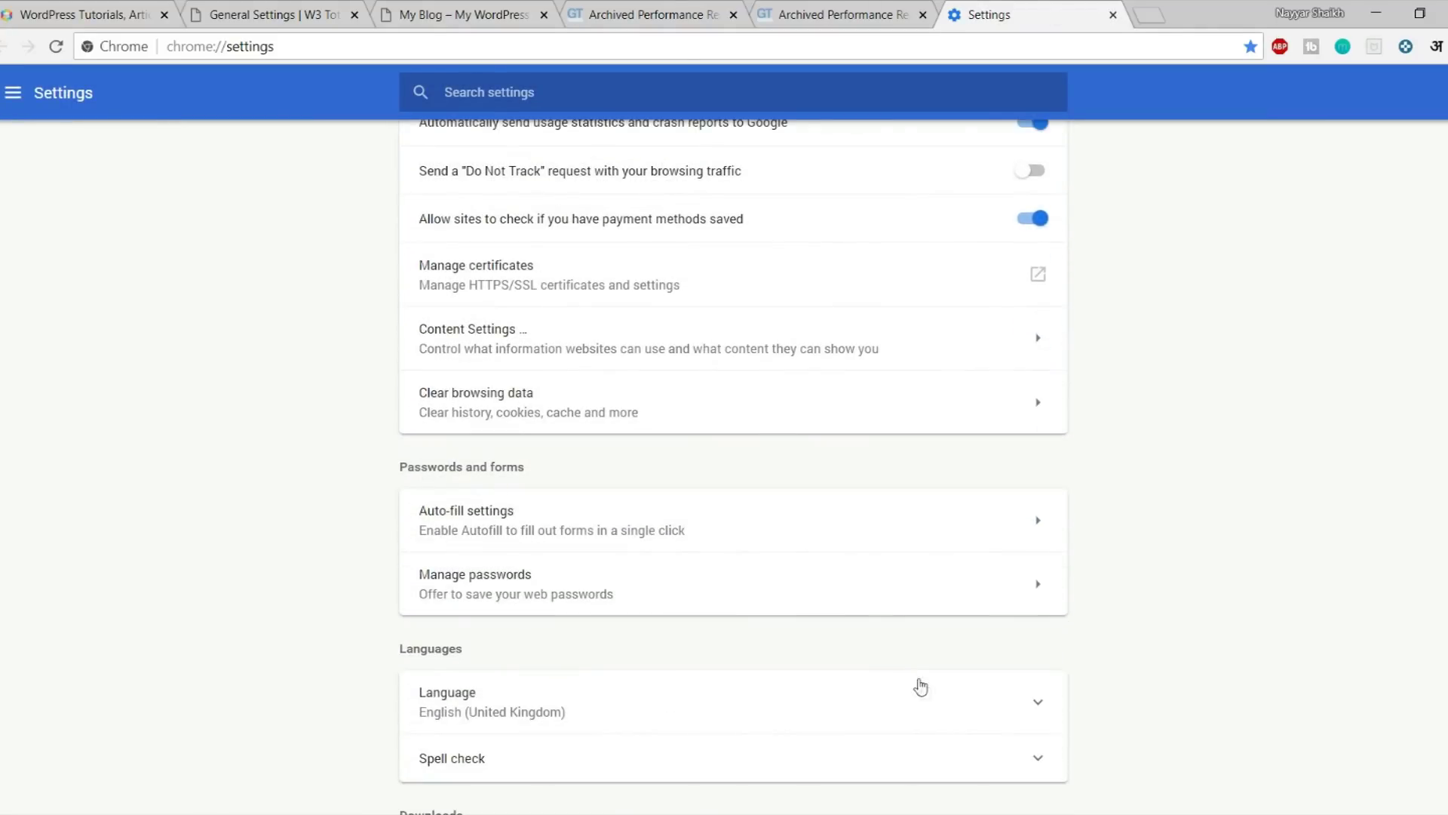
click(585, 411)
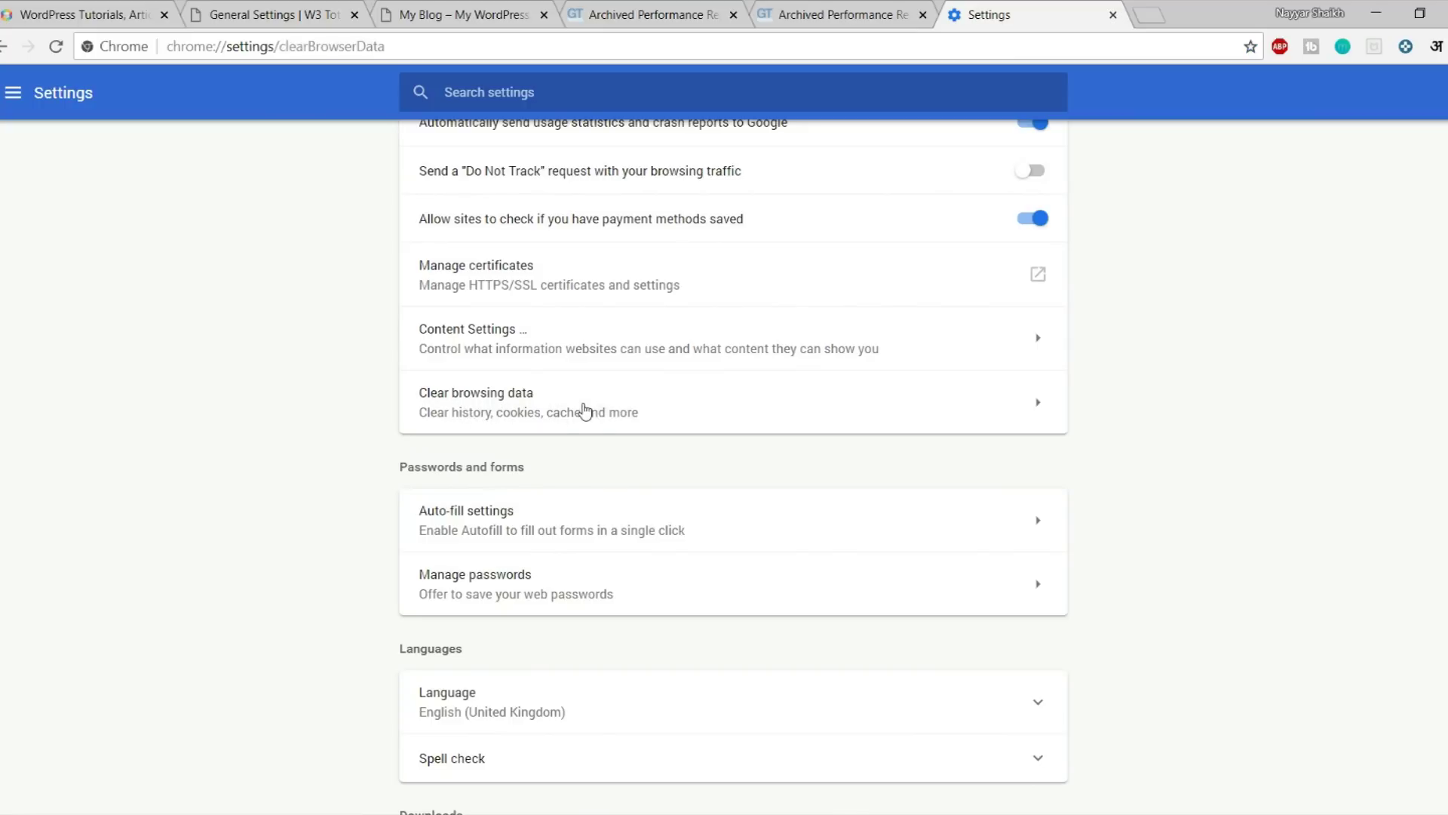
scroll(685, 495, down, 2)
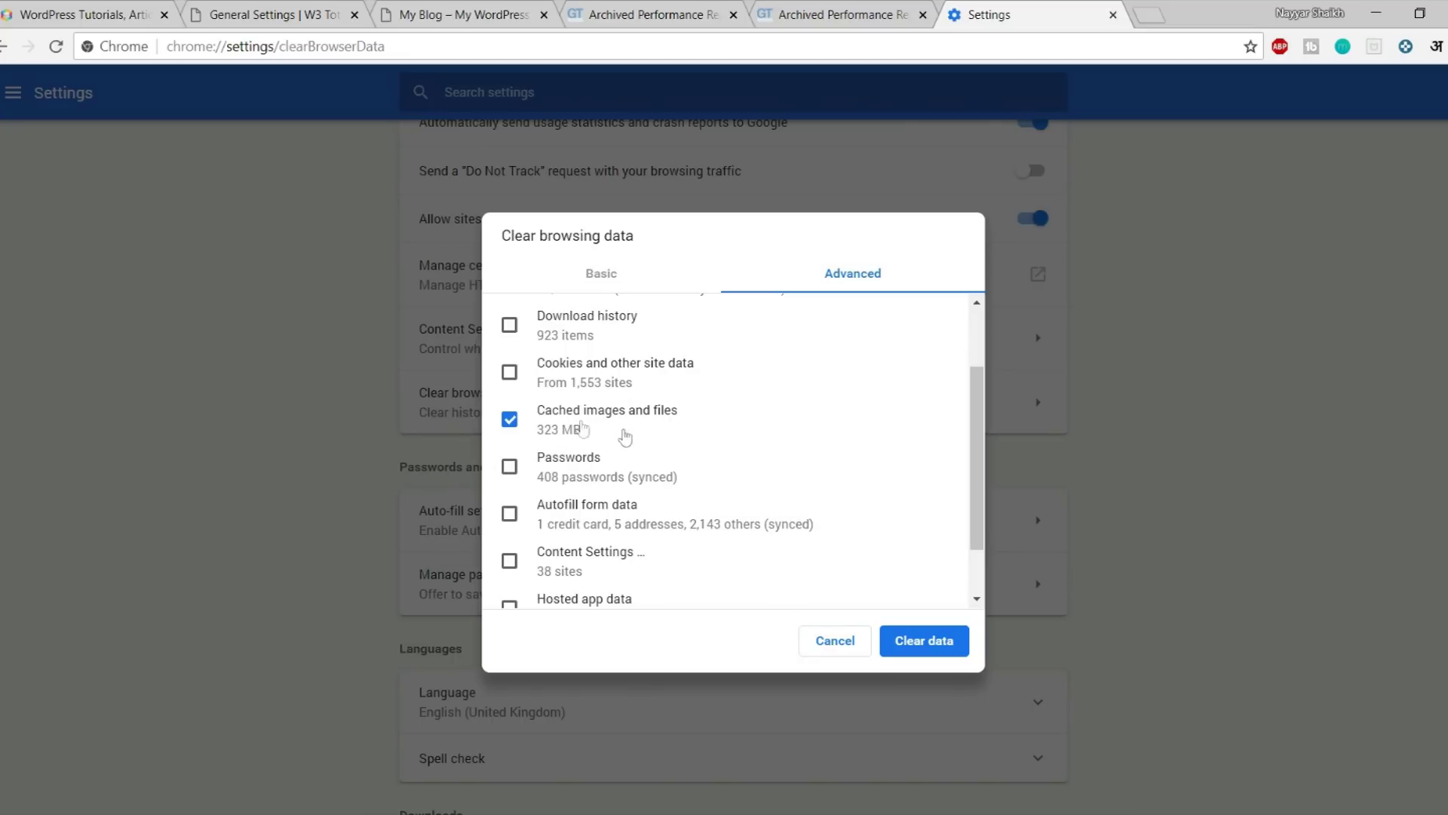
click(835, 641)
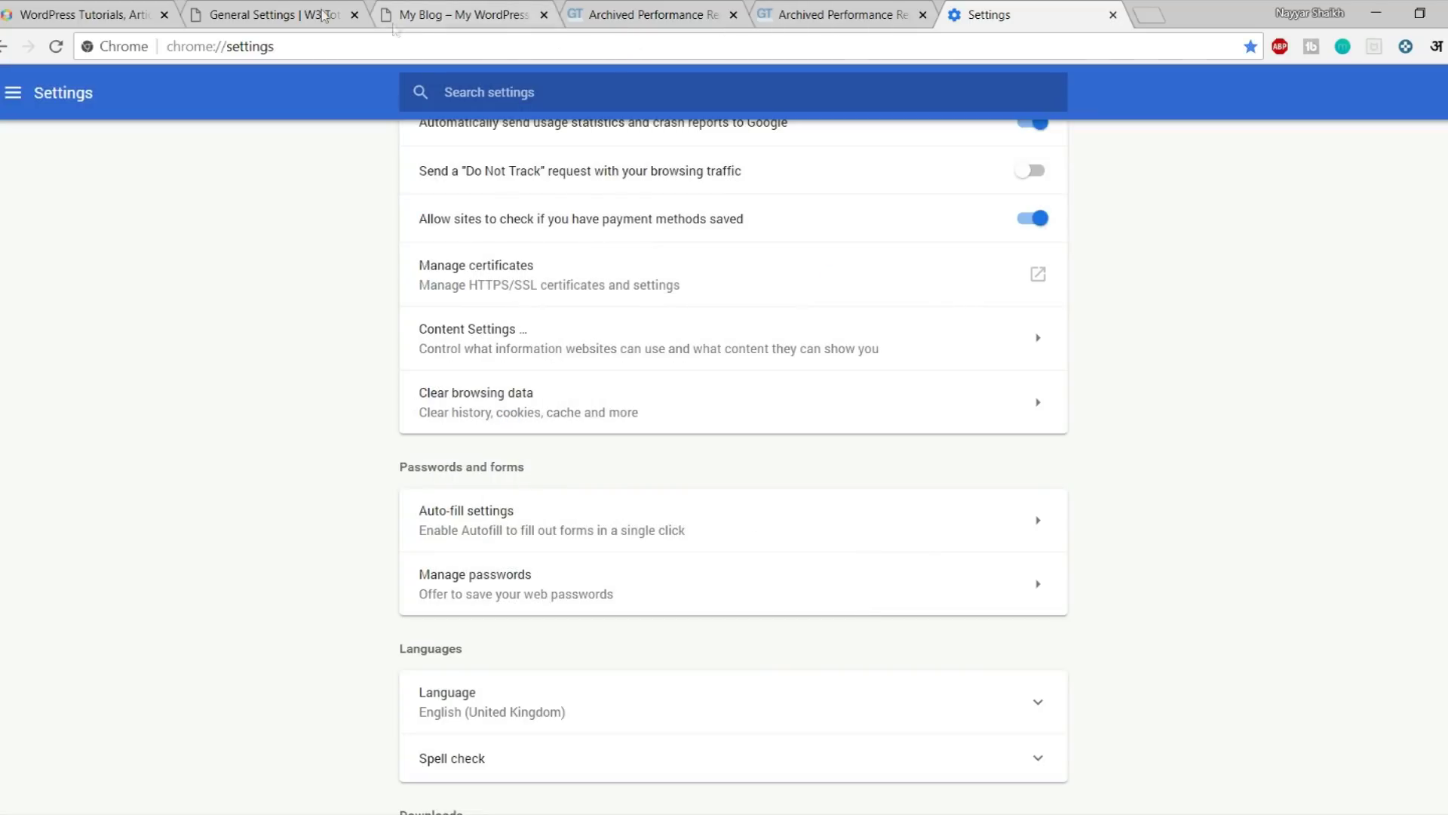
- Return to the W3 Total Cache general settings and save and purge caches from the Browser Cache section
click(264, 14)
scroll(784, 437, down, 1)
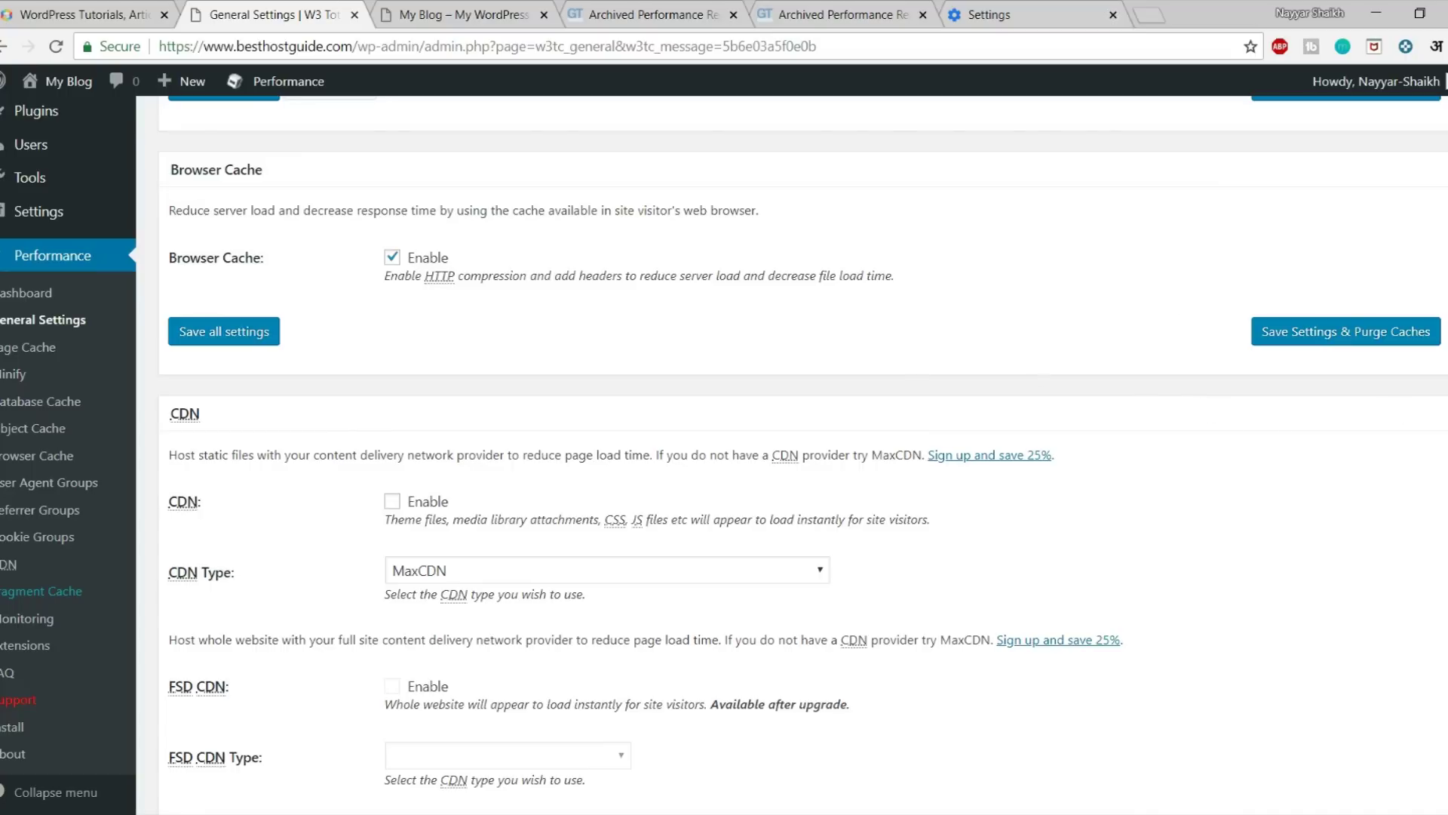
click(1310, 332)
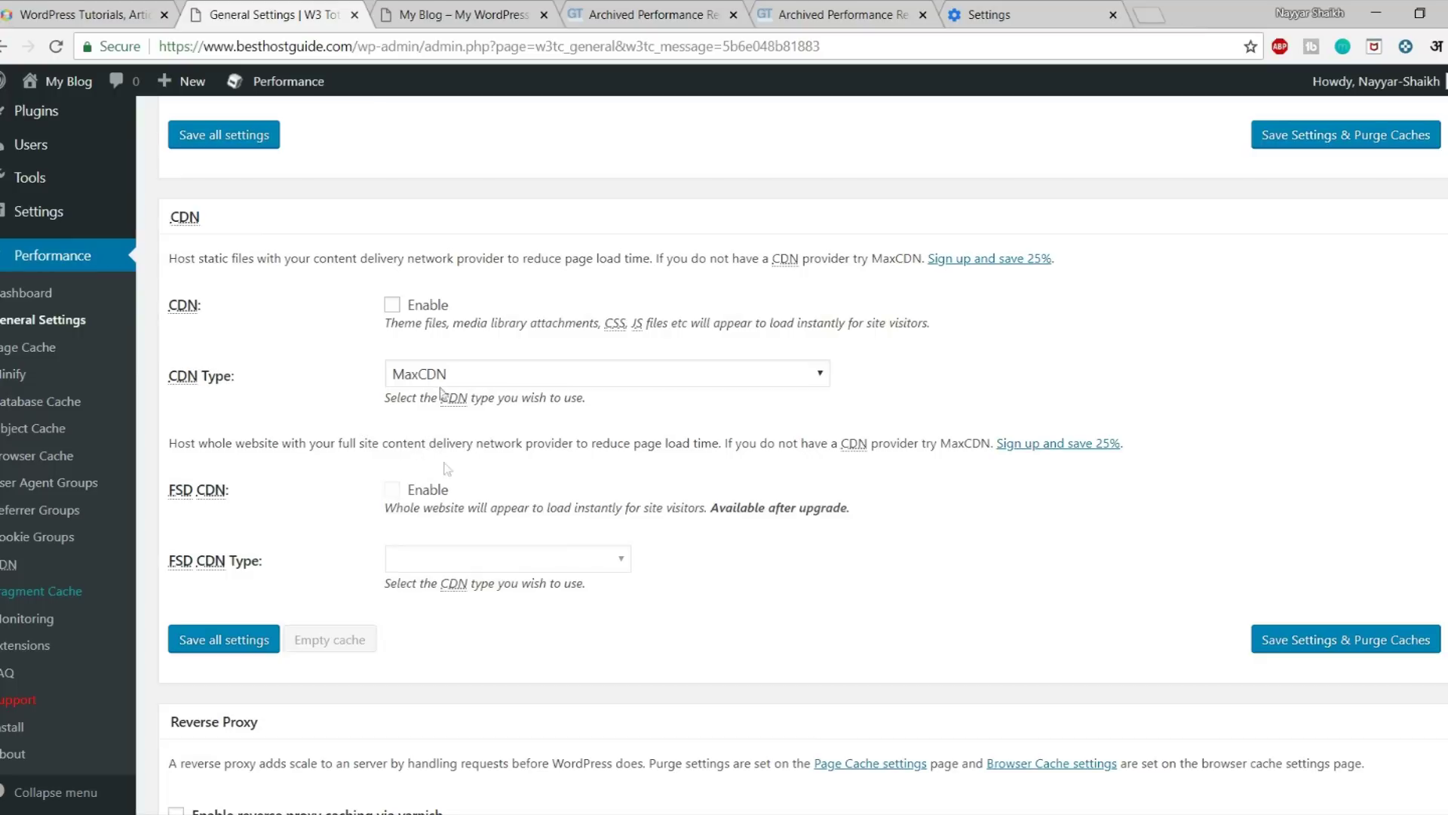
- Set the Fragment Cache Method to Disk, and save the settings while purging the caches
scroll(556, 540, down, 4)
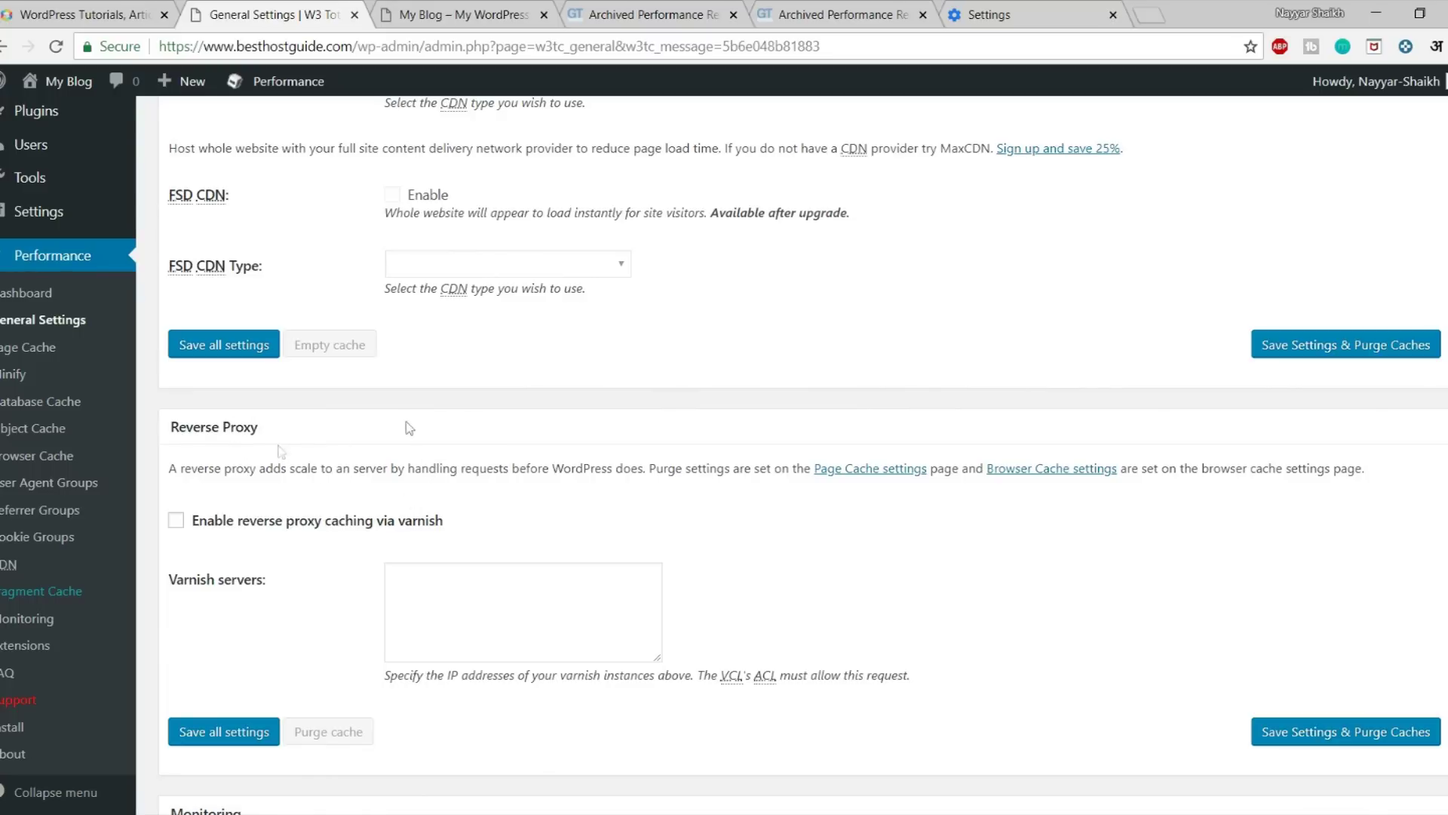
scroll(546, 552, down, 1)
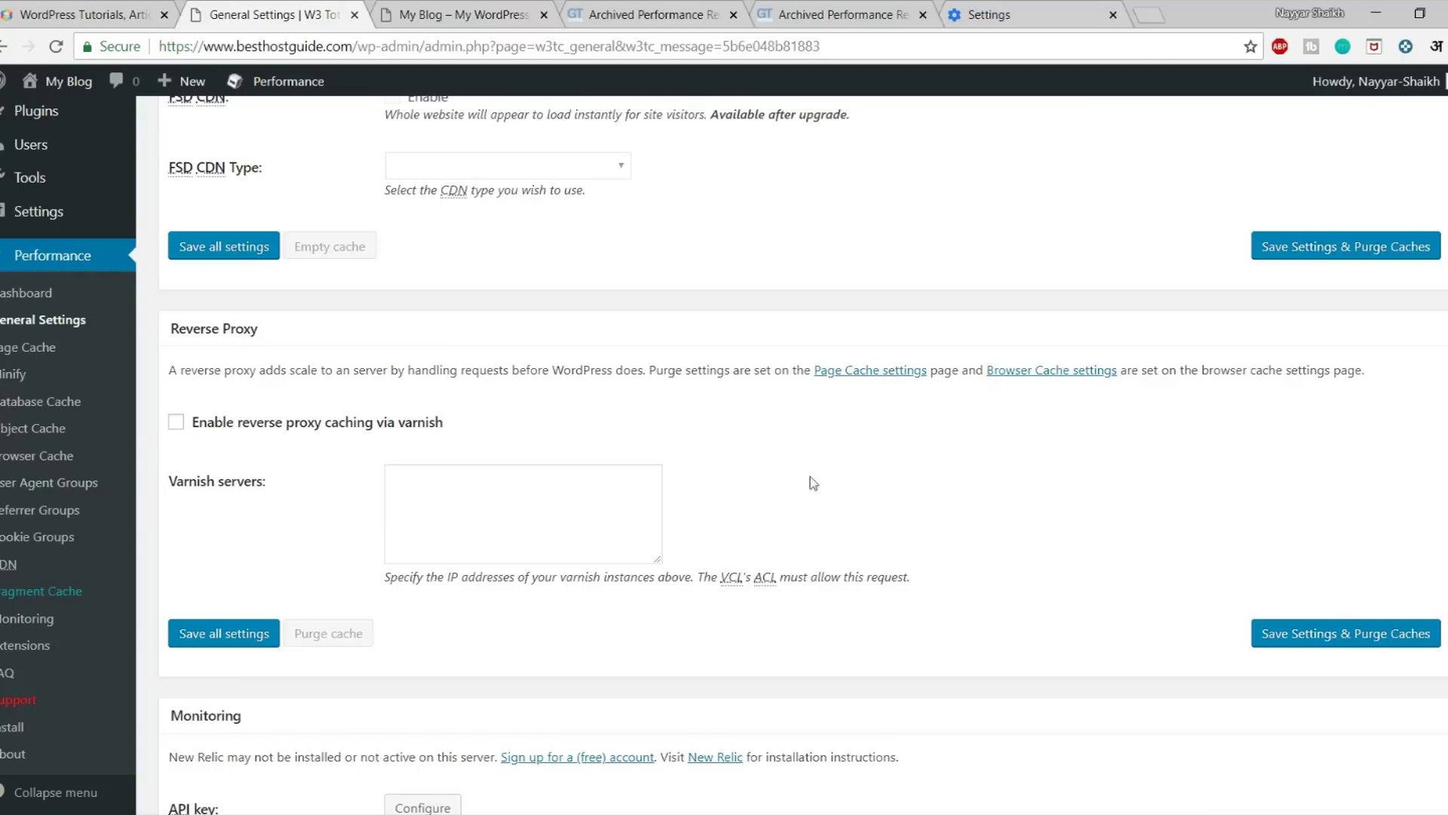
scroll(624, 420, down, 4)
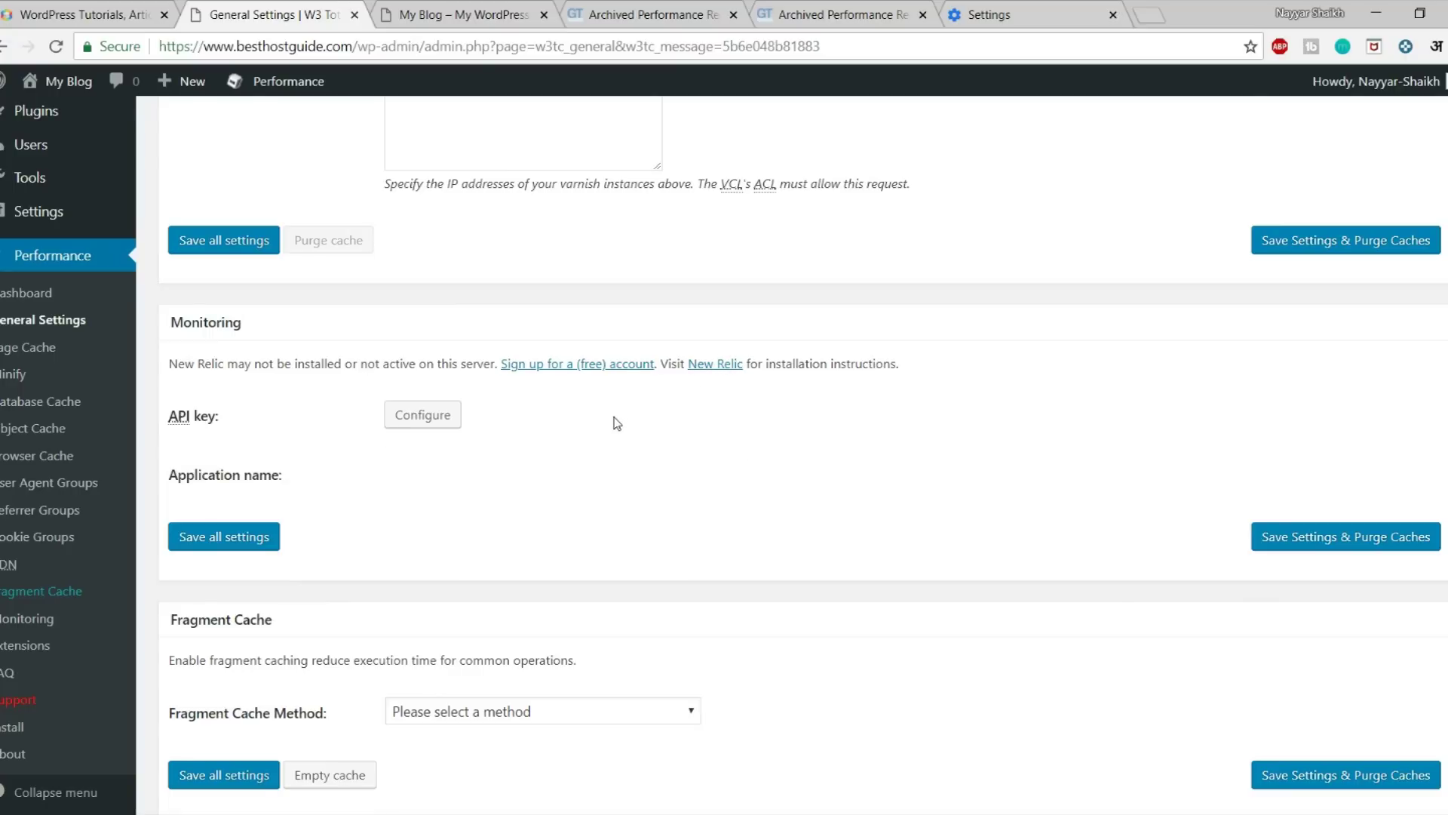
scroll(450, 410, down, 5)
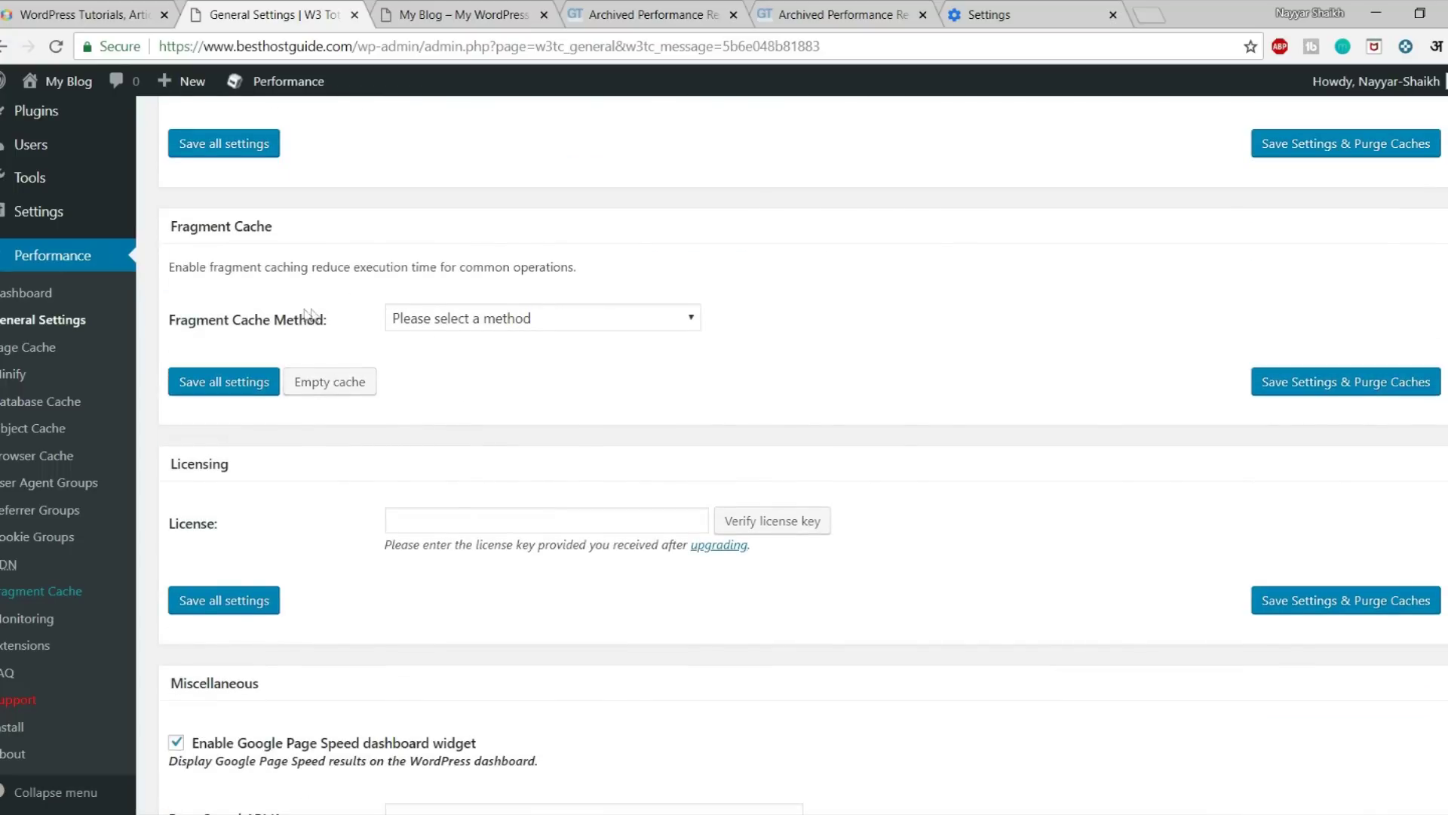
click(469, 326)
click(487, 381)
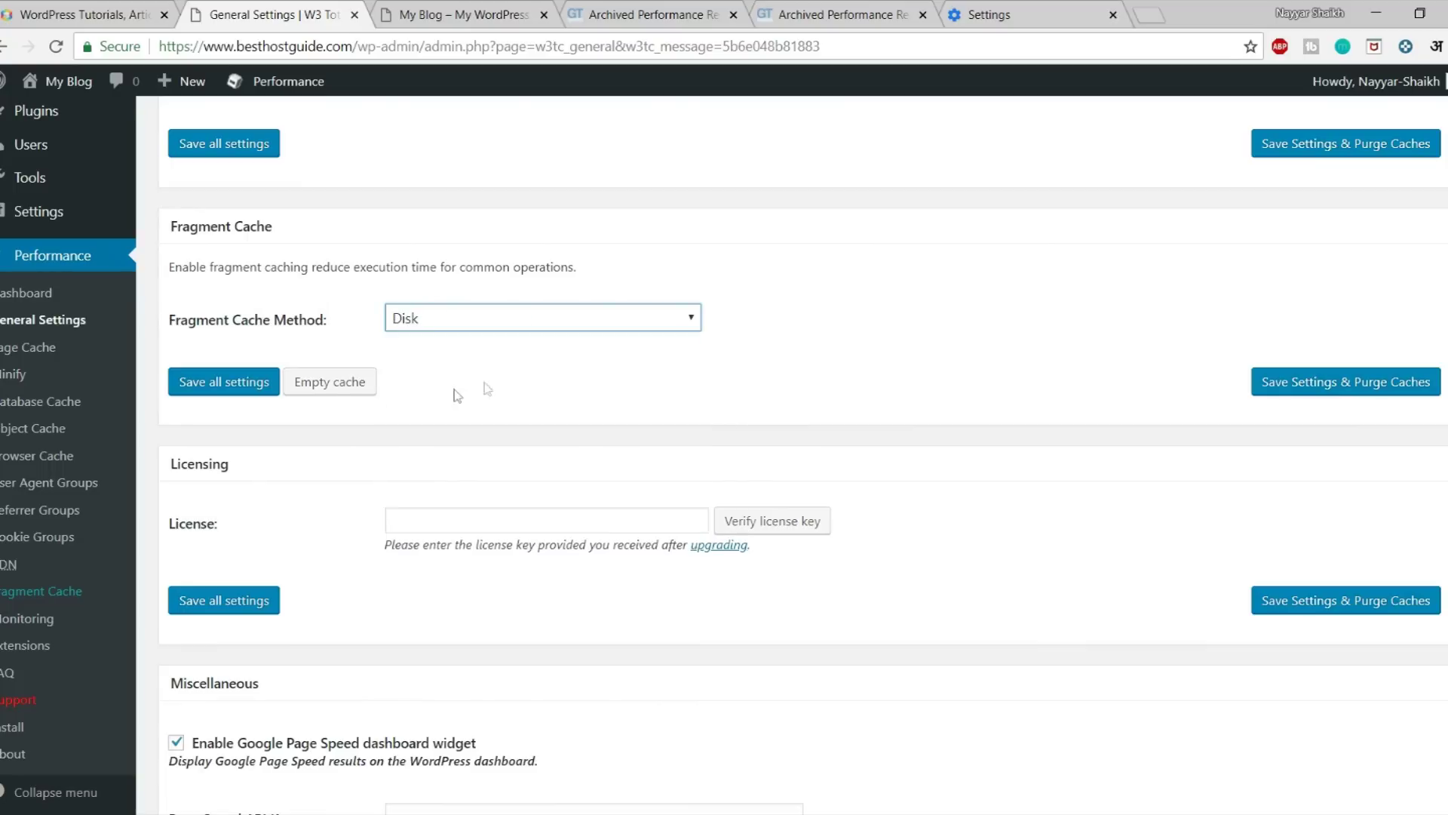
click(1339, 394)
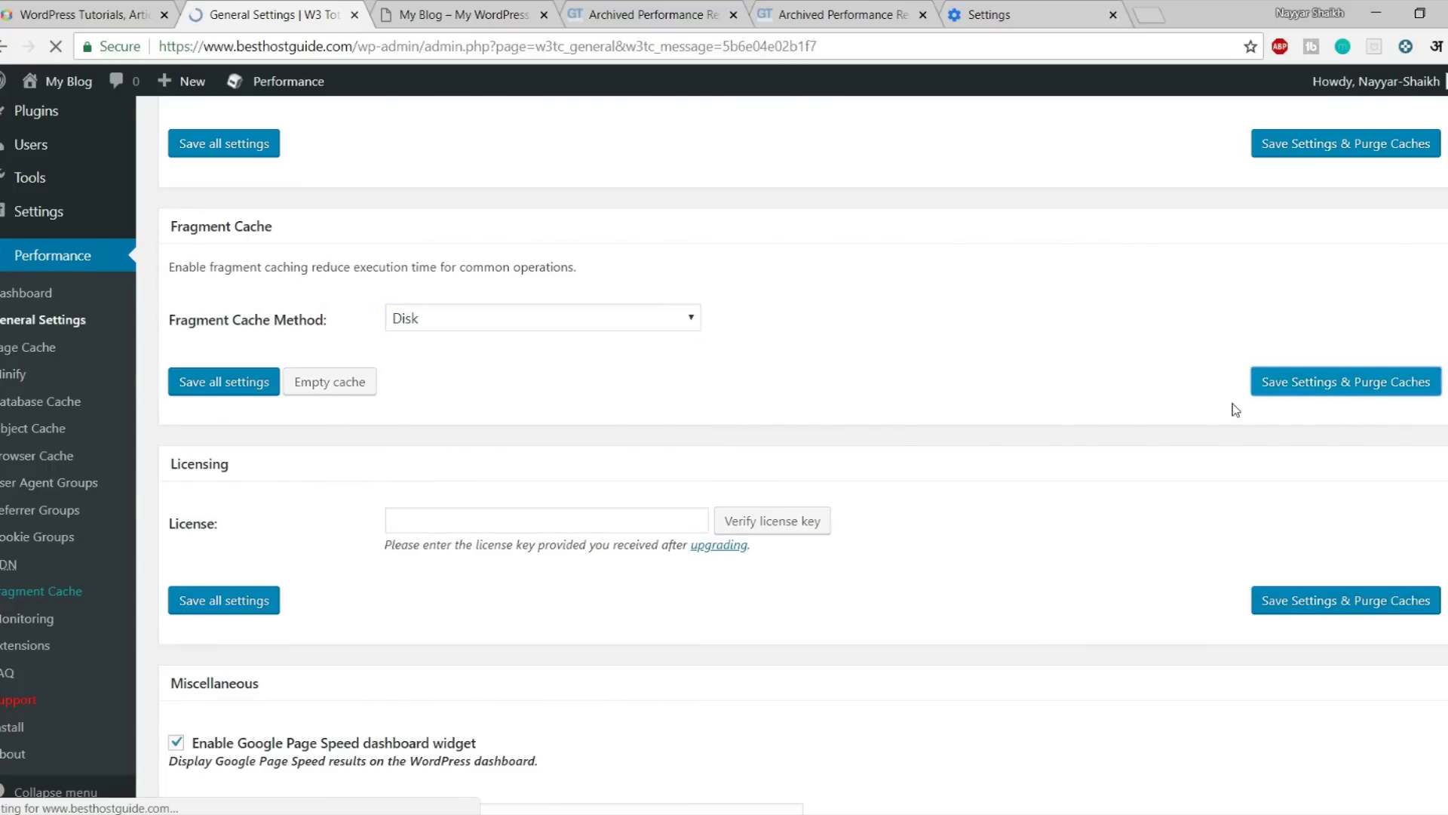
- Review the Licensing and Miscellaneous sections of the general settings, including the Google Page Speed dashboard widget option
scroll(1029, 518, down, 15)
scroll(1034, 519, down, 5)
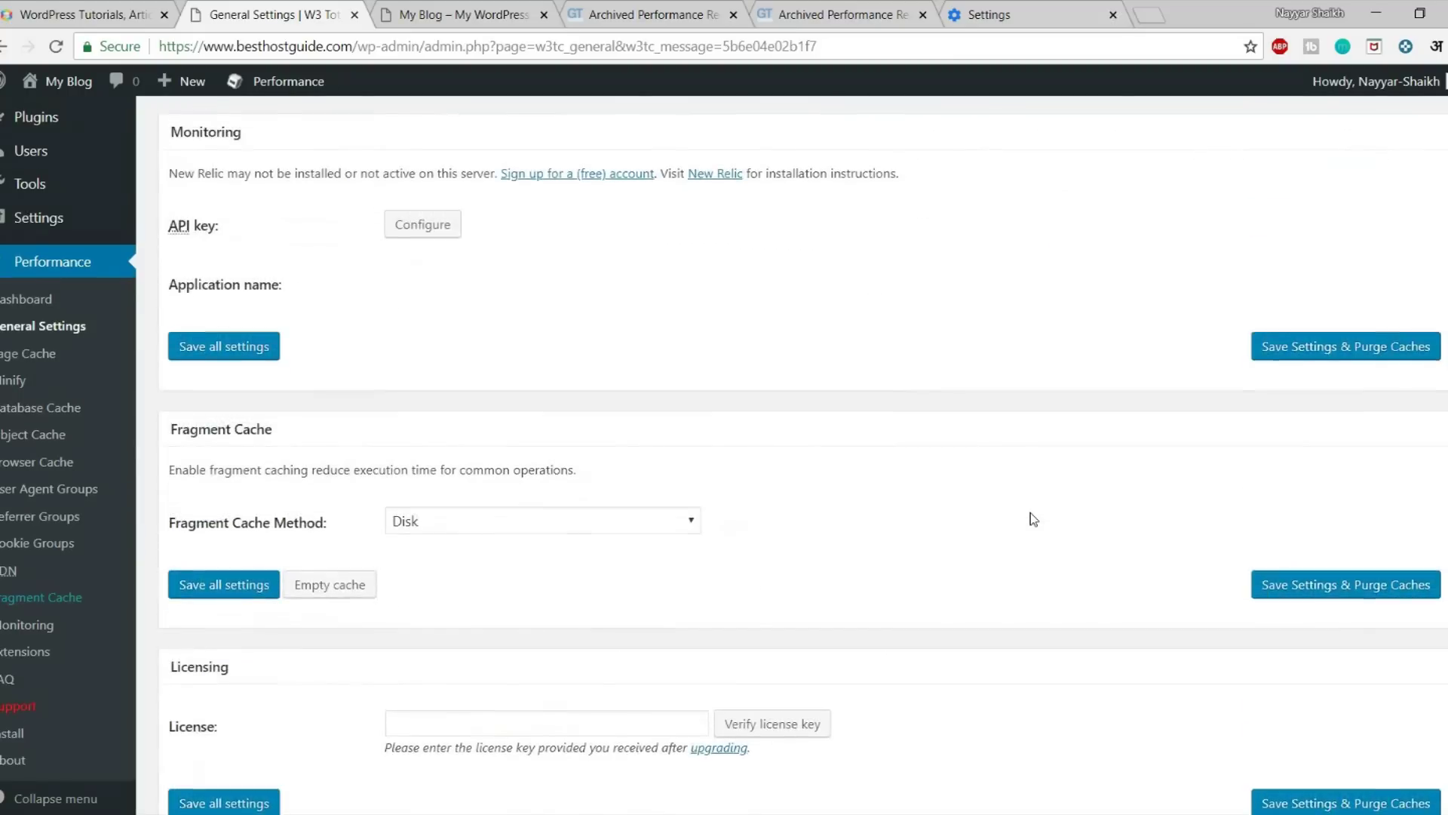
scroll(1033, 519, up, 8)
scroll(1031, 518, down, 15)
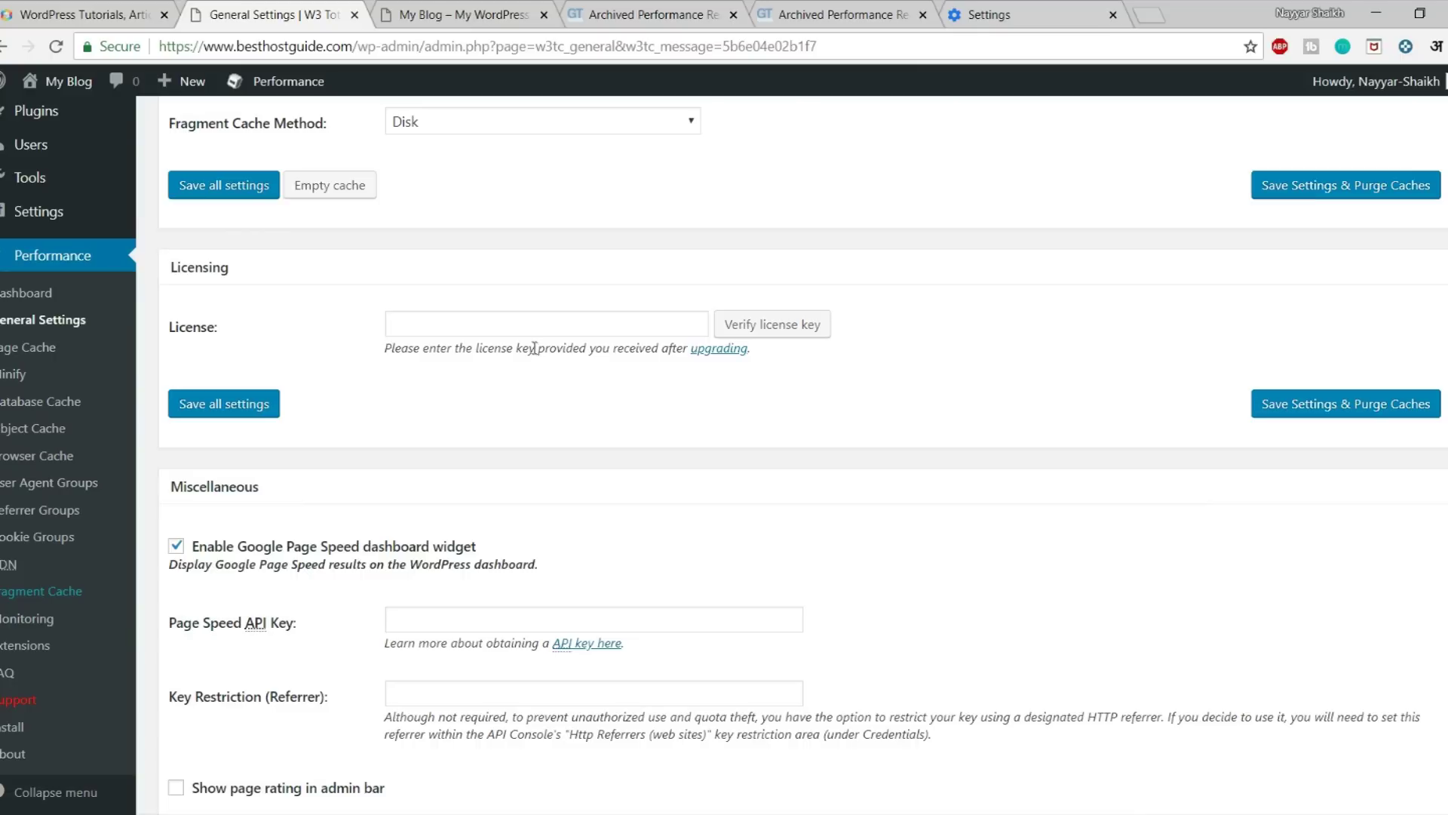
scroll(556, 377, down, 4)
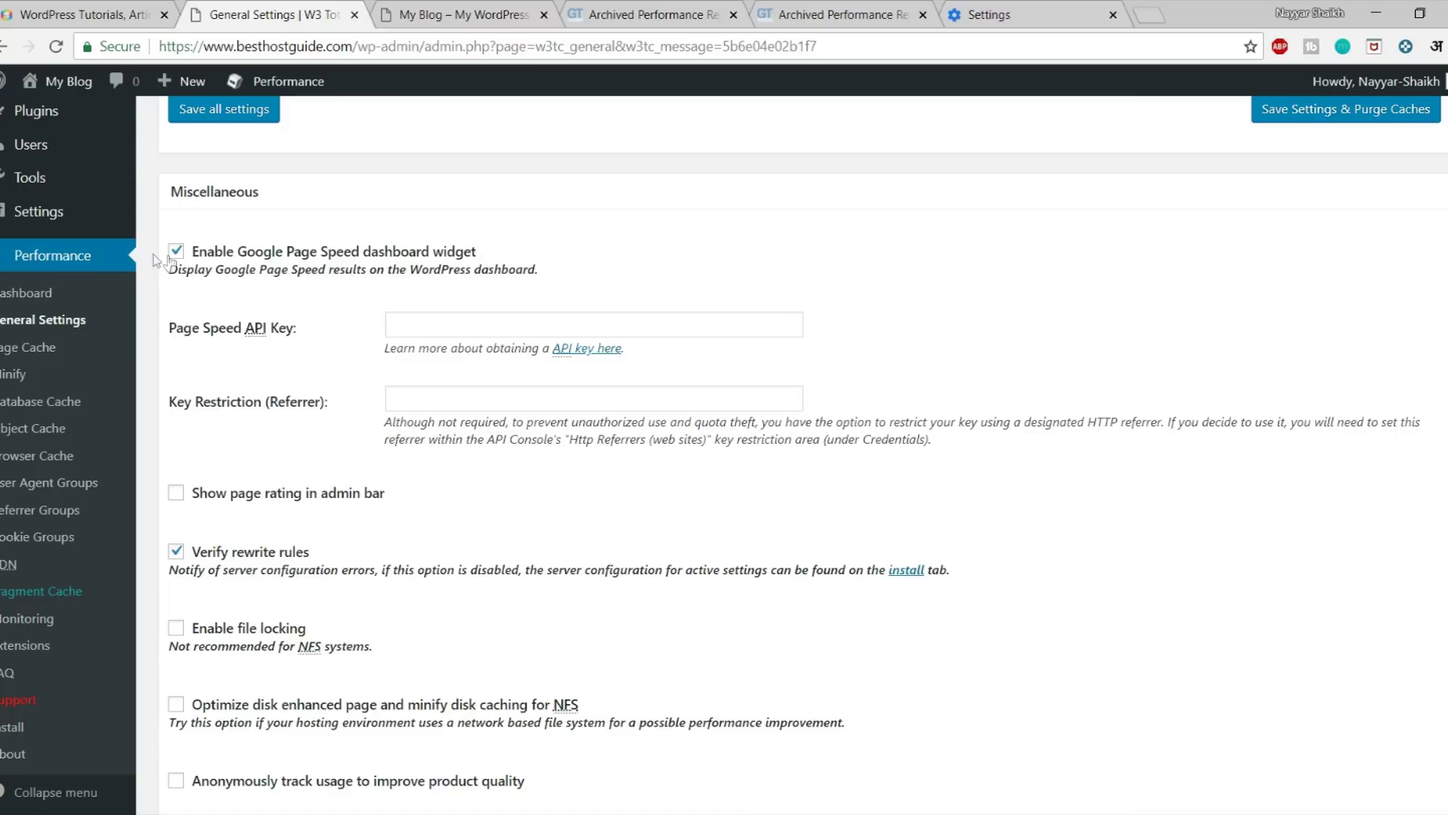
scroll(155, 226, up, 1)
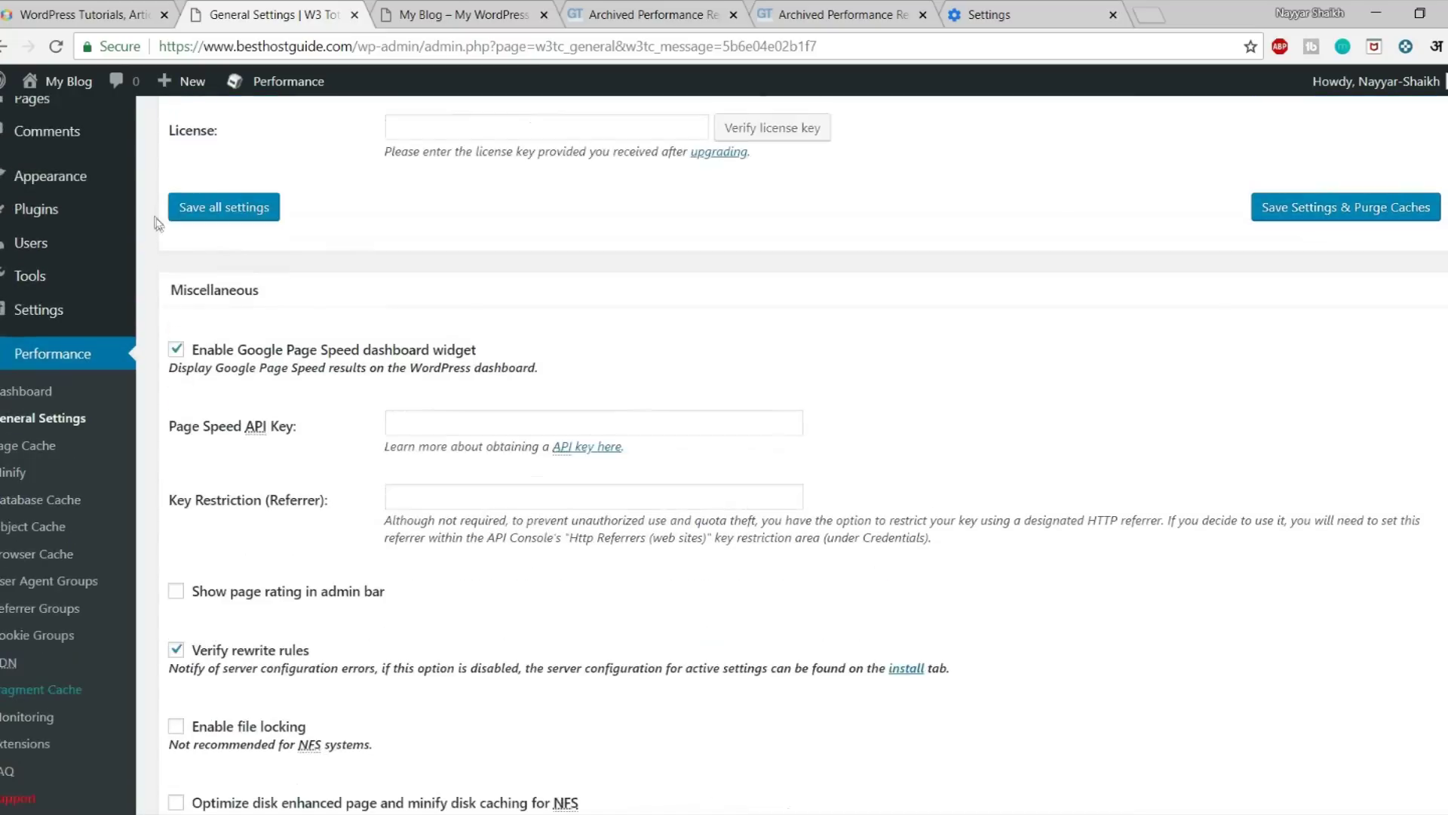
- Open the WordPress dashboard in a new tab and compare its widgets with the Google Page Speed dashboard widget setting
scroll(48, 151, up, 3)
right_click(50, 136)
click(77, 150)
click(422, 15)
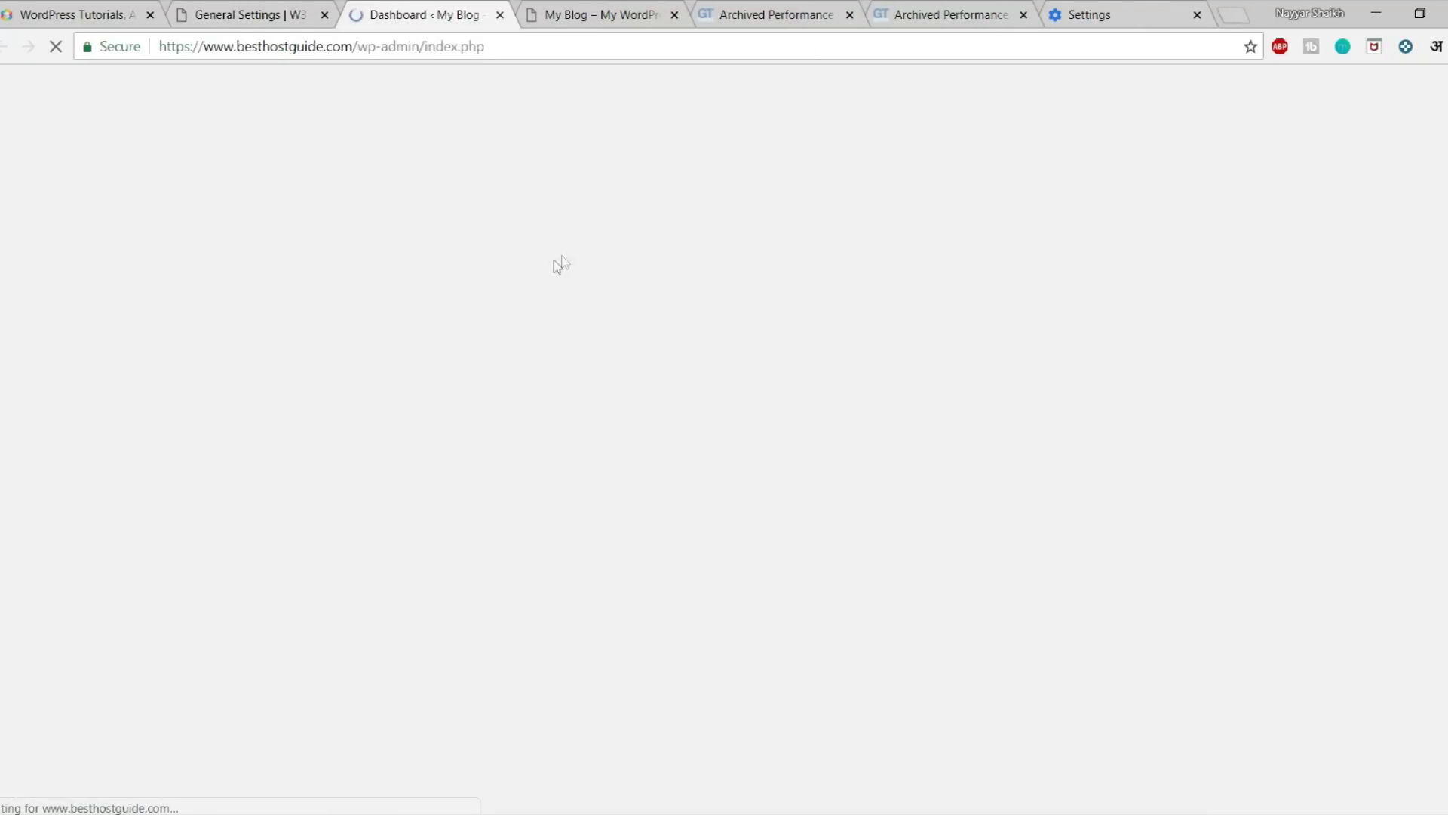
scroll(576, 332, down, 5)
scroll(1088, 277, down, 1)
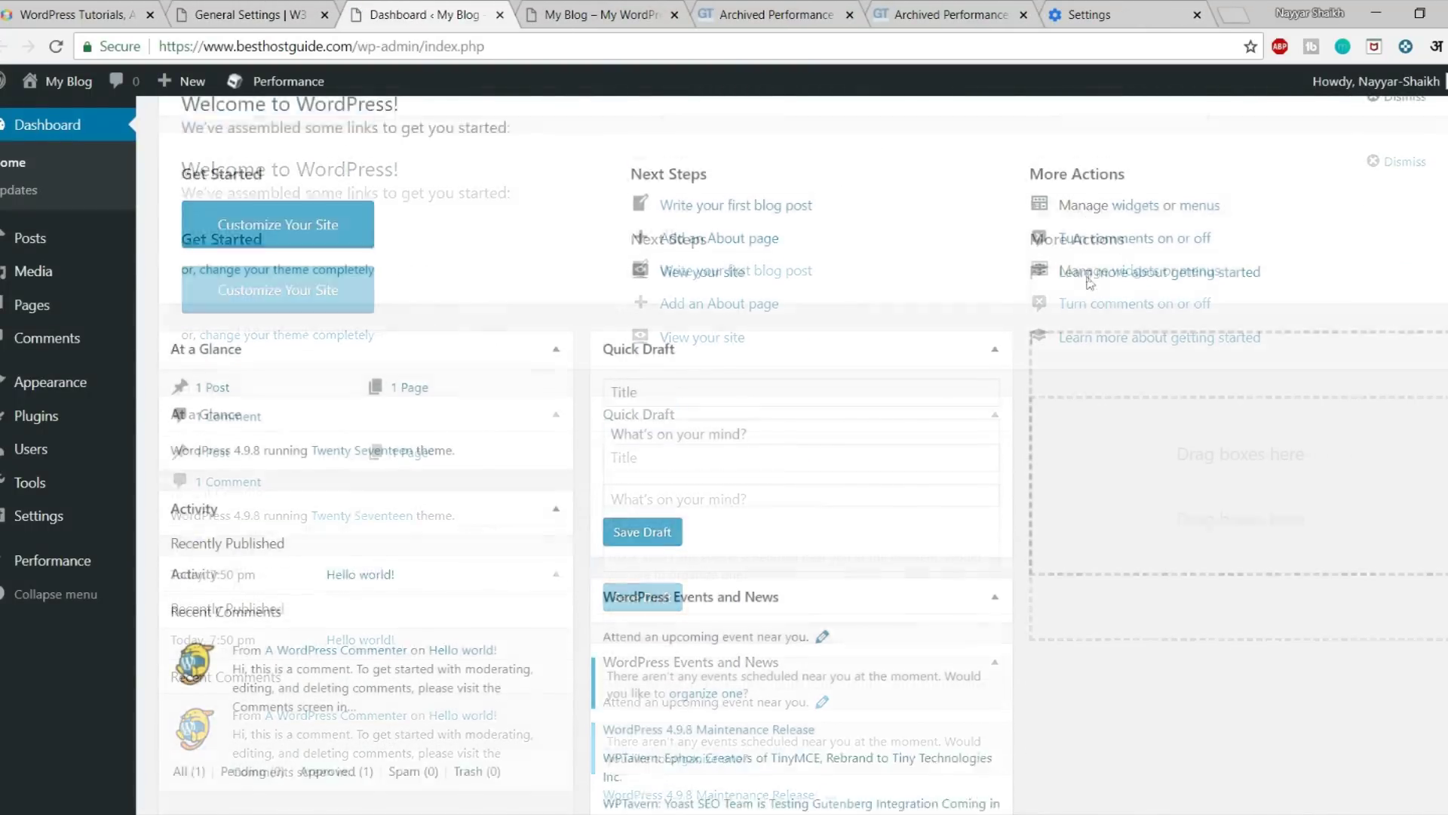
scroll(1088, 276, down, 2)
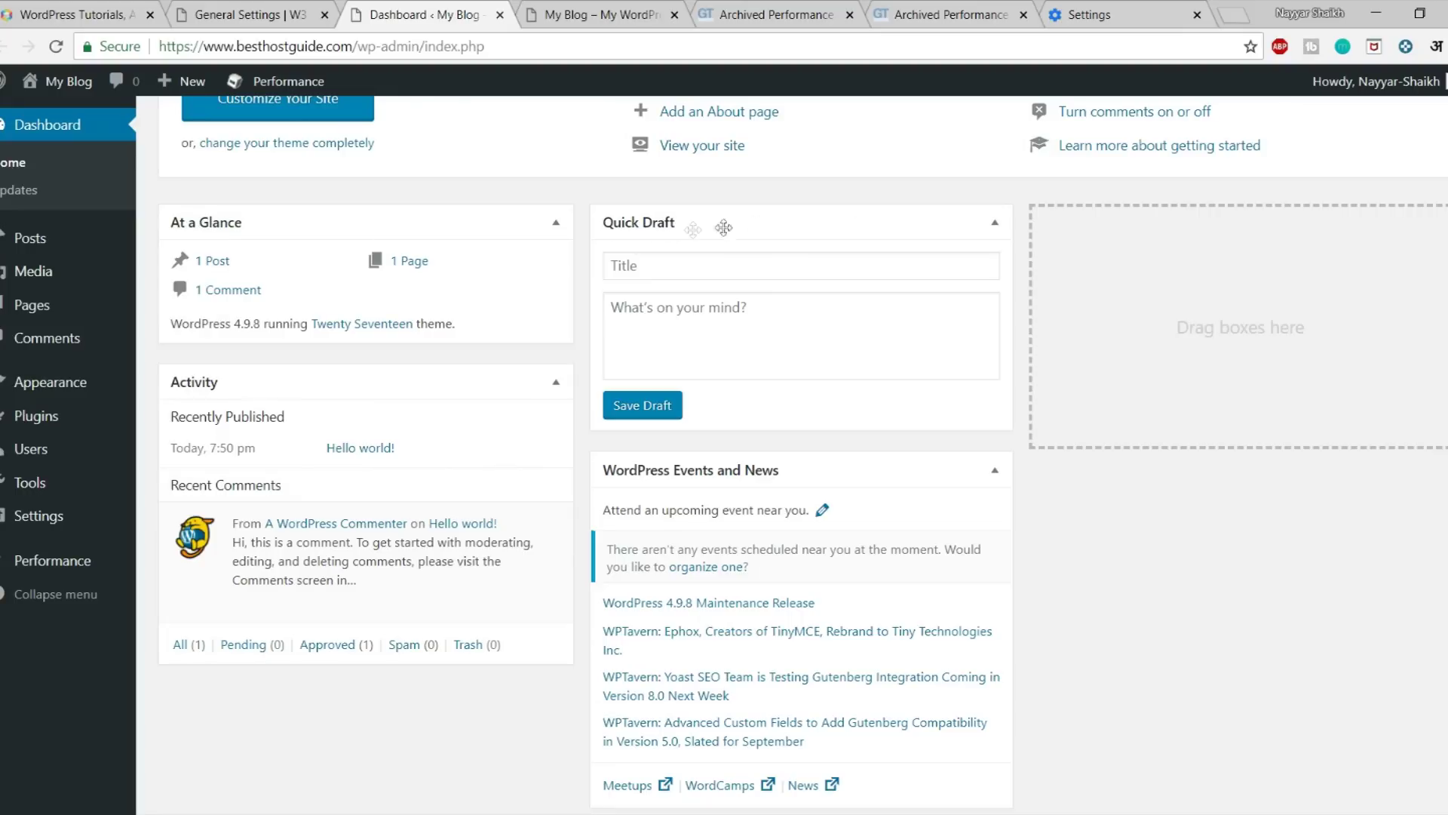
click(262, 27)
scroll(337, 570, down, 3)
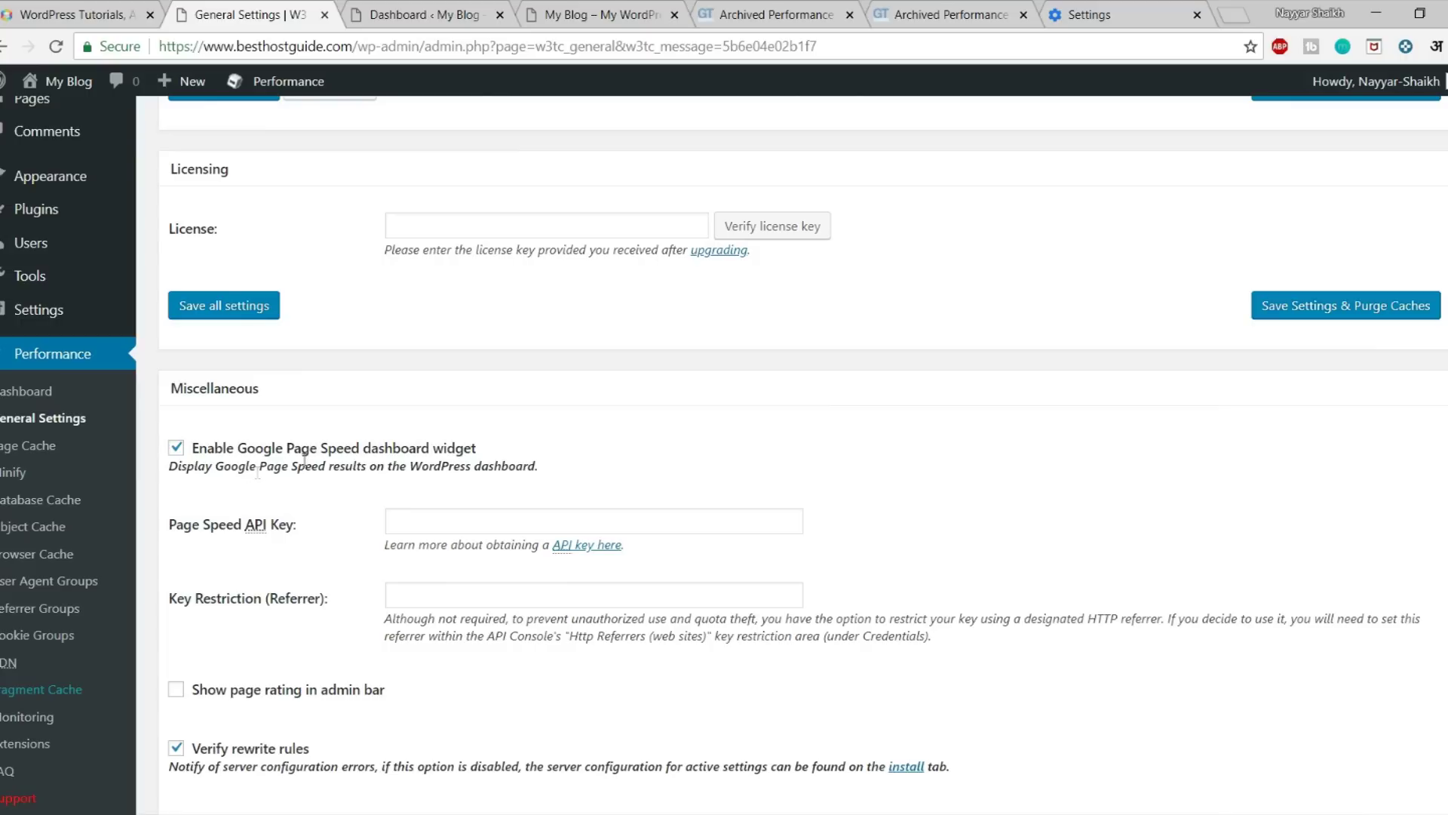
click(388, 13)
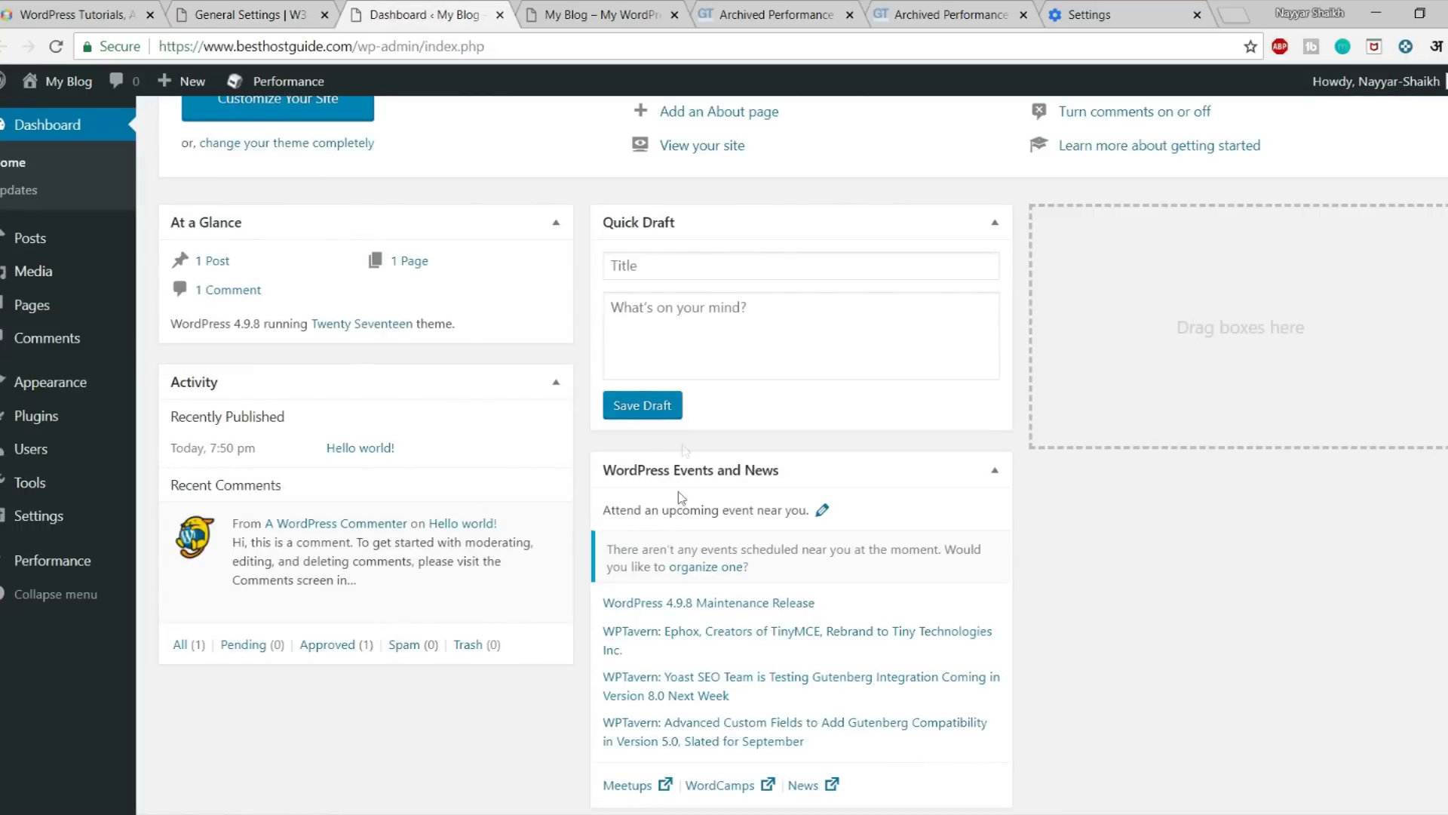
- Enable "Optimize disk enhanced page and minify disk caching for NFS" in the Miscellaneous settings, and save while purging the caches
click(289, 8)
scroll(590, 346, down, 3)
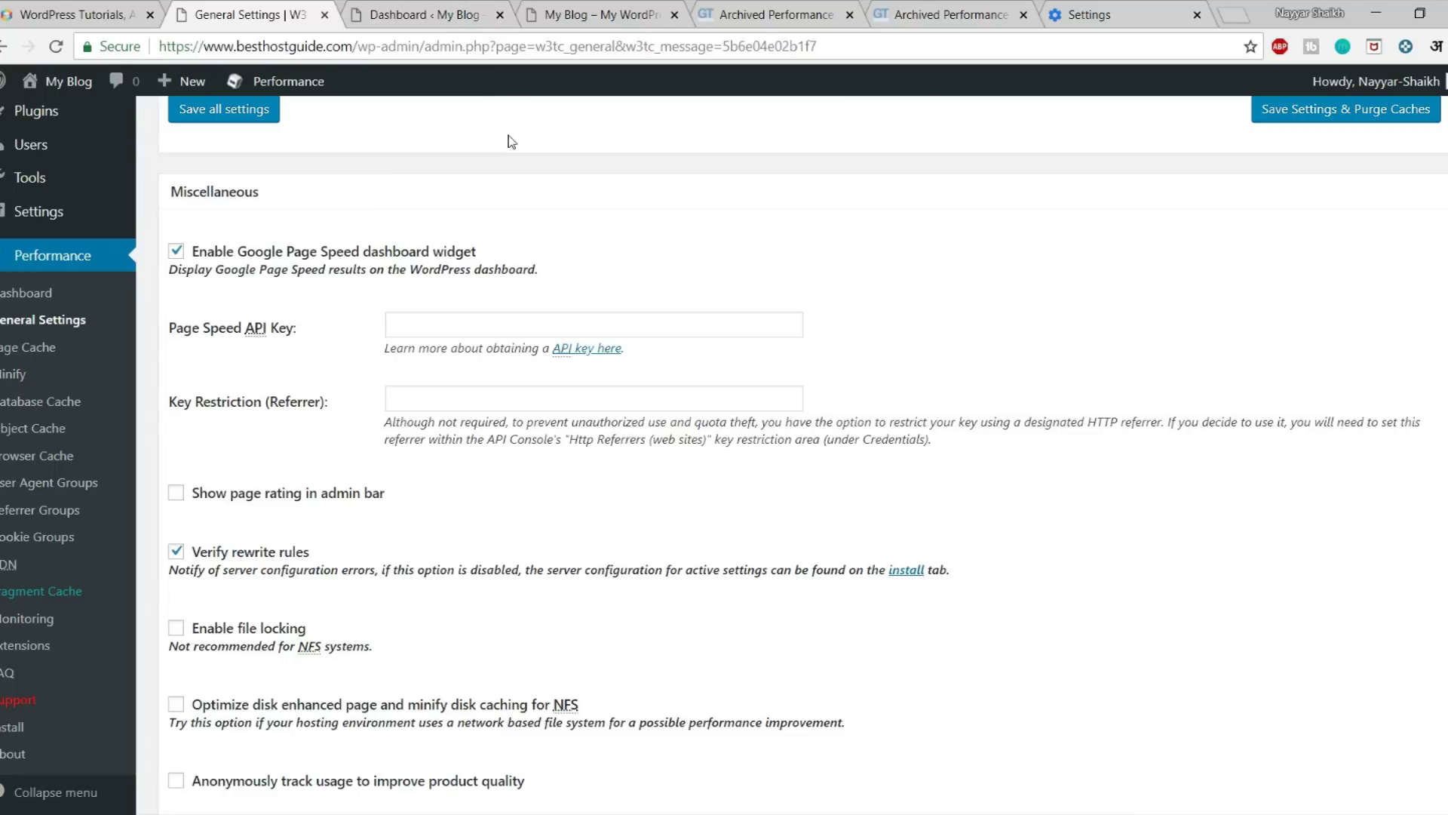
scroll(239, 339, down, 3)
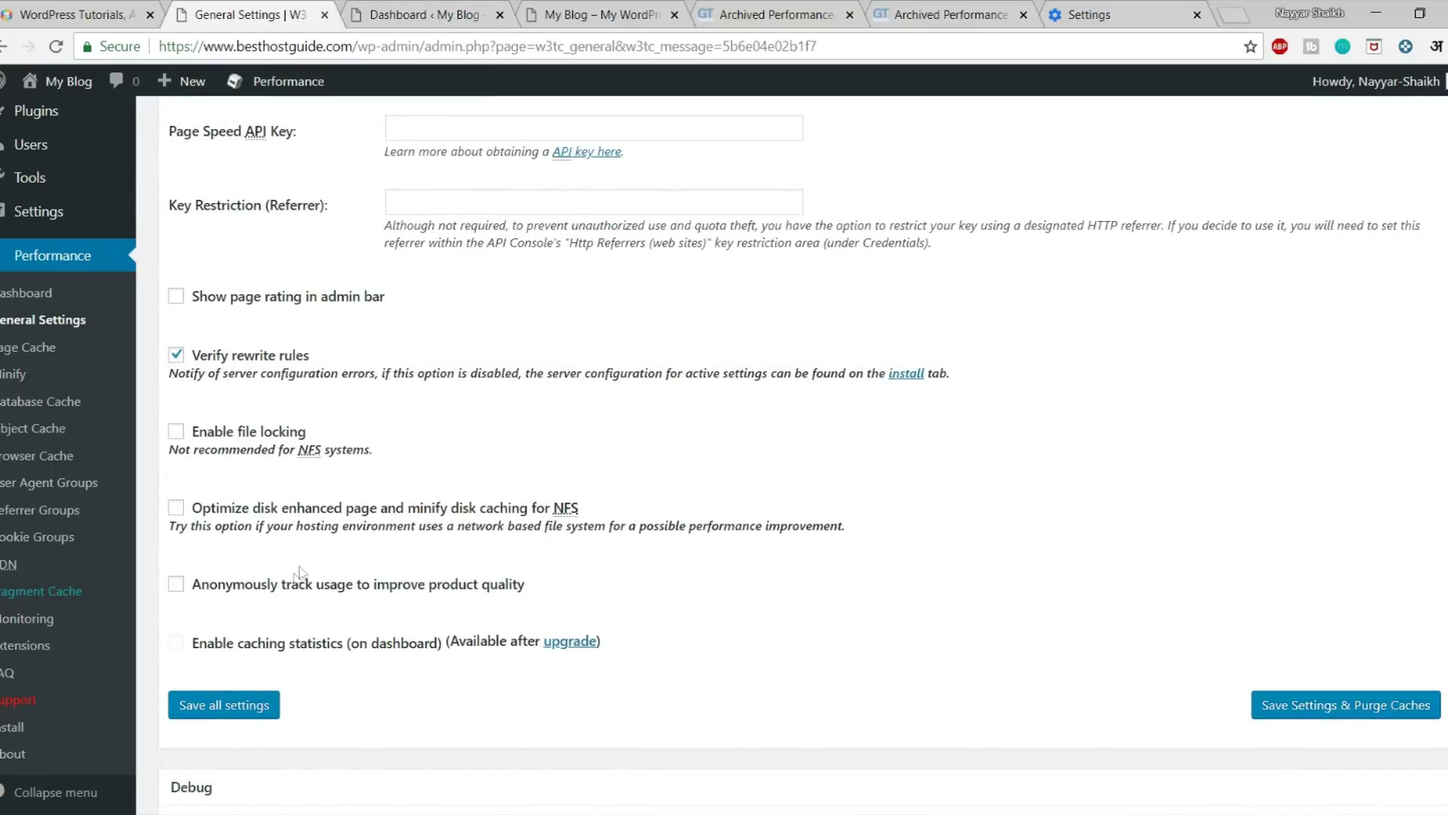
click(202, 512)
drag(628, 526, 850, 550)
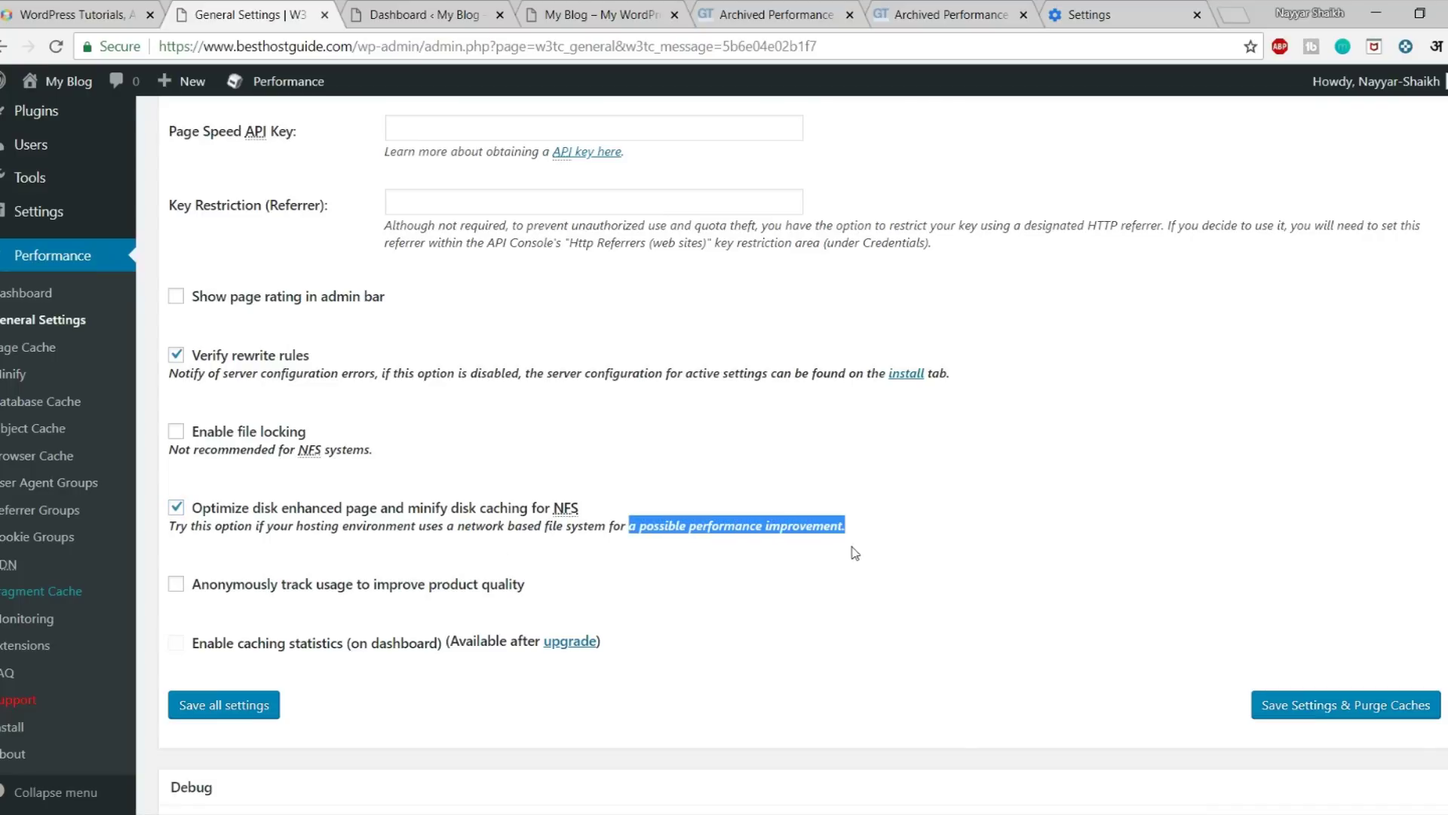
click(849, 552)
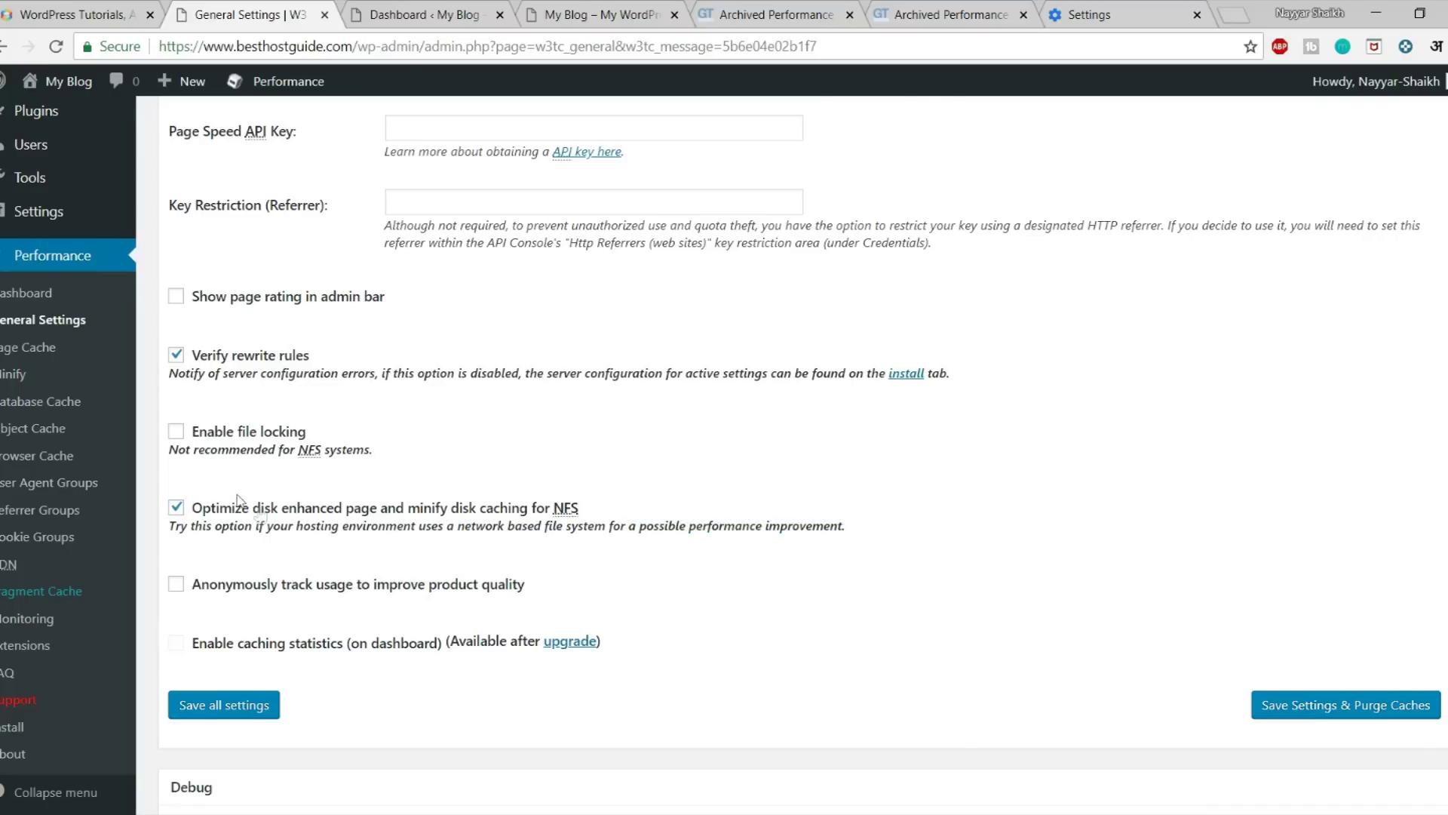
click(1349, 712)
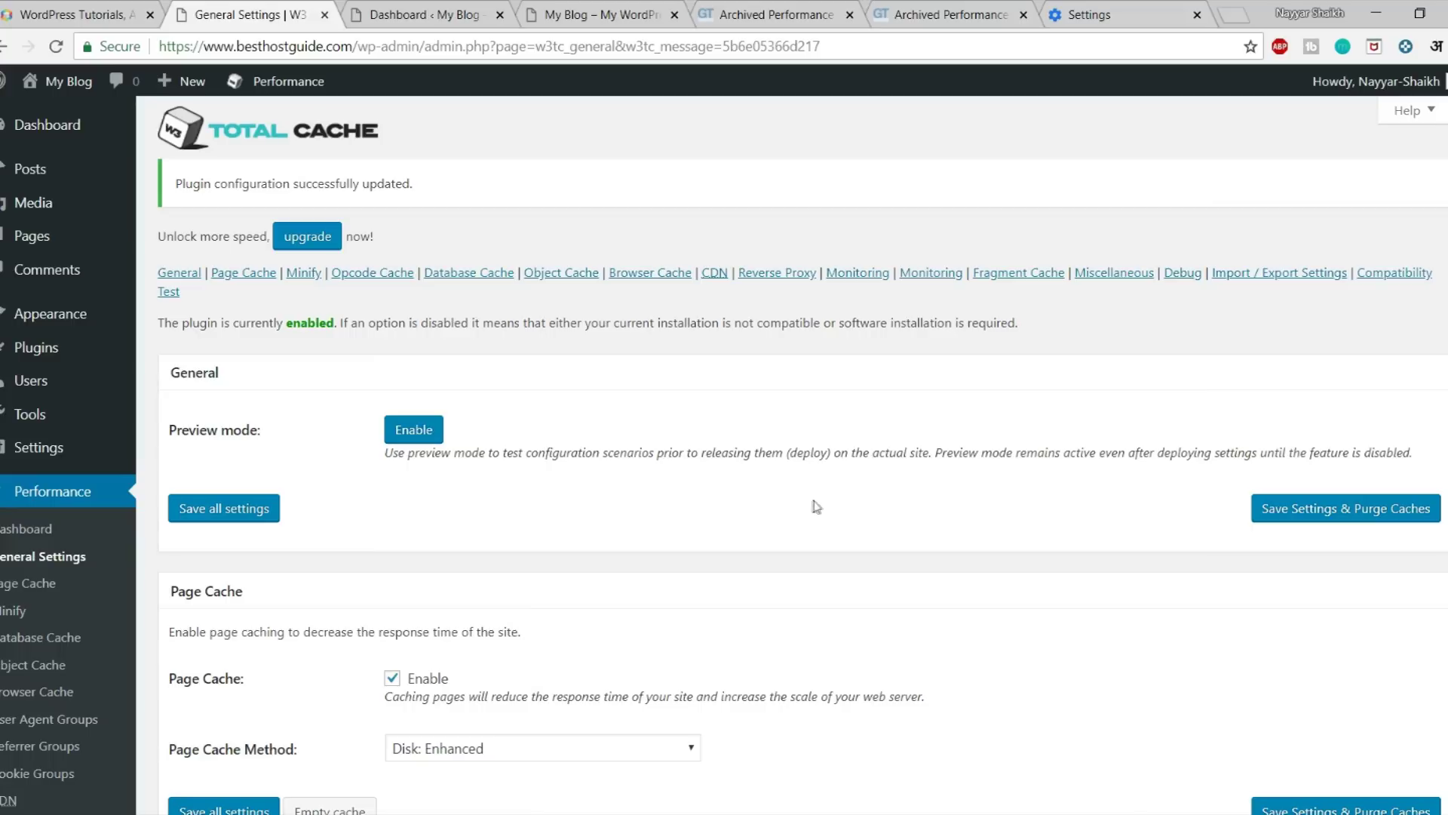
- Review the saved W3 Total Cache general settings, from Preview mode and Page Cache through Minify and the sections below
scroll(815, 504, down, 3)
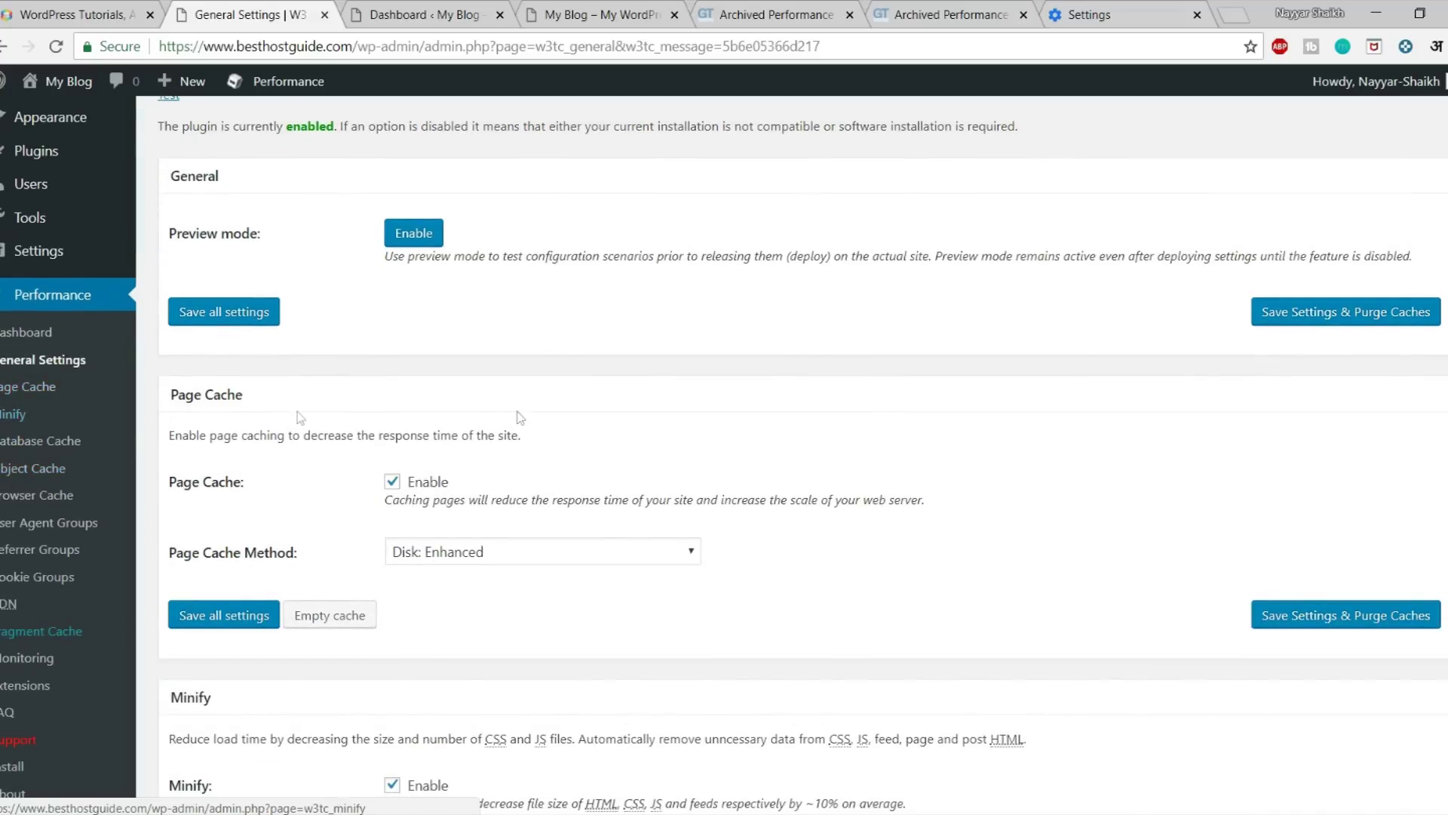
scroll(709, 474, up, 1)
scroll(709, 474, down, 1)
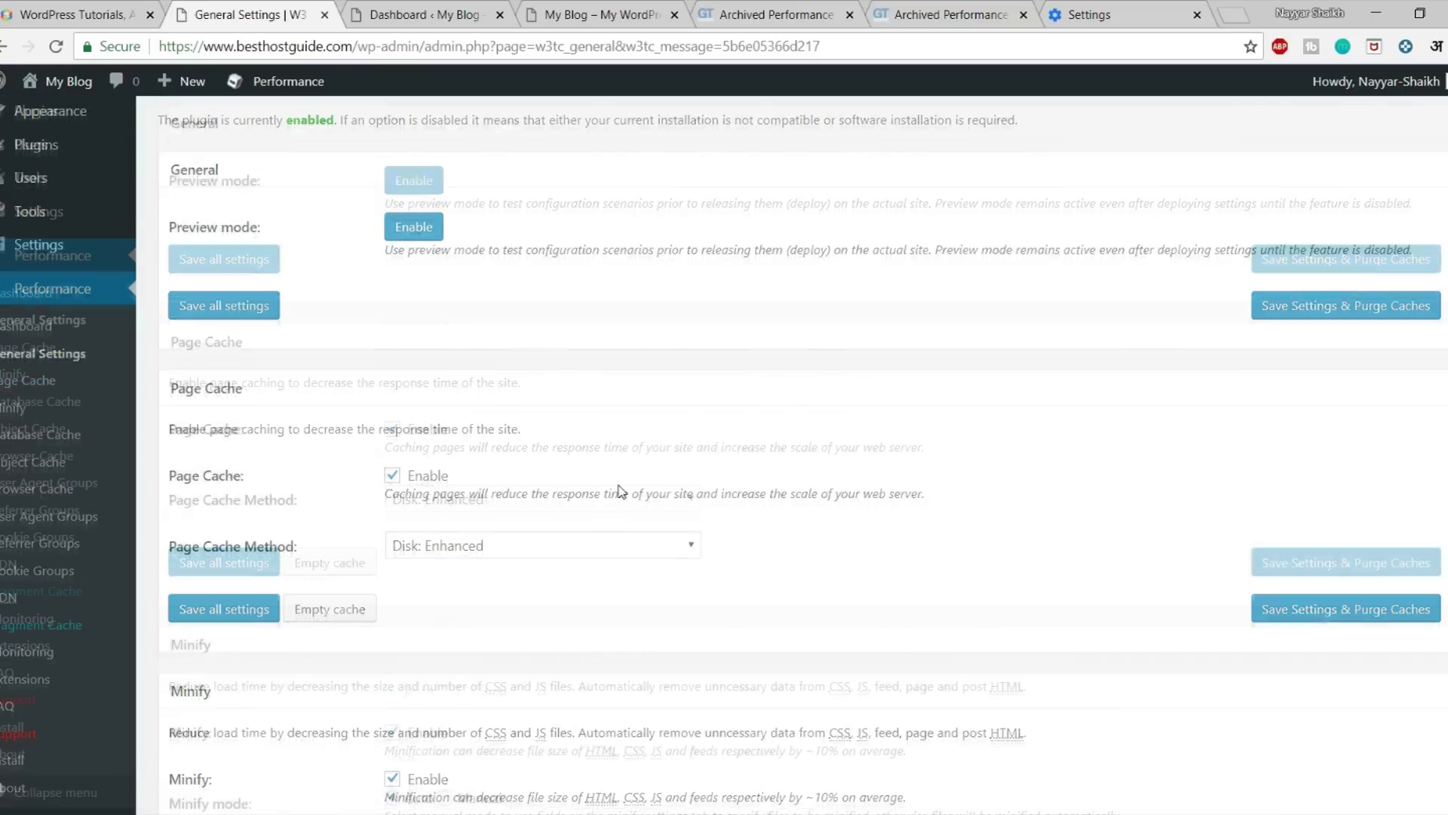
scroll(619, 491, down, 3)
scroll(614, 554, up, 5)
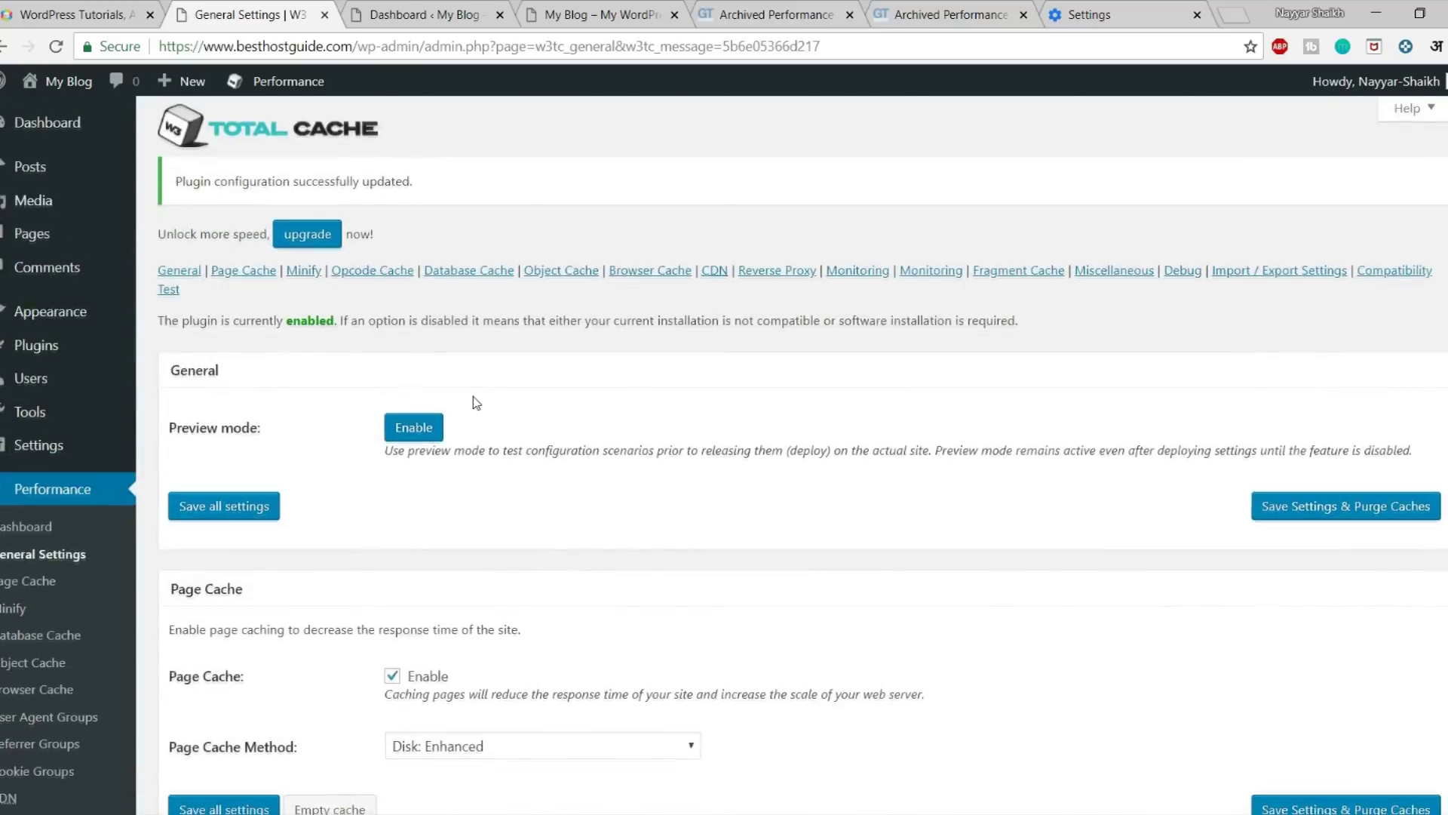
scroll(473, 396, down, 13)
scroll(520, 515, down, 7)
scroll(549, 555, up, 15)
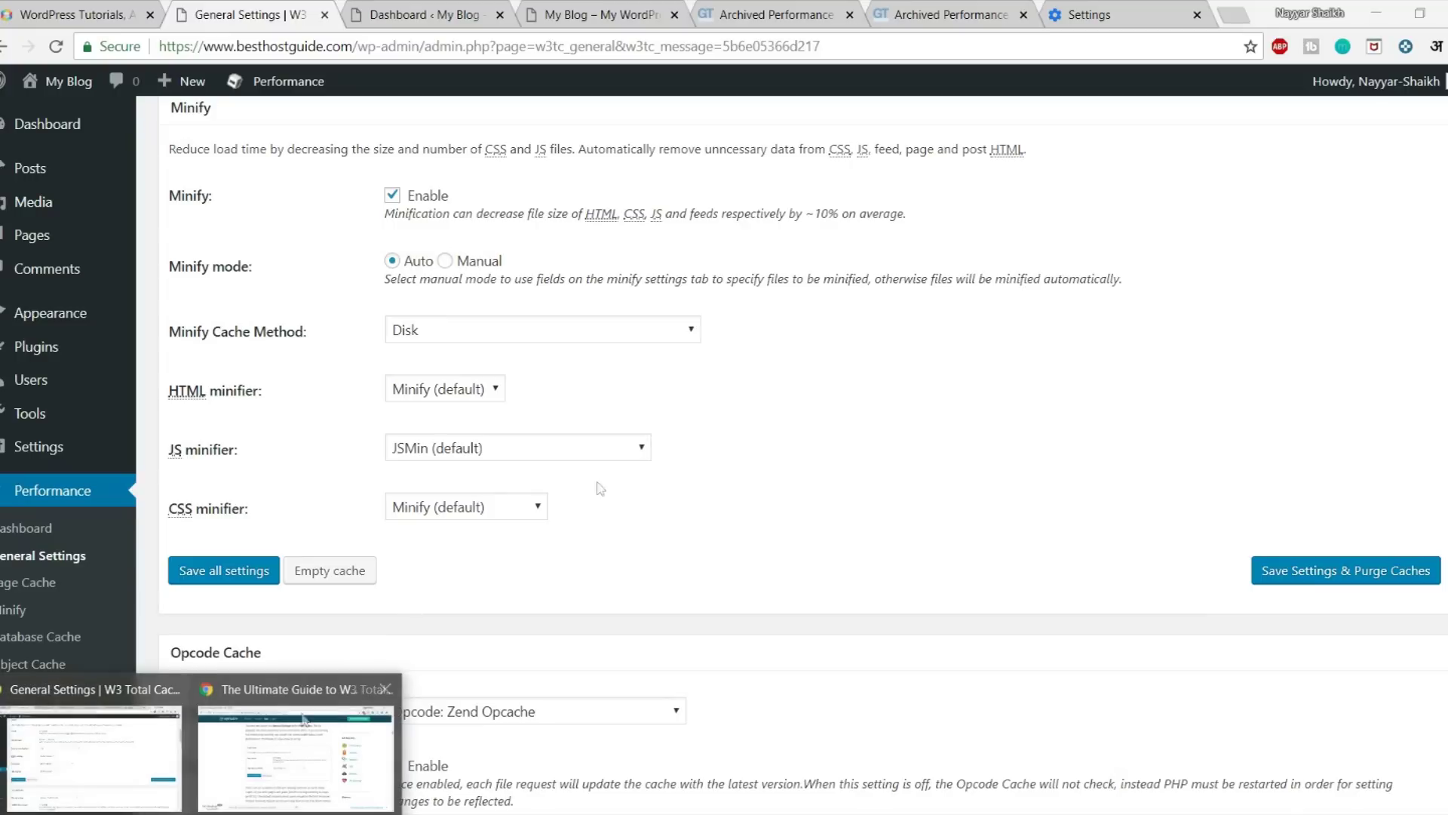
- Load besthostguide.com in a new incognito window
click(1442, 46)
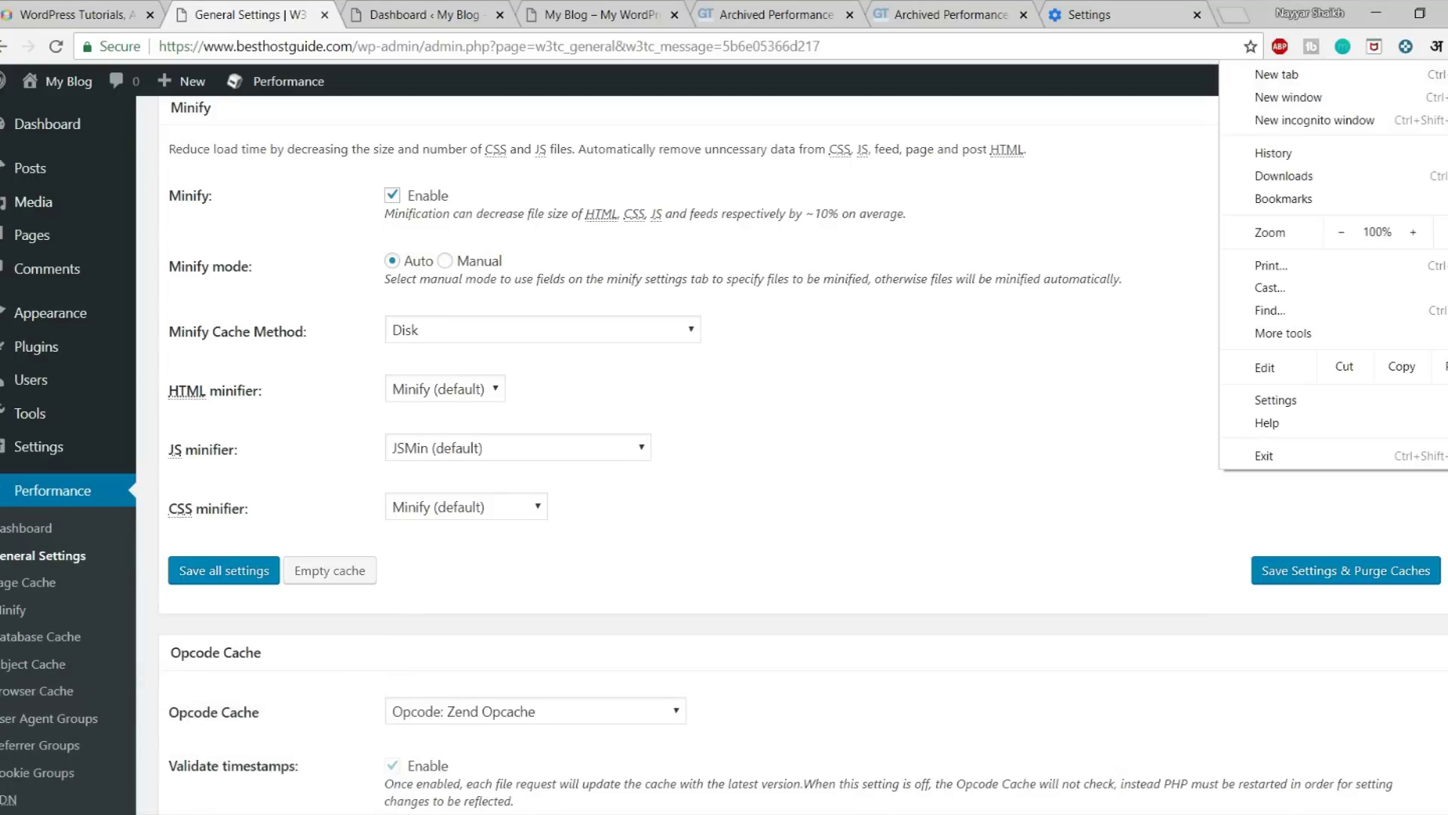
click(1384, 126)
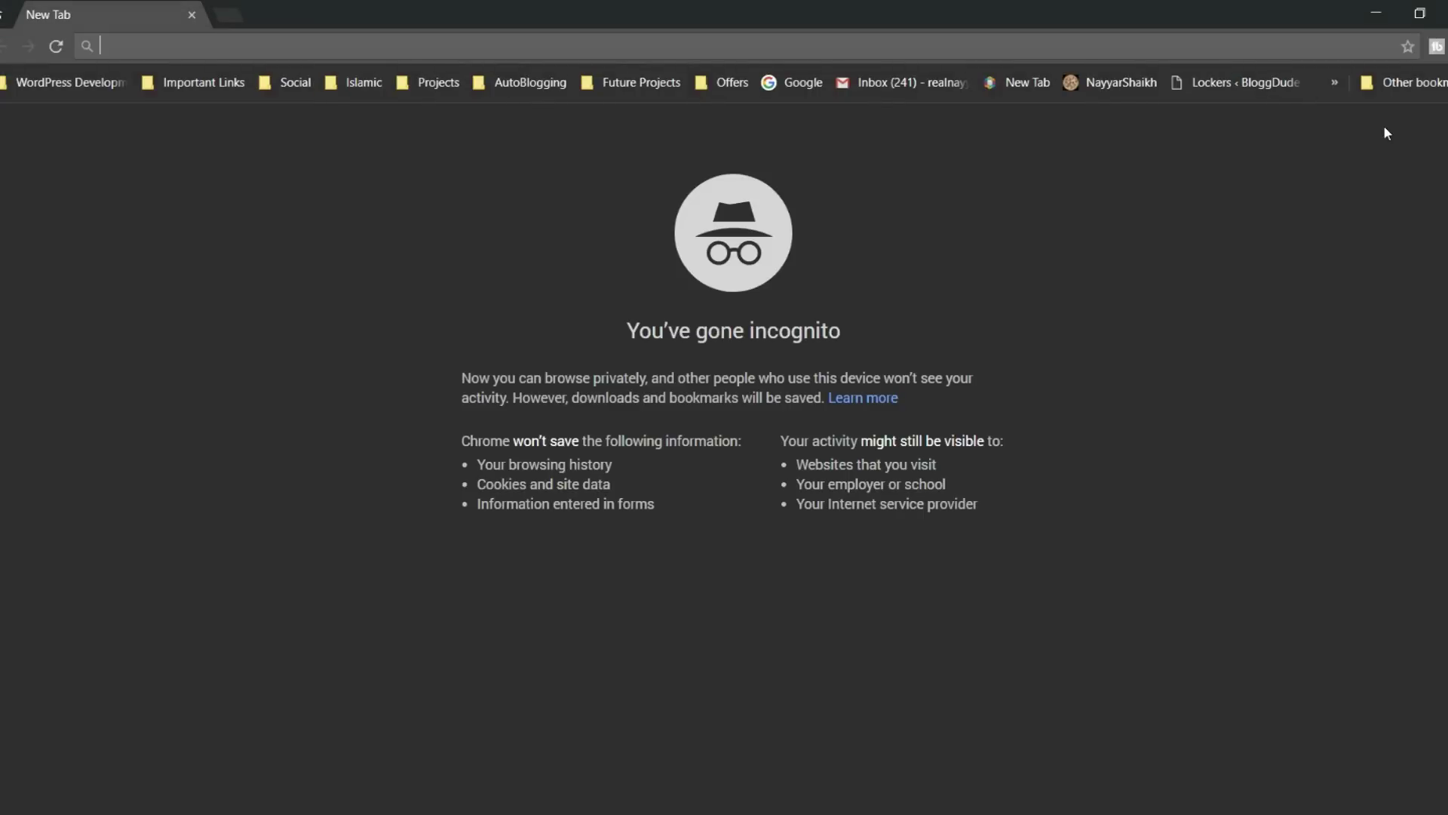
text(besthostguide.com)
key(Return)
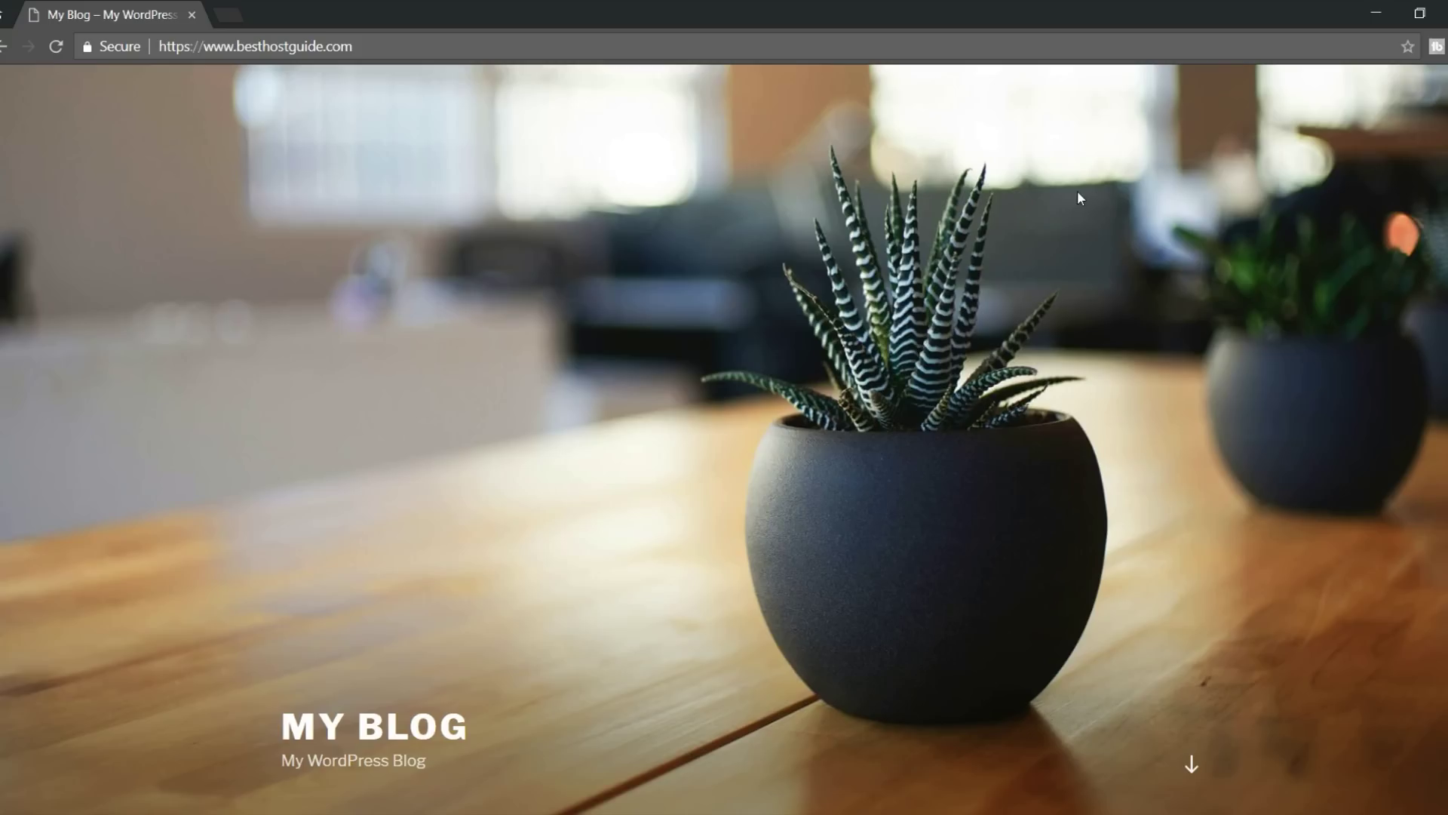
- Return to the W3 Total Cache admin window, open the Page Cache settings and enable "Cache feeds: site, categories, tags, comments"
mouse_move(132, 812)
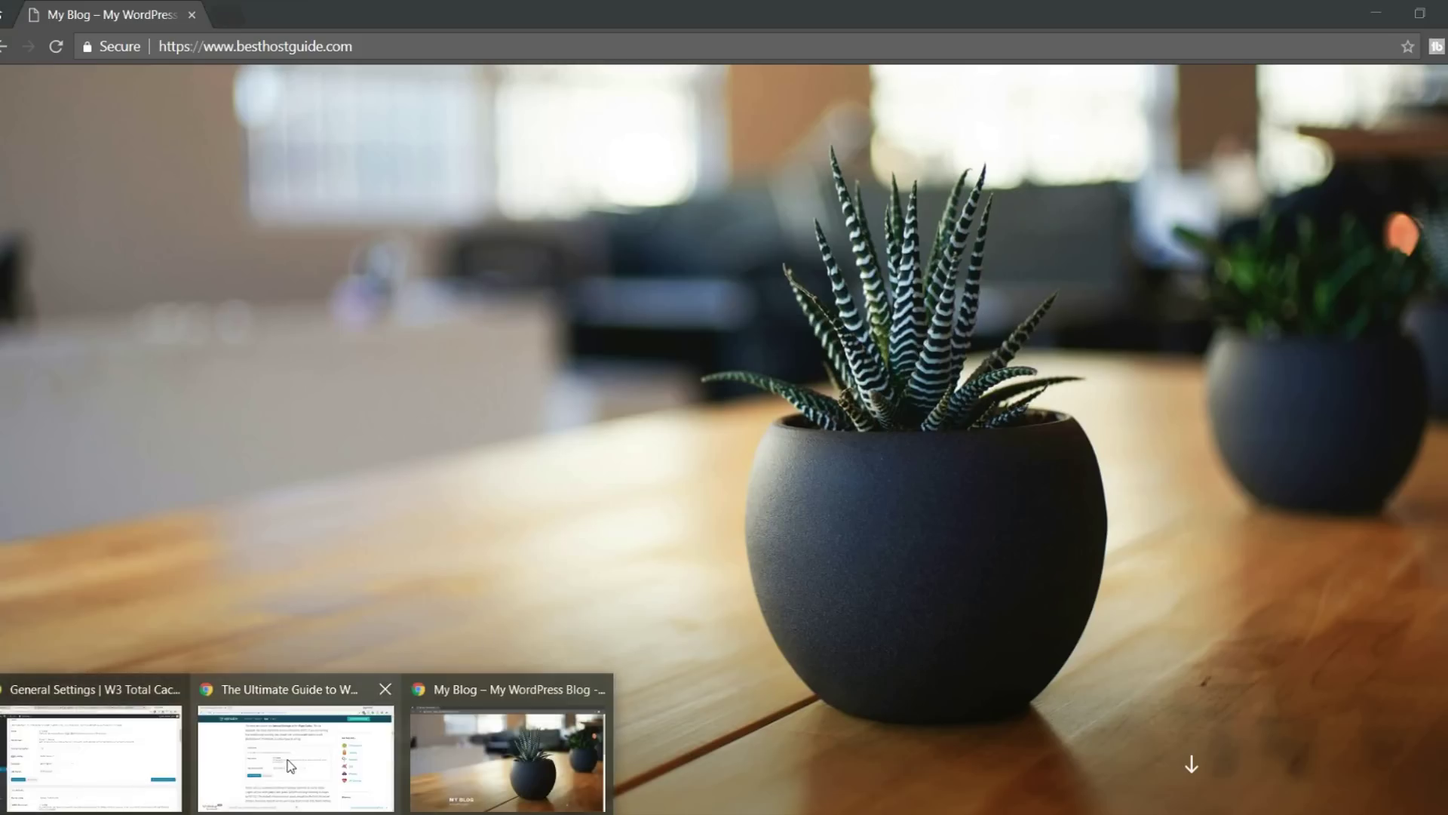
mouse_move(290, 765)
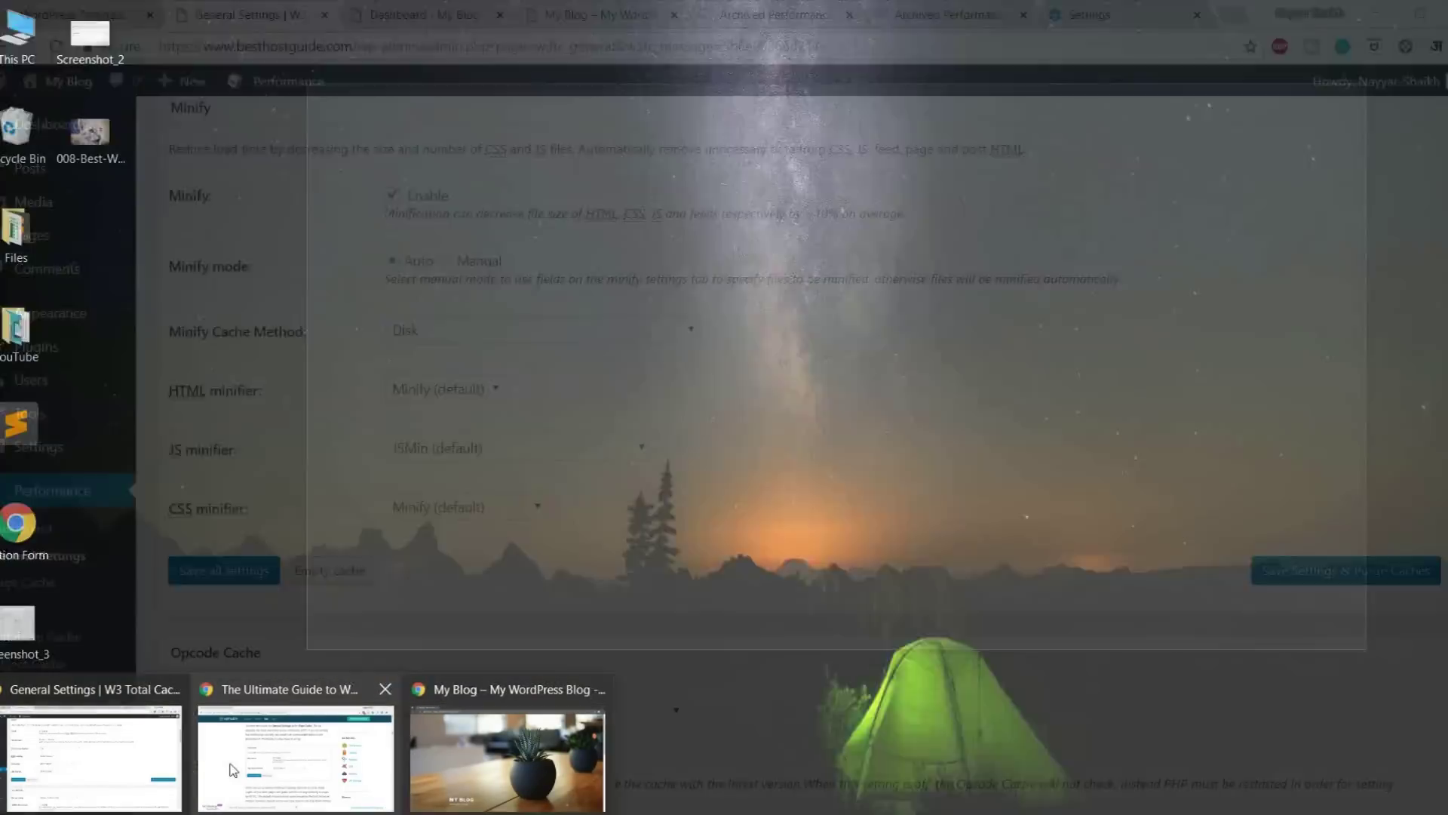
click(91, 758)
scroll(960, 516, down, 2)
scroll(958, 514, up, 3)
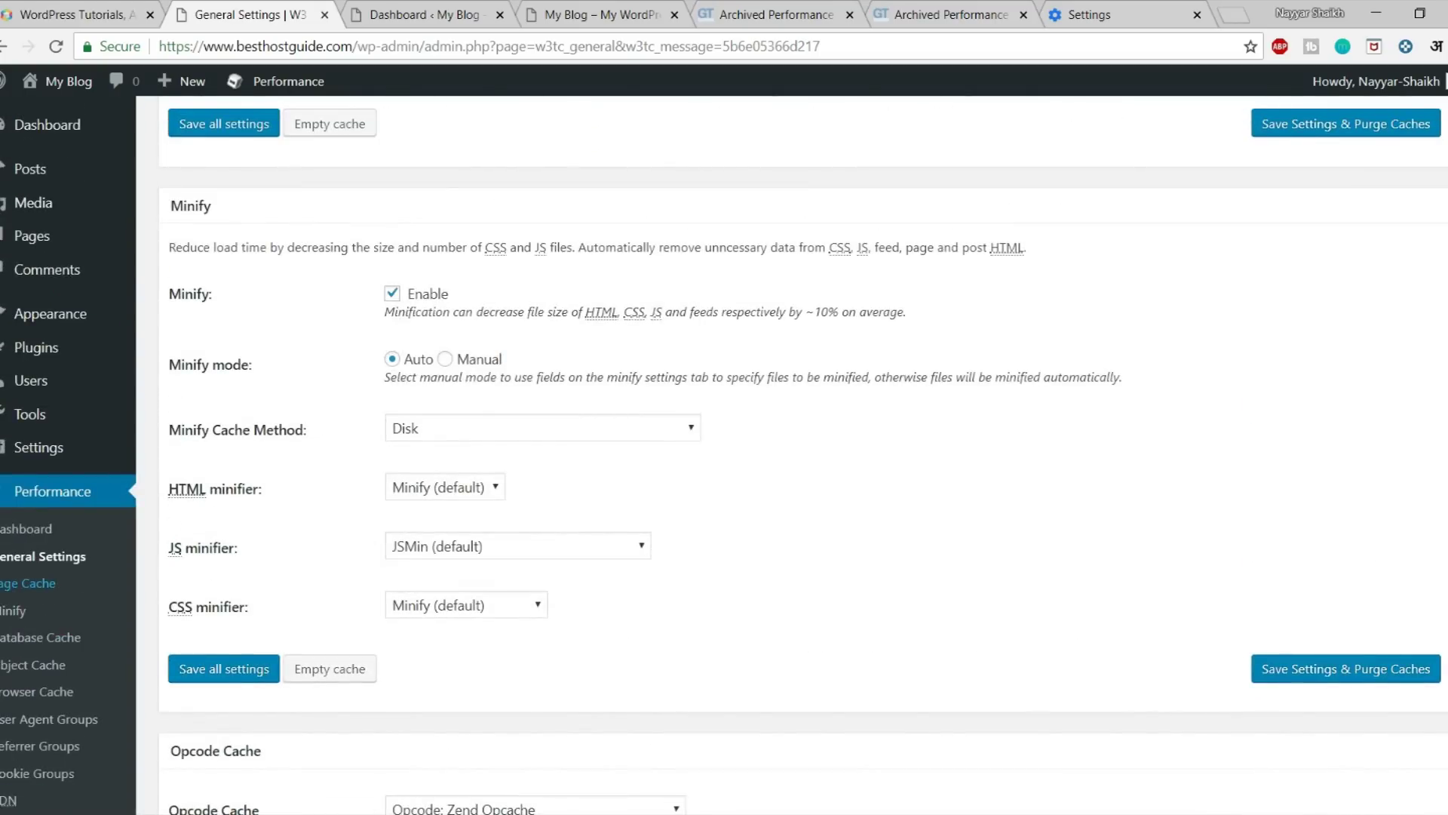
click(24, 585)
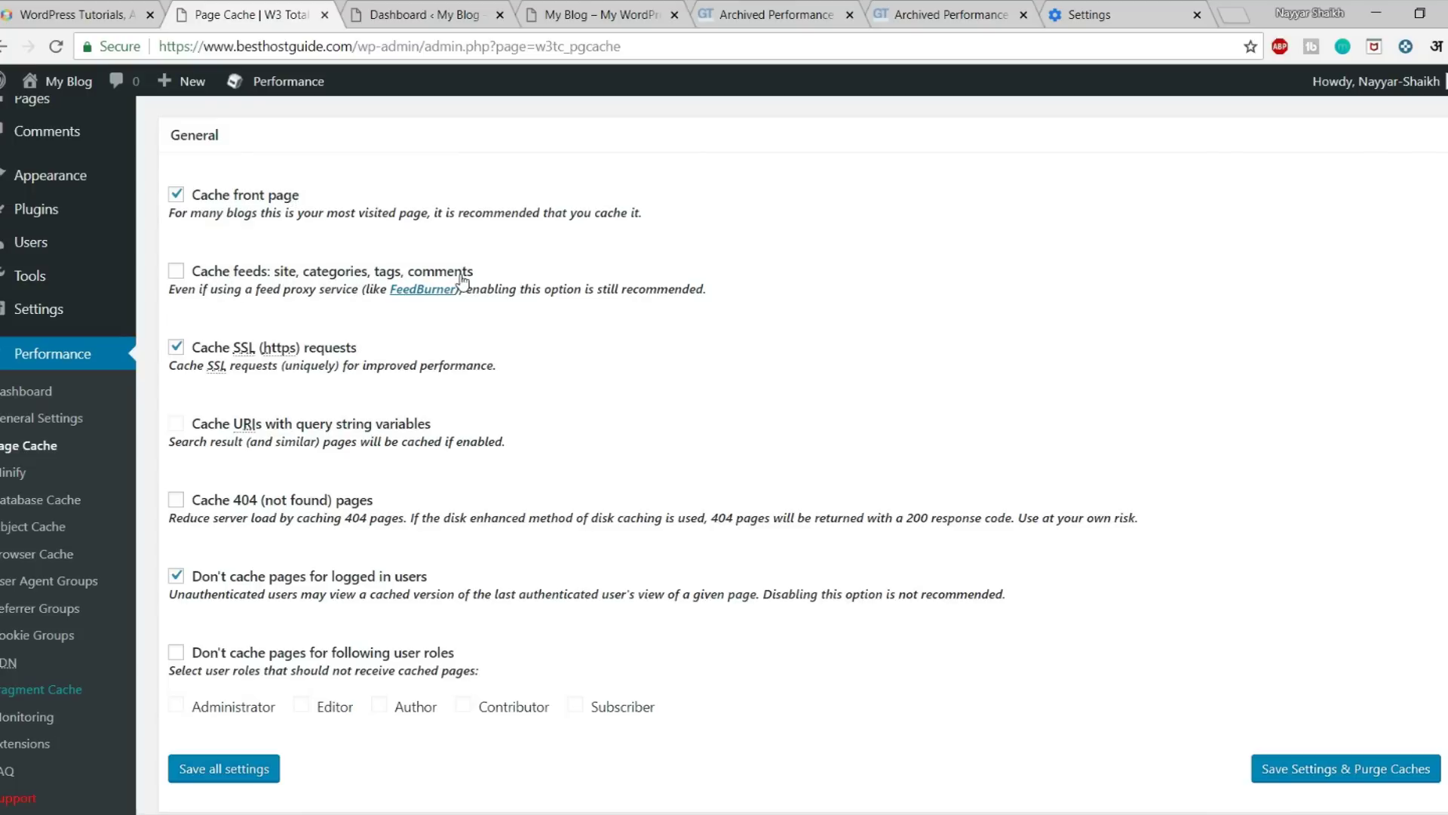
click(177, 271)
scroll(224, 296, down, 1)
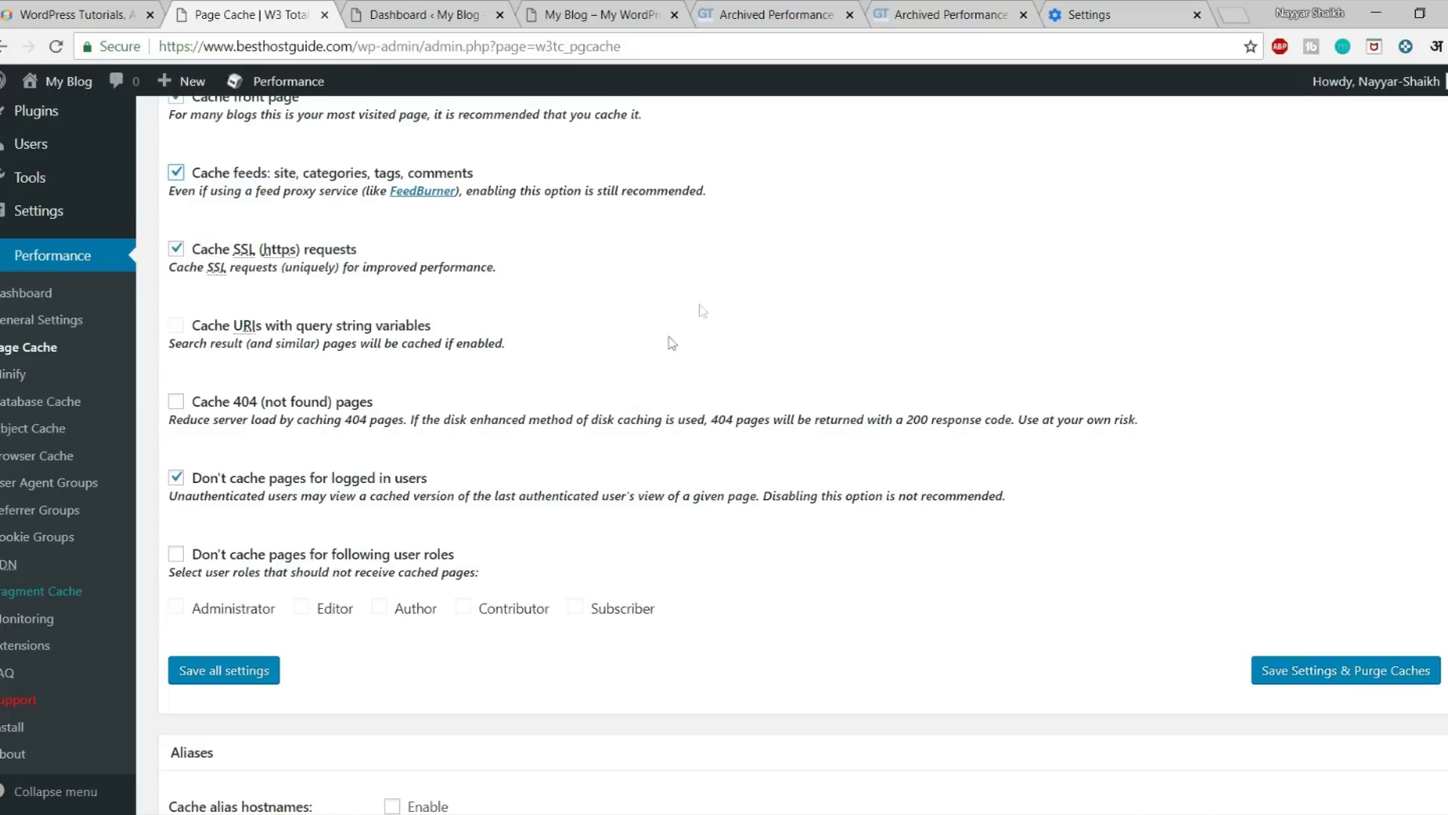
scroll(504, 337, down, 1)
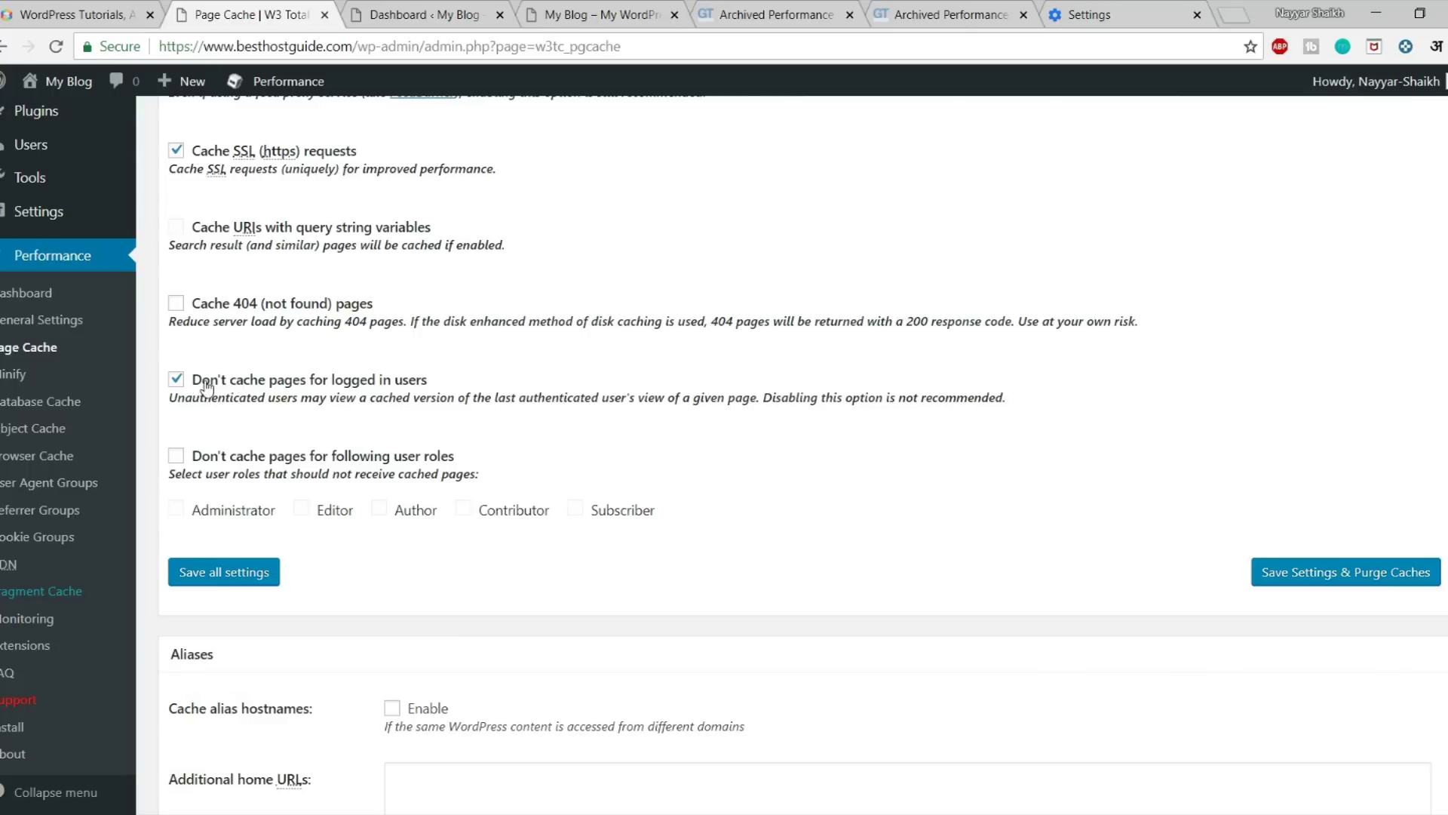
- Enable "Automatically prime the page cache" in the Cache Preload section
scroll(882, 397, down, 5)
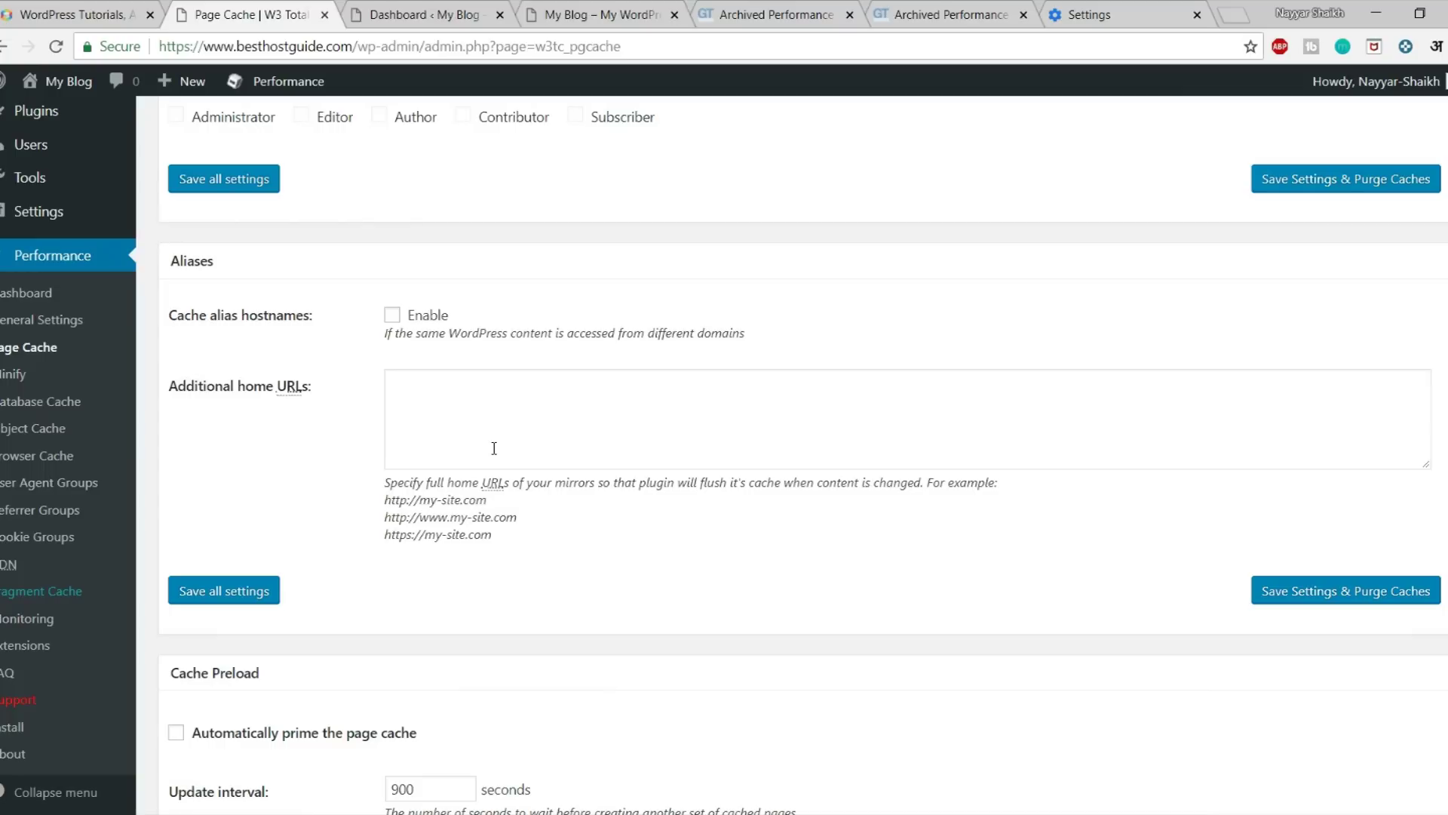
scroll(582, 504, down, 5)
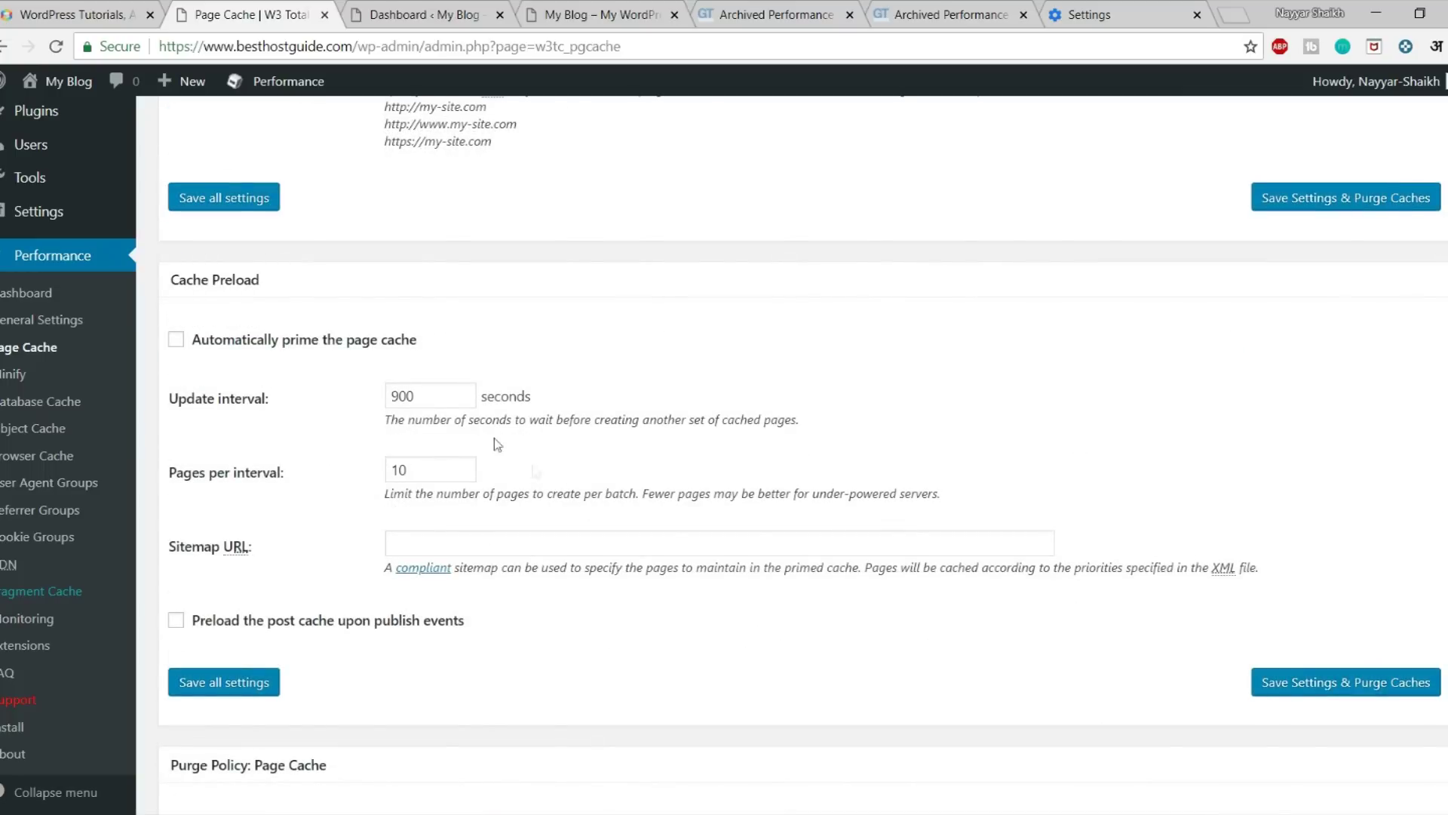
click(195, 339)
click(431, 541)
click(445, 15)
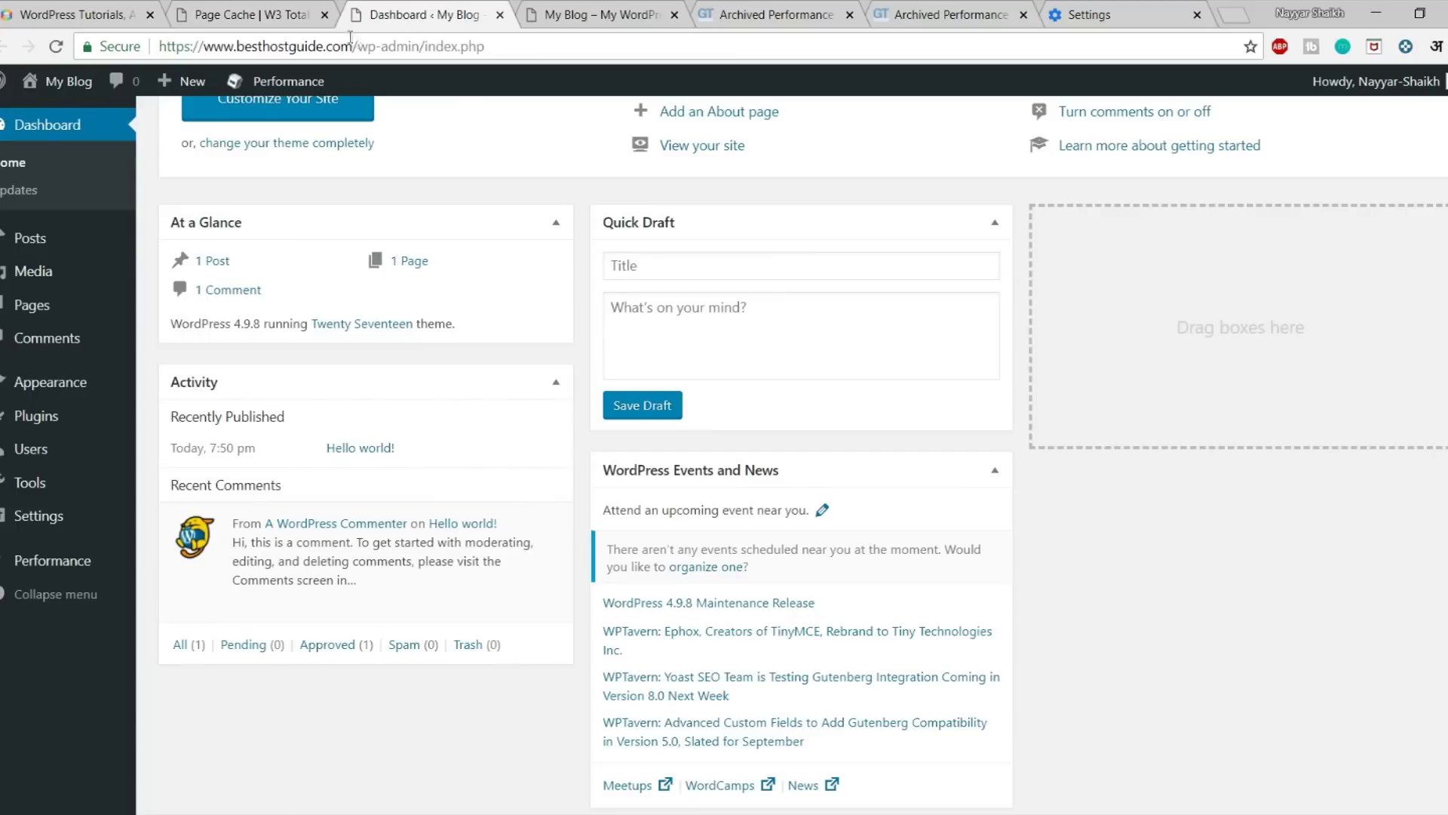
drag(358, 46, 505, 43)
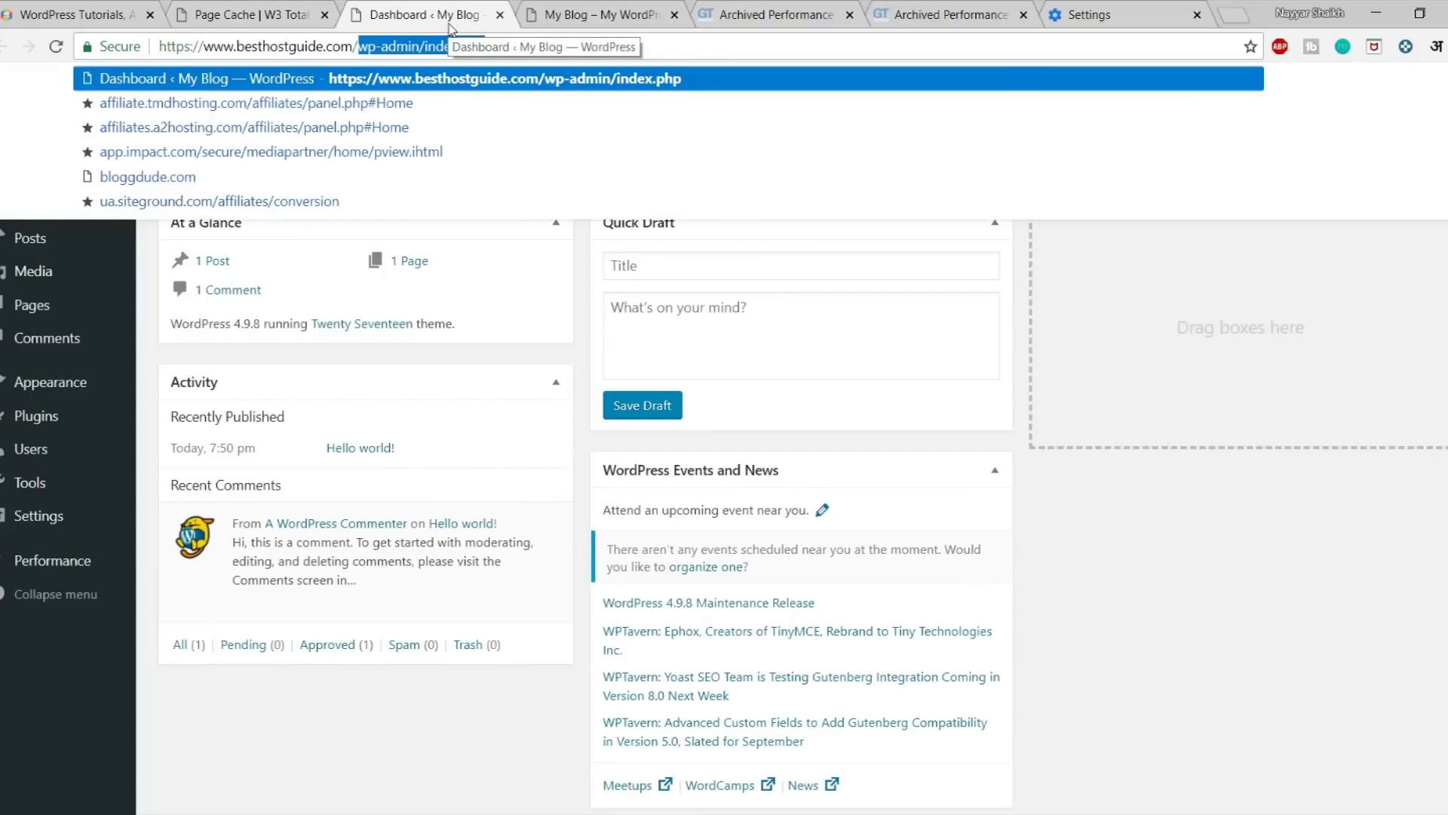
text(site)
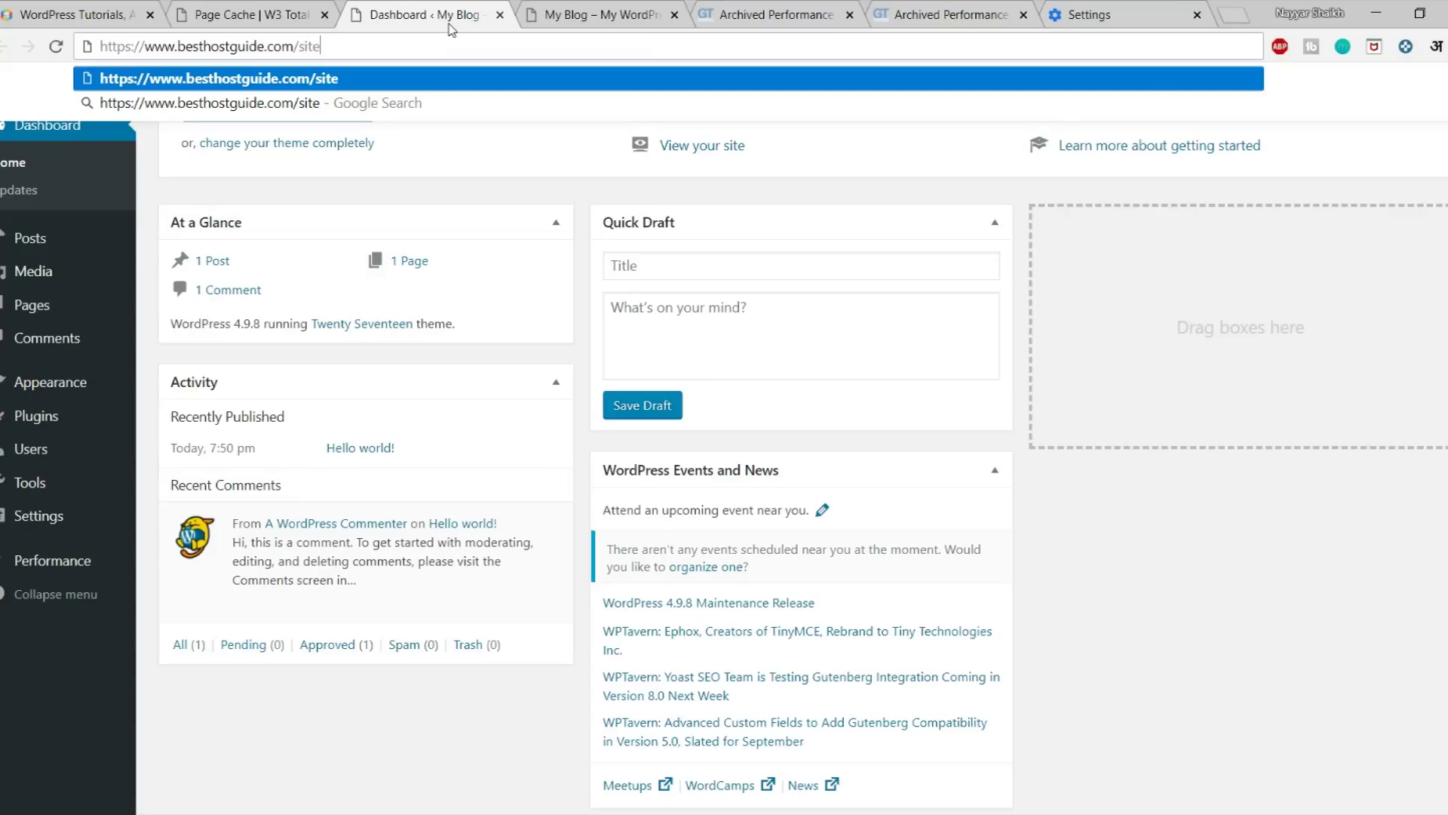
text(map_)
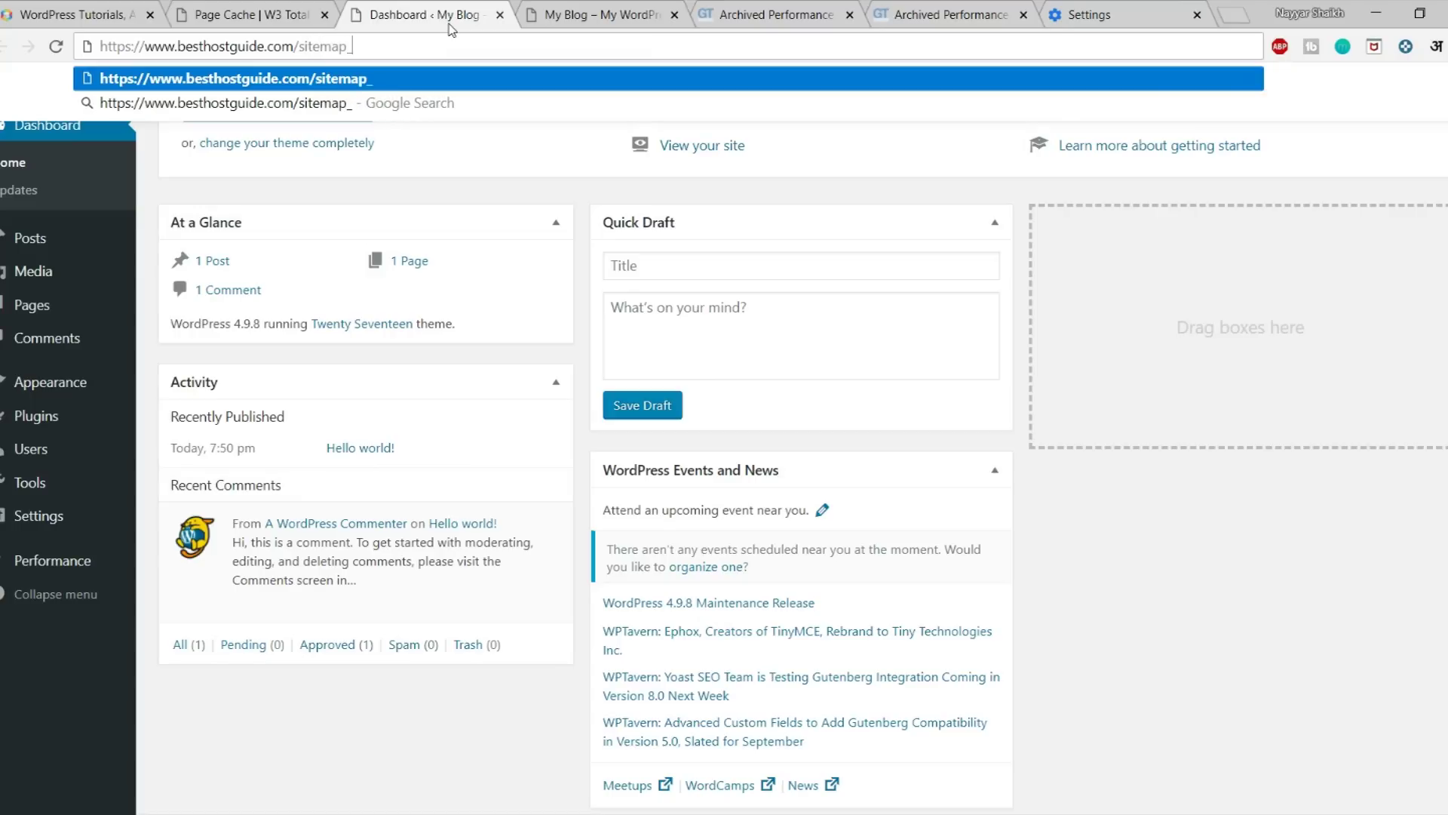
text(index)
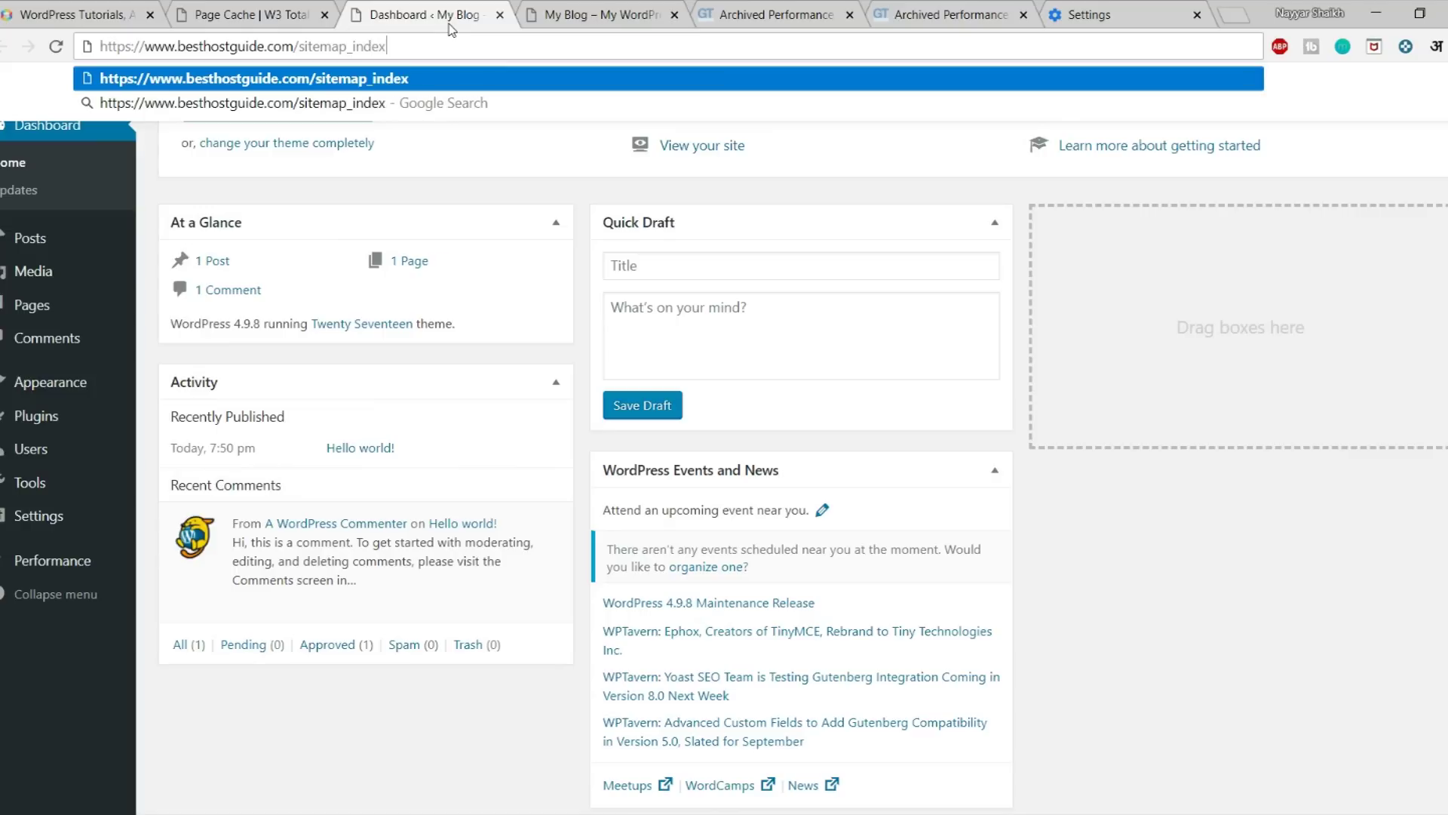
text(.xml)
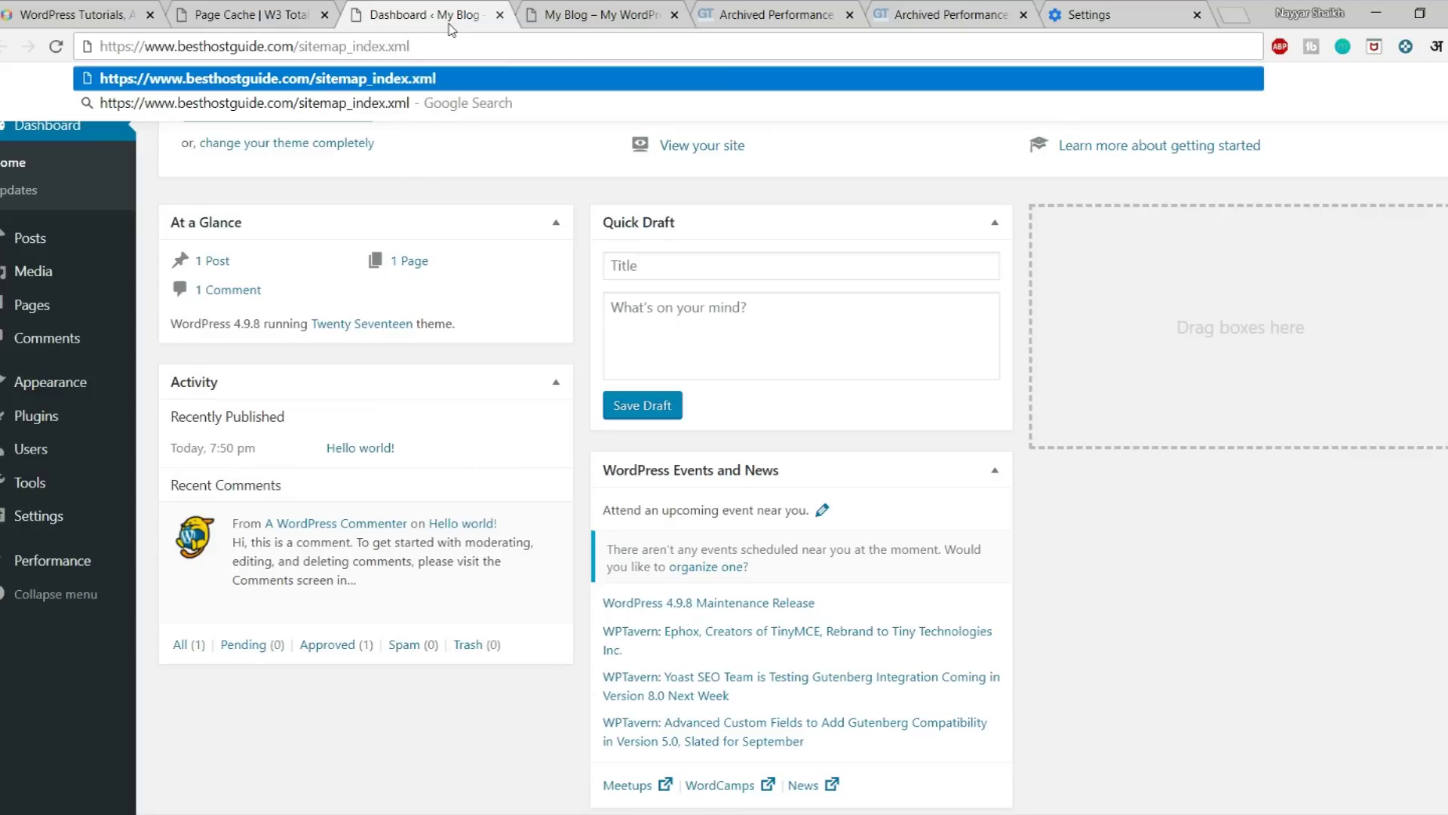
drag(298, 48, 100, 47)
click(294, 48)
drag(293, 46, 438, 46)
key(Return)
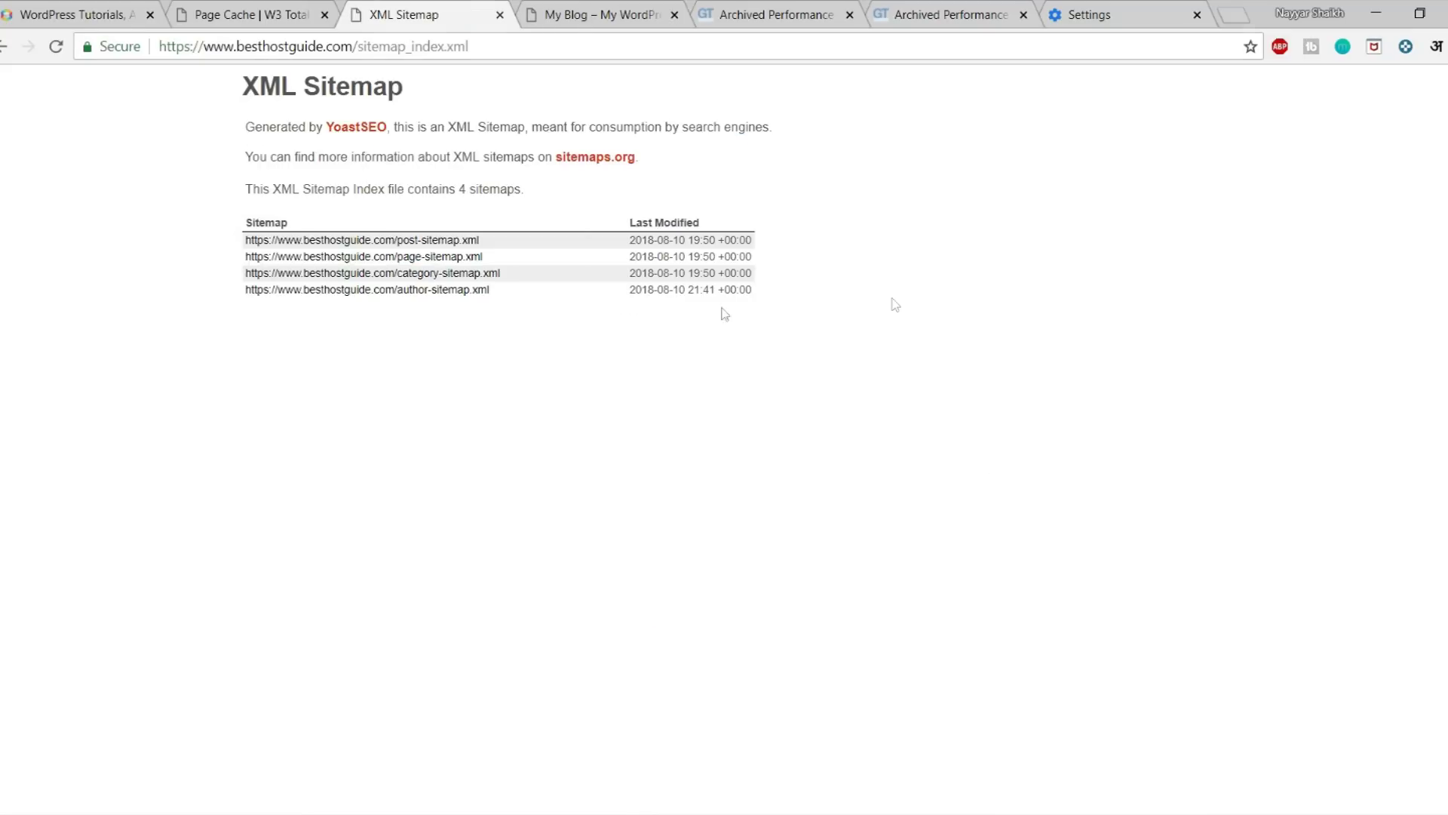
drag(322, 126, 388, 126)
click(485, 124)
click(535, 40)
key(ctrl+c)
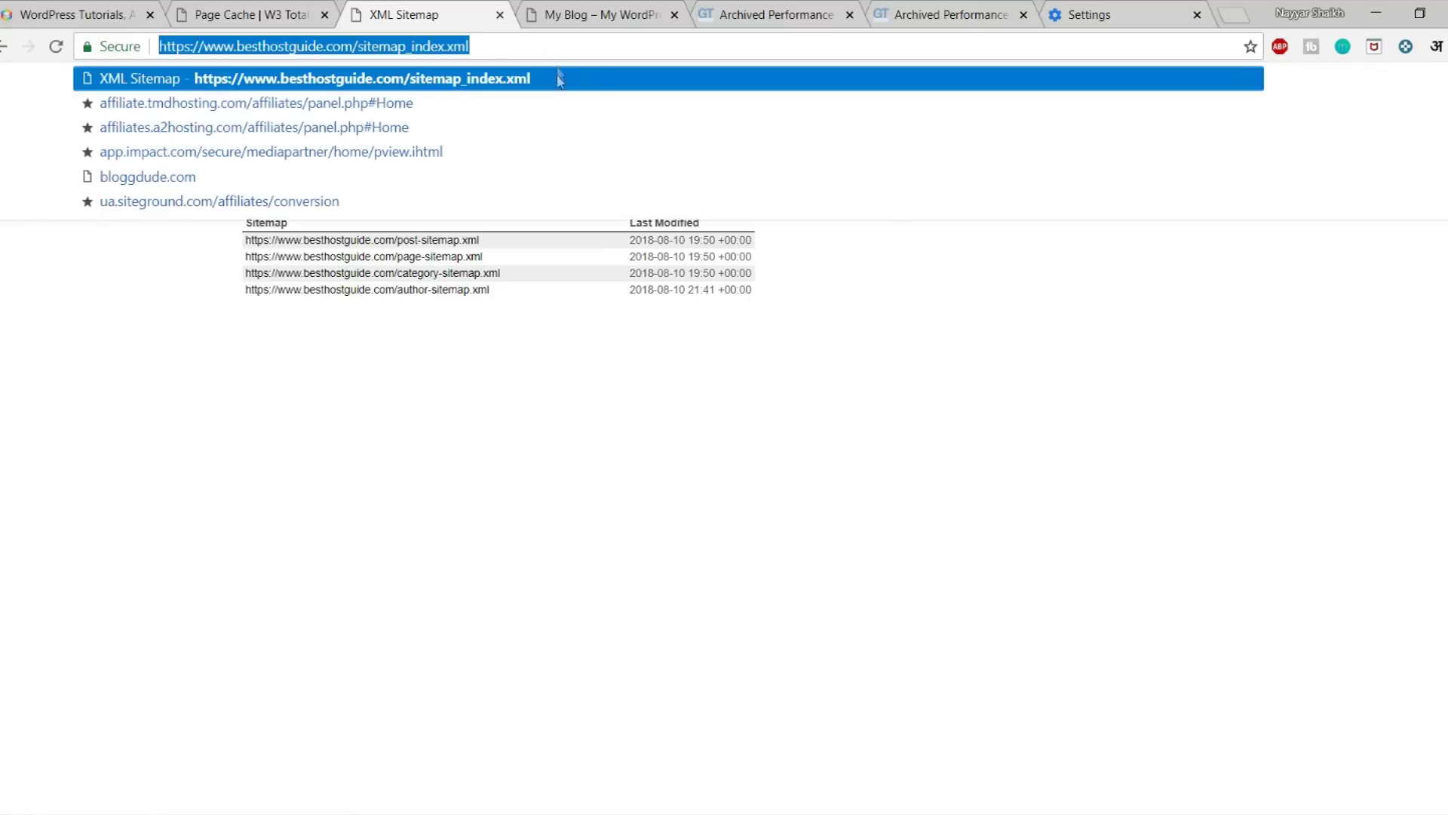
click(777, 522)
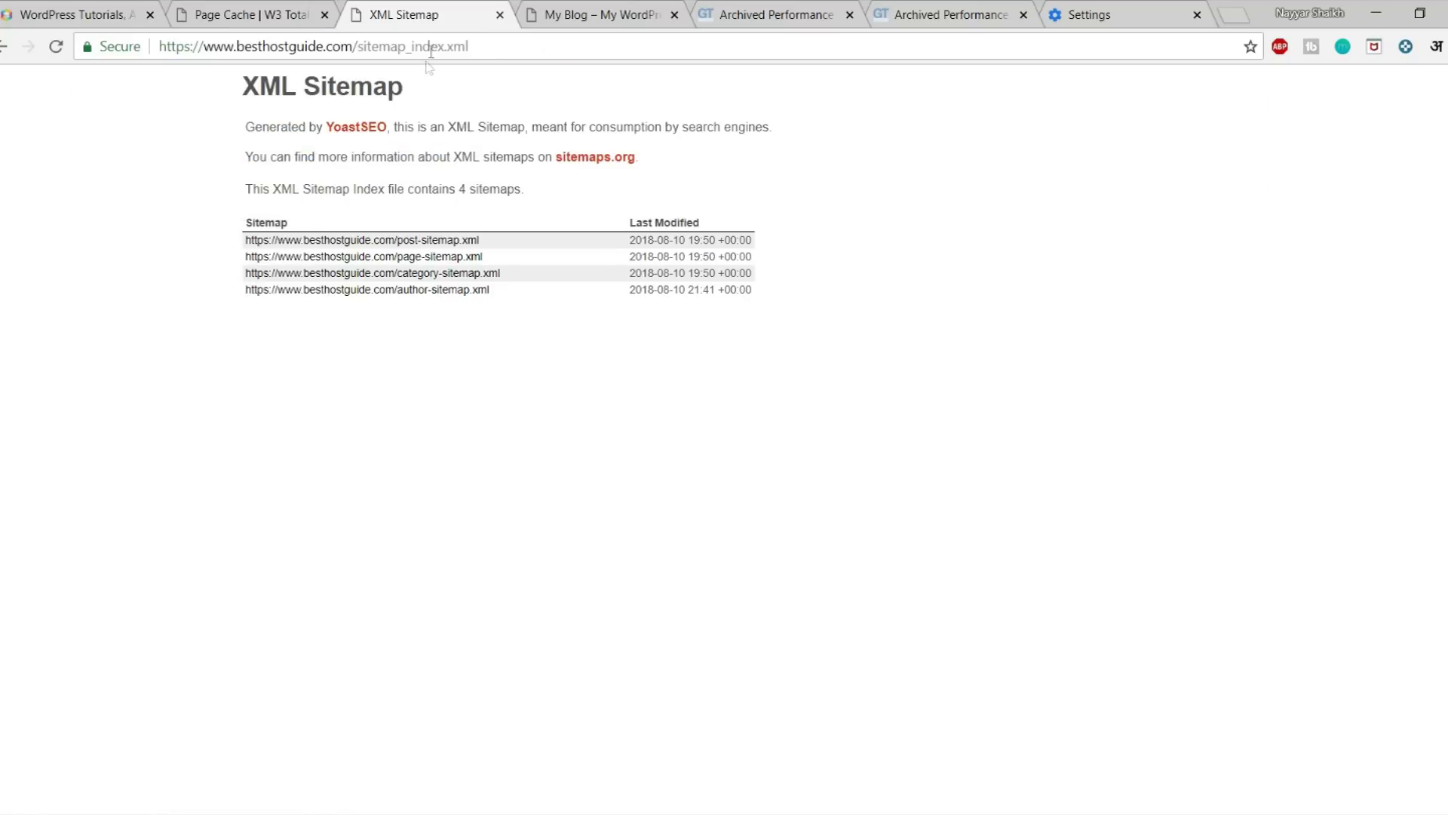
click(248, 15)
click(496, 540)
key(ctrl+v)
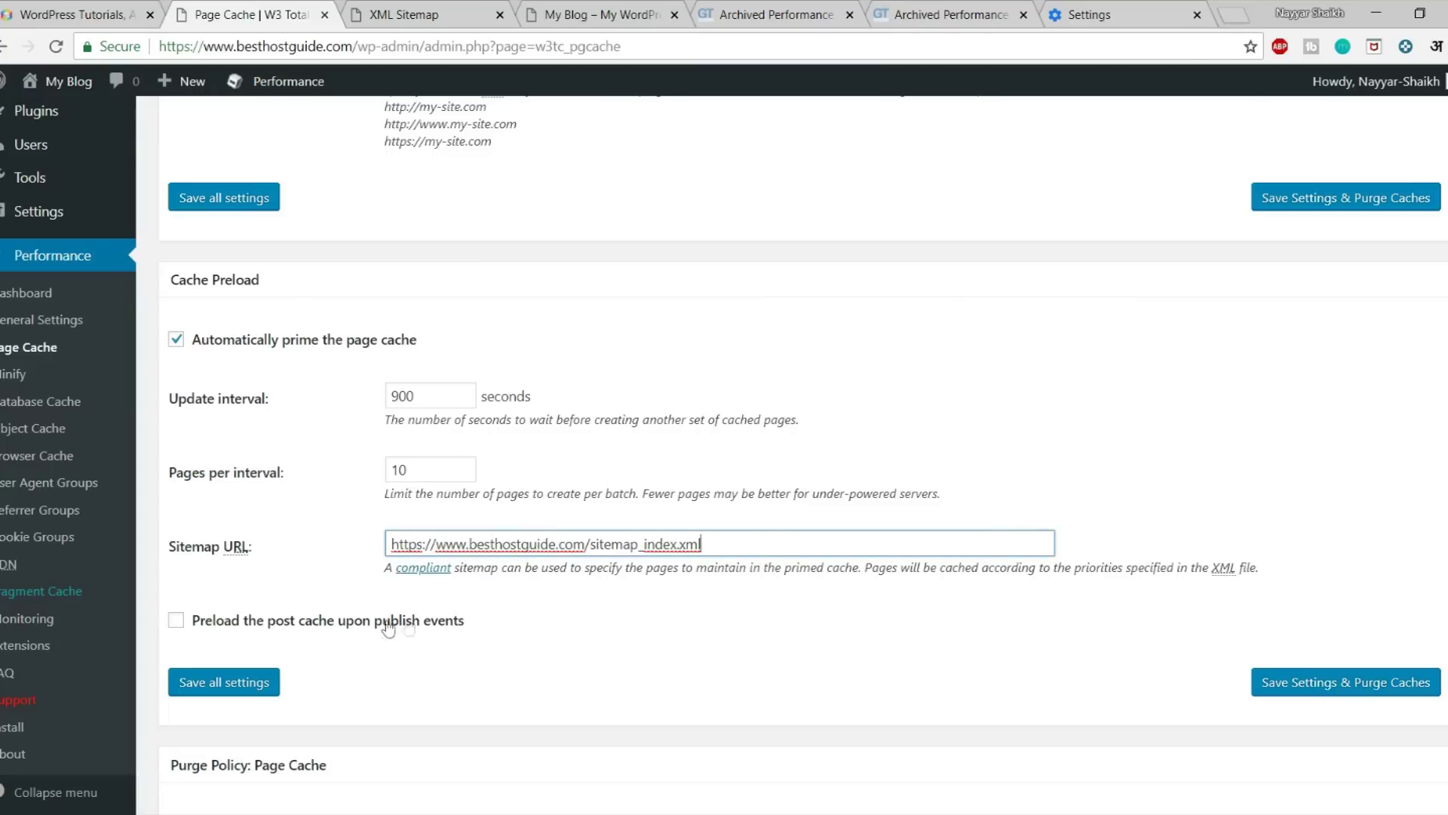
- Enable "Preload the post cache upon publish events" and save the Page Cache settings while purging the caches
click(299, 621)
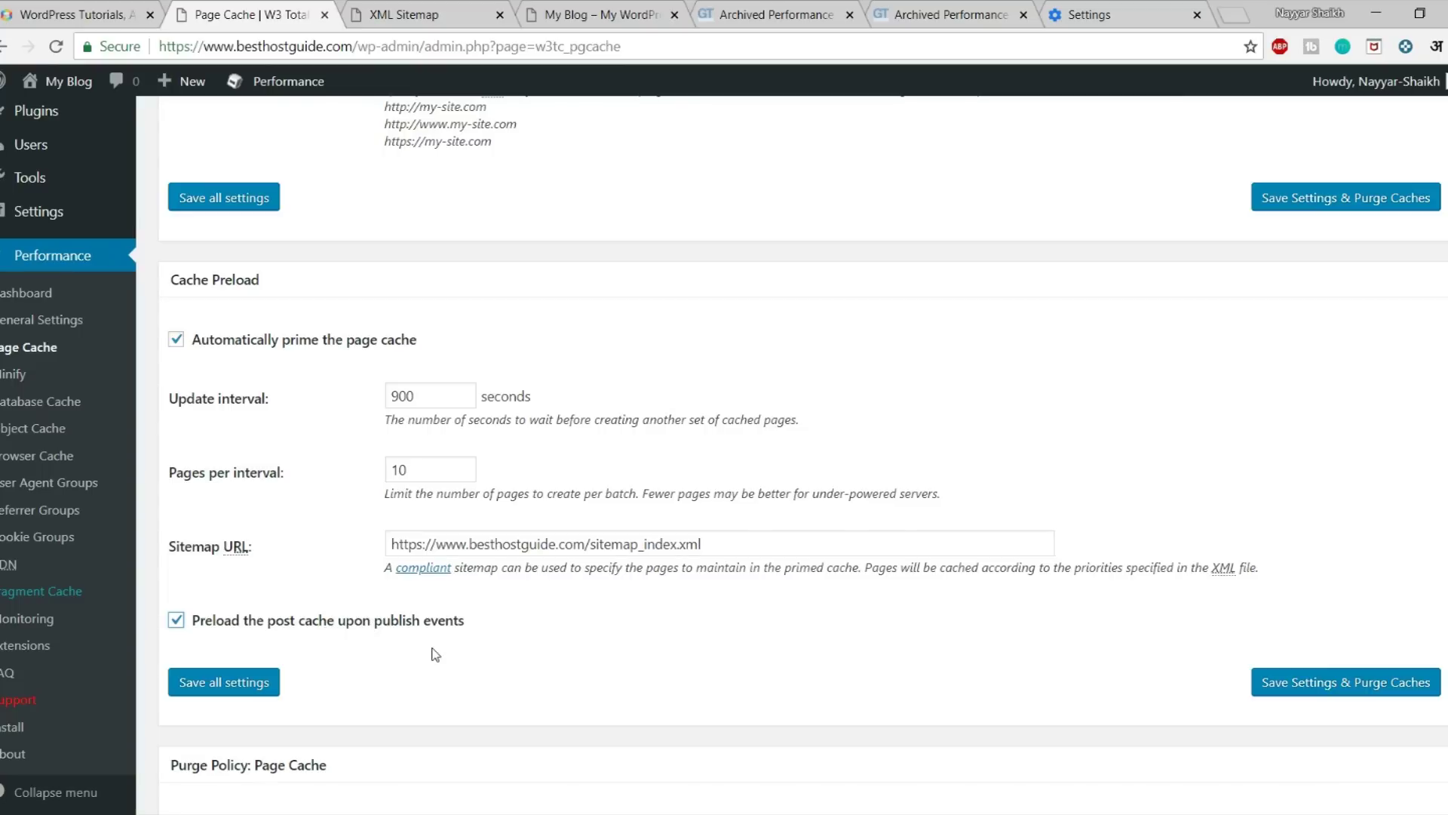
click(1367, 695)
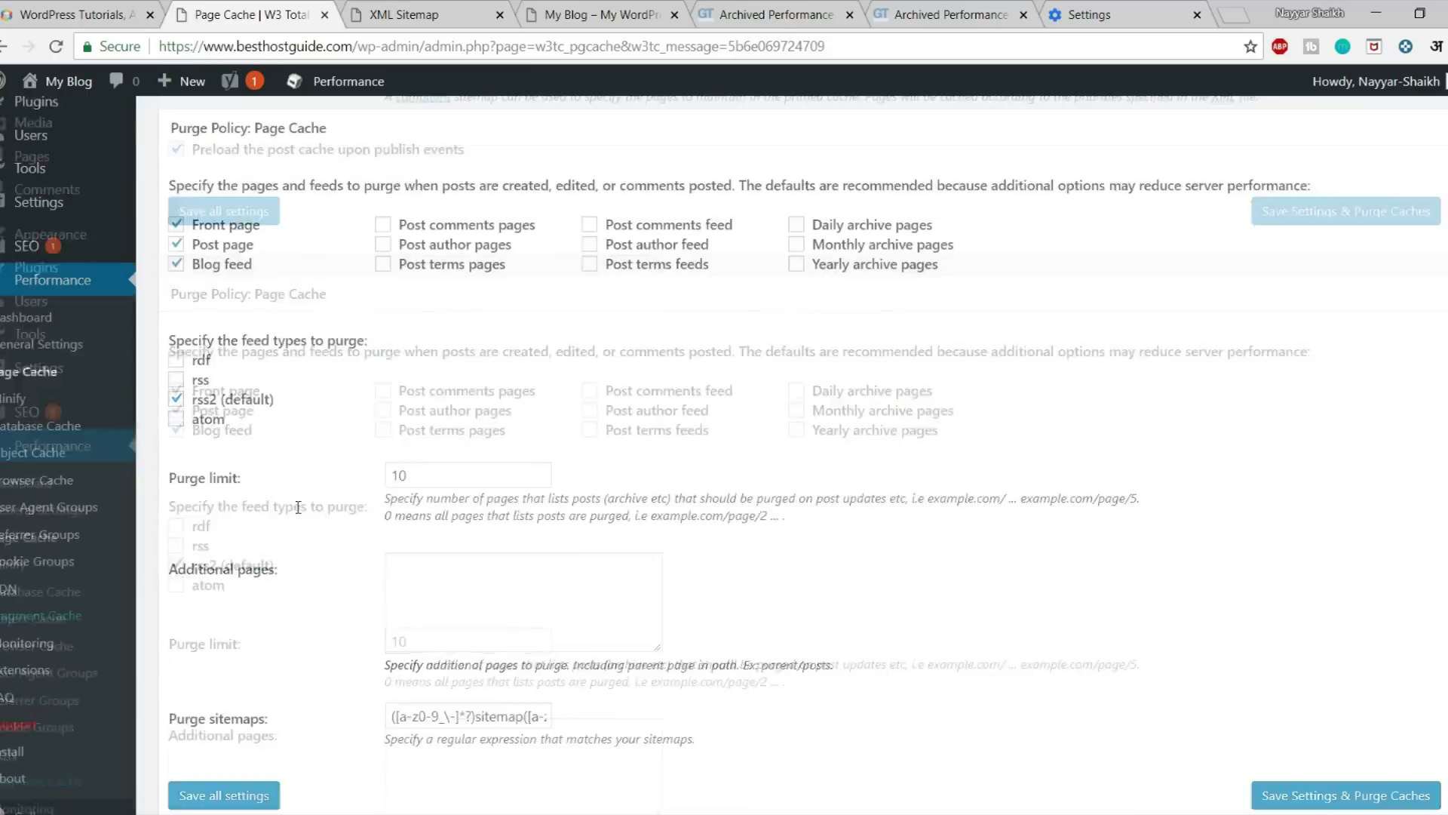
- Review the remaining Page Cache sections, from Purge Policy and REST API through the never-cache exclusions
scroll(302, 501, down, 5)
drag(464, 260, 353, 261)
click(941, 348)
scroll(561, 296, down, 14)
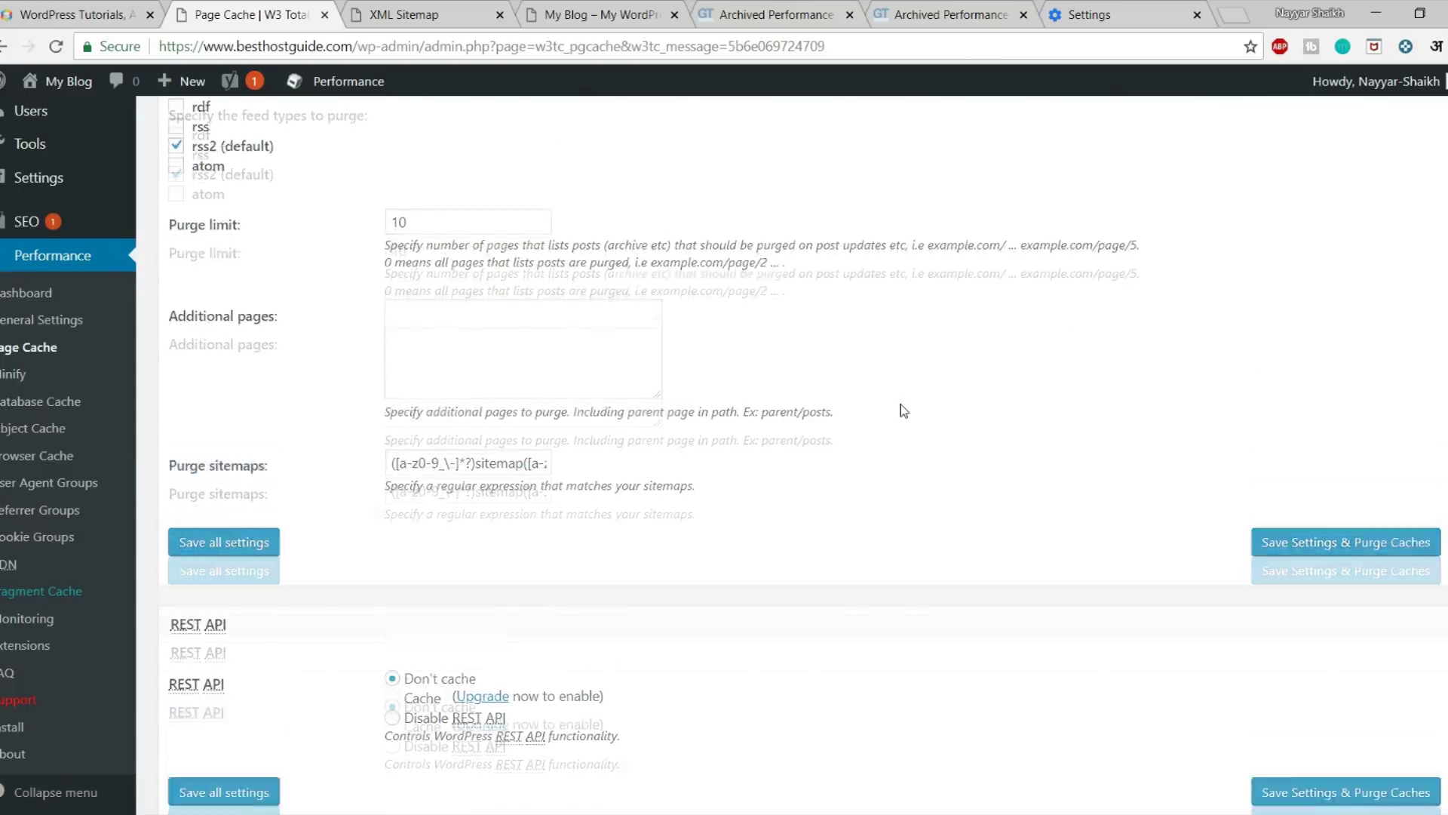
scroll(429, 457, down, 18)
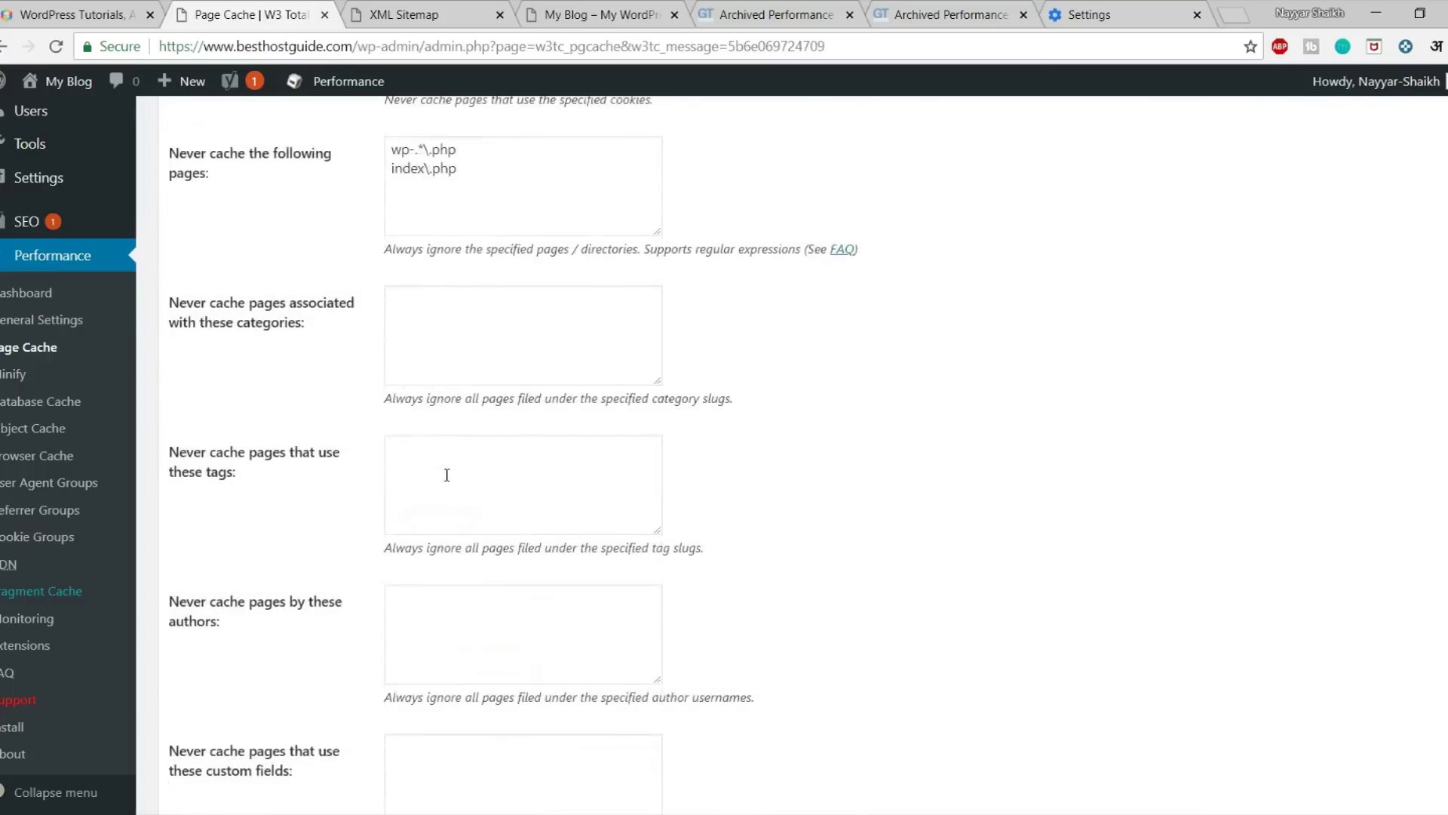
scroll(490, 558, up, 20)
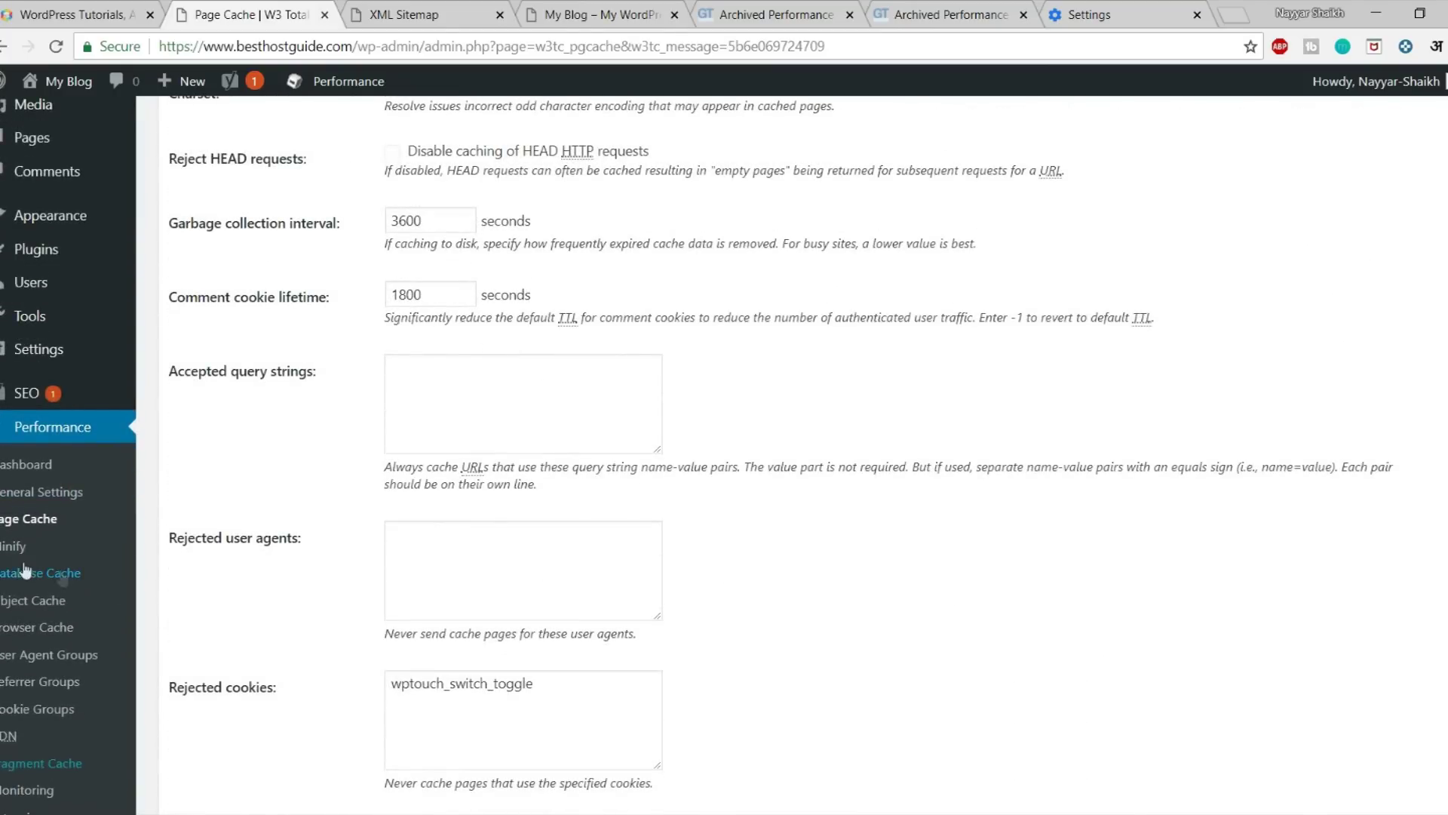
- Open the Minify settings and set the minify error notification to Email Notification
click(22, 550)
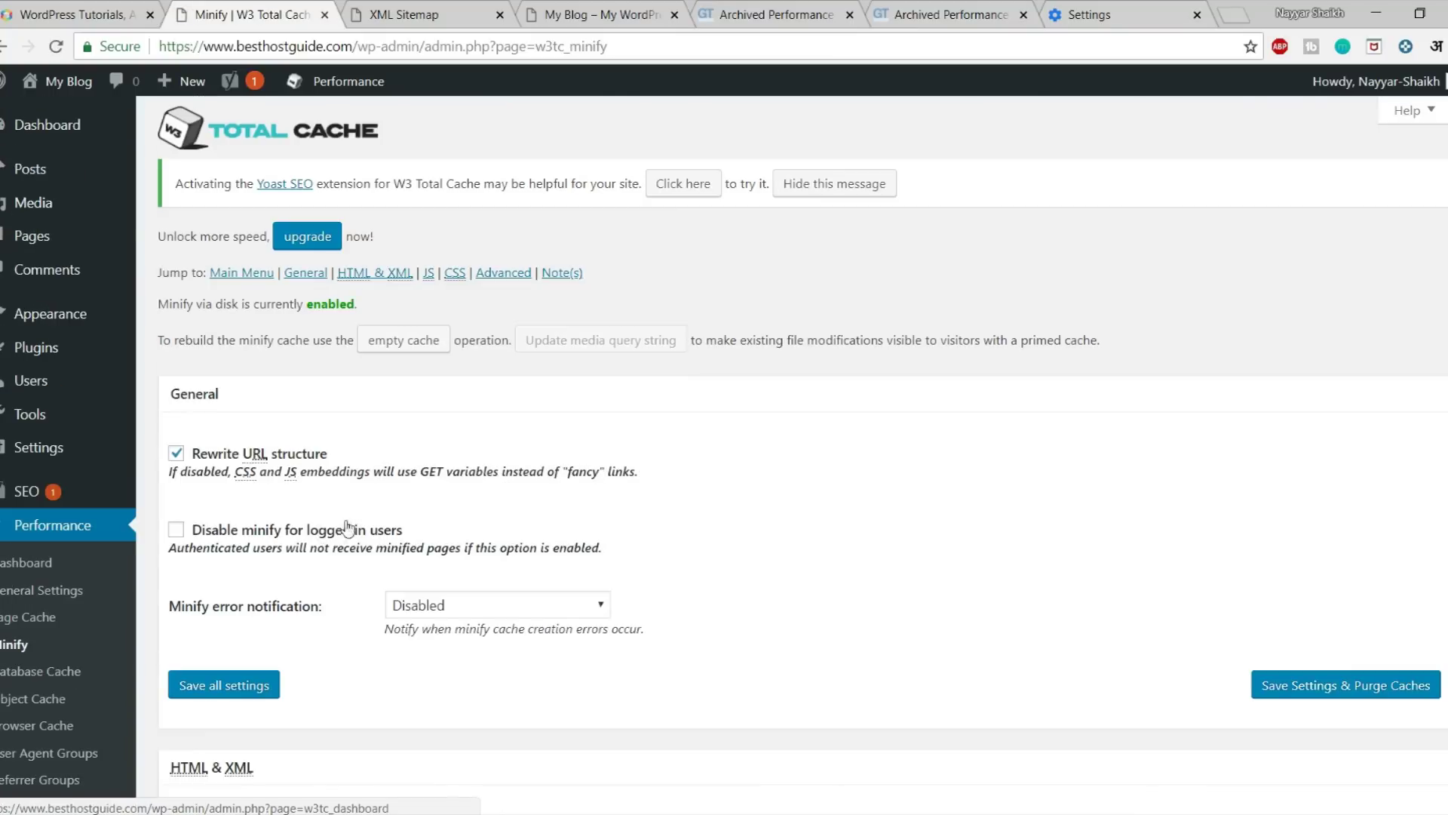
scroll(397, 464, down, 1)
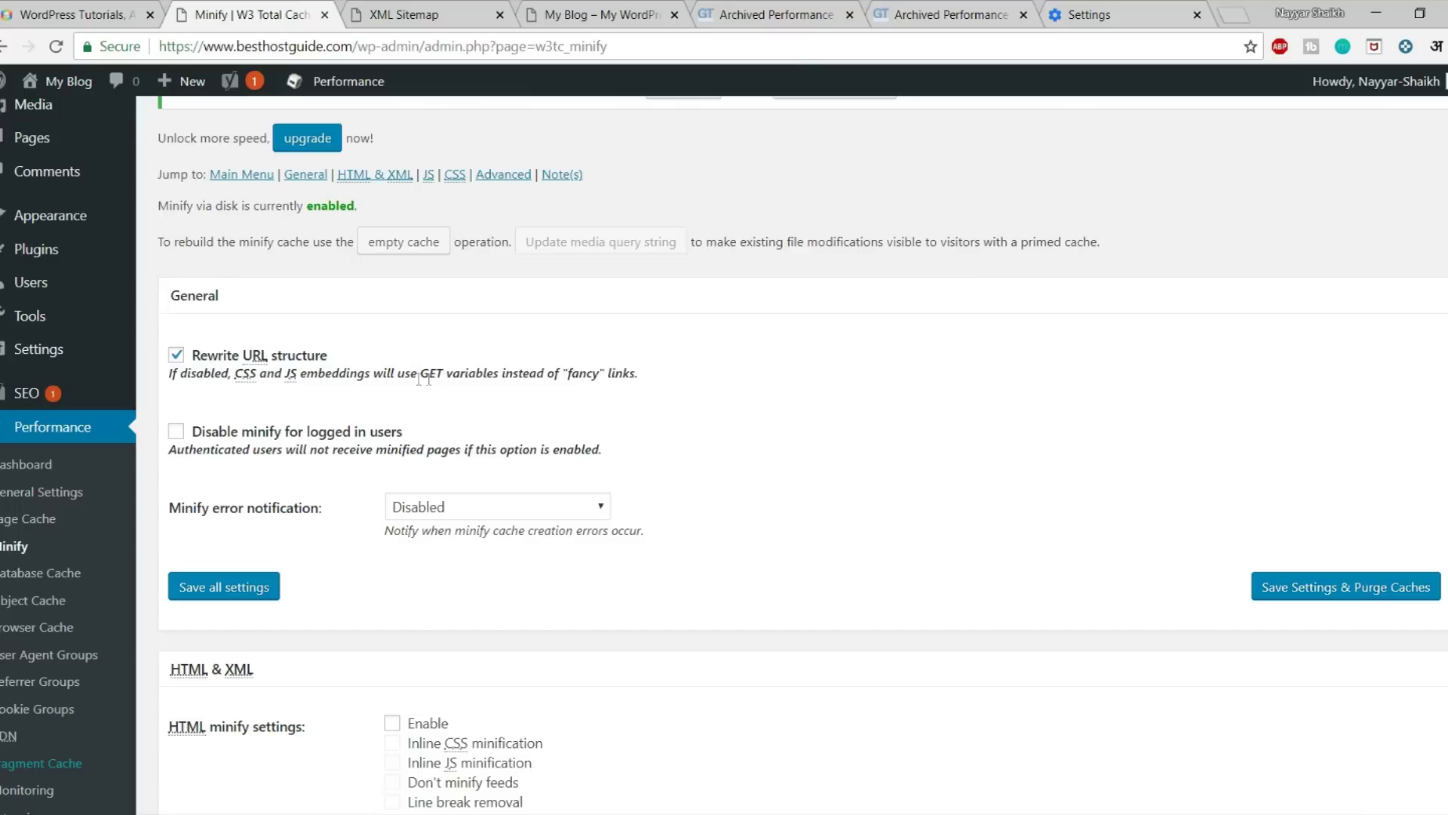
drag(420, 374, 448, 375)
click(501, 381)
scroll(849, 490, down, 3)
drag(186, 311, 307, 323)
click(462, 310)
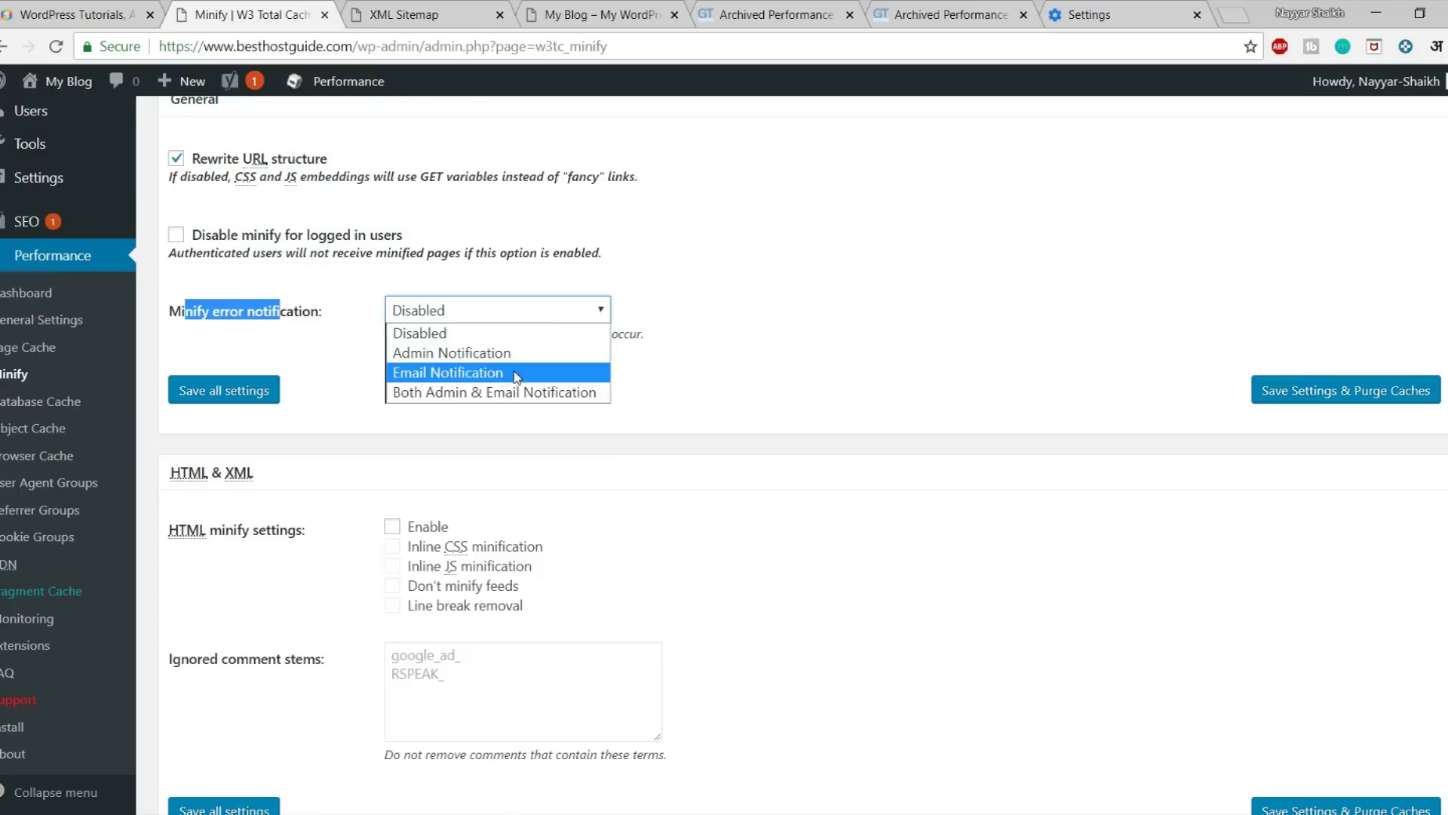
click(573, 372)
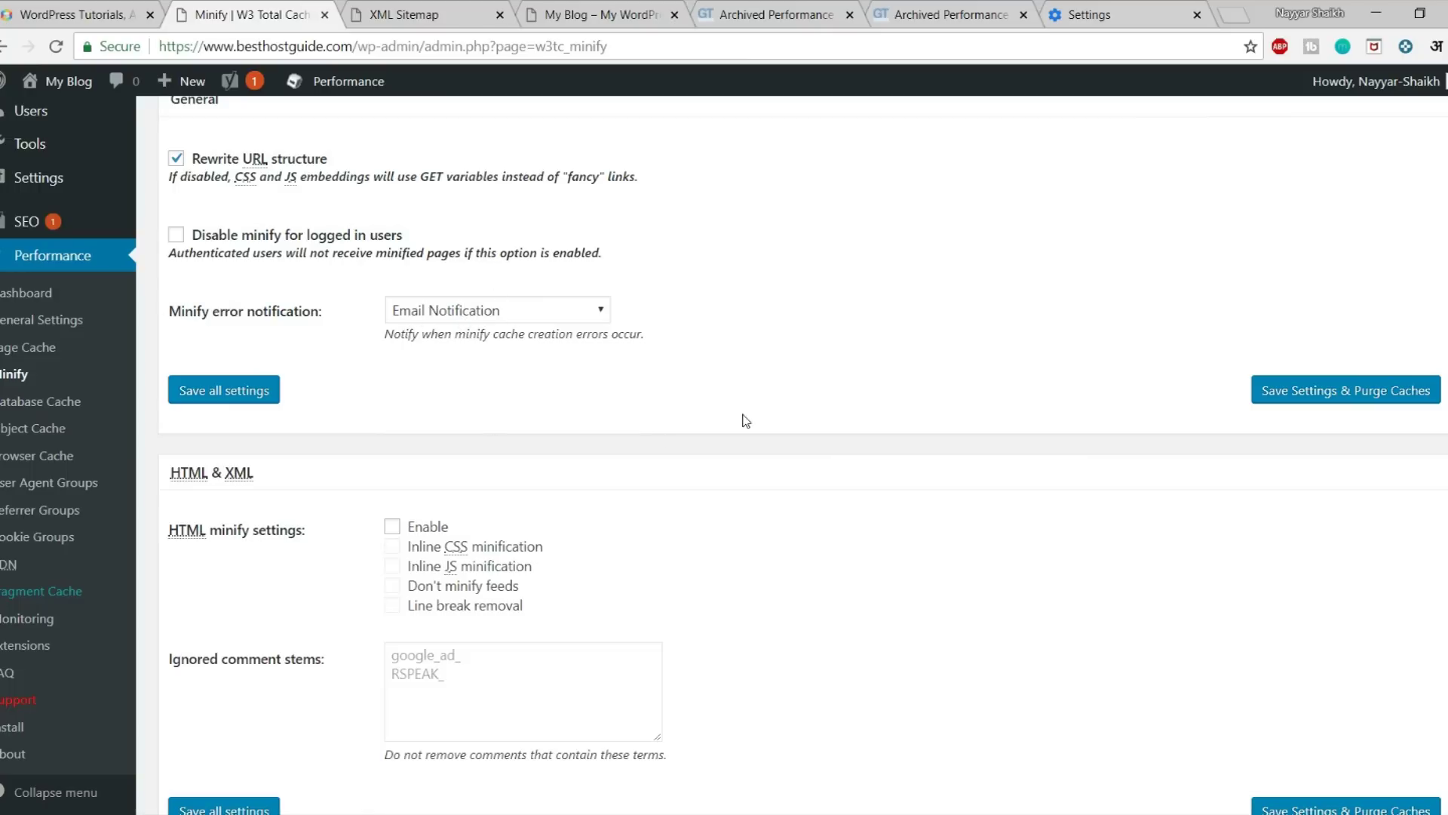
click(535, 316)
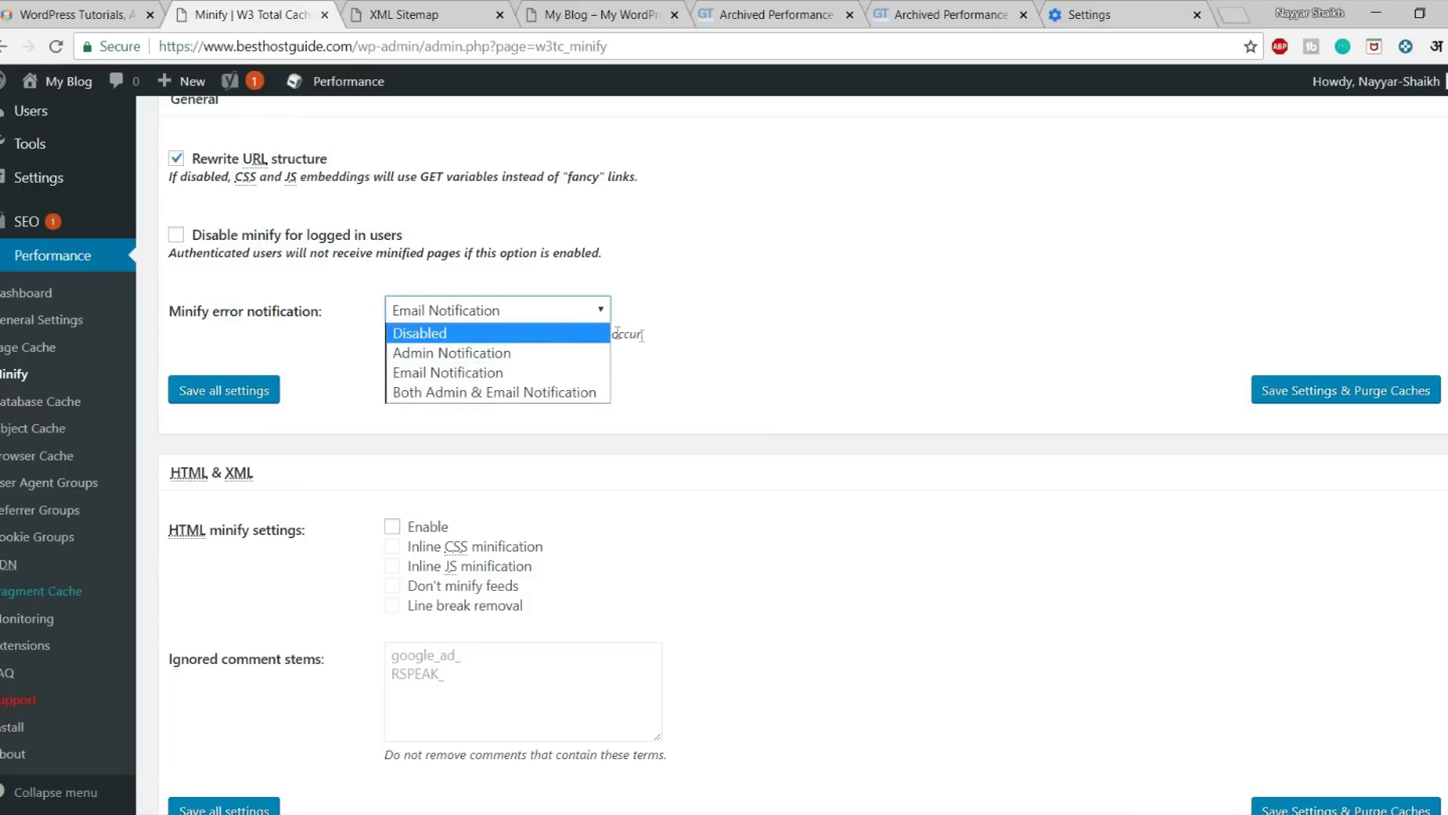
click(792, 349)
- Enable HTML minify with inline CSS minification, inline JS minification and line break removal, and save while purging the caches
scroll(797, 353, down, 3)
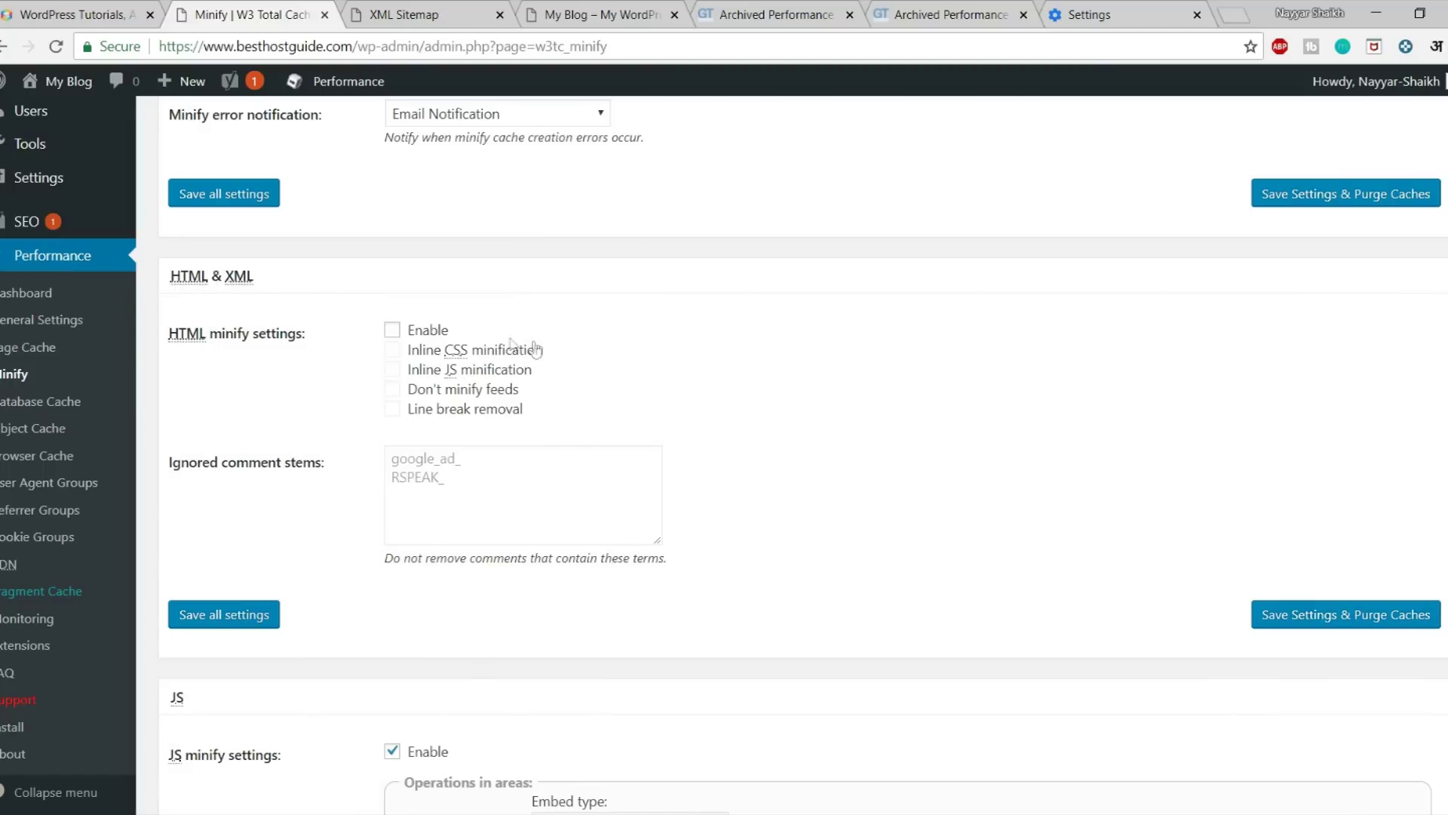
click(419, 333)
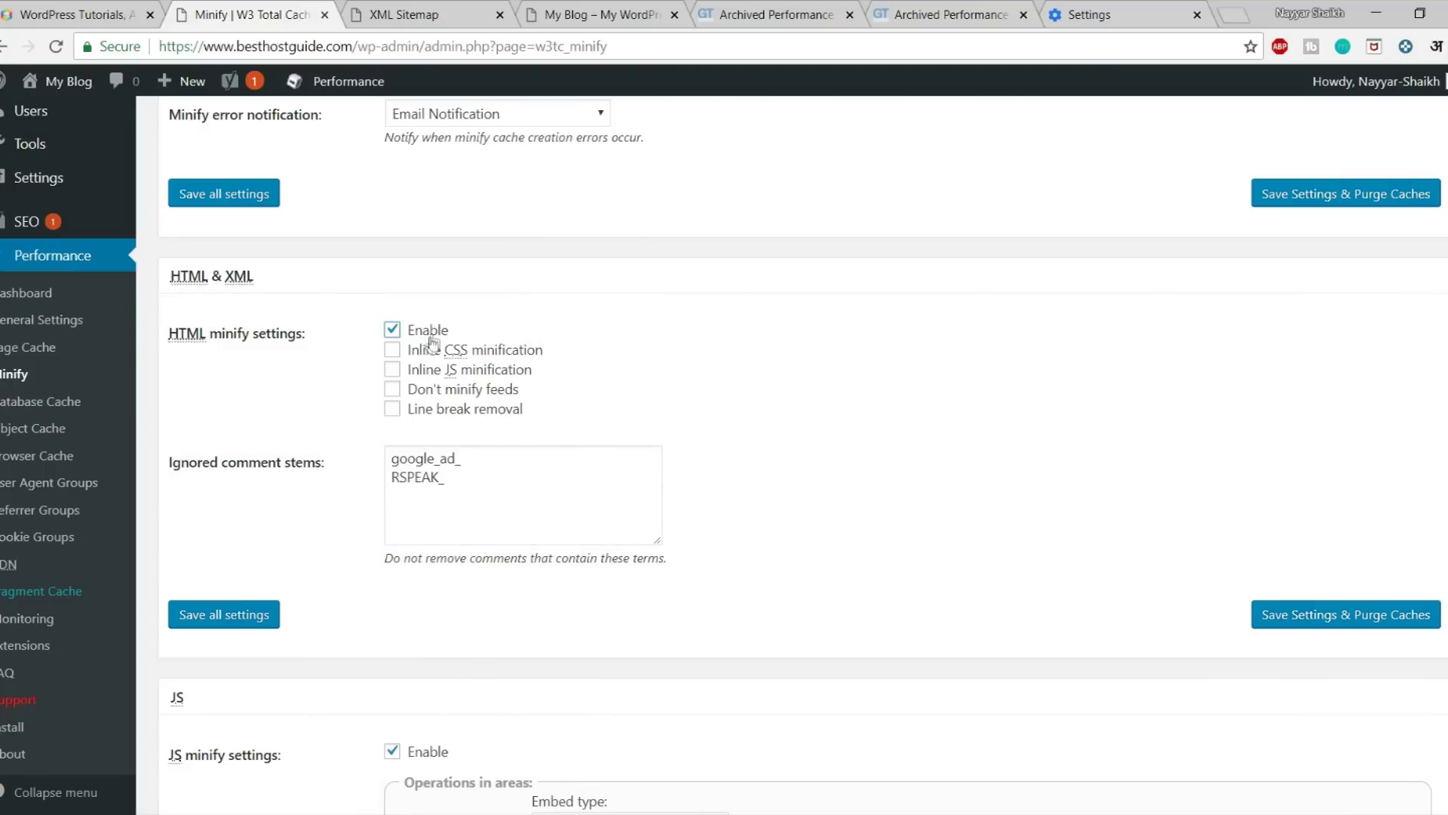
click(422, 350)
click(421, 372)
click(424, 411)
click(1309, 622)
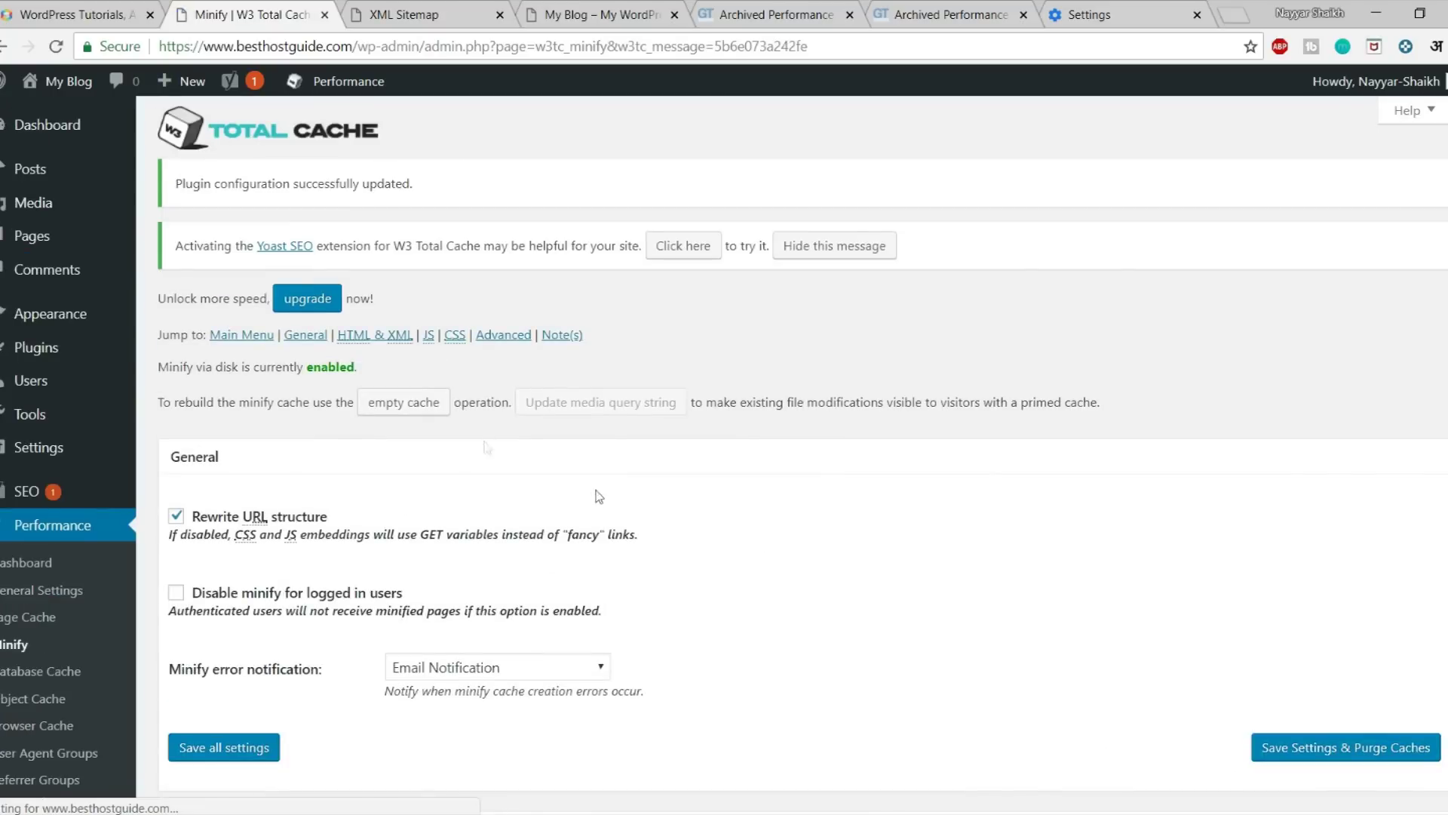
- Look over the saved Minify settings, and reload besthostguide.com in the incognito window to check the page
scroll(609, 497, down, 12)
scroll(610, 501, up, 12)
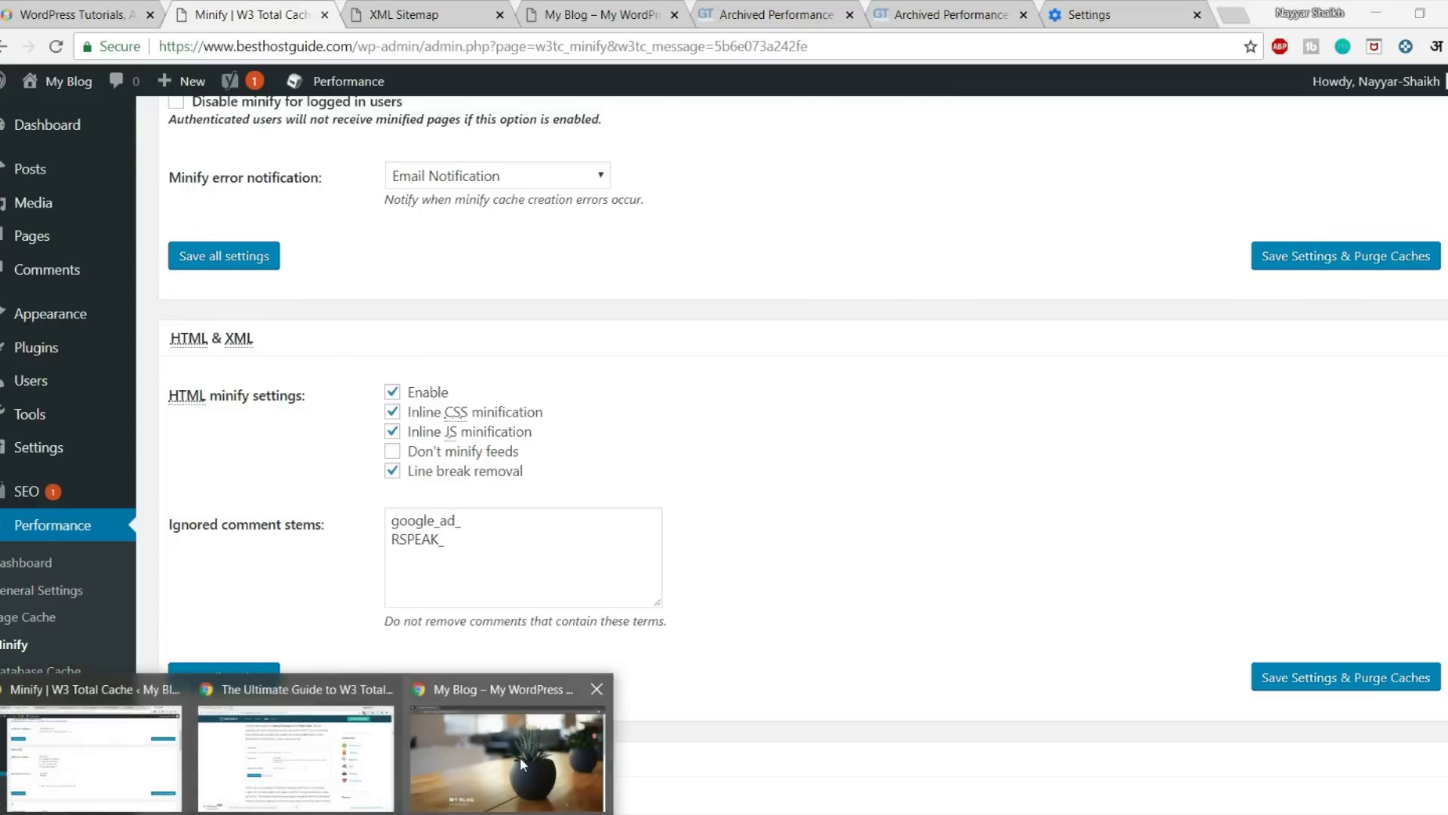
click(519, 757)
click(56, 47)
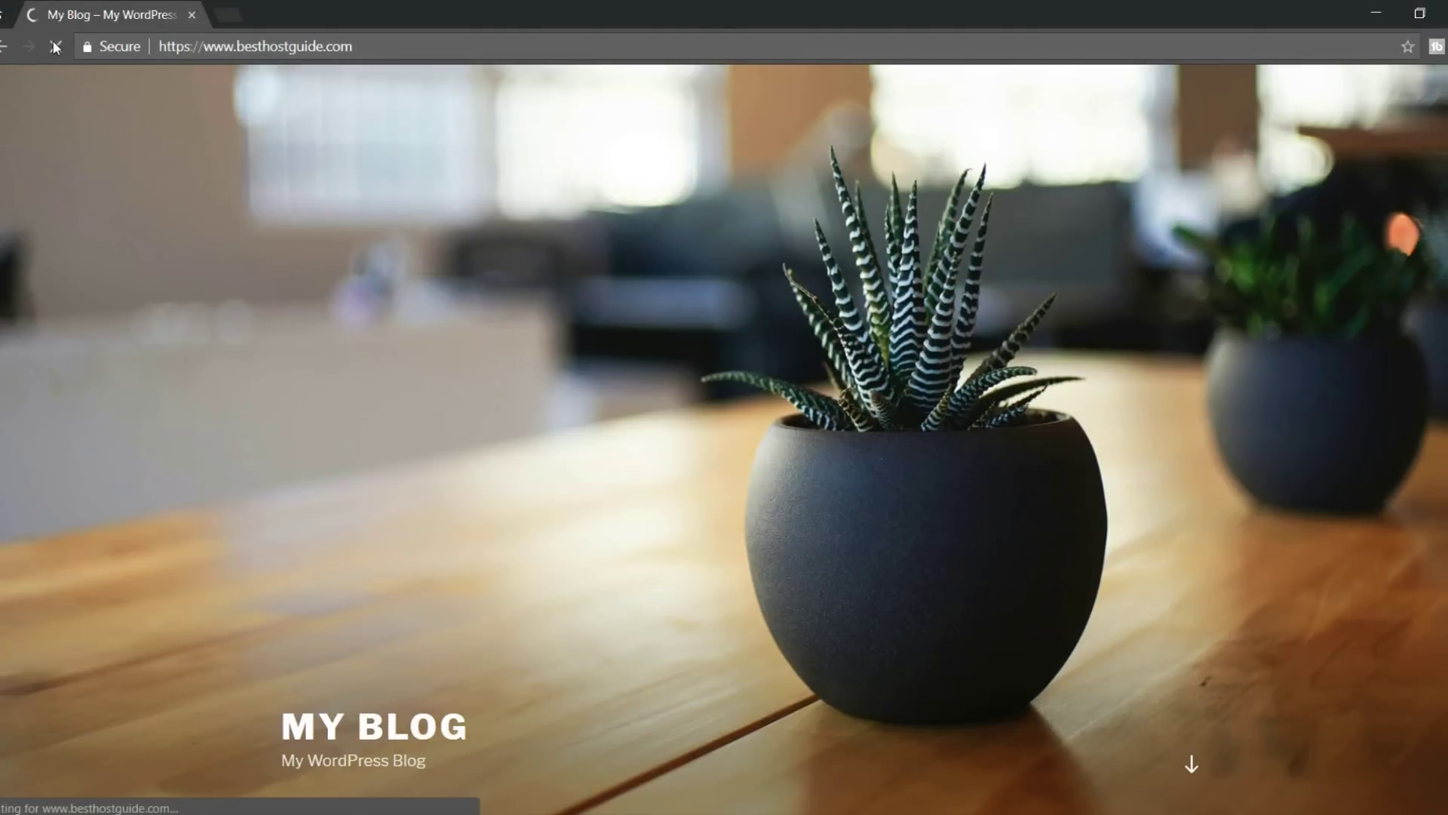
scroll(618, 543, down, 12)
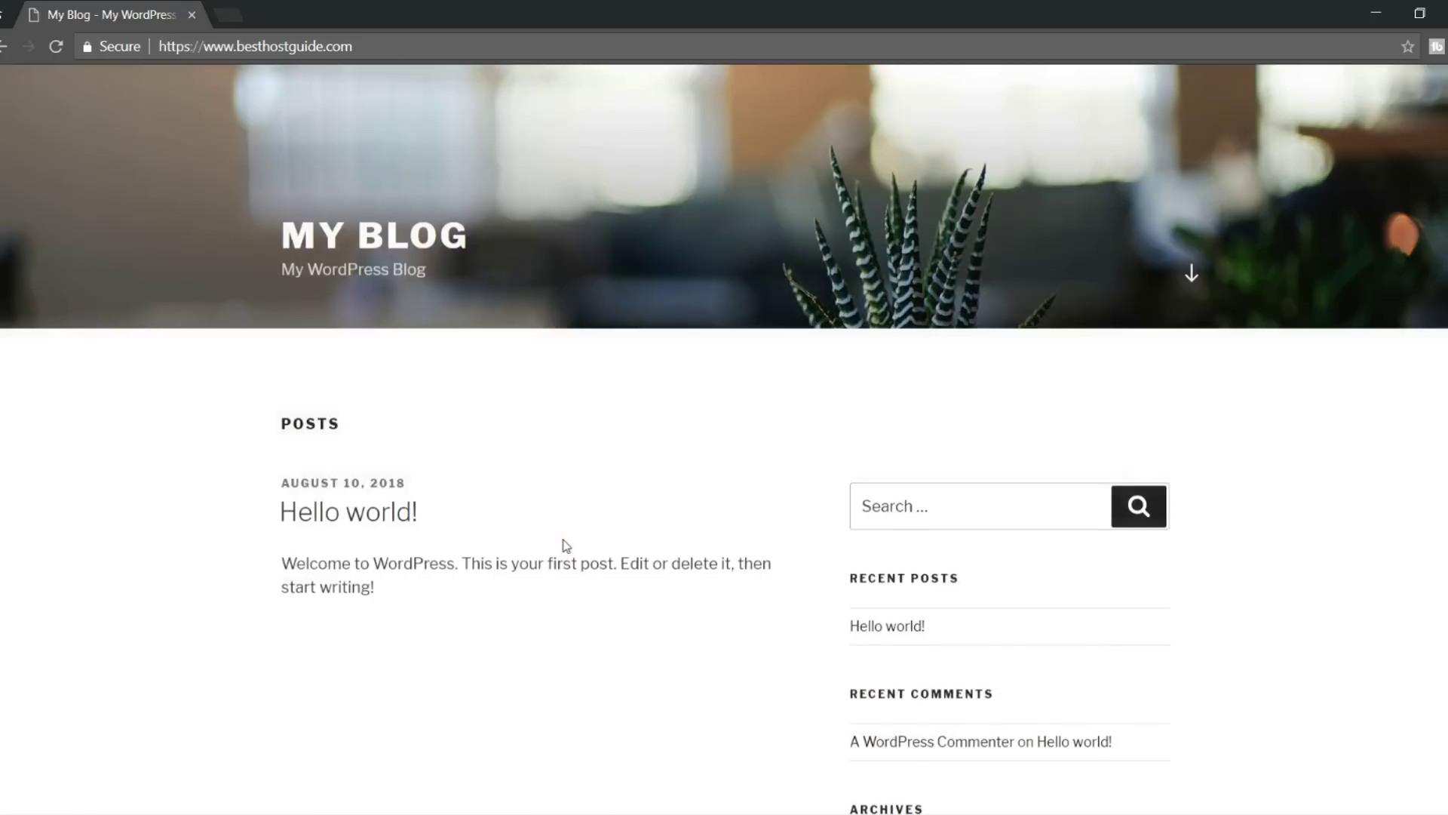
scroll(620, 659, up, 15)
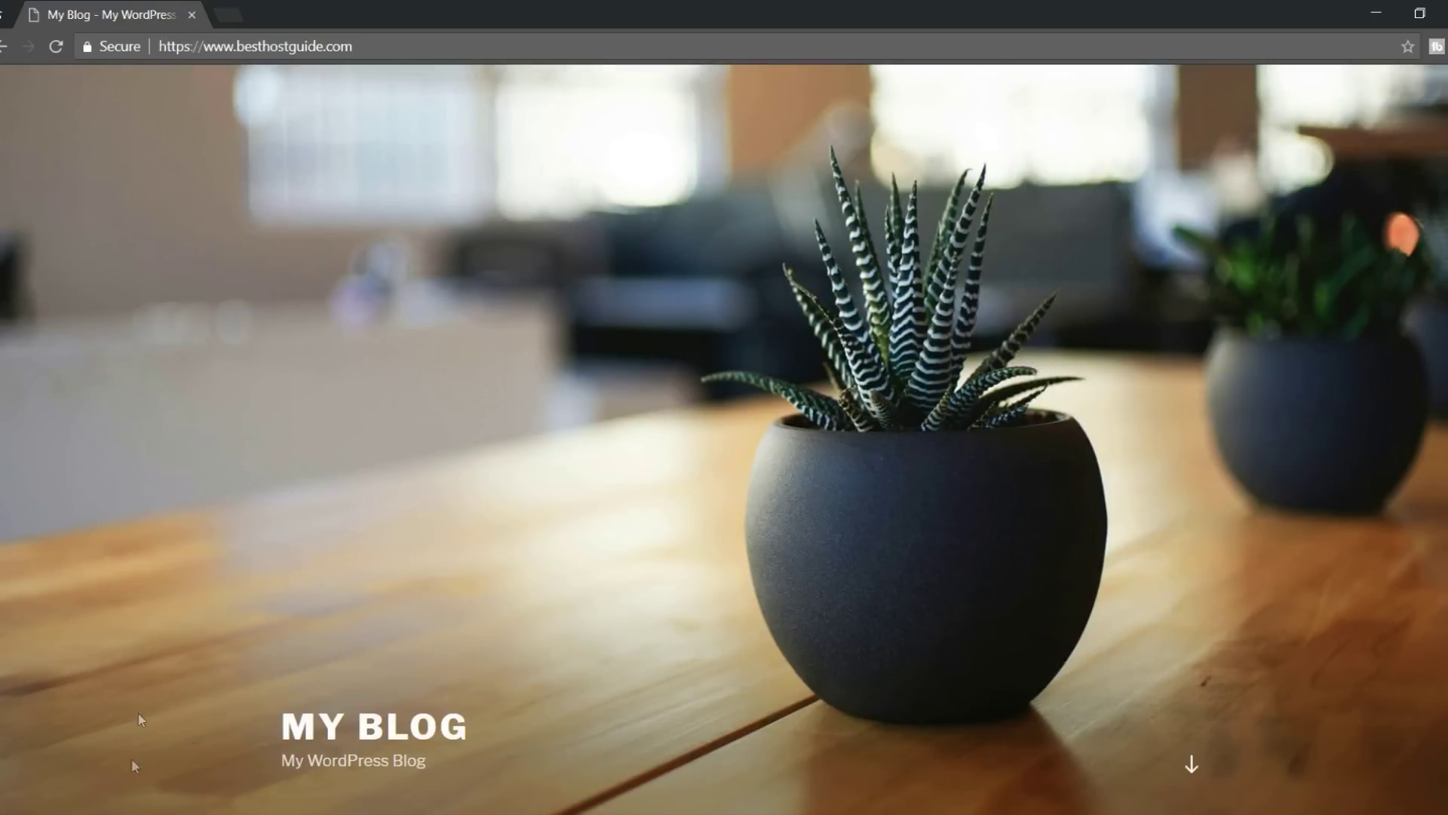
- Return to the Minify settings and examine the HTML & XML section, including inline CSS minification and the ignored comment stems
click(91, 754)
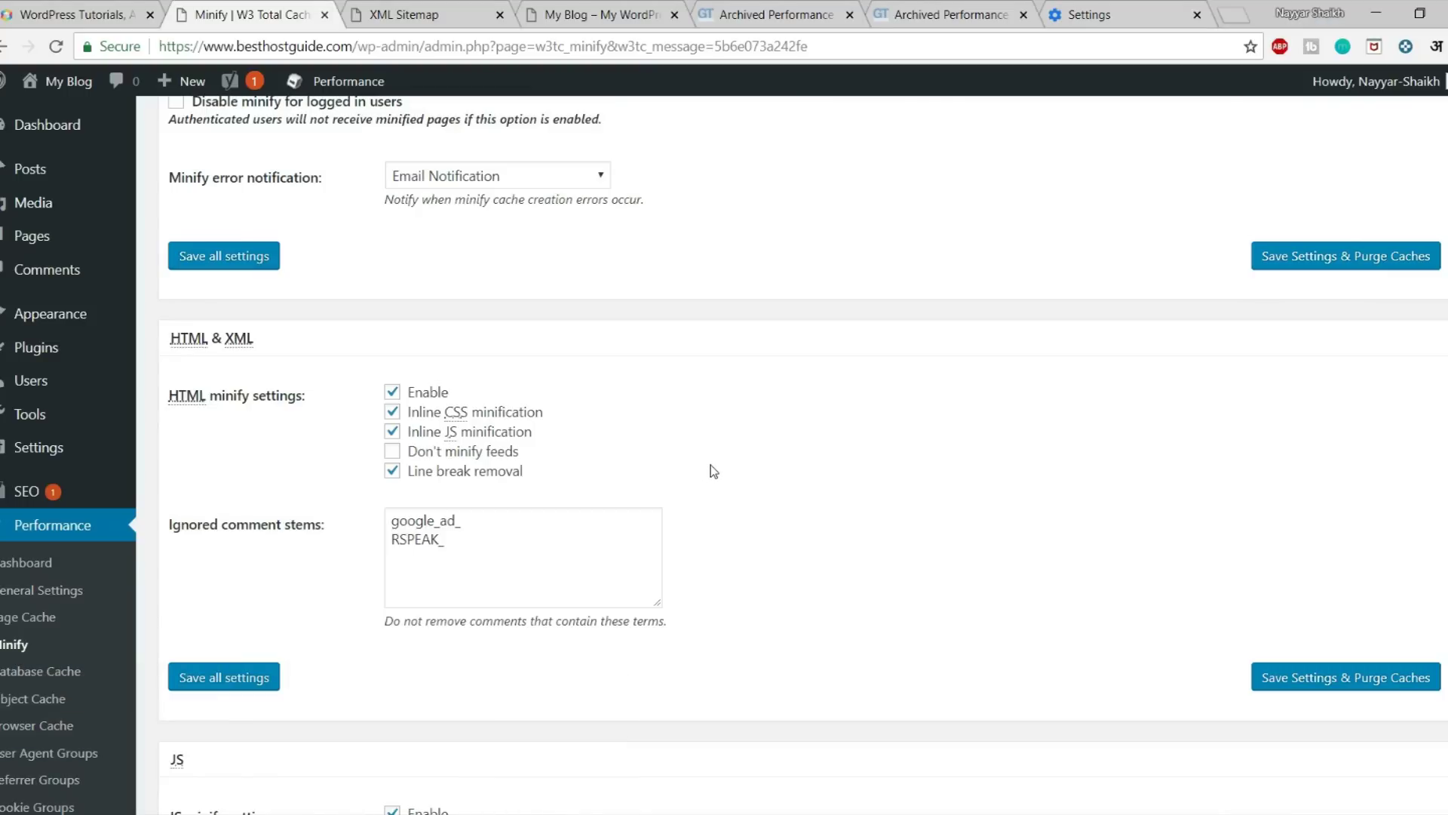
click(392, 411)
click(437, 415)
drag(170, 528, 320, 545)
click(458, 533)
drag(479, 551, 391, 517)
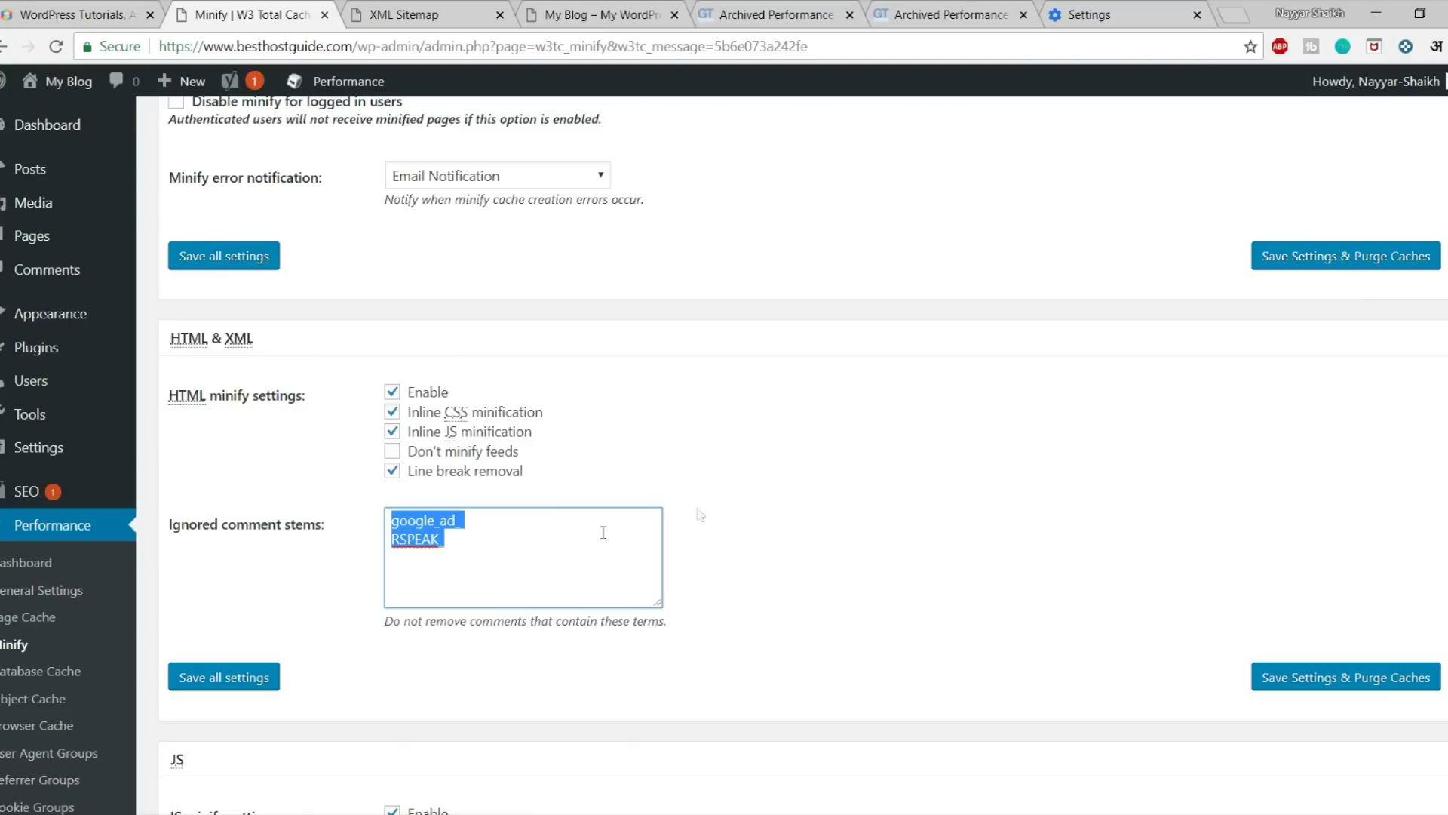
click(566, 527)
drag(527, 520, 369, 524)
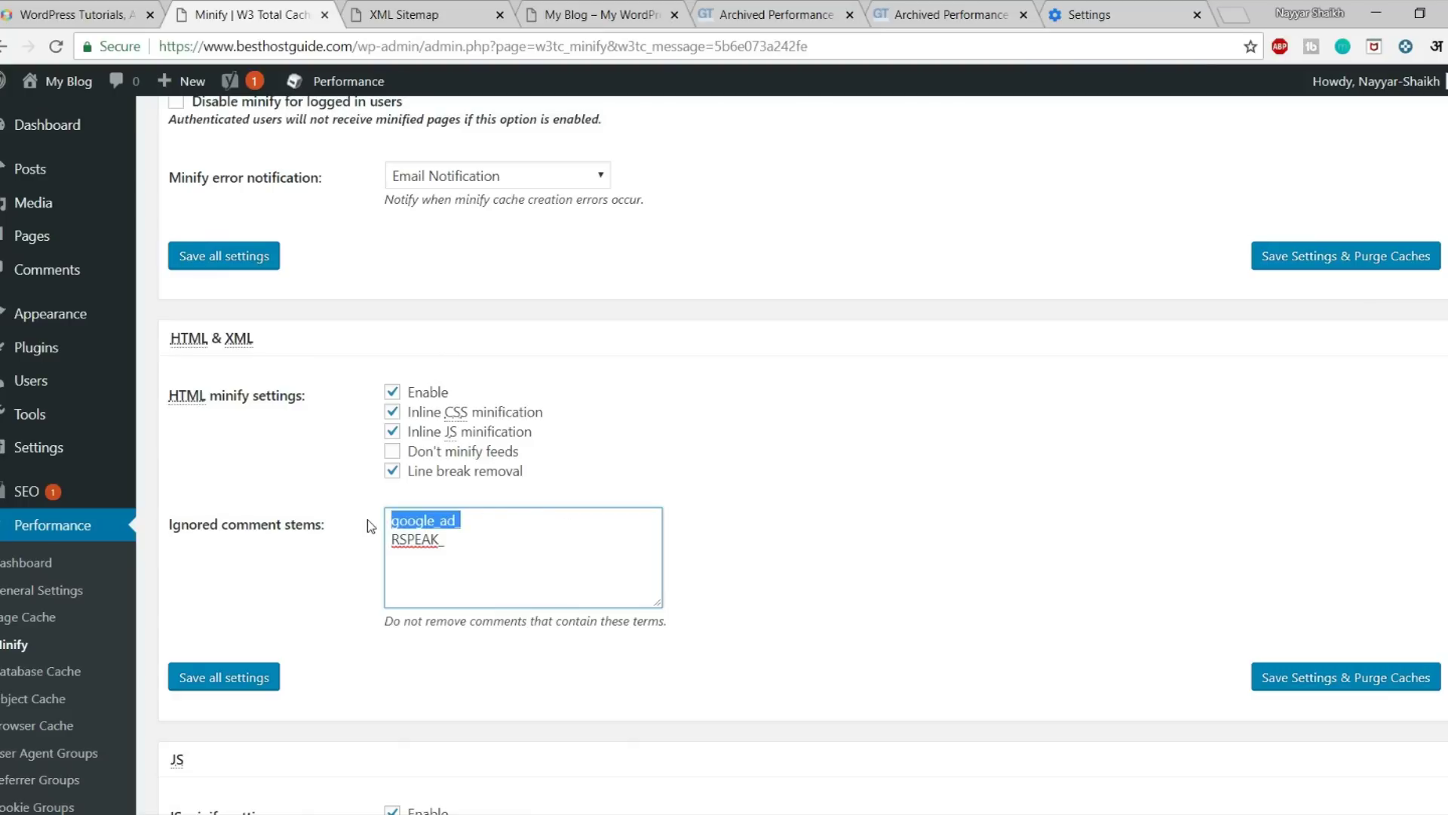
drag(477, 540, 389, 520)
click(747, 471)
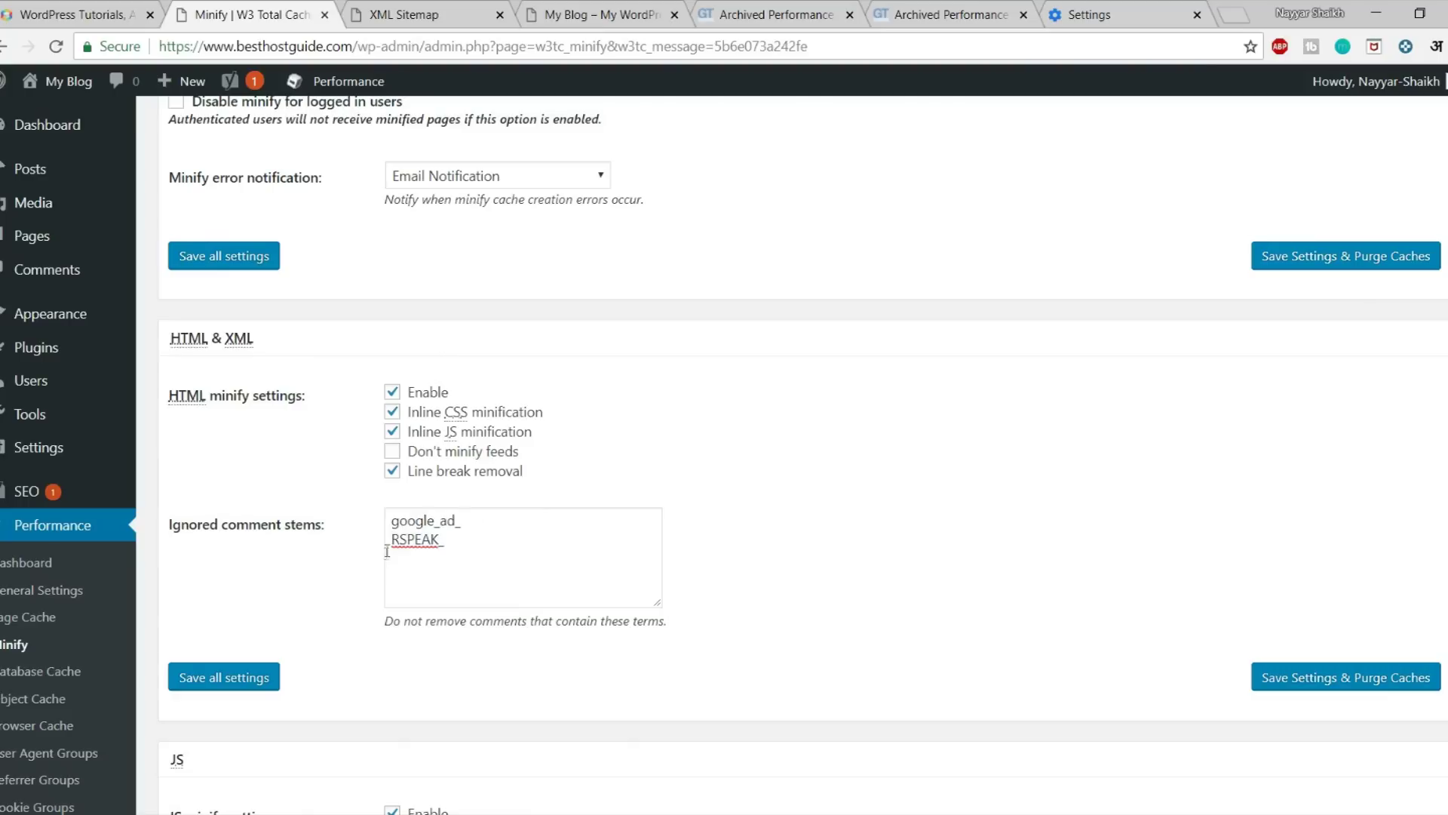
- Enable line break removal in the CSS minify settings and save while purging the caches
scroll(740, 556, down, 5)
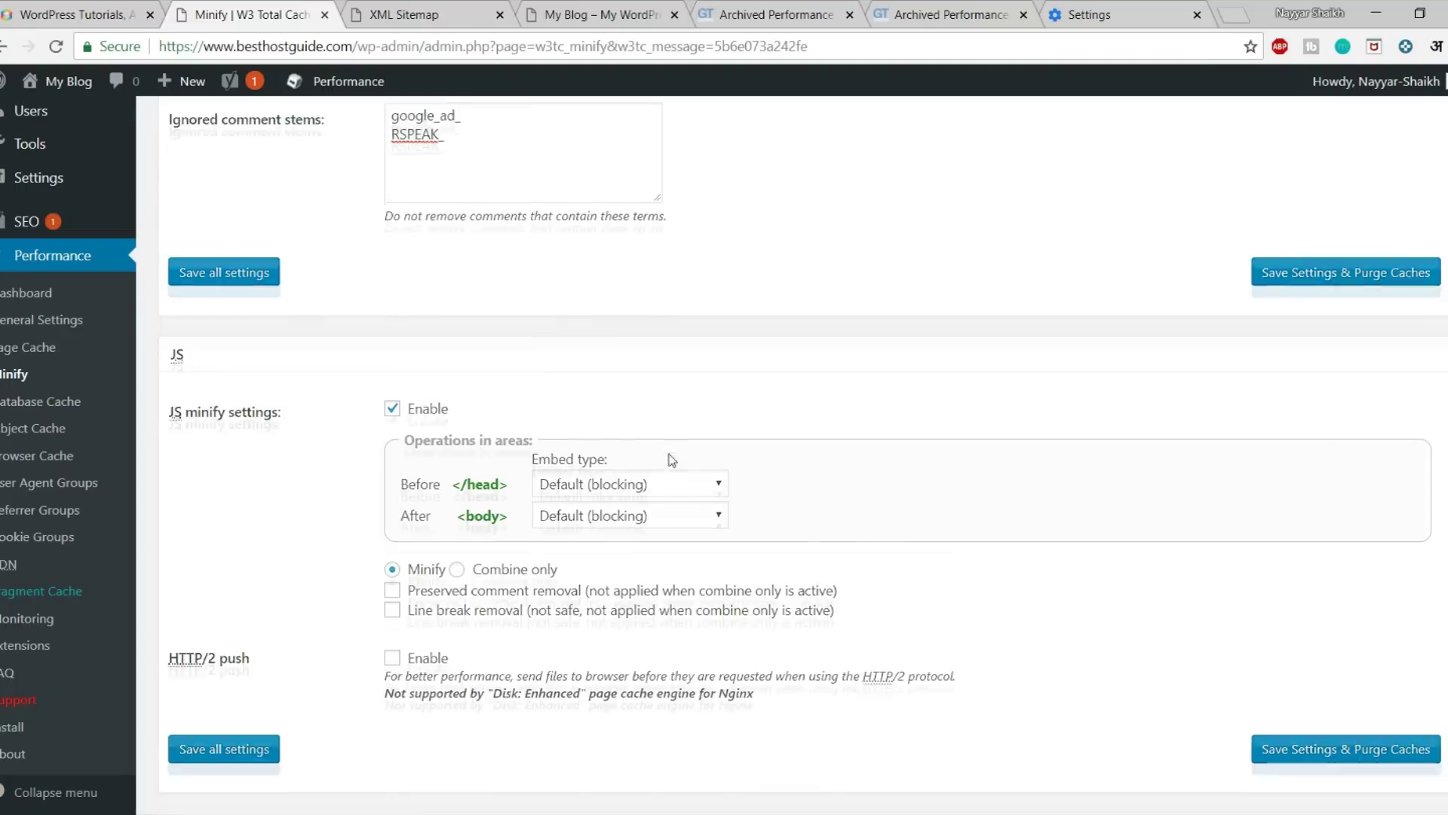
scroll(519, 426, down, 3)
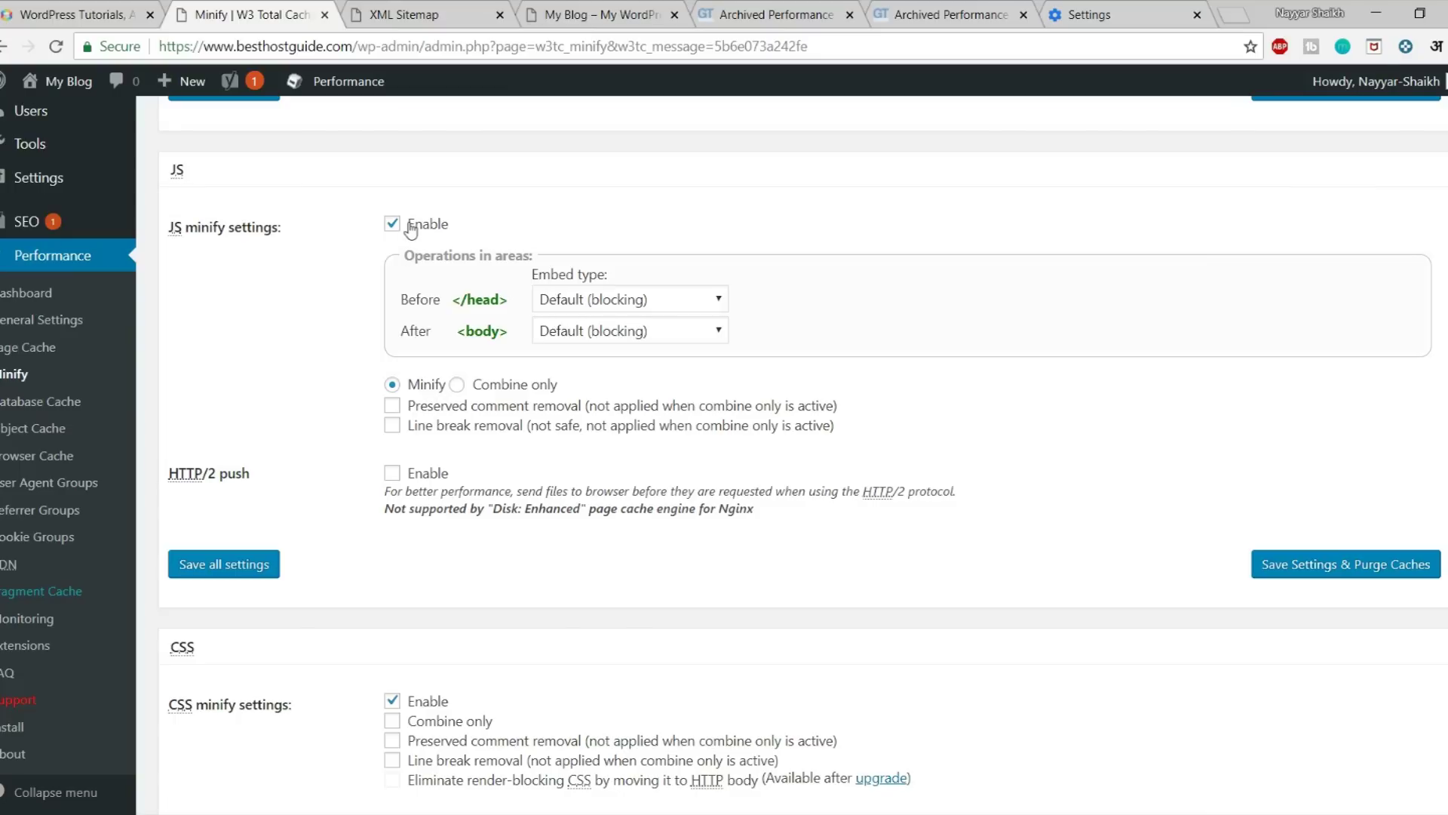
scroll(452, 400, down, 1)
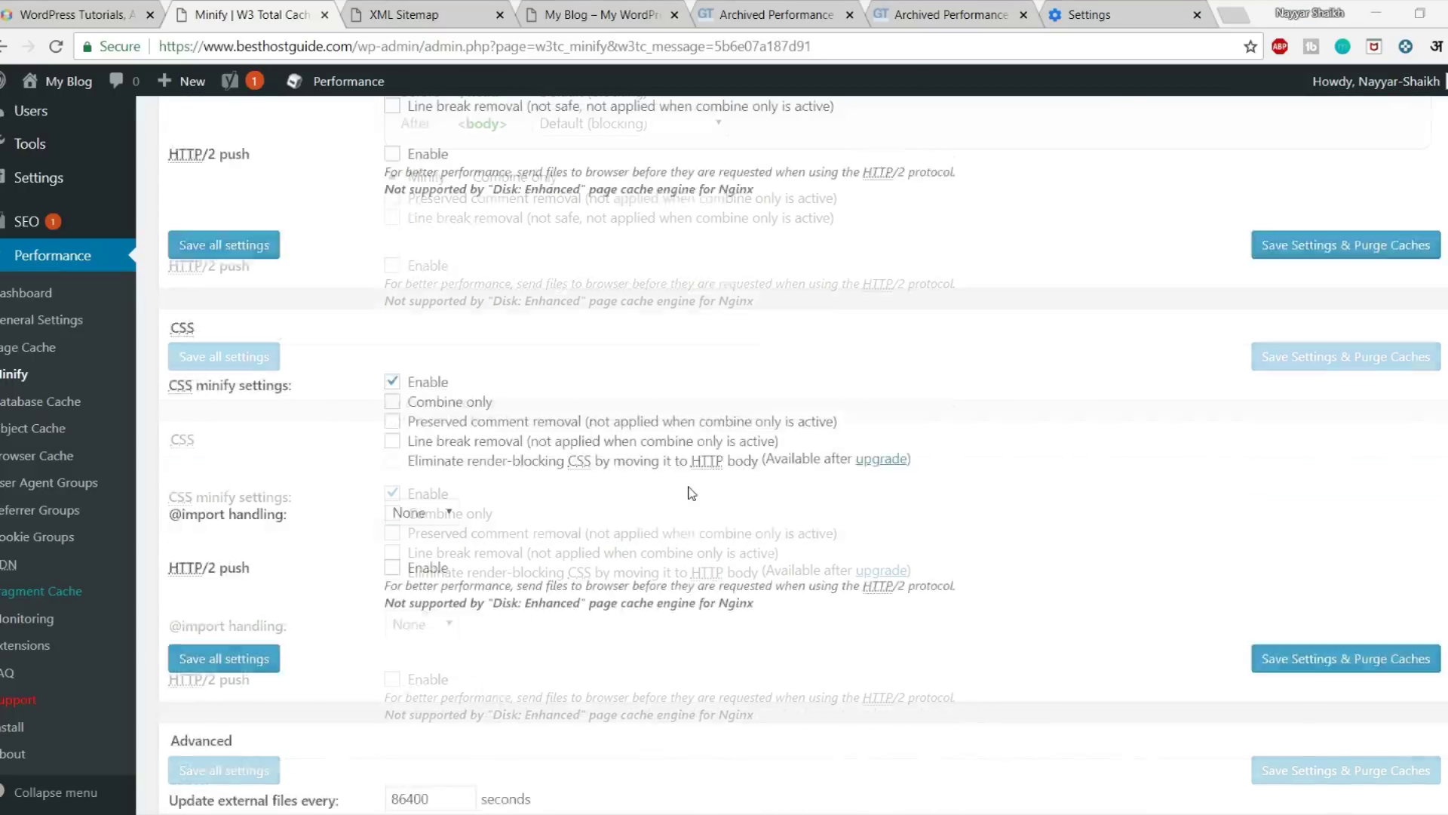
scroll(686, 495, down, 3)
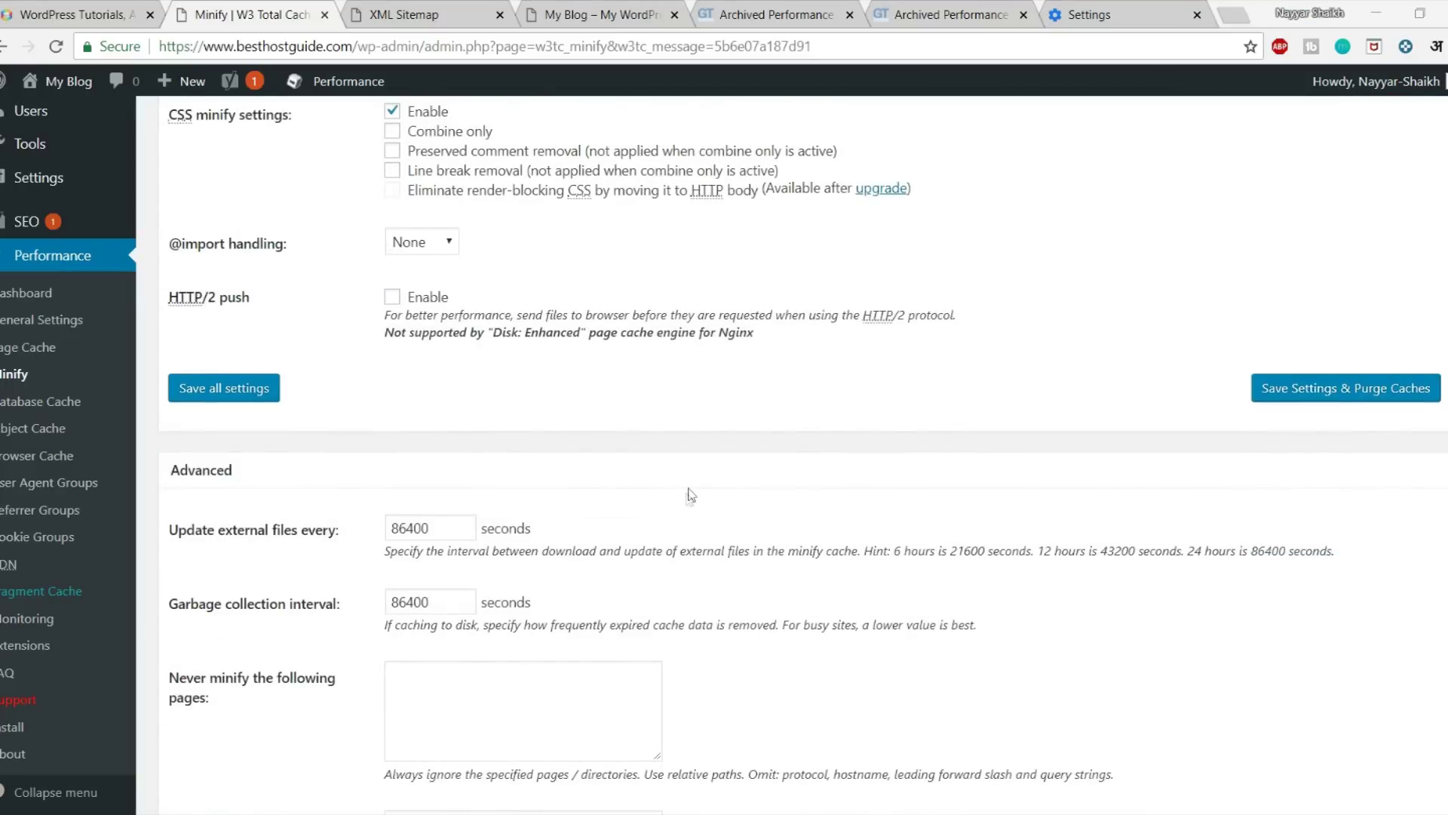
scroll(687, 495, up, 10)
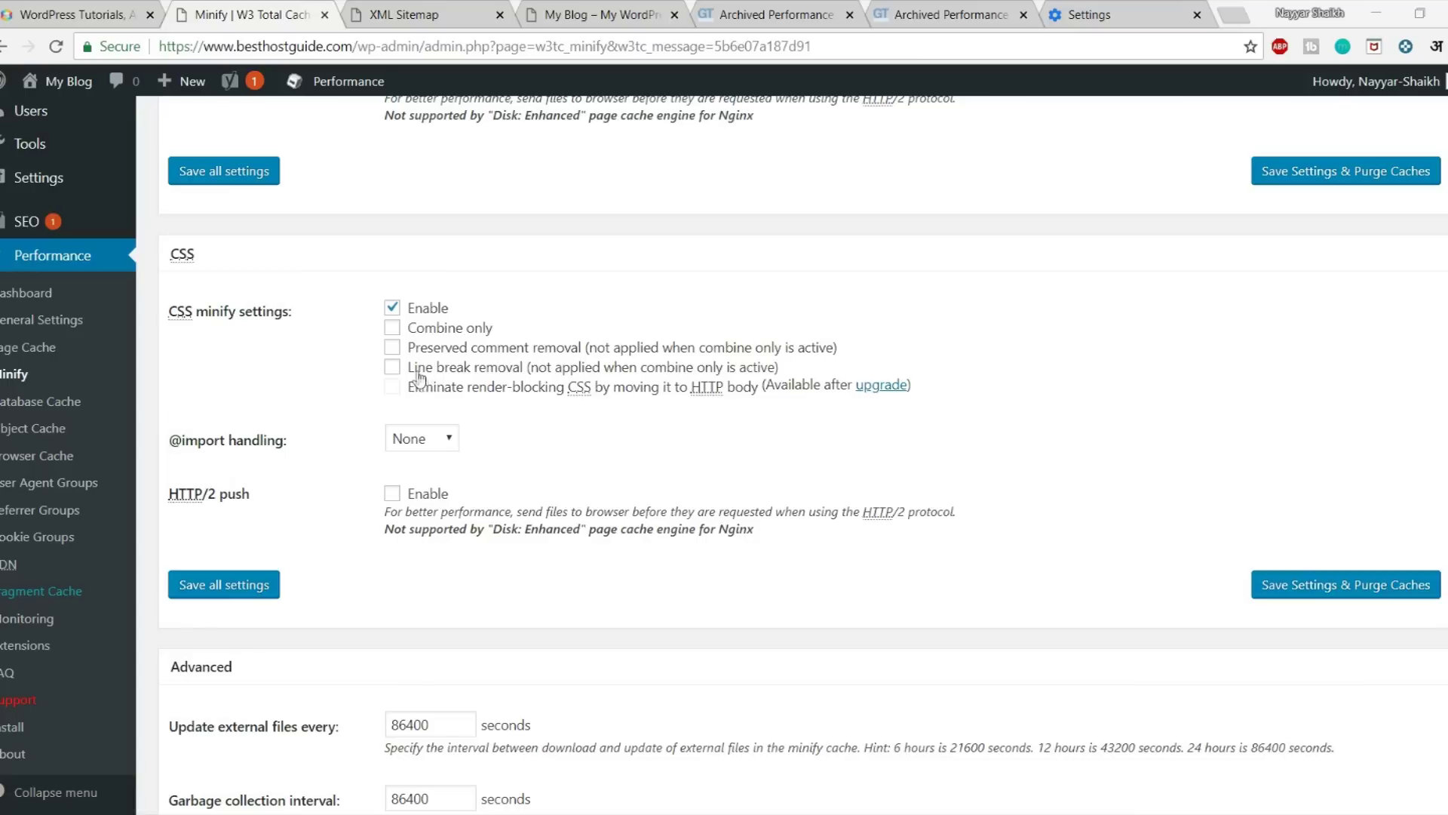
click(393, 368)
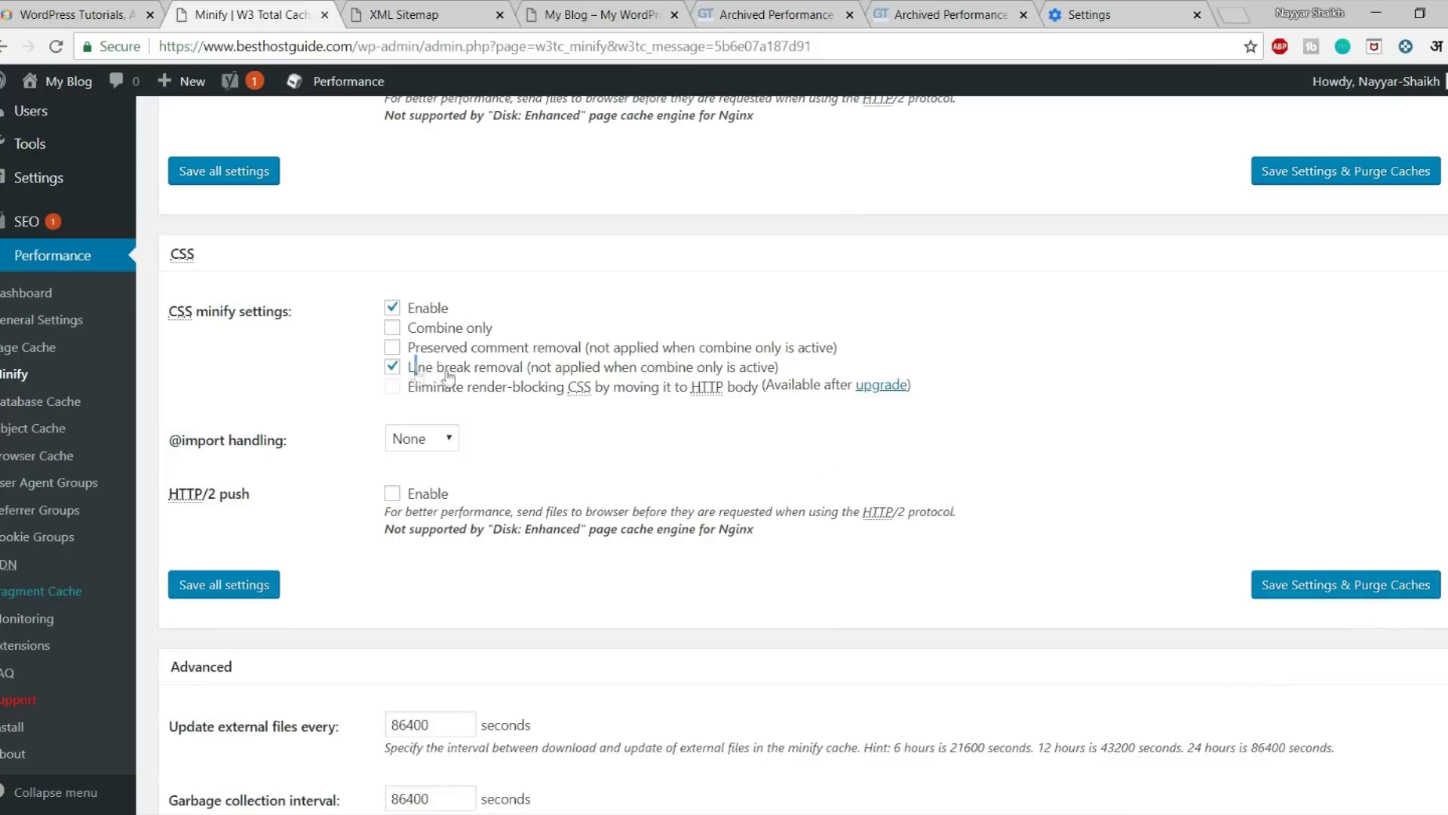
drag(414, 366, 544, 389)
click(1301, 592)
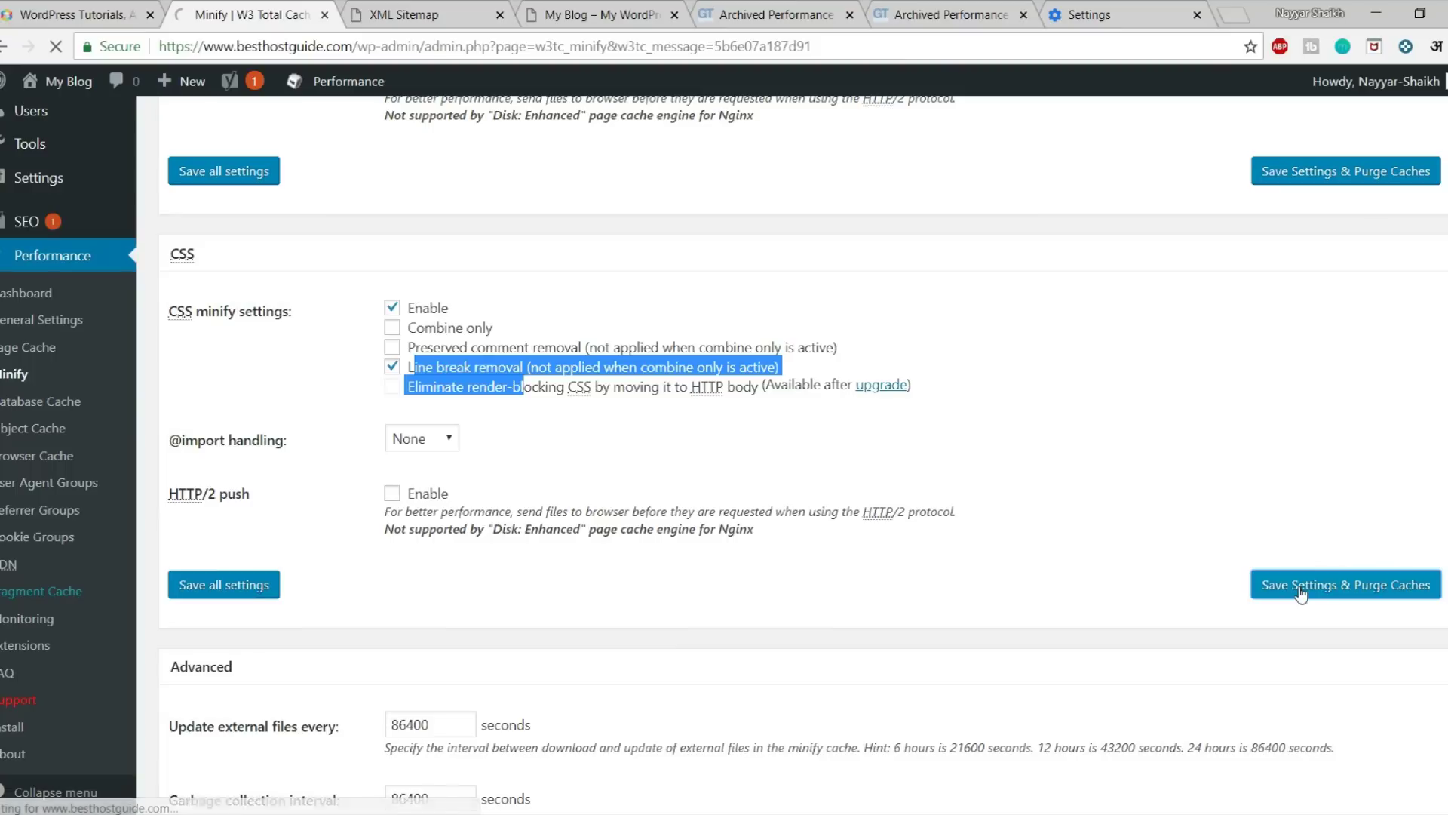
- Review the advanced Minify options, and open the Database Cache settings to look over their general and advanced sections
scroll(904, 478, down, 6)
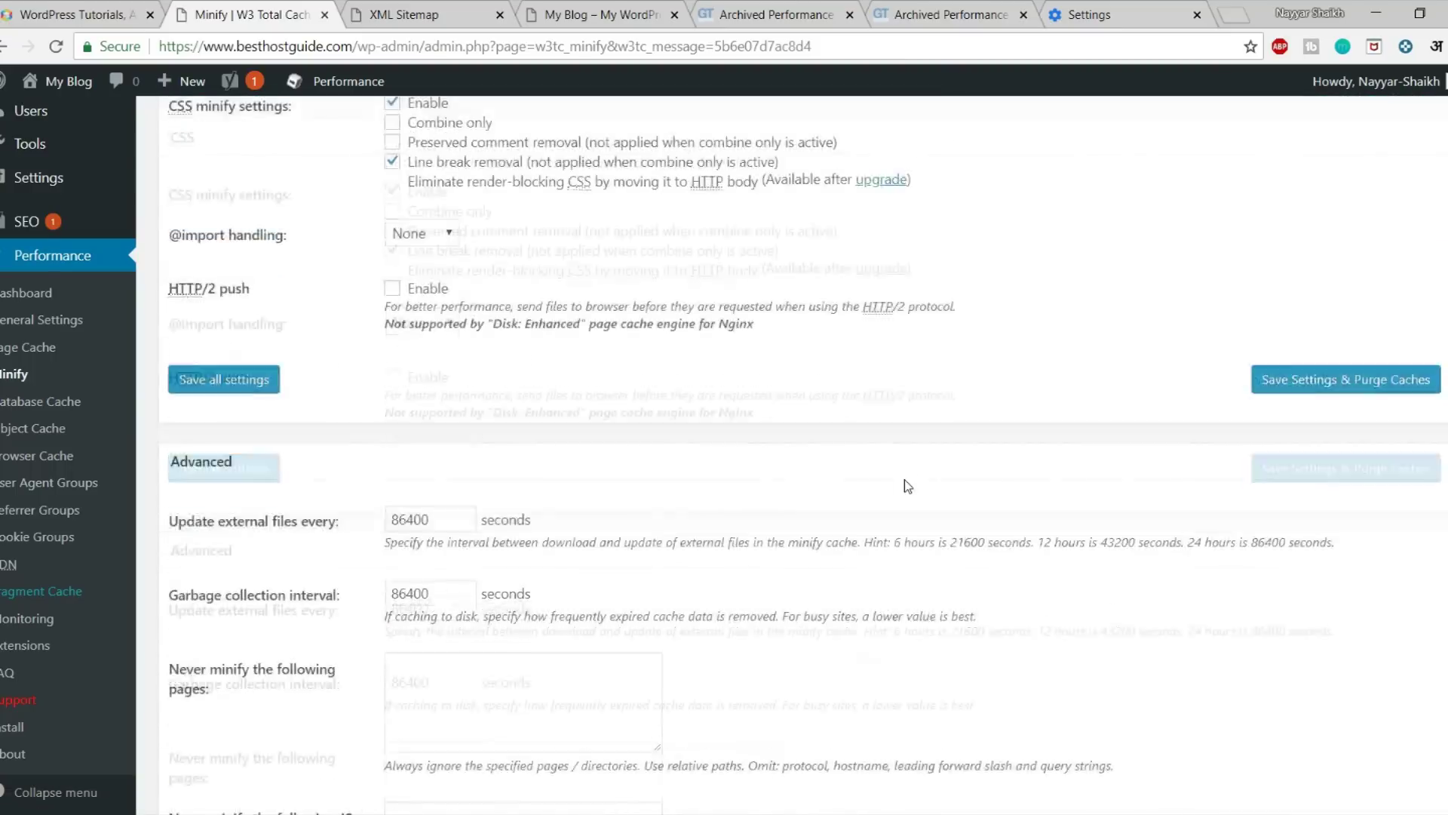
scroll(904, 478, down, 9)
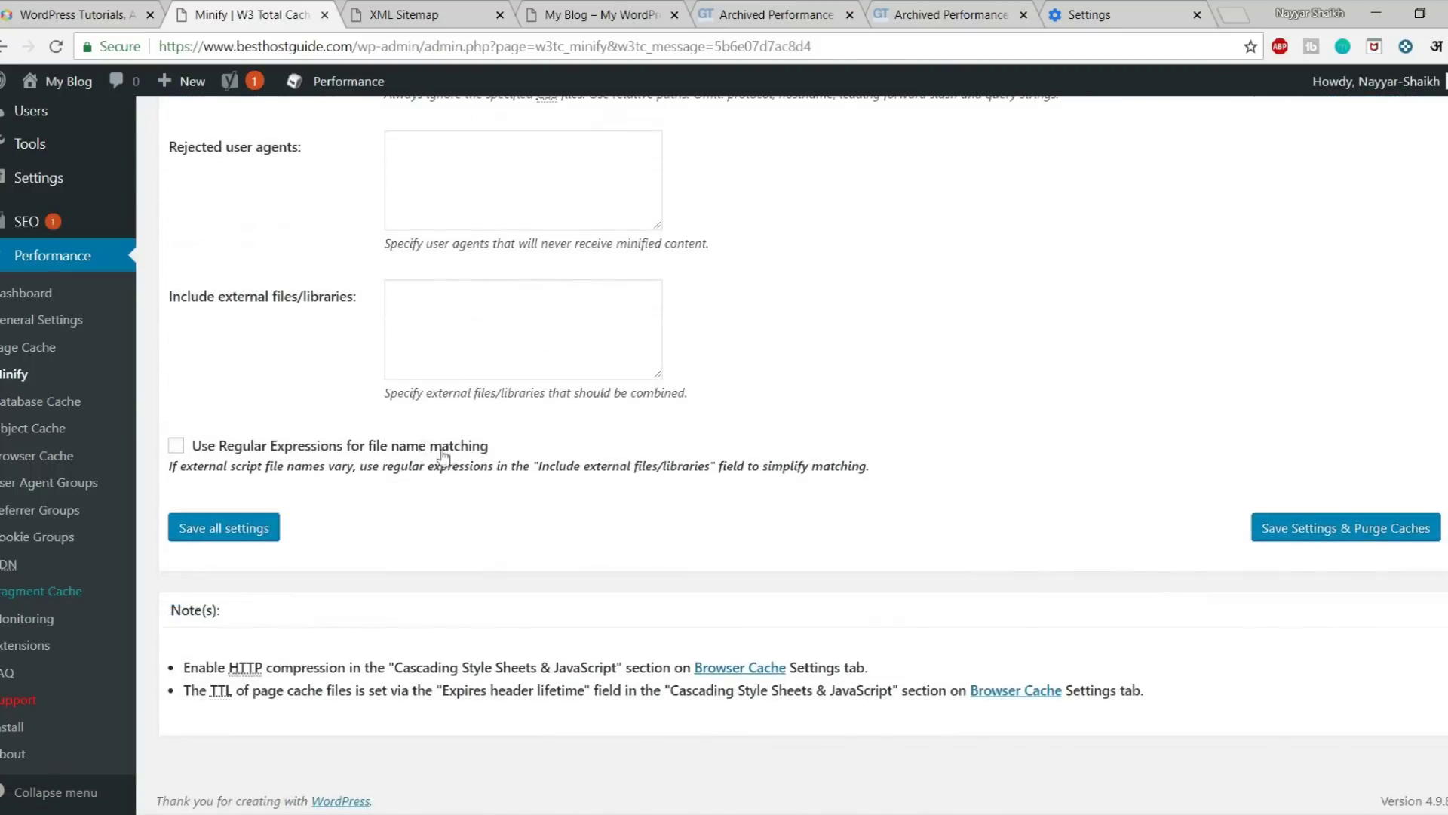
scroll(613, 510, up, 8)
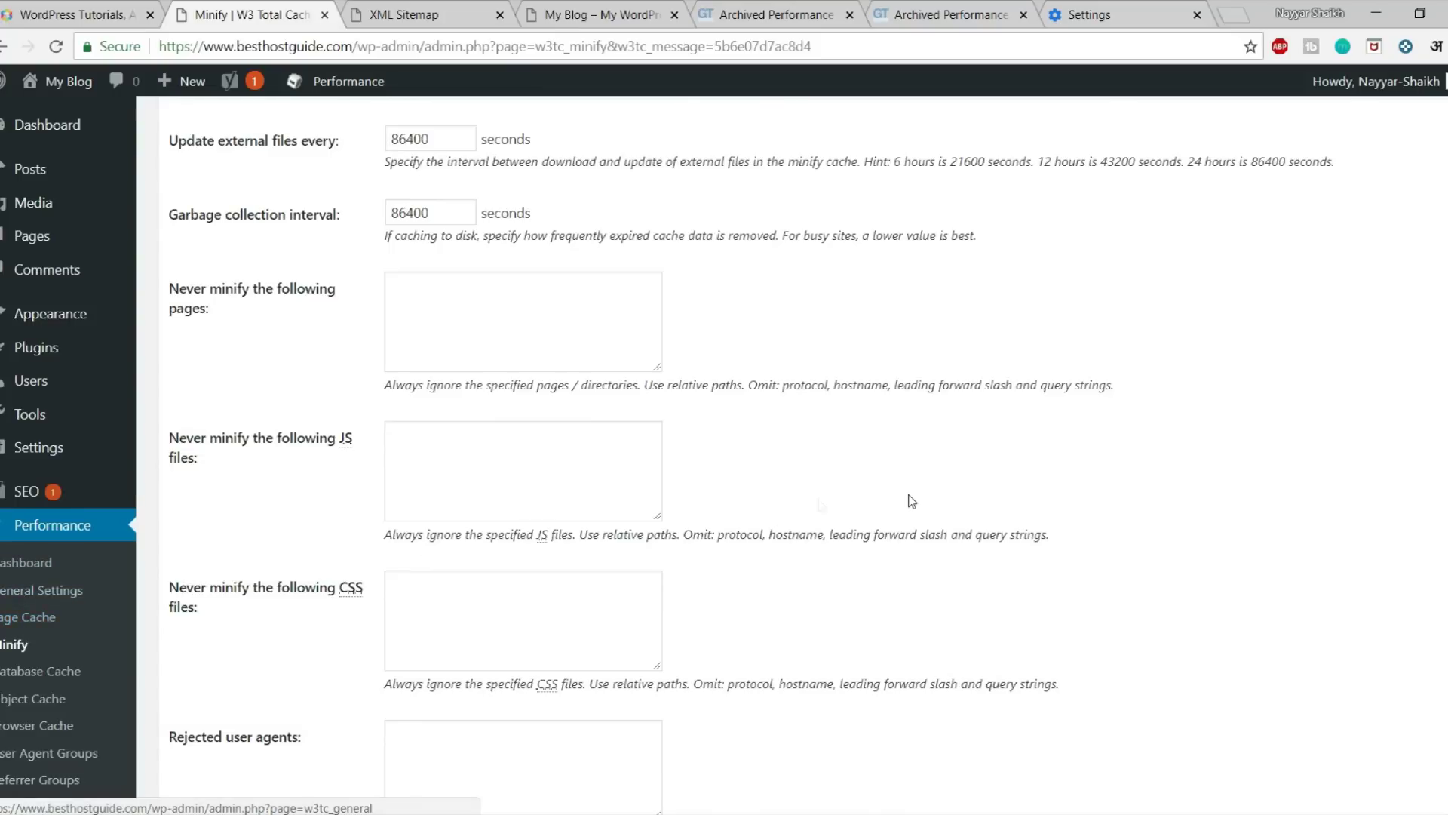
scroll(868, 501, down, 6)
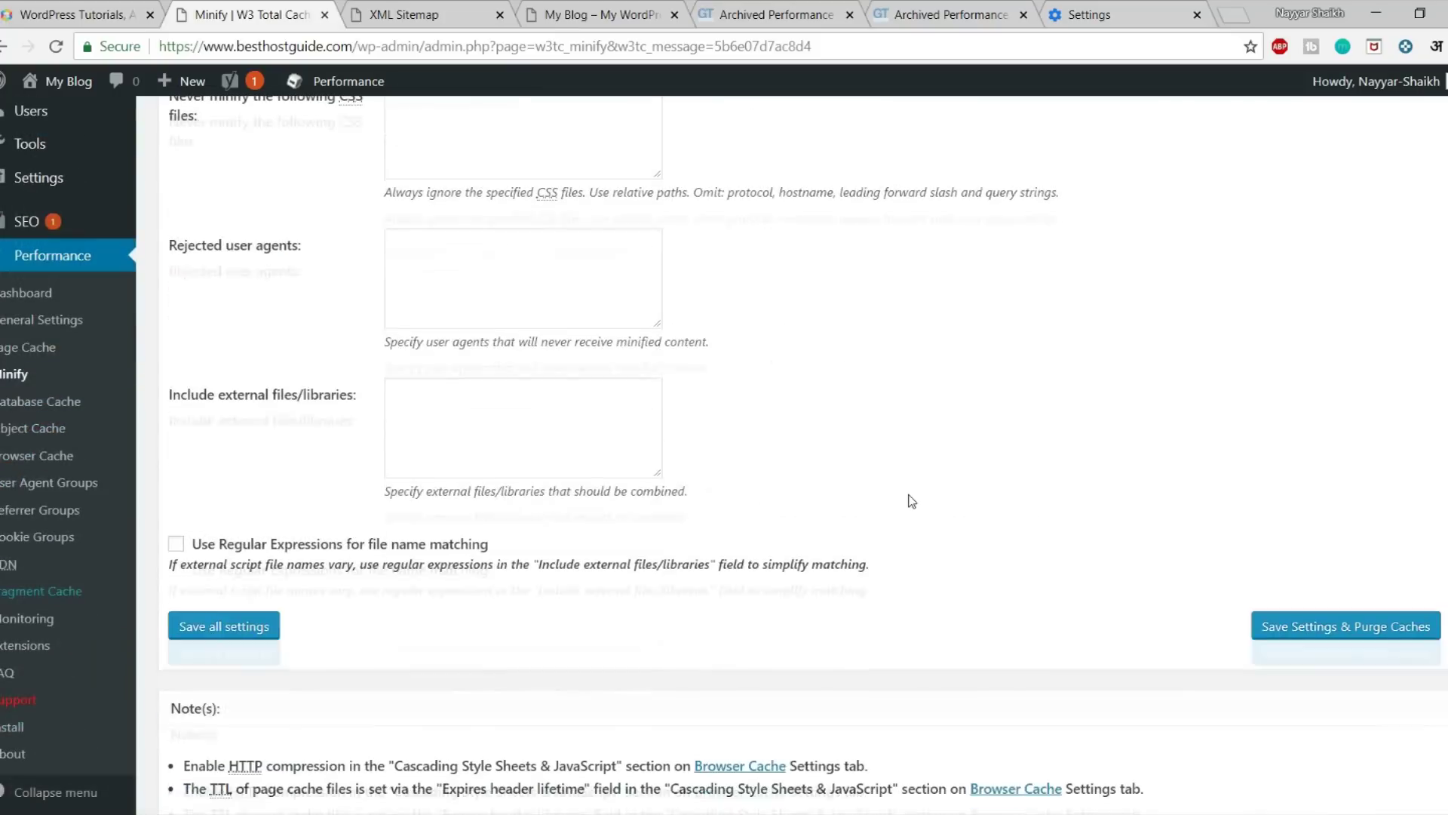
click(54, 406)
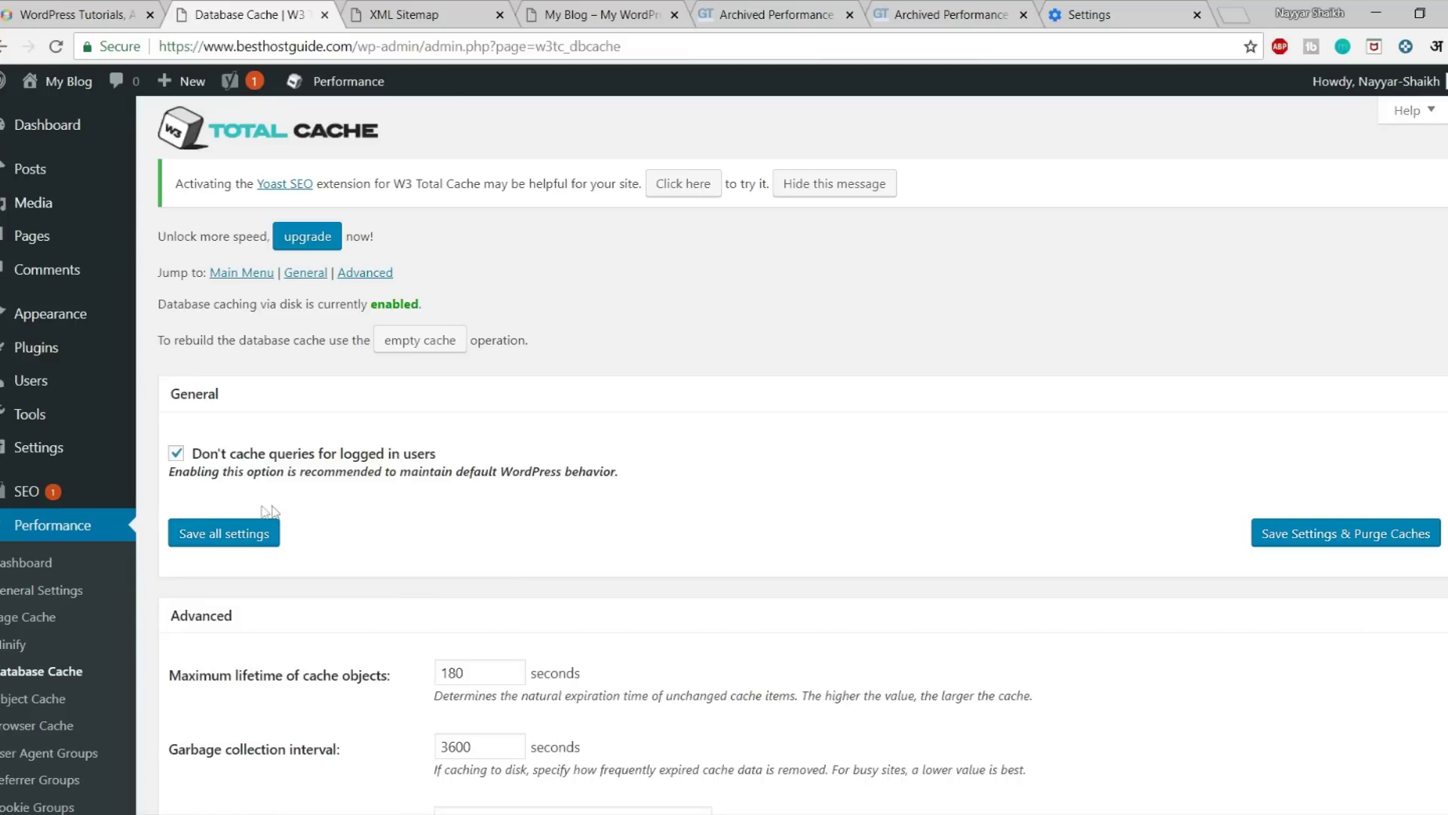
scroll(724, 452, down, 4)
scroll(602, 400, down, 6)
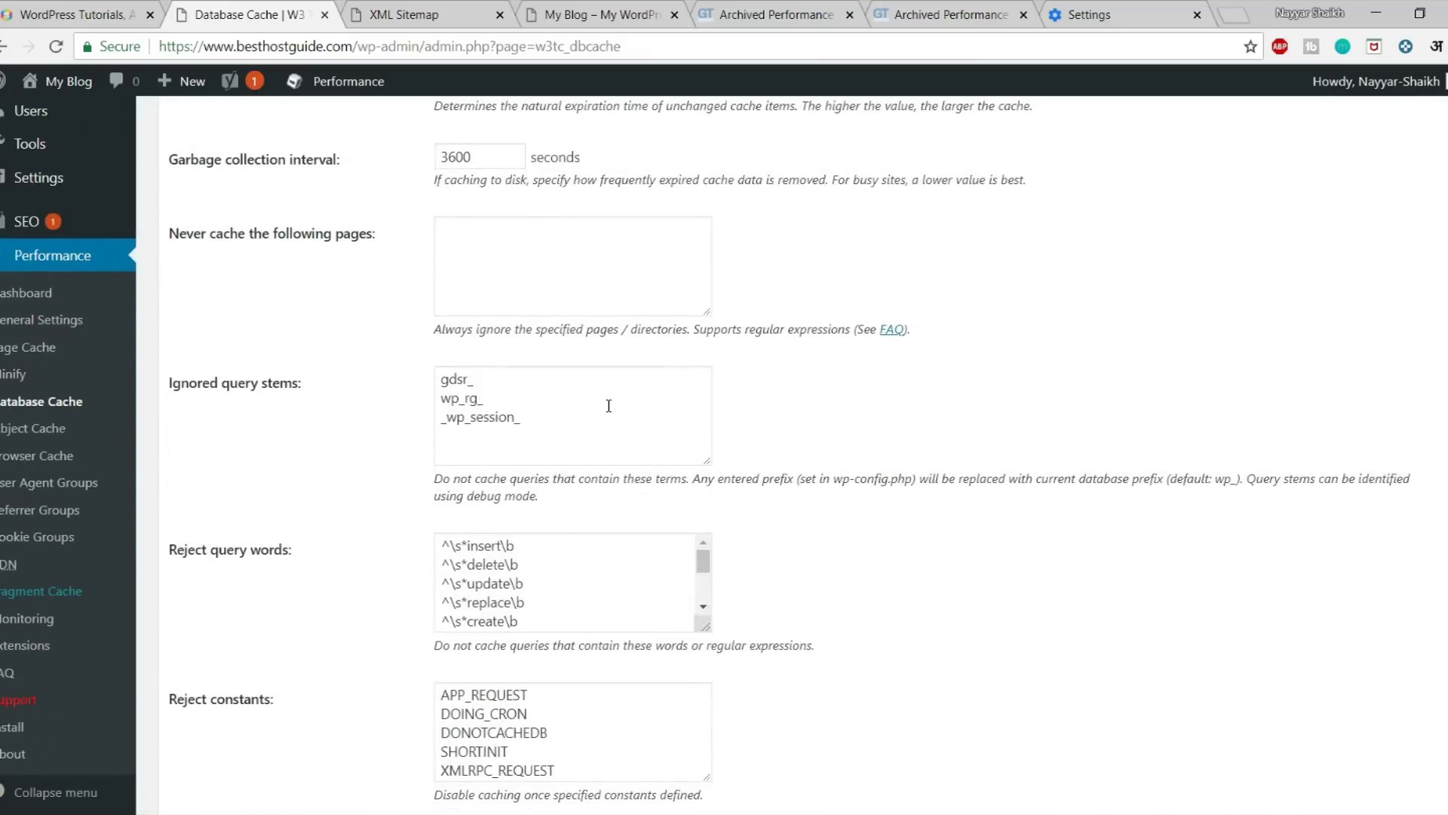
scroll(747, 473, up, 8)
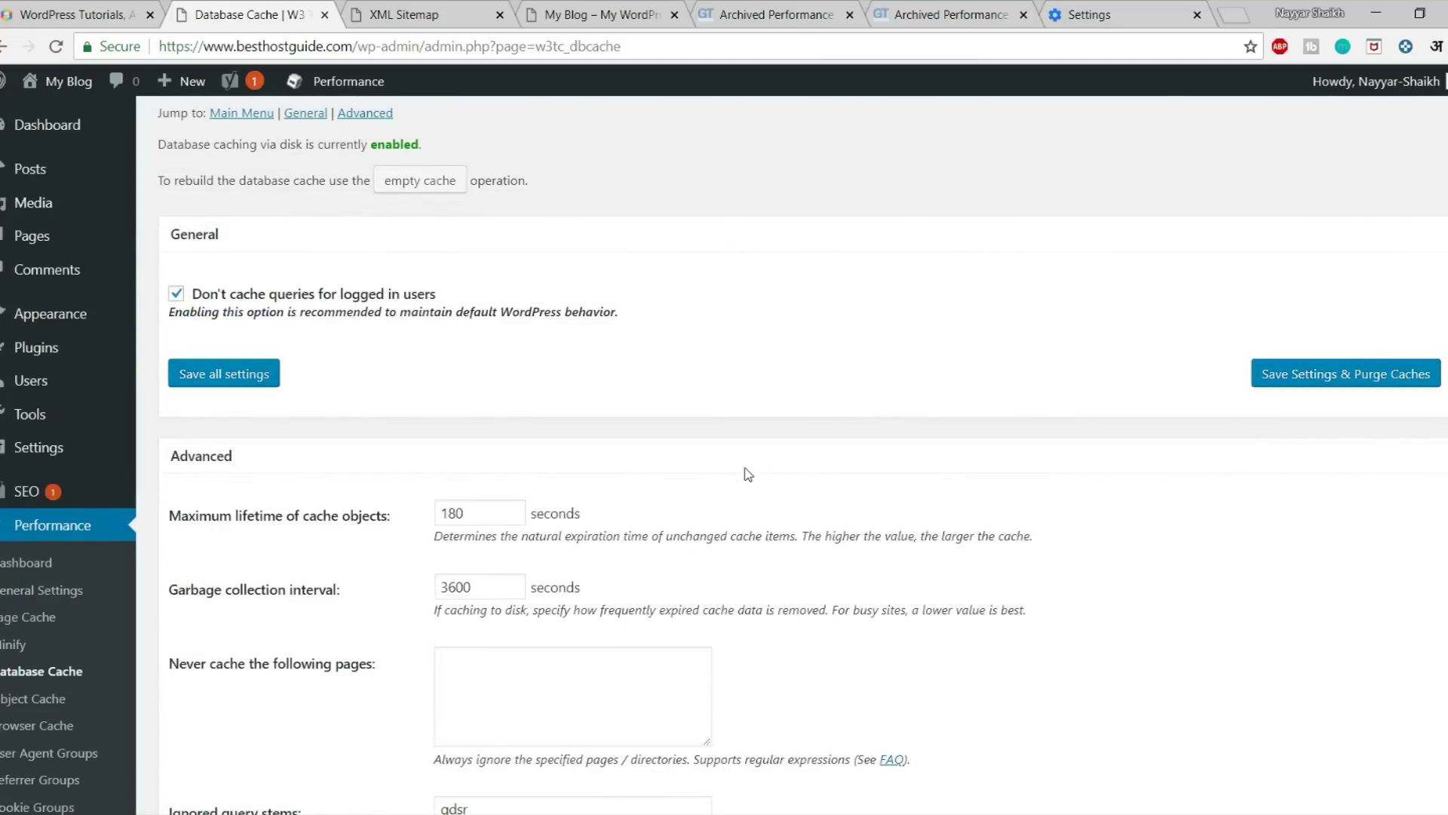
scroll(748, 474, down, 3)
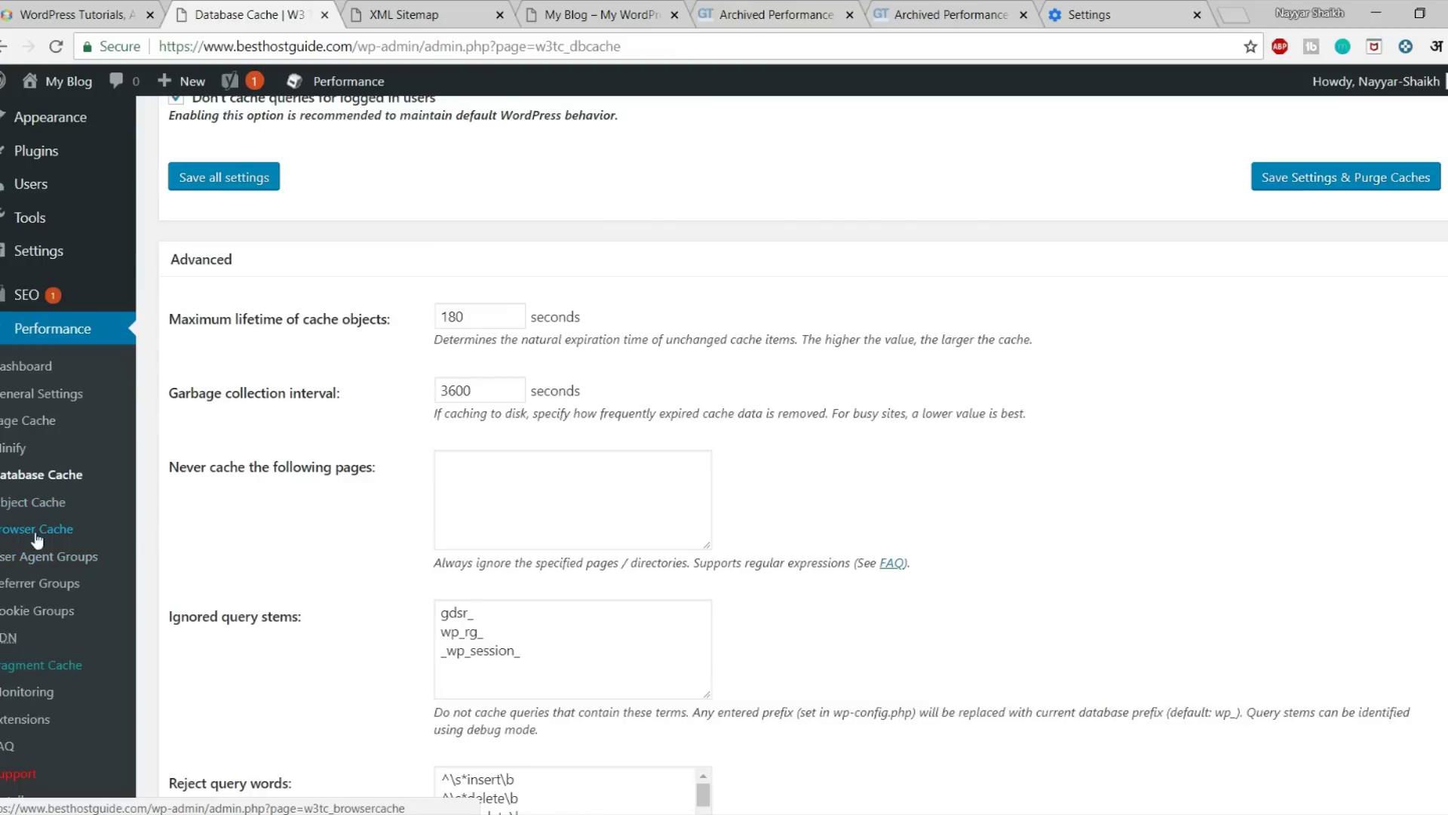
- In the general Browser Cache settings, enable the expires header, cache control header, W3 Total Cache header and prevention of object caching after settings change
click(39, 537)
scroll(706, 446, down, 3)
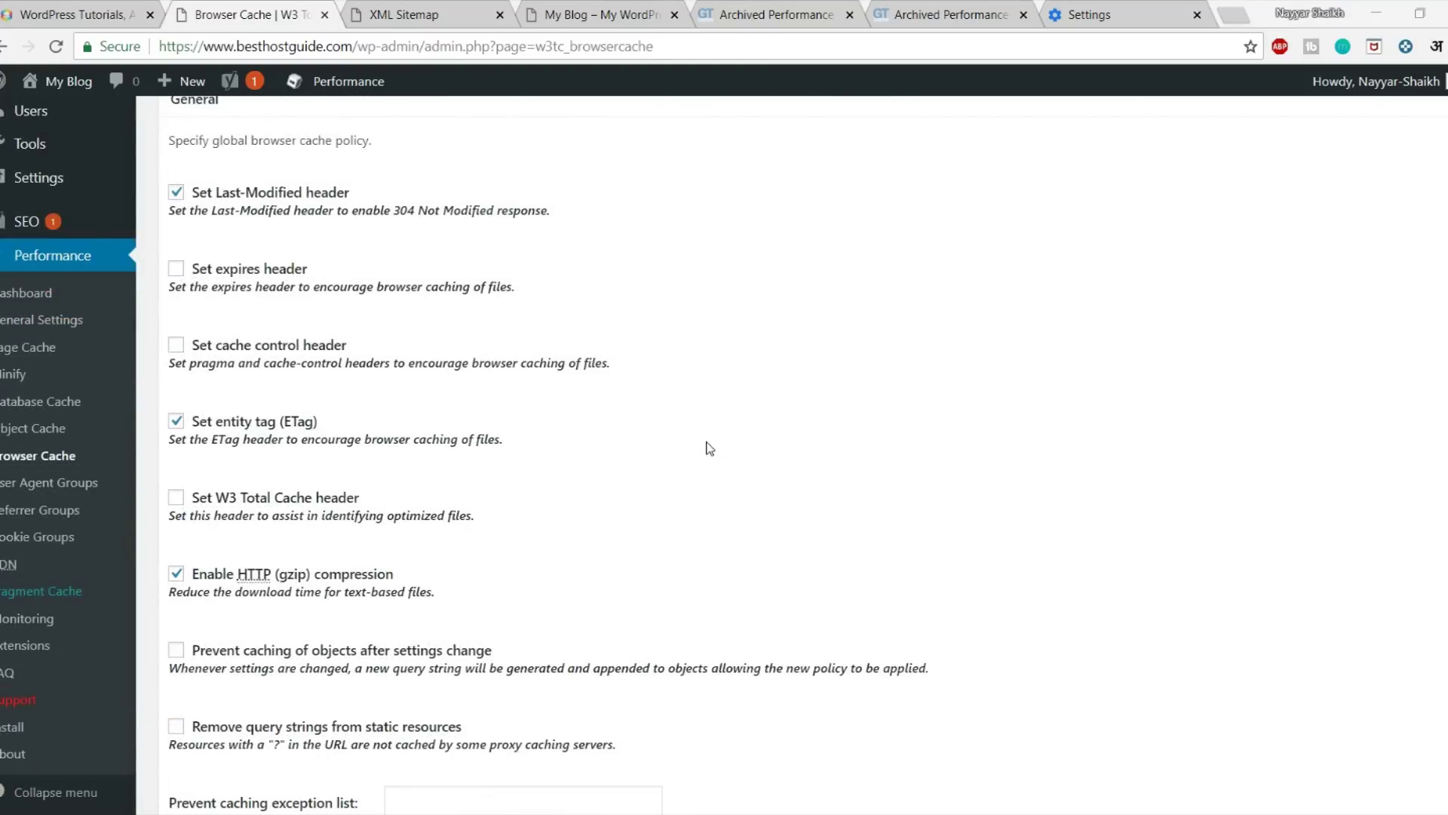
click(242, 269)
click(242, 349)
click(218, 499)
scroll(361, 594, down, 1)
click(241, 553)
scroll(569, 546, up, 2)
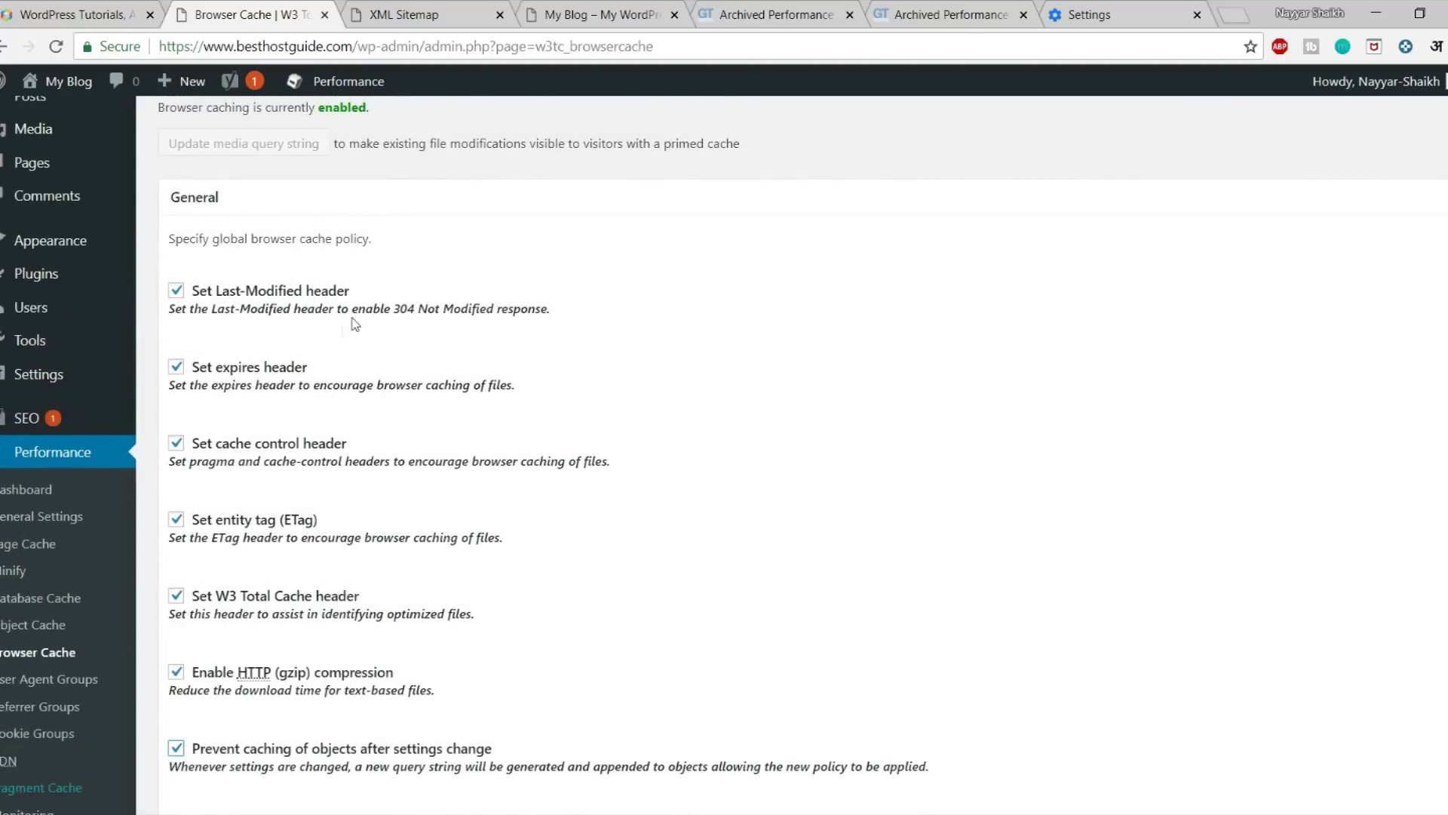
- Check the rest of the general browser cache policy, and save it while purging the caches
scroll(678, 354, down, 1)
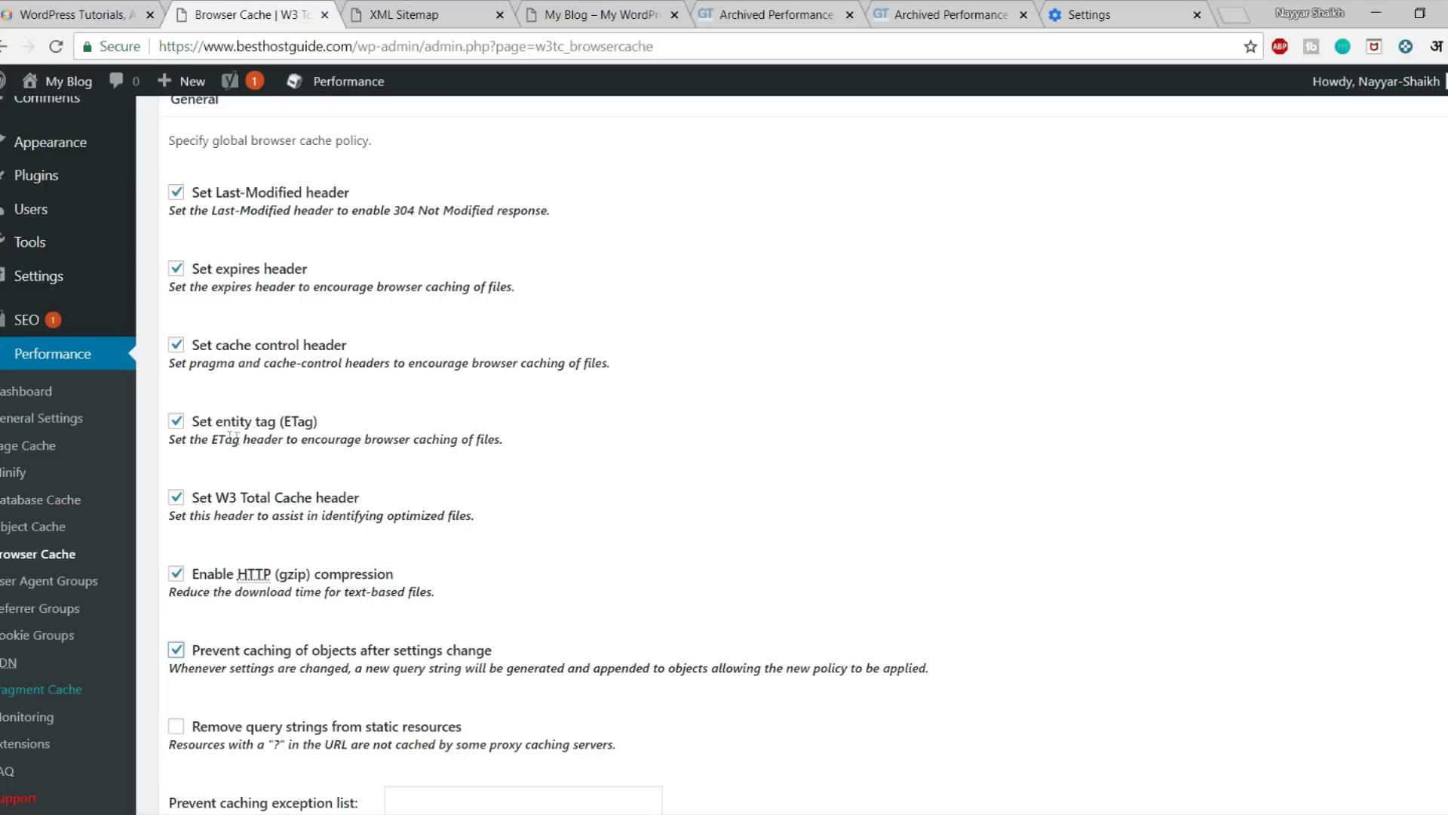
scroll(588, 476, down, 1)
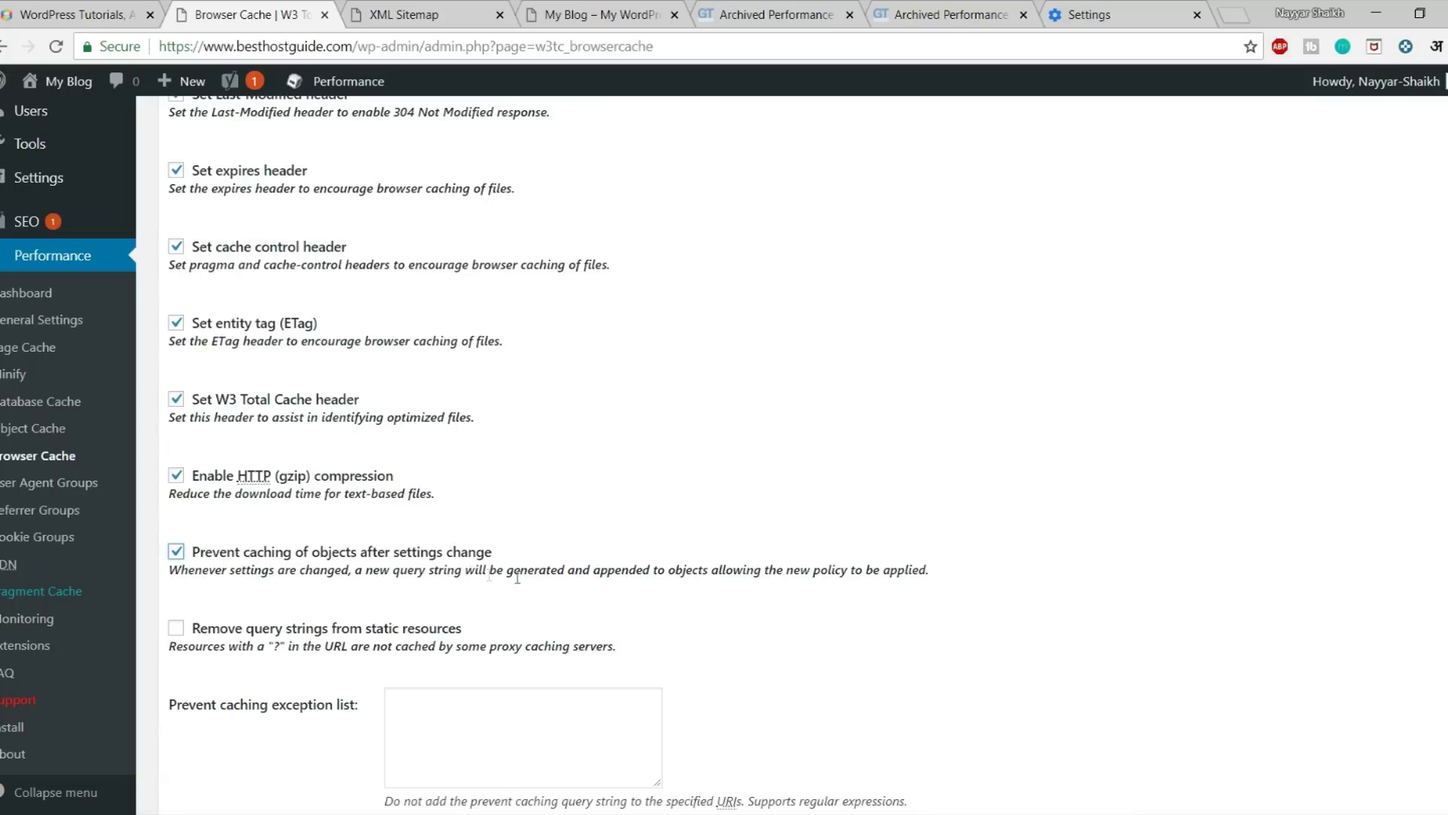
scroll(381, 541, down, 3)
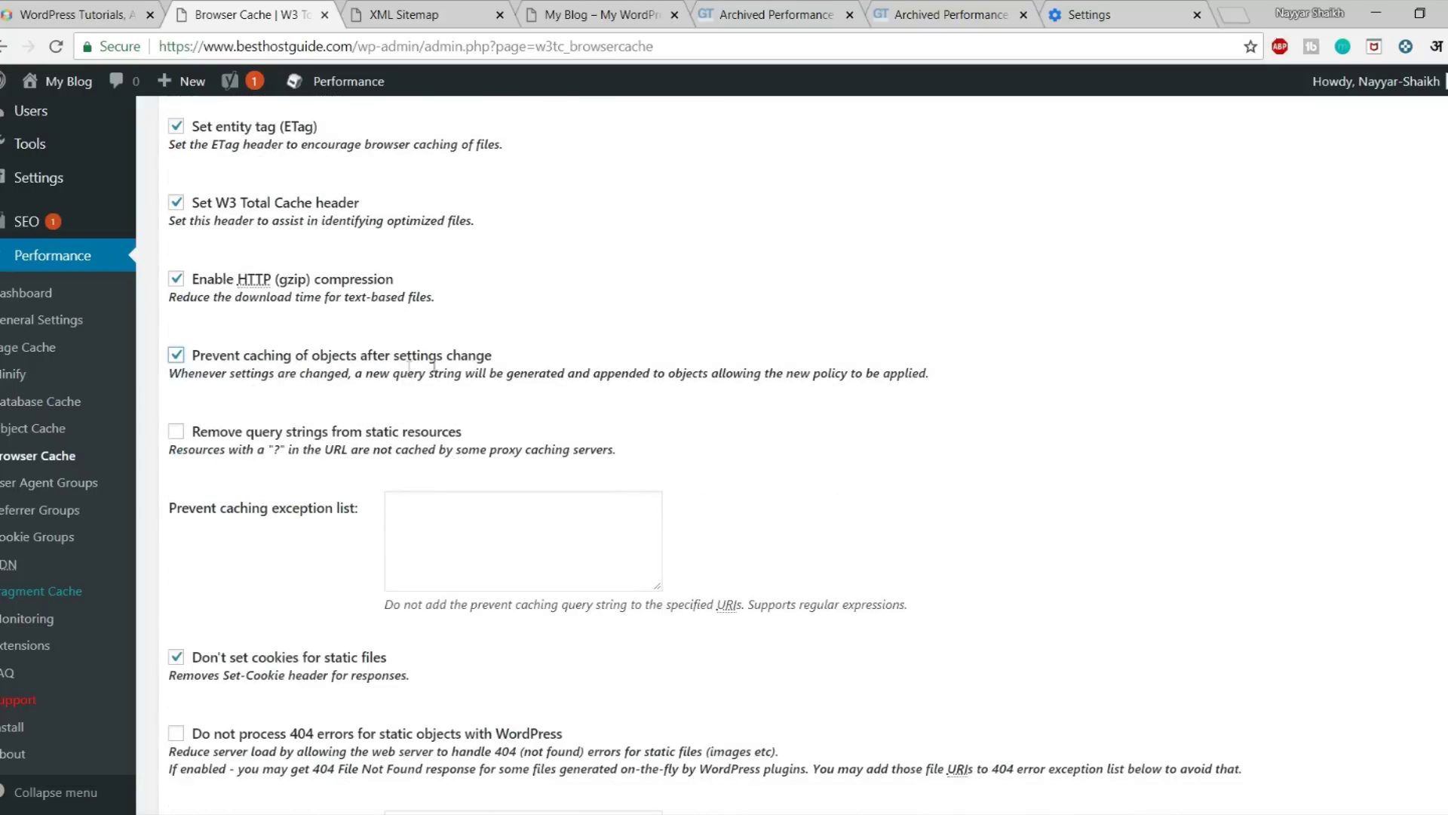
scroll(409, 468, down, 4)
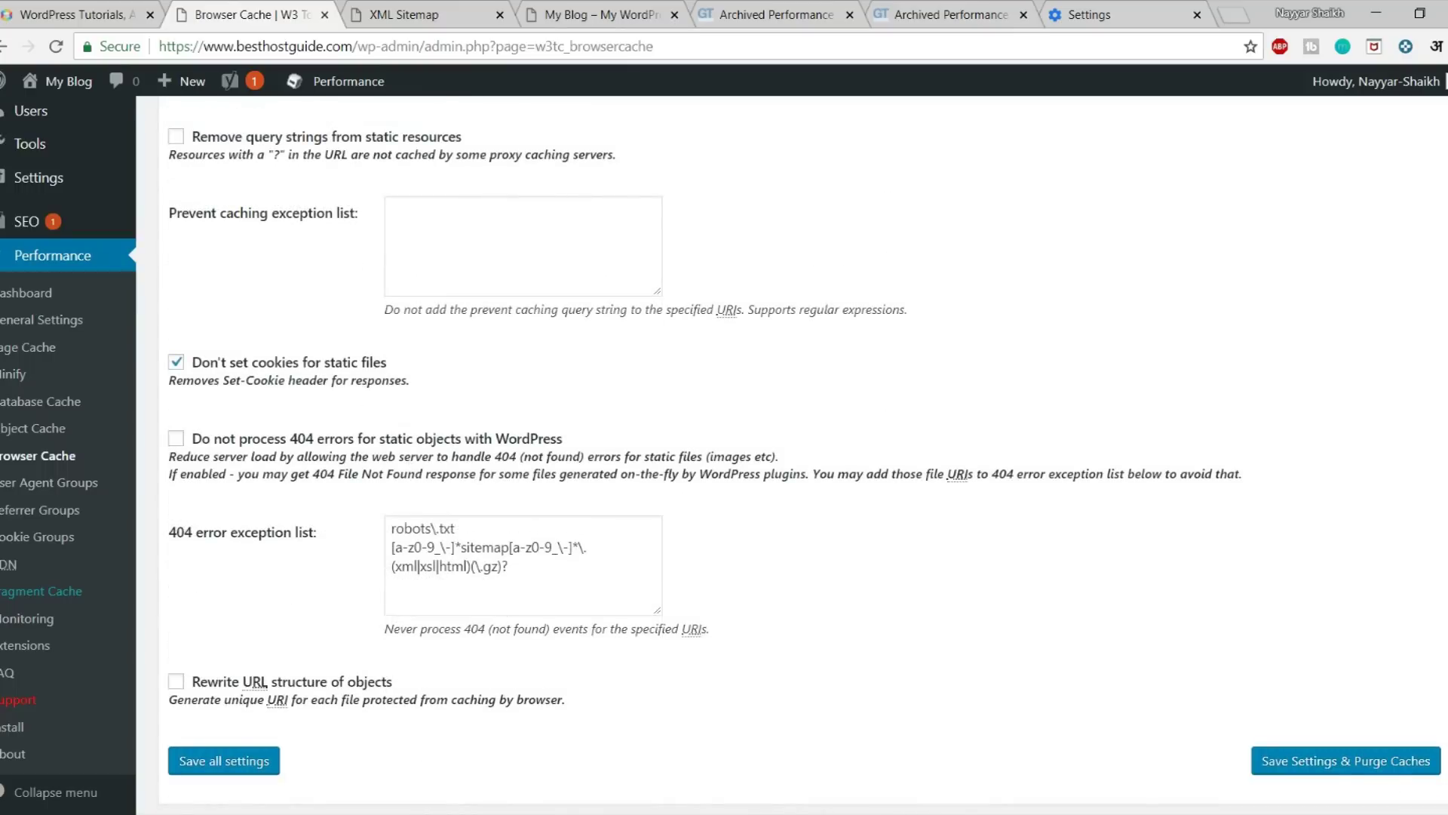
click(1332, 767)
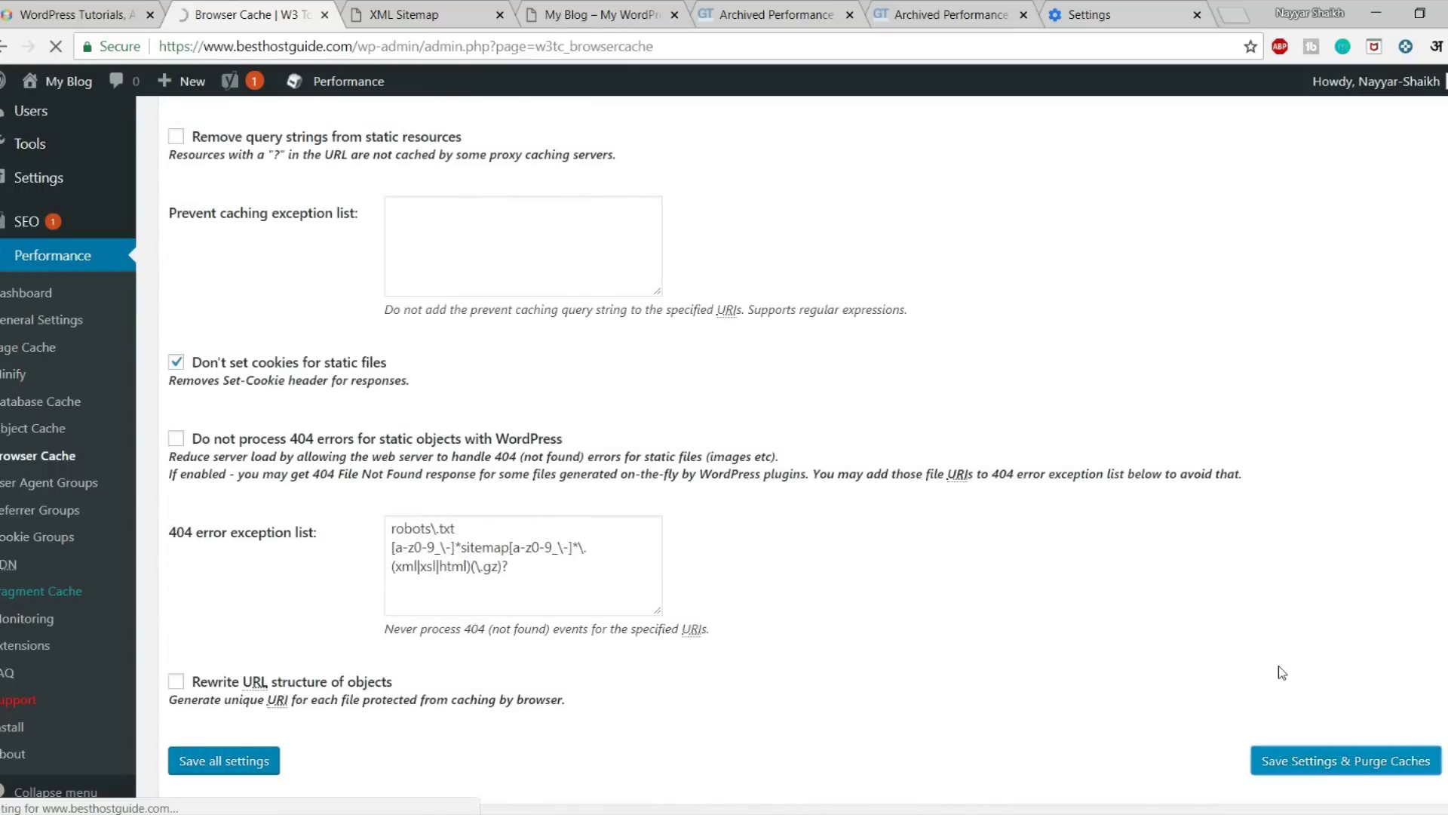
- Review the CSS & JS browser cache policy, from the Last-Modified header to cookies for static files, and save while purging the caches
scroll(819, 585, down, 9)
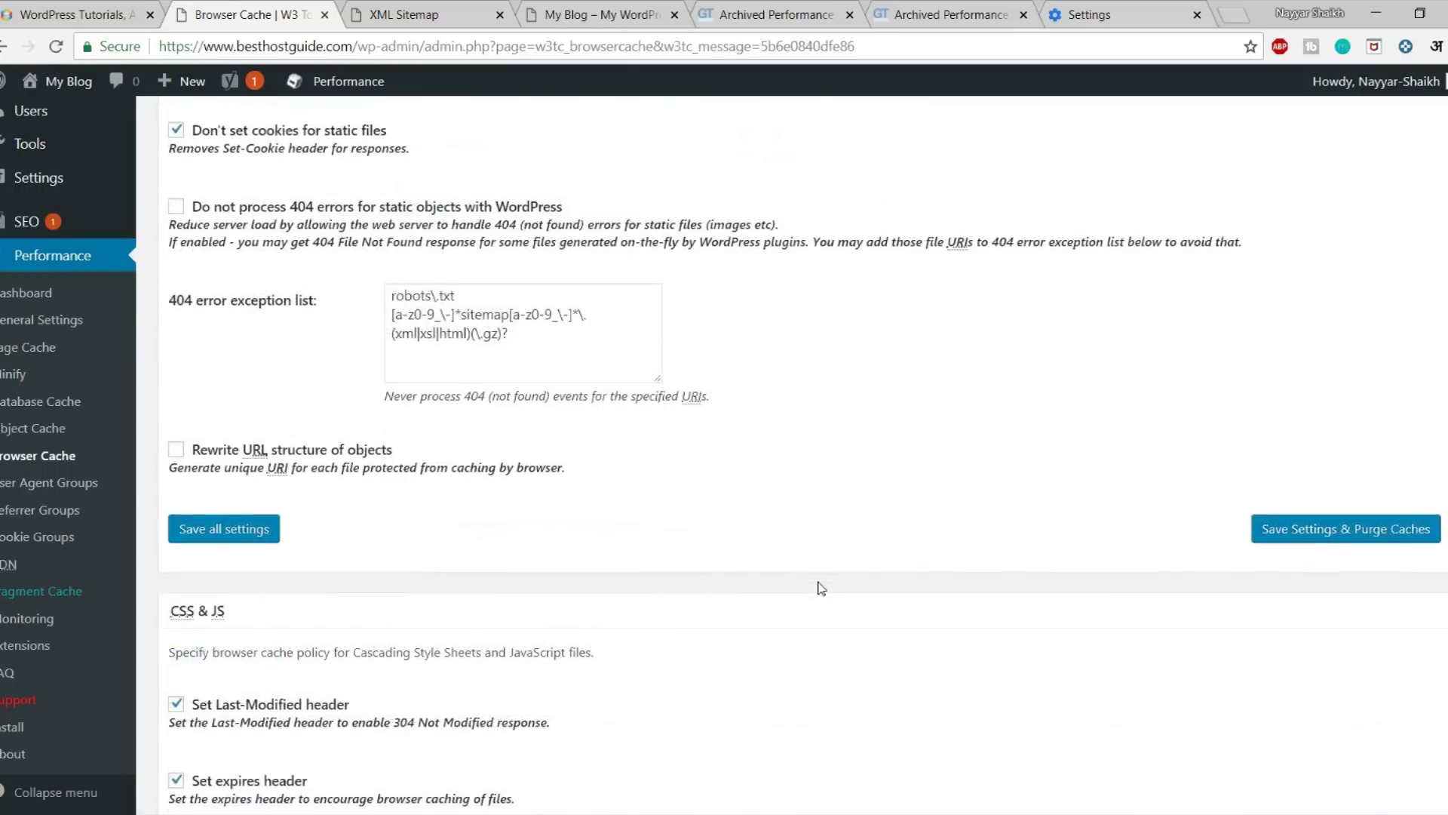
scroll(820, 588, down, 5)
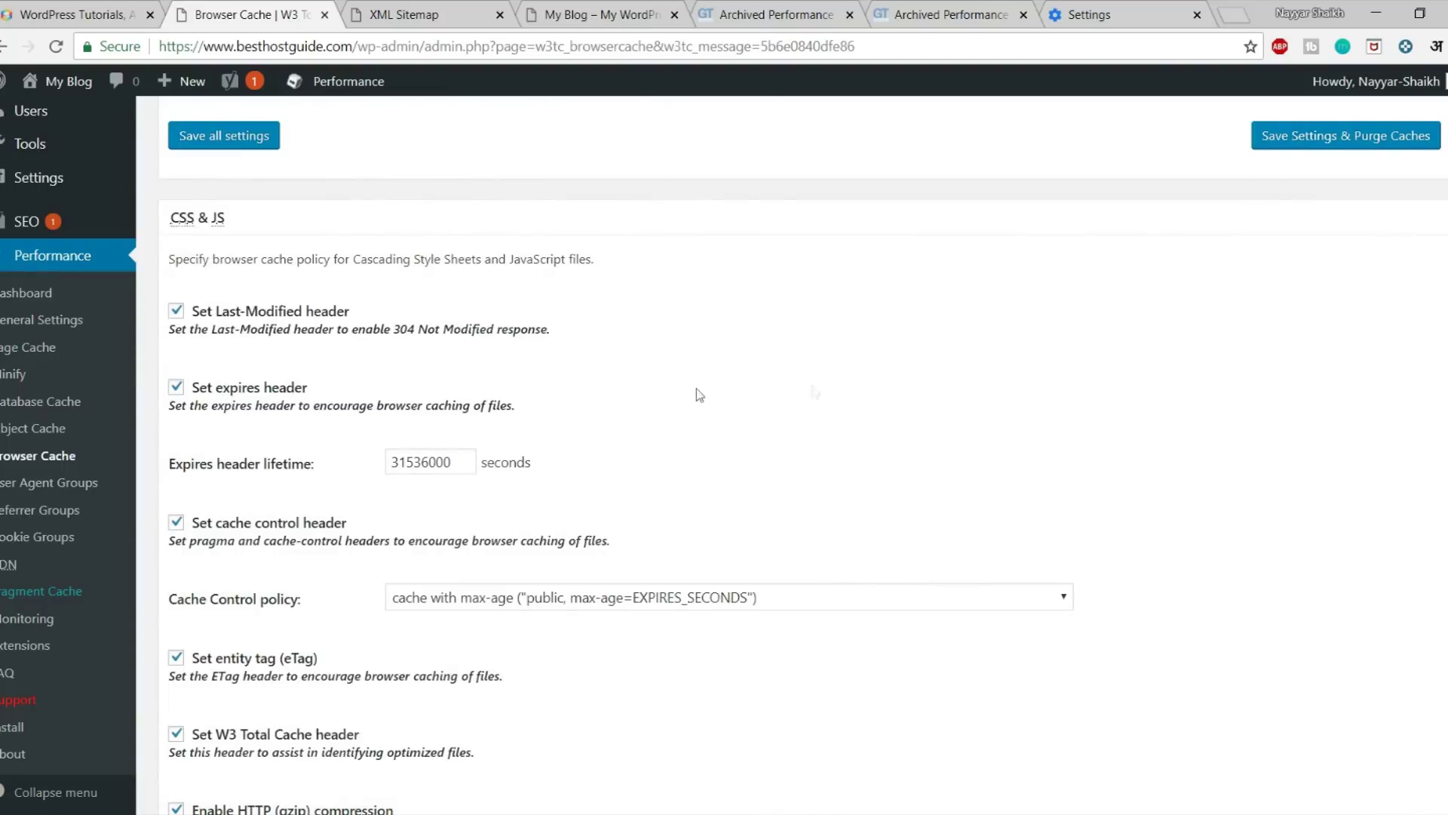
scroll(396, 274, down, 1)
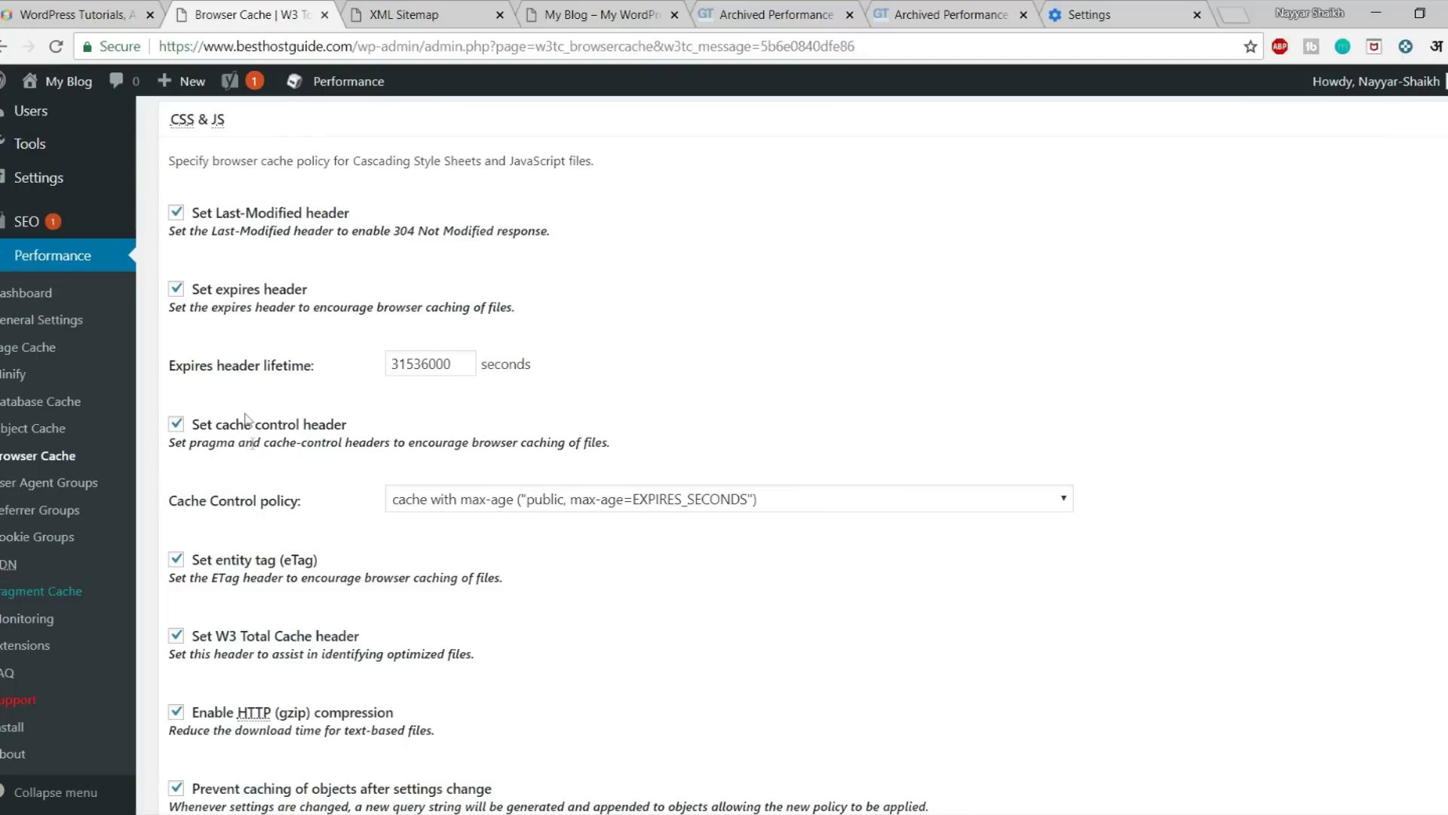
scroll(259, 492, down, 2)
scroll(258, 492, up, 3)
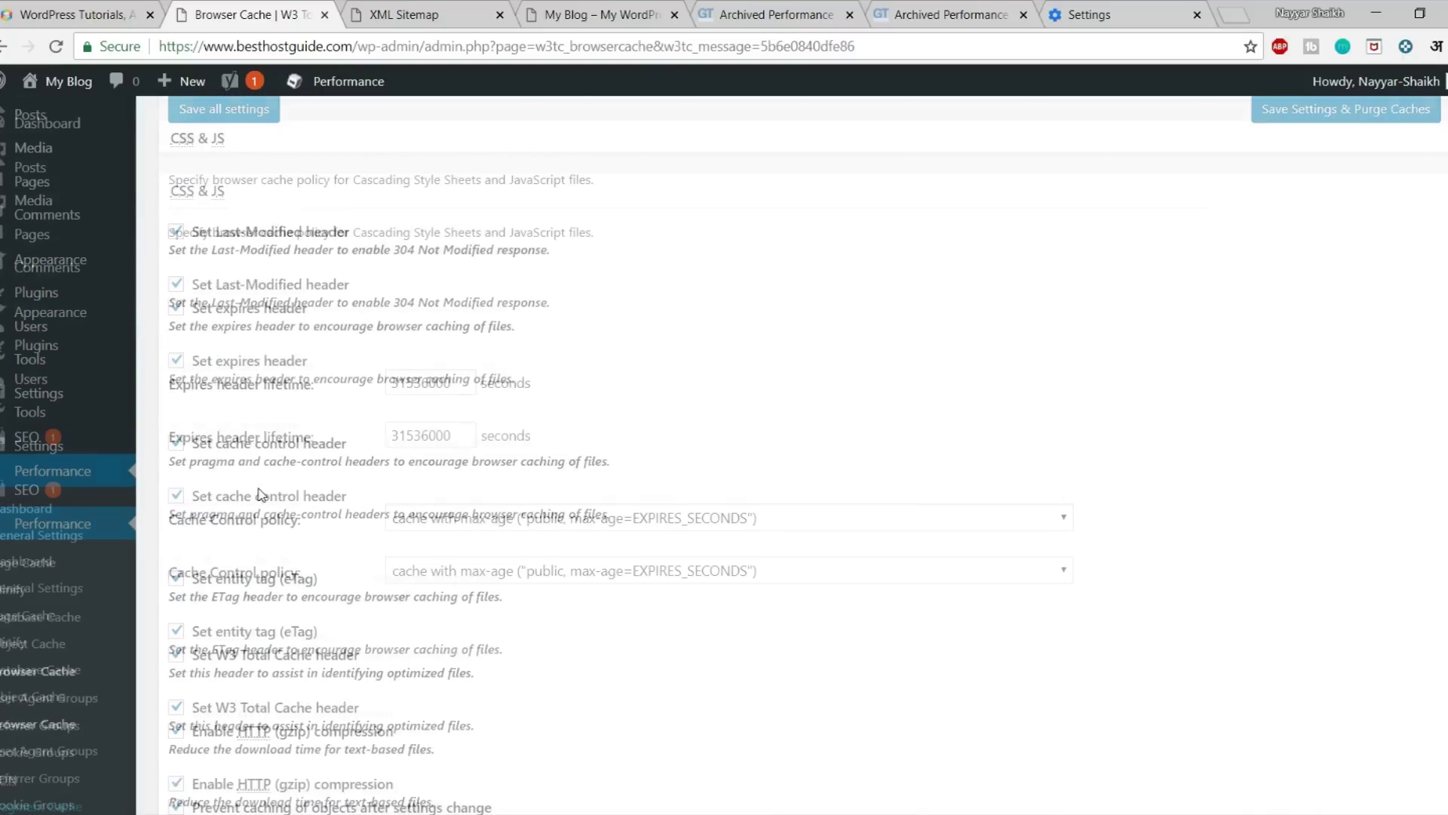
scroll(271, 444, down, 1)
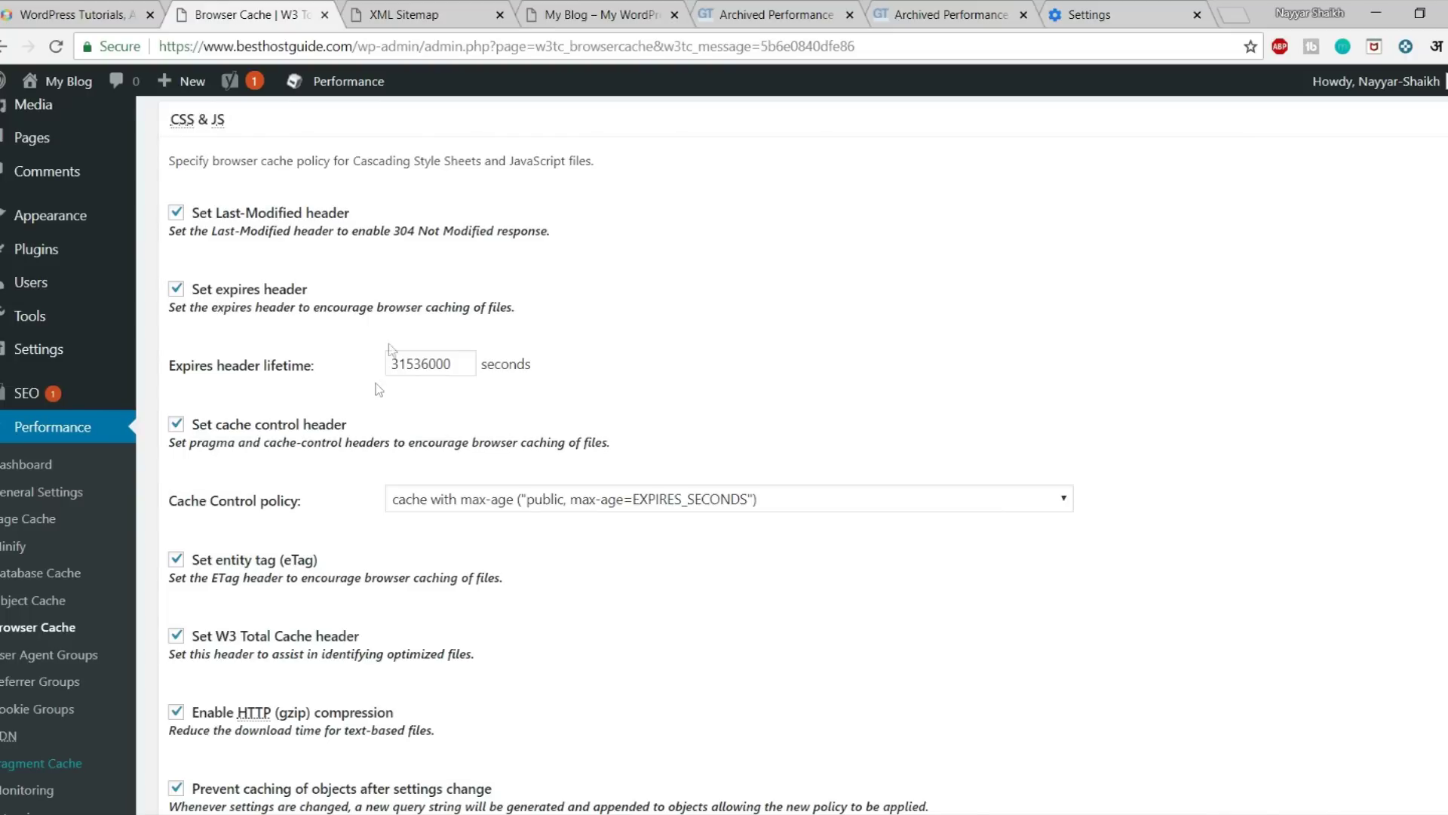
scroll(425, 438, down, 3)
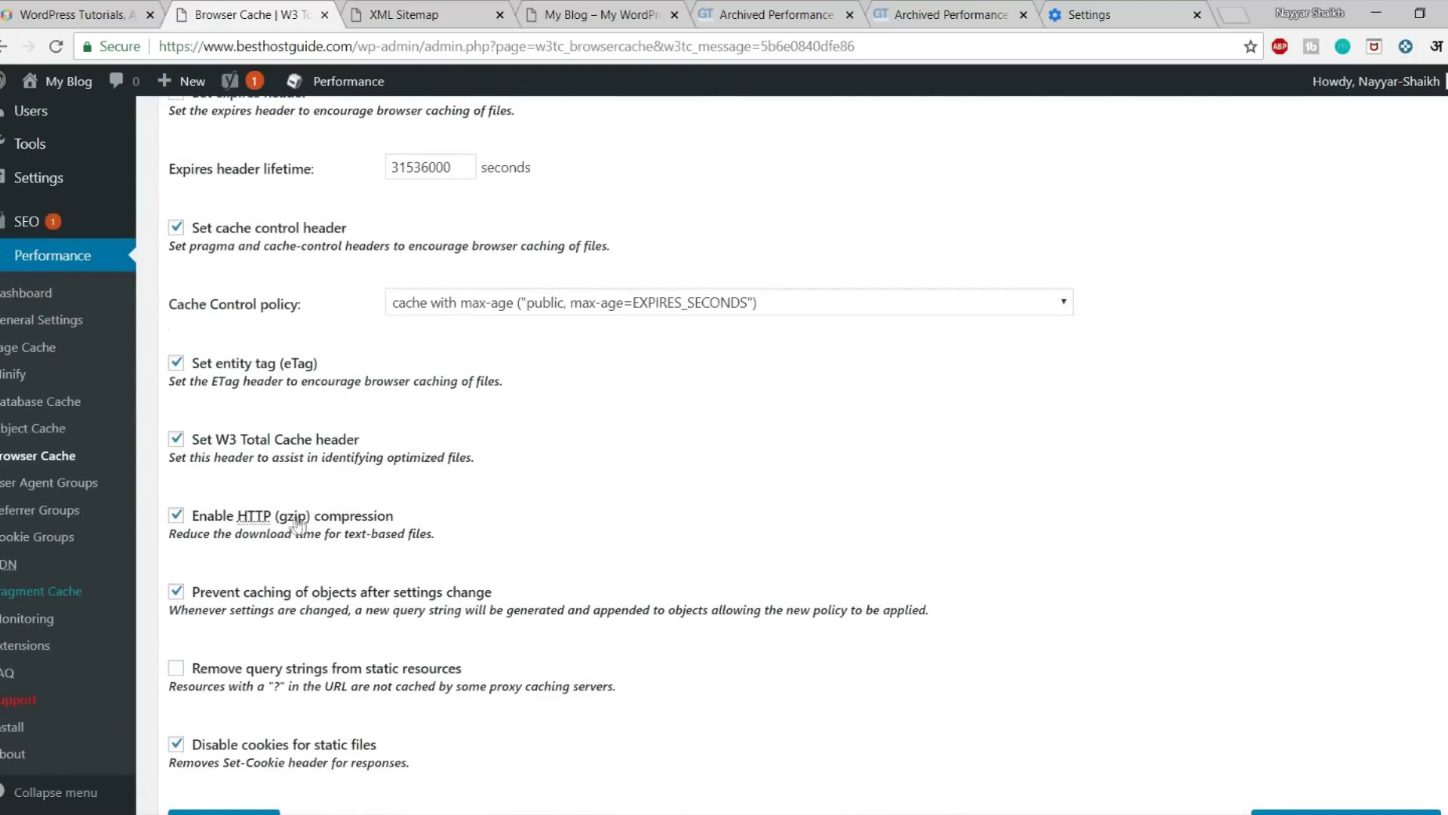
scroll(455, 534, down, 2)
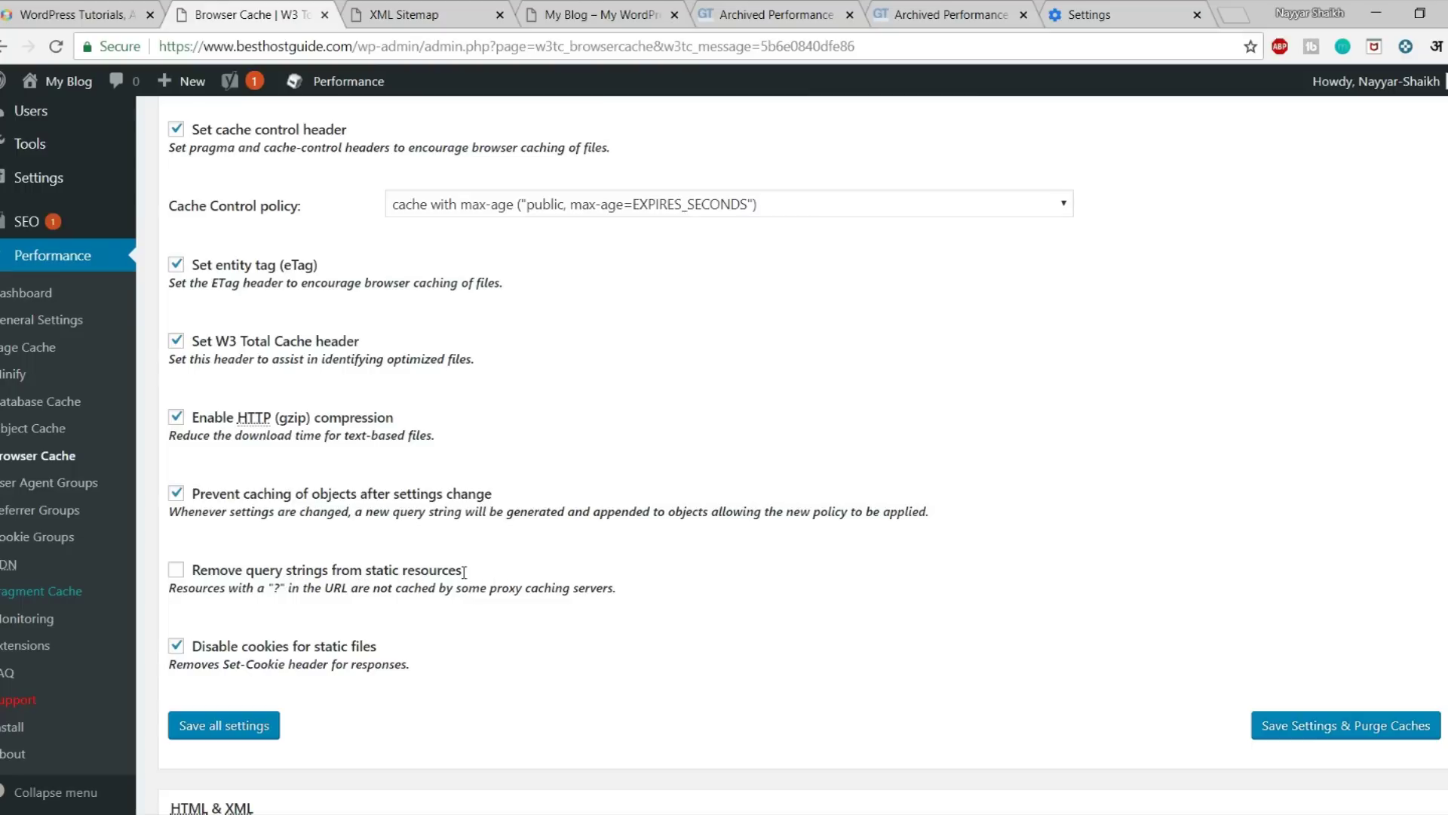
scroll(471, 520, down, 1)
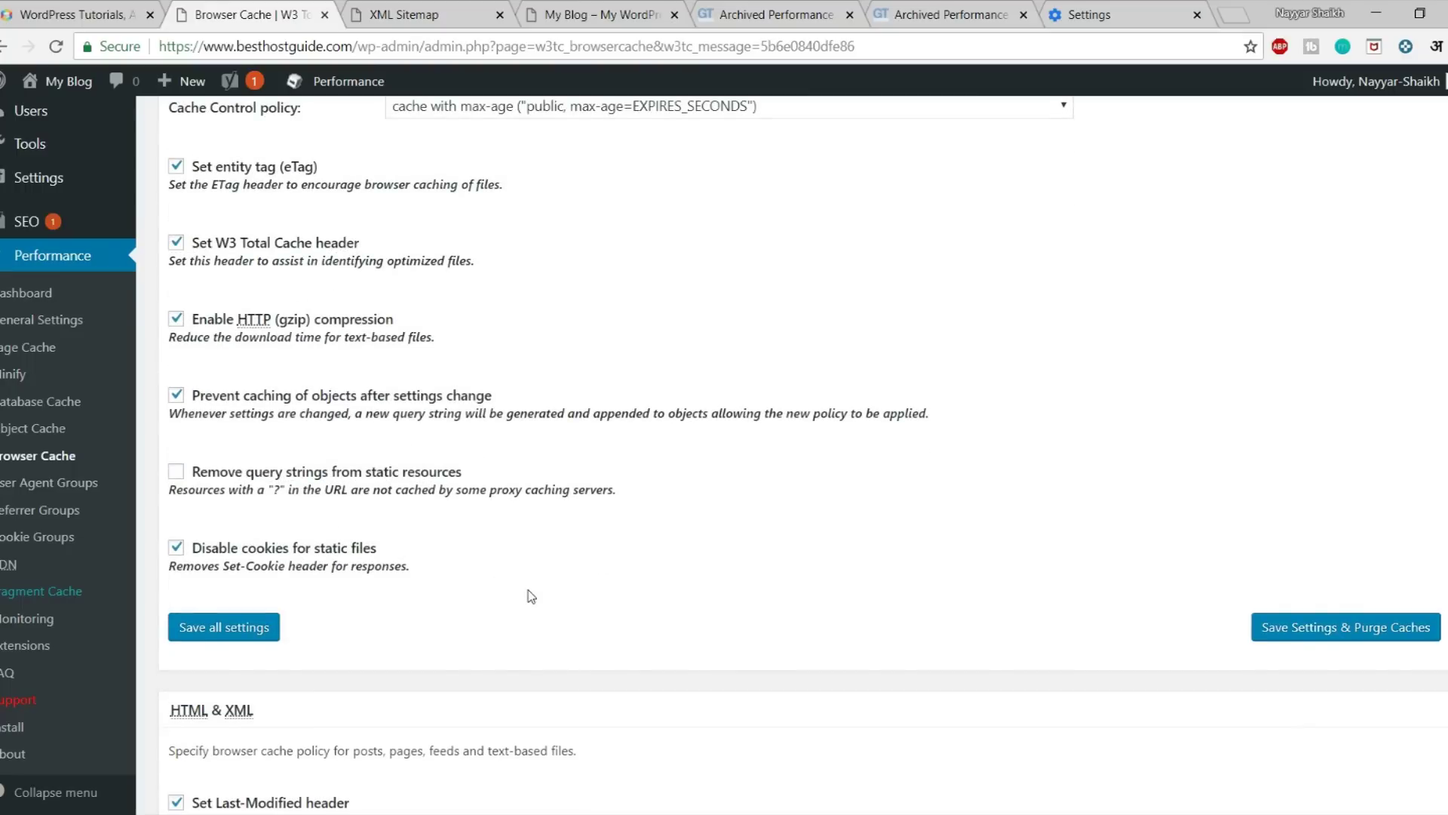
click(1343, 632)
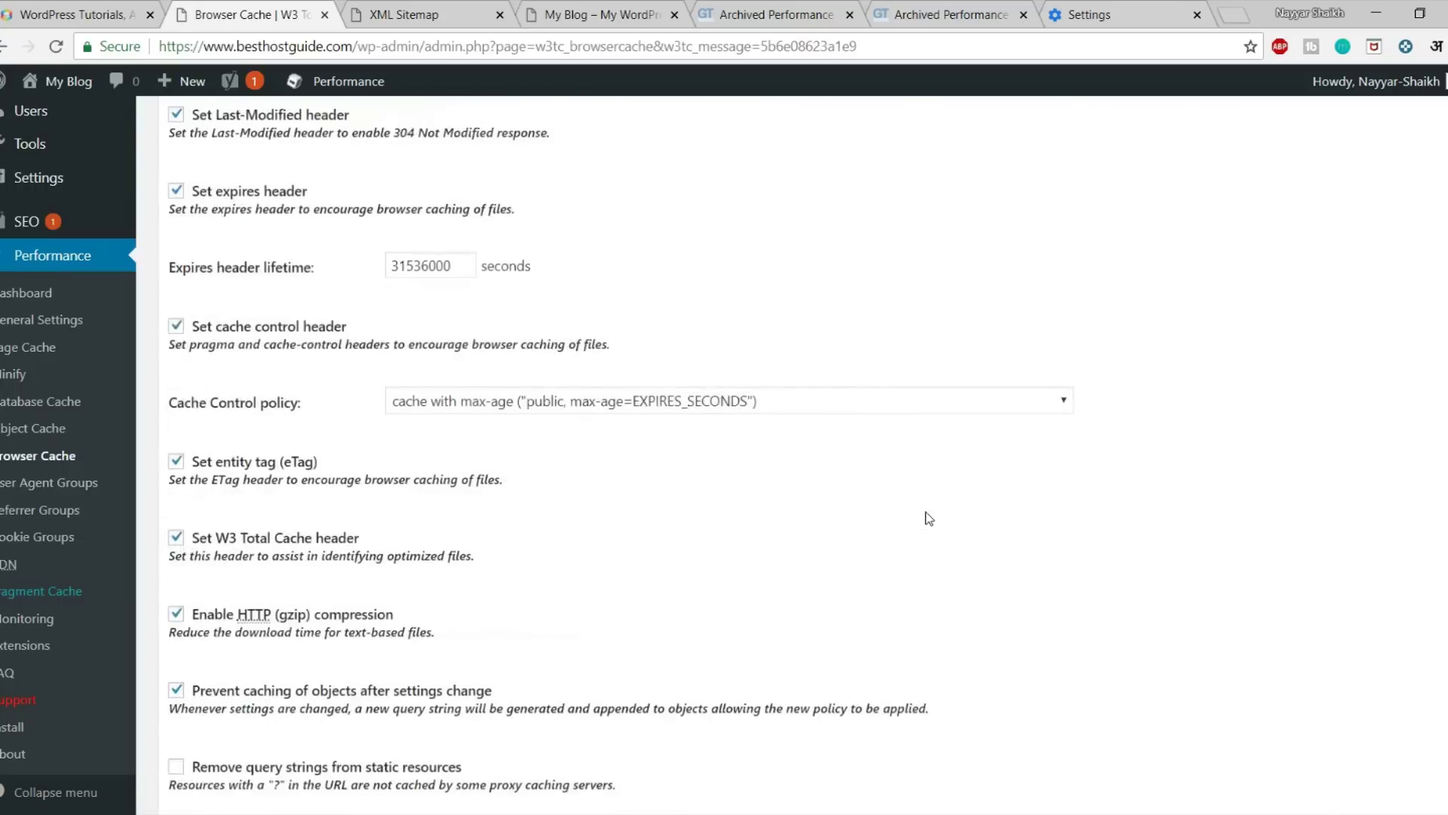
- Review the HTML & XML and Media & Other Files browser cache policies, down to removing query strings from static resources
scroll(927, 511, up, 4)
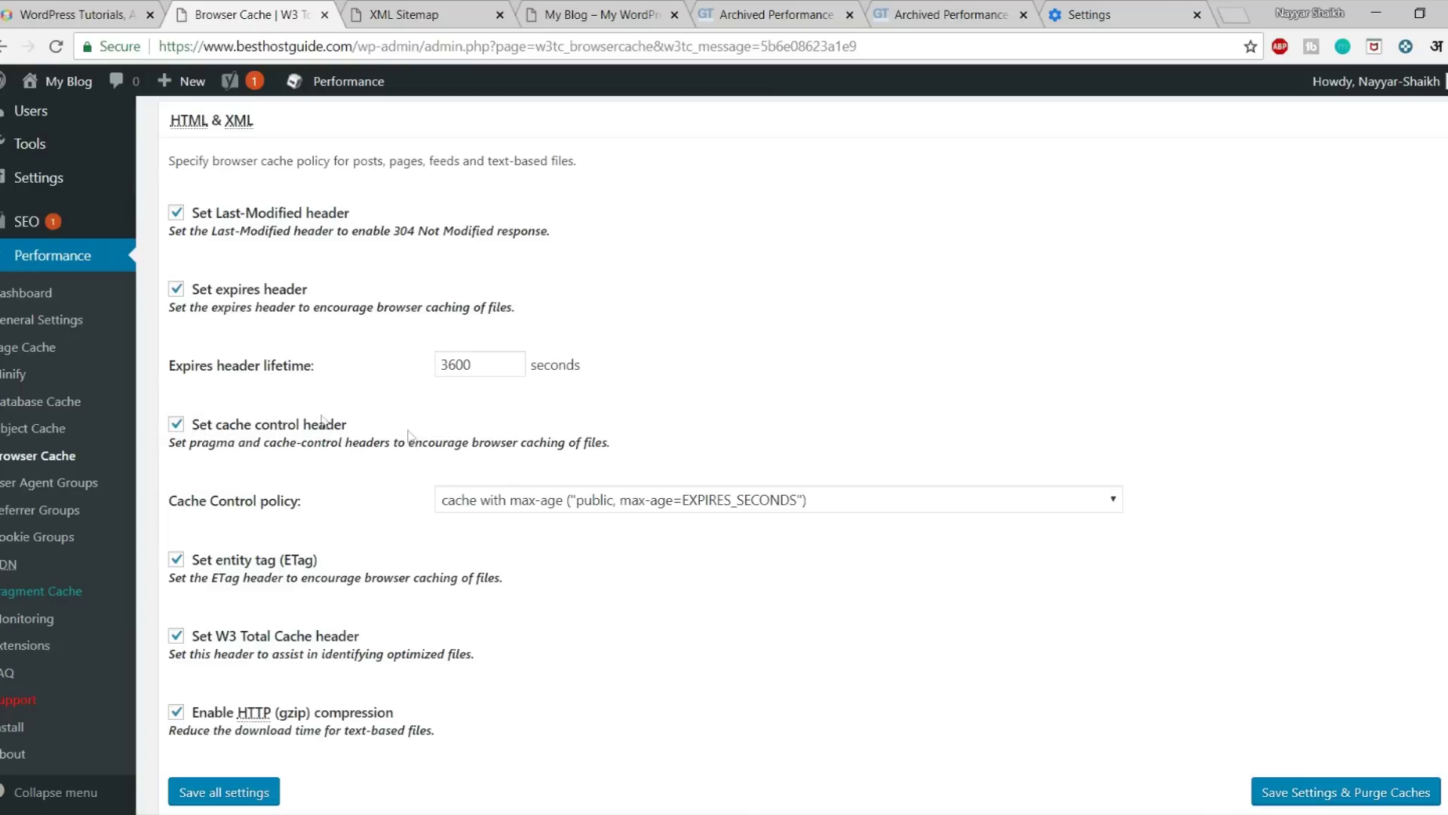
scroll(698, 617, down, 12)
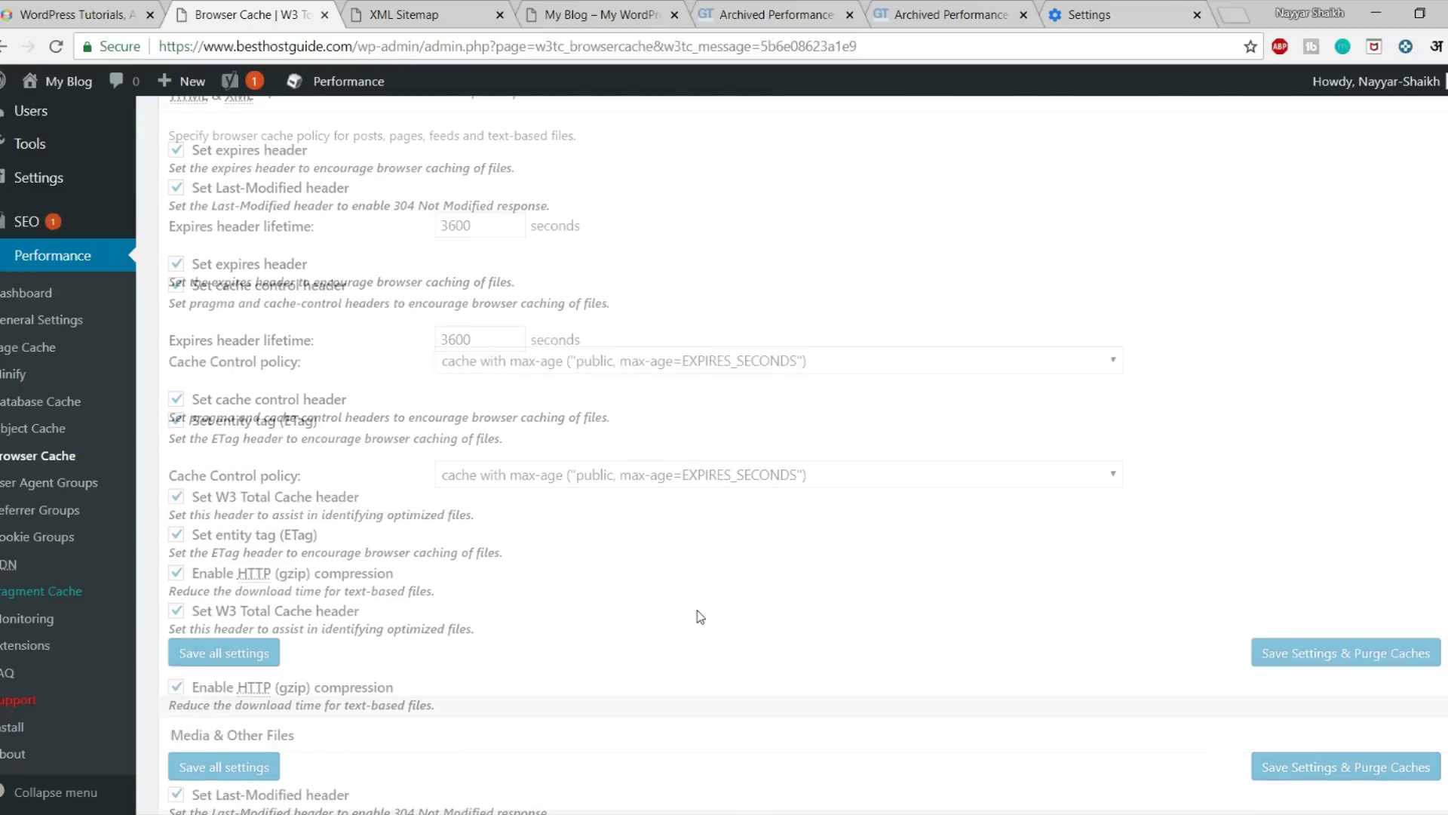
scroll(573, 490, up, 2)
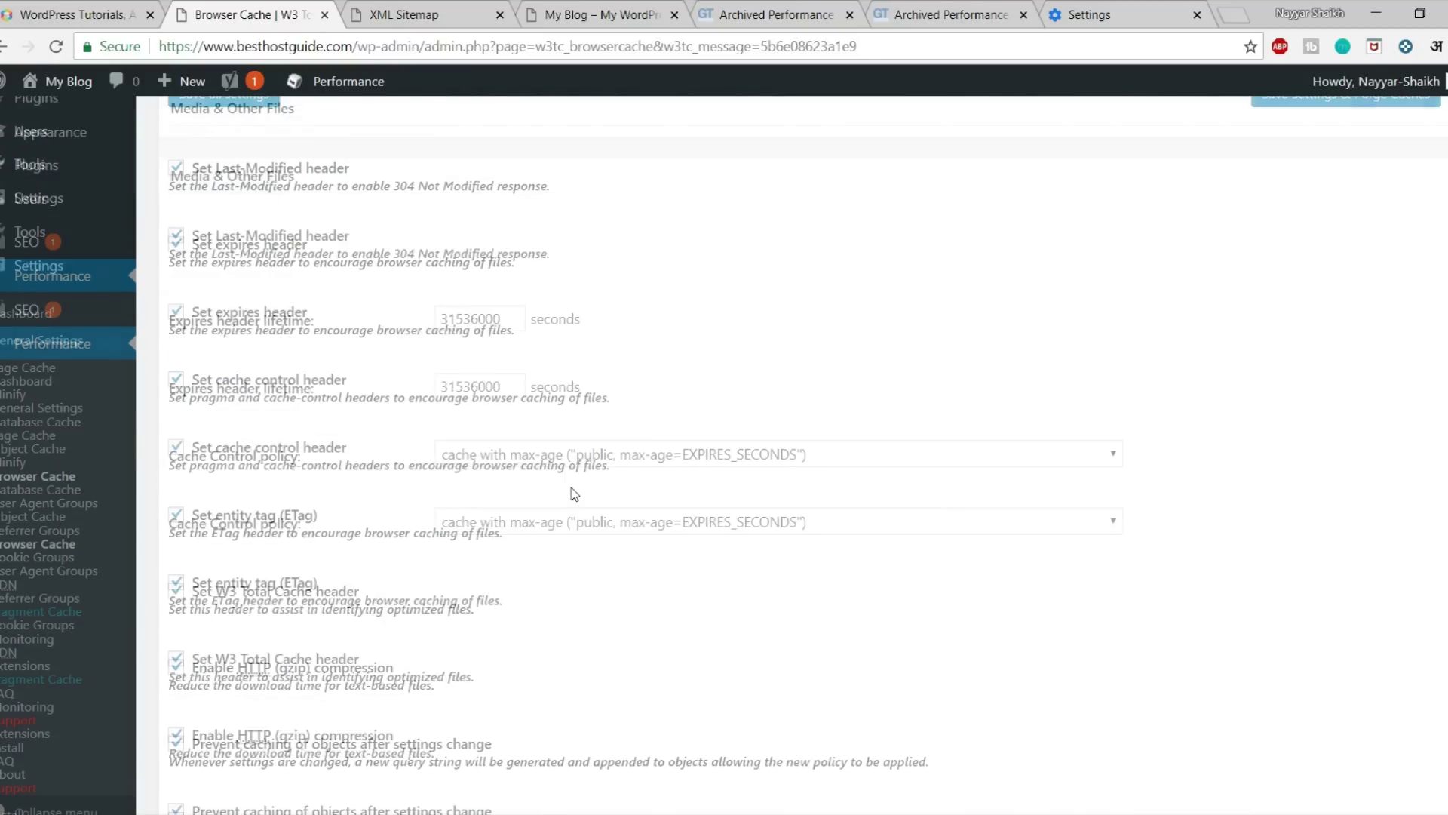
scroll(349, 371, down, 2)
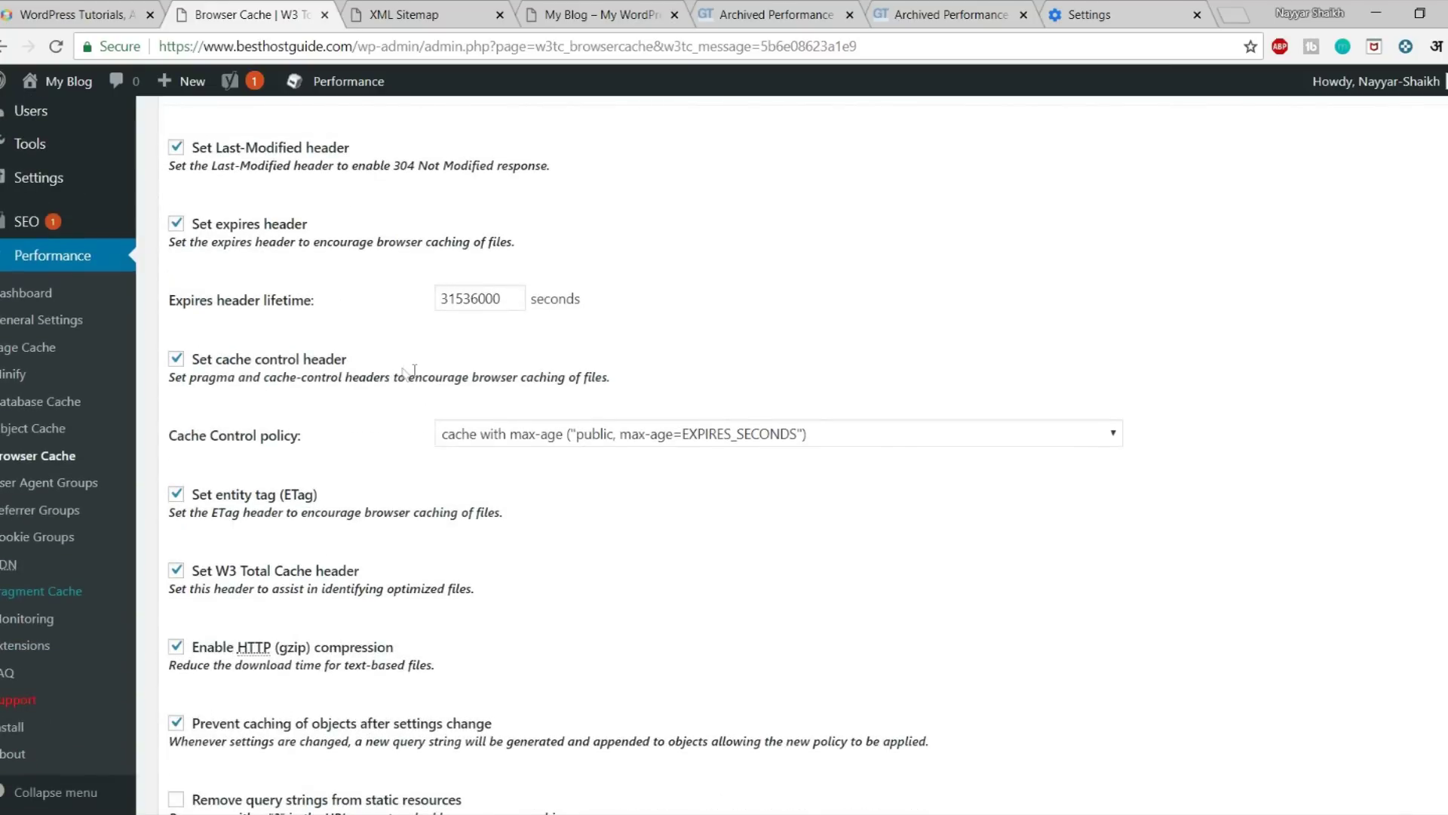
click(175, 220)
scroll(258, 346, down, 4)
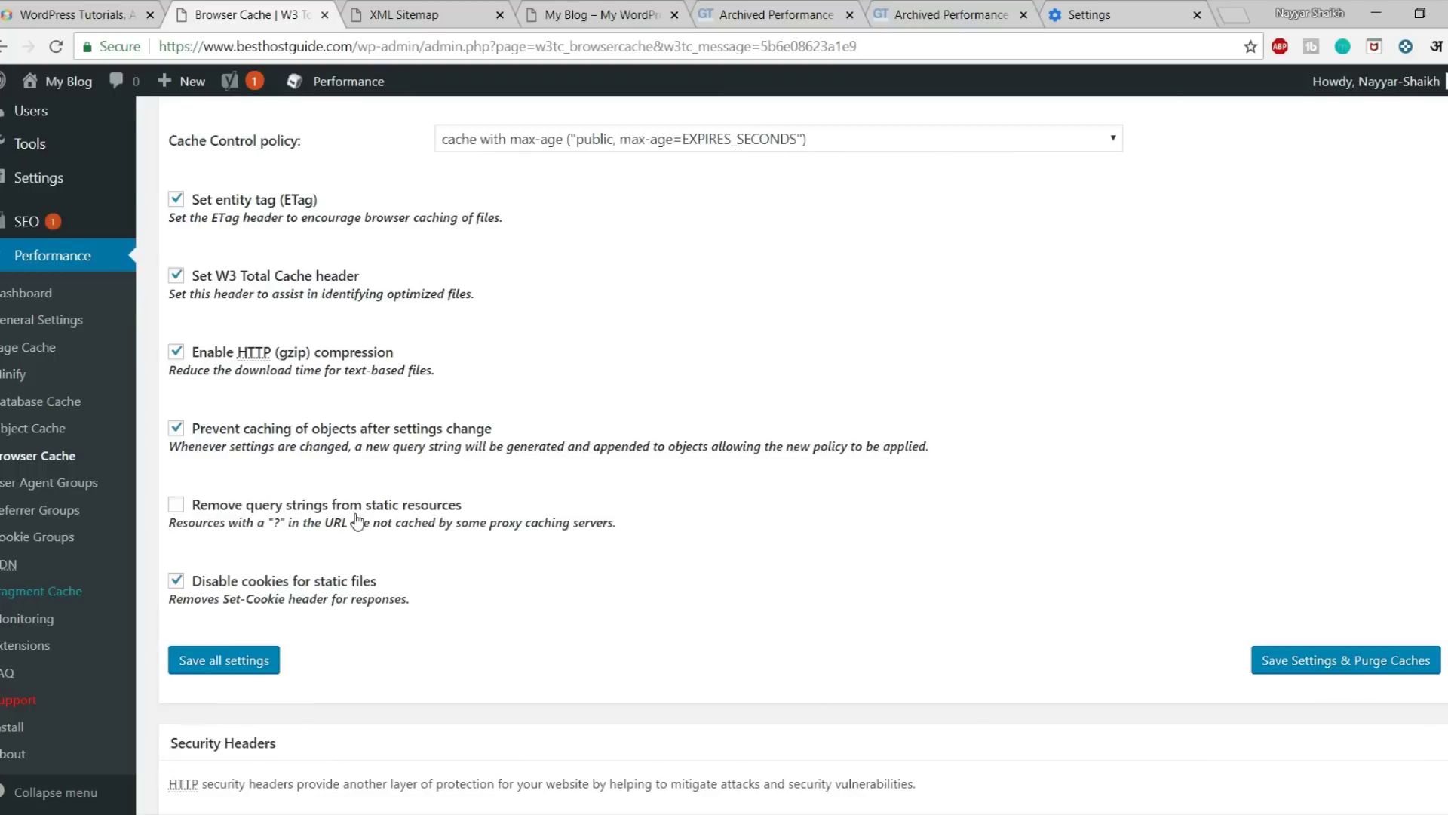
drag(487, 504, 170, 513)
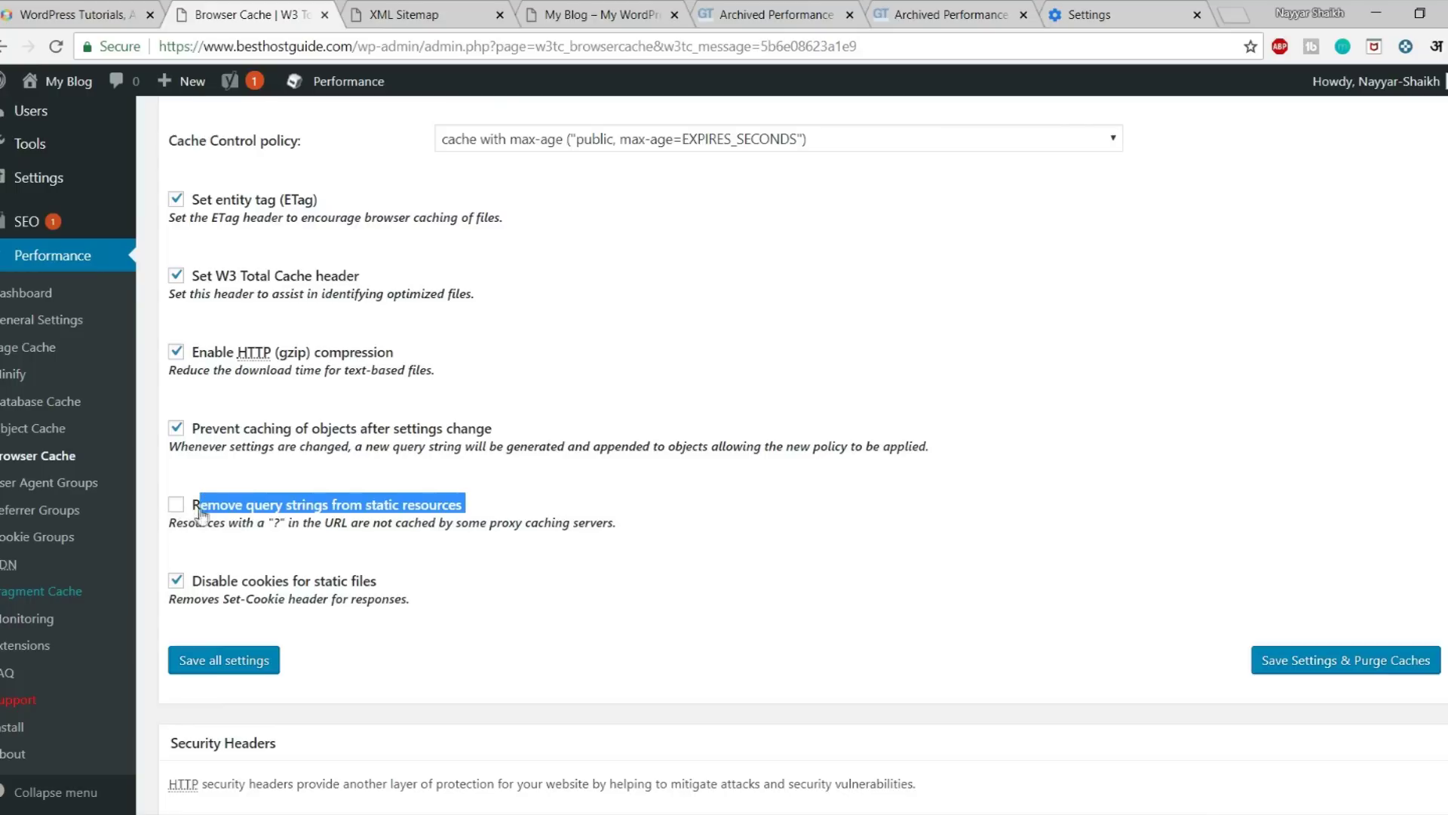
- Look over the Security Headers section, and save the browser cache settings while purging the caches
scroll(664, 582, down, 1)
scroll(664, 581, down, 15)
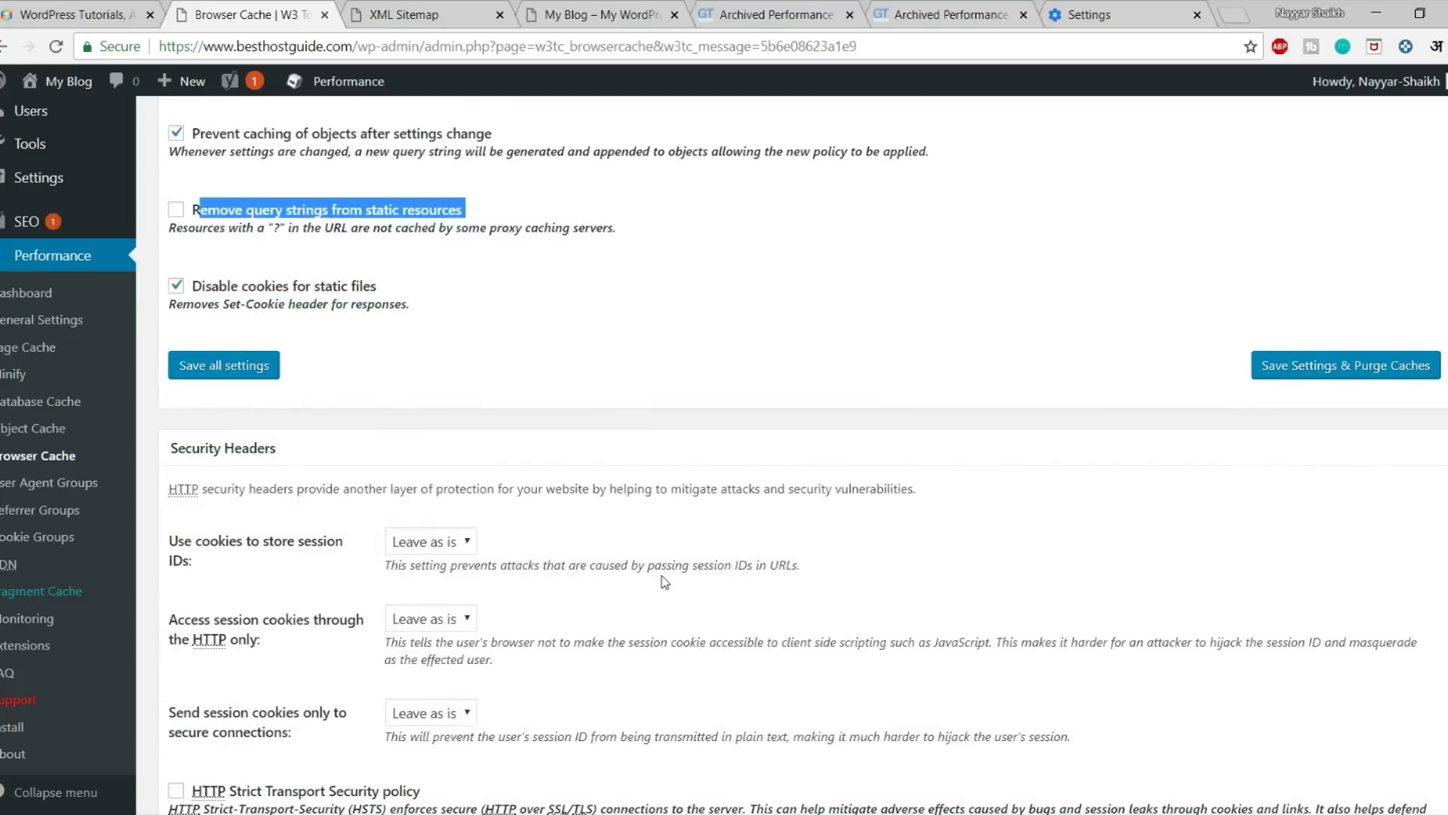
scroll(1035, 638, down, 7)
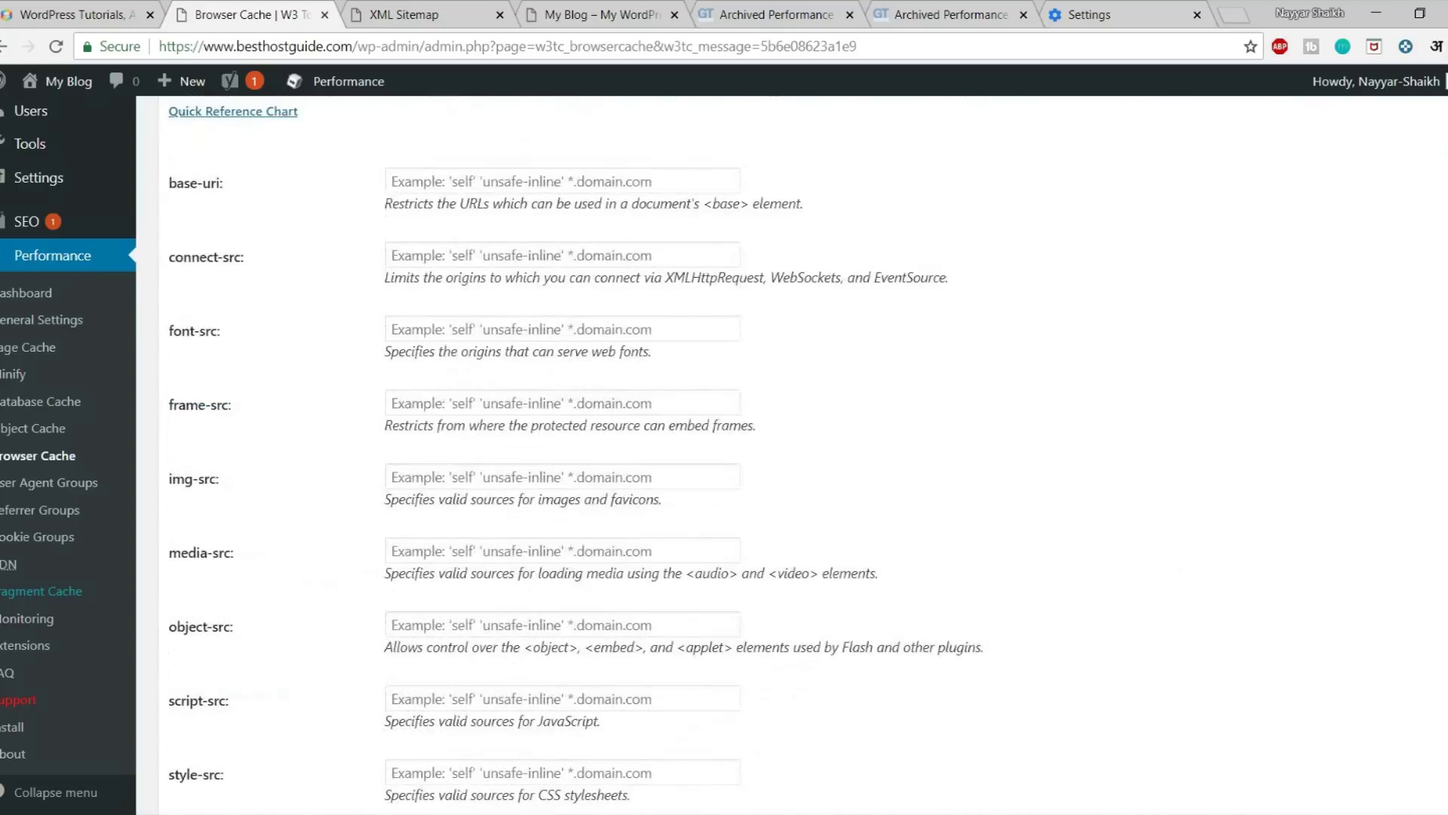
scroll(1447, 716, down, 7)
drag(1447, 781, 1445, 189)
scroll(1252, 490, up, 9)
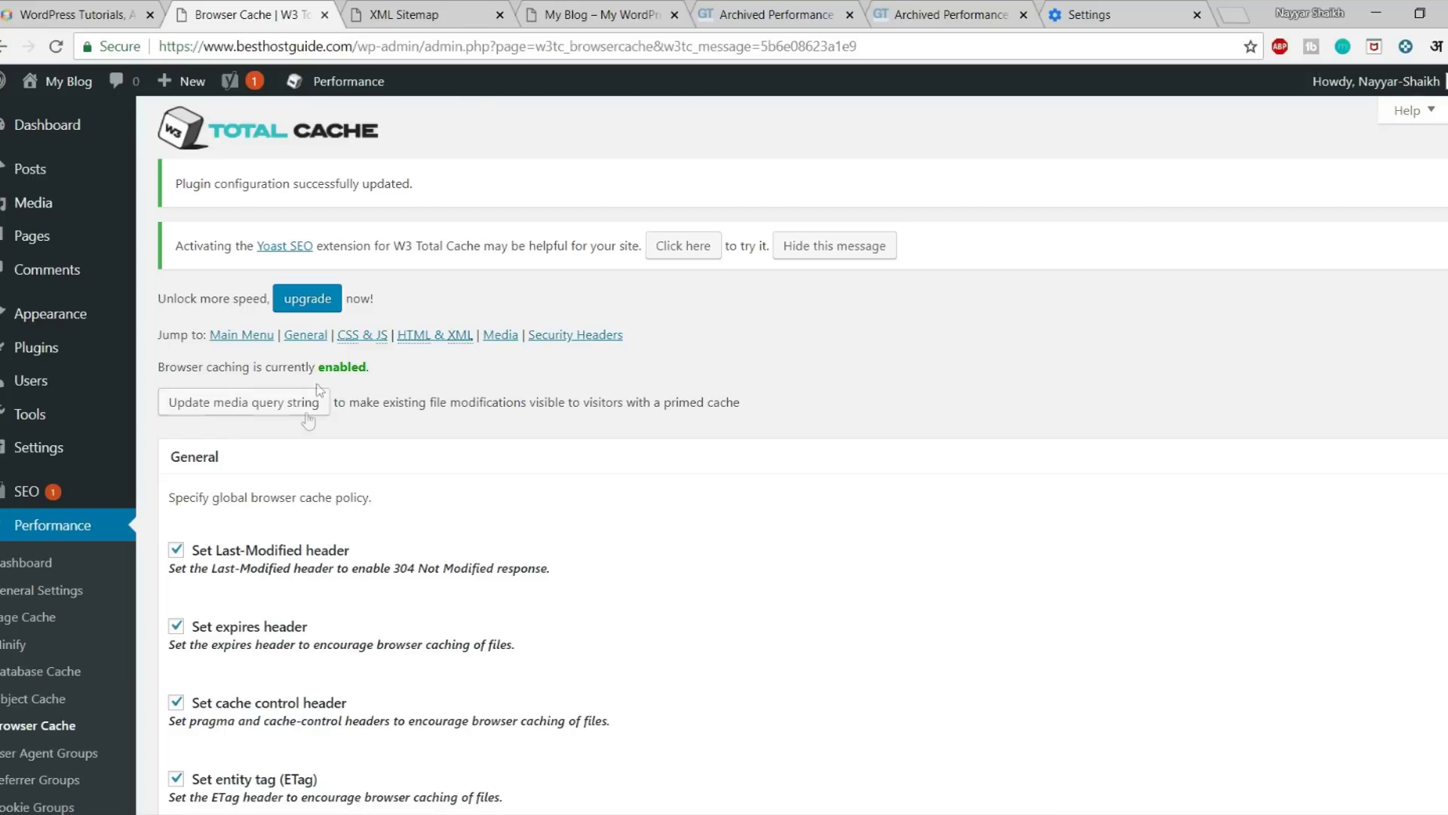
scroll(672, 576, down, 13)
click(1331, 725)
drag(352, 43, 158, 45)
key(ctrl+c)
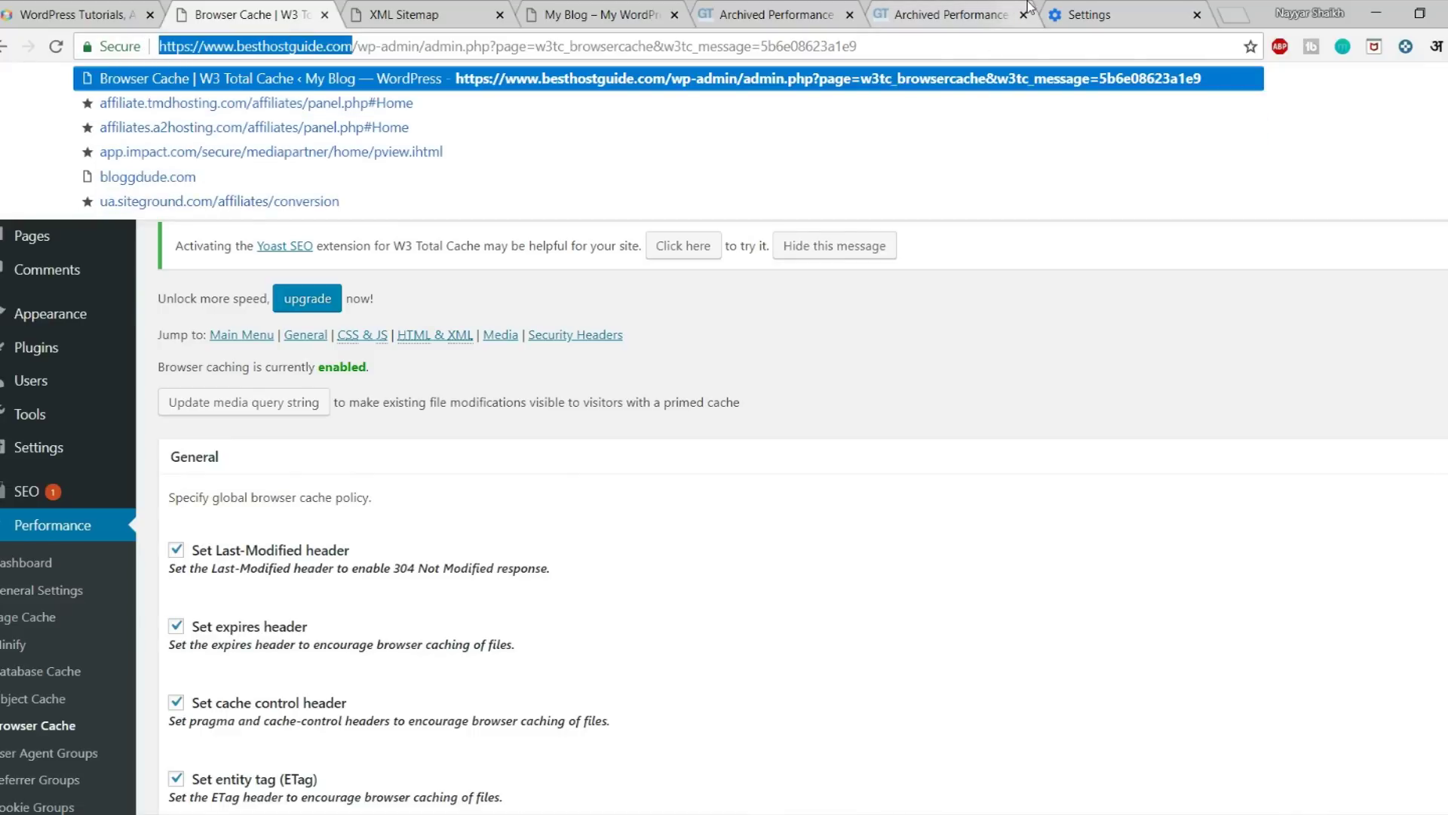
click(1086, 15)
click(774, 38)
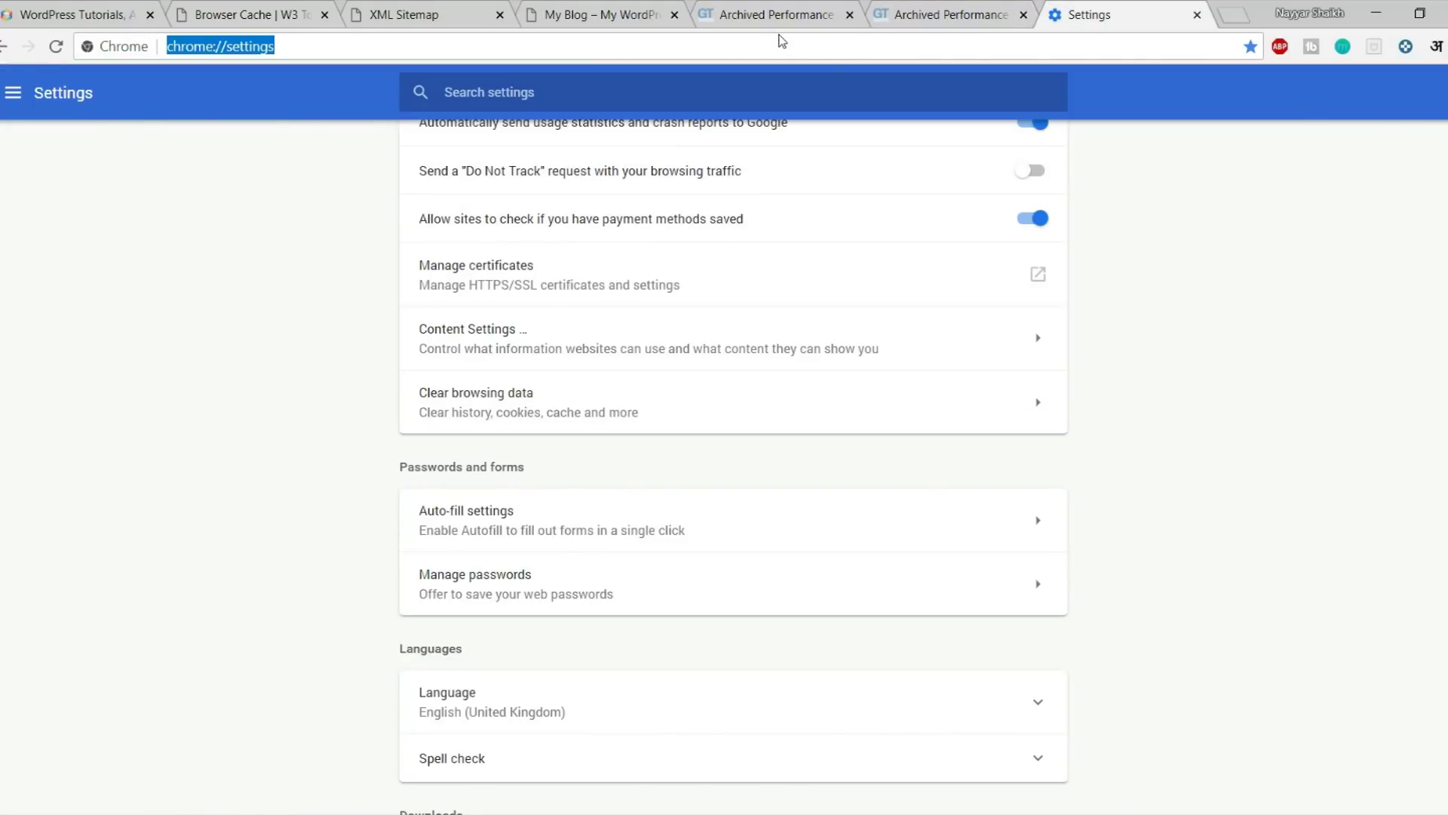
text(gt)
key(Return)
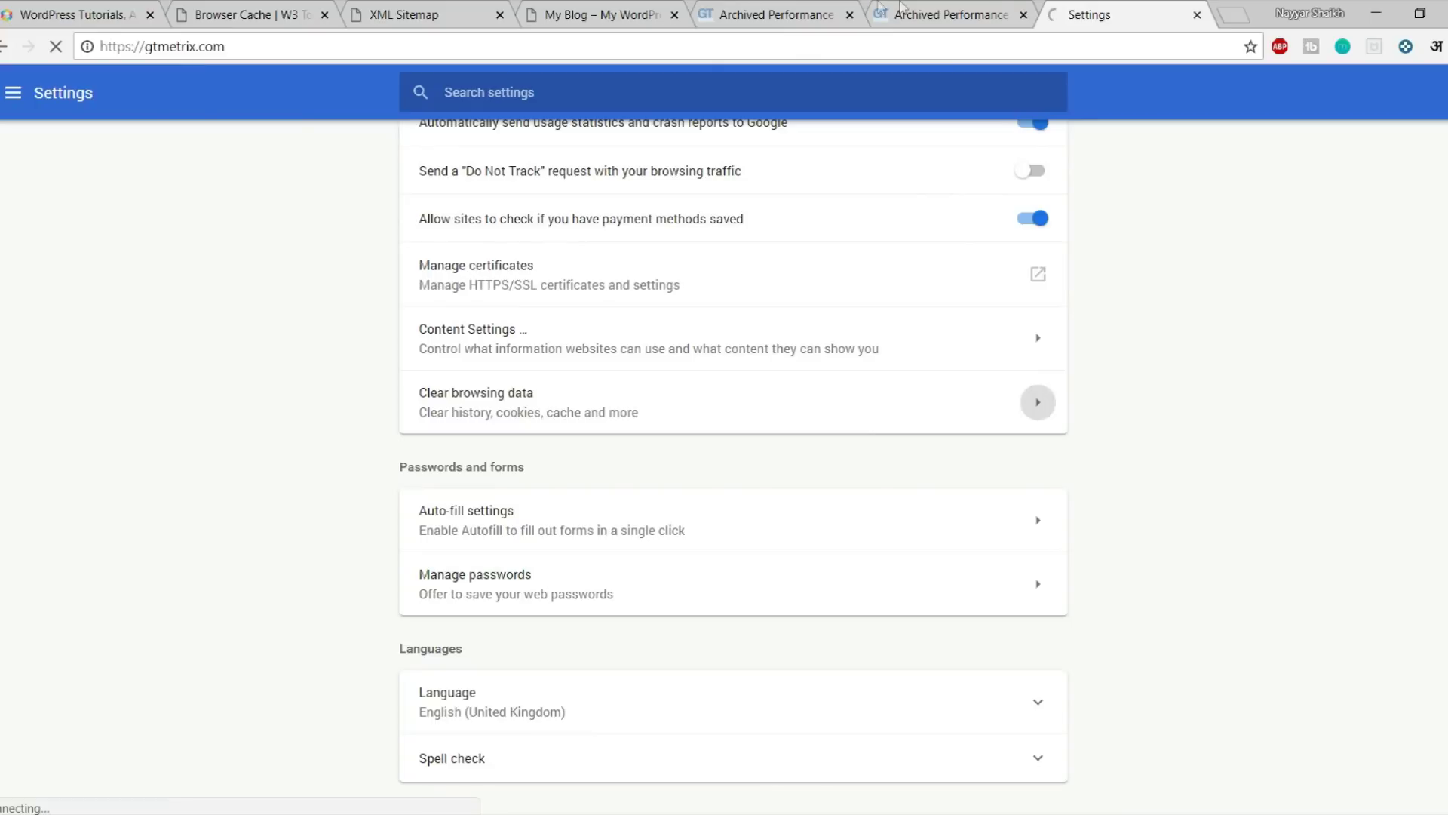
click(481, 501)
key(ctrl+v)
click(1328, 511)
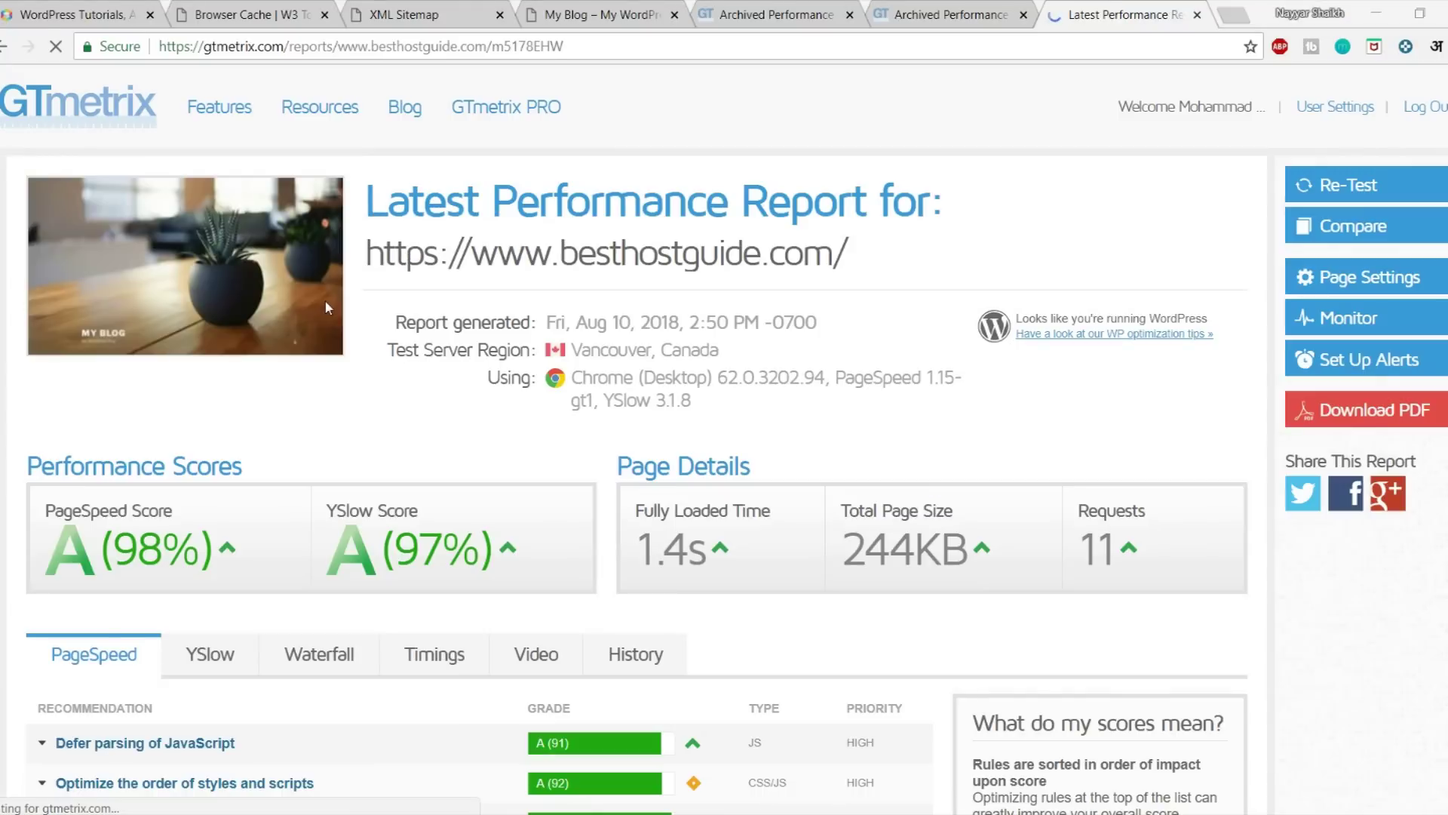
- Examine the PageSpeed score, YSlow score and fully loaded time in the latest performance report for besthostguide.com
scroll(478, 401, down, 1)
scroll(478, 401, up, 1)
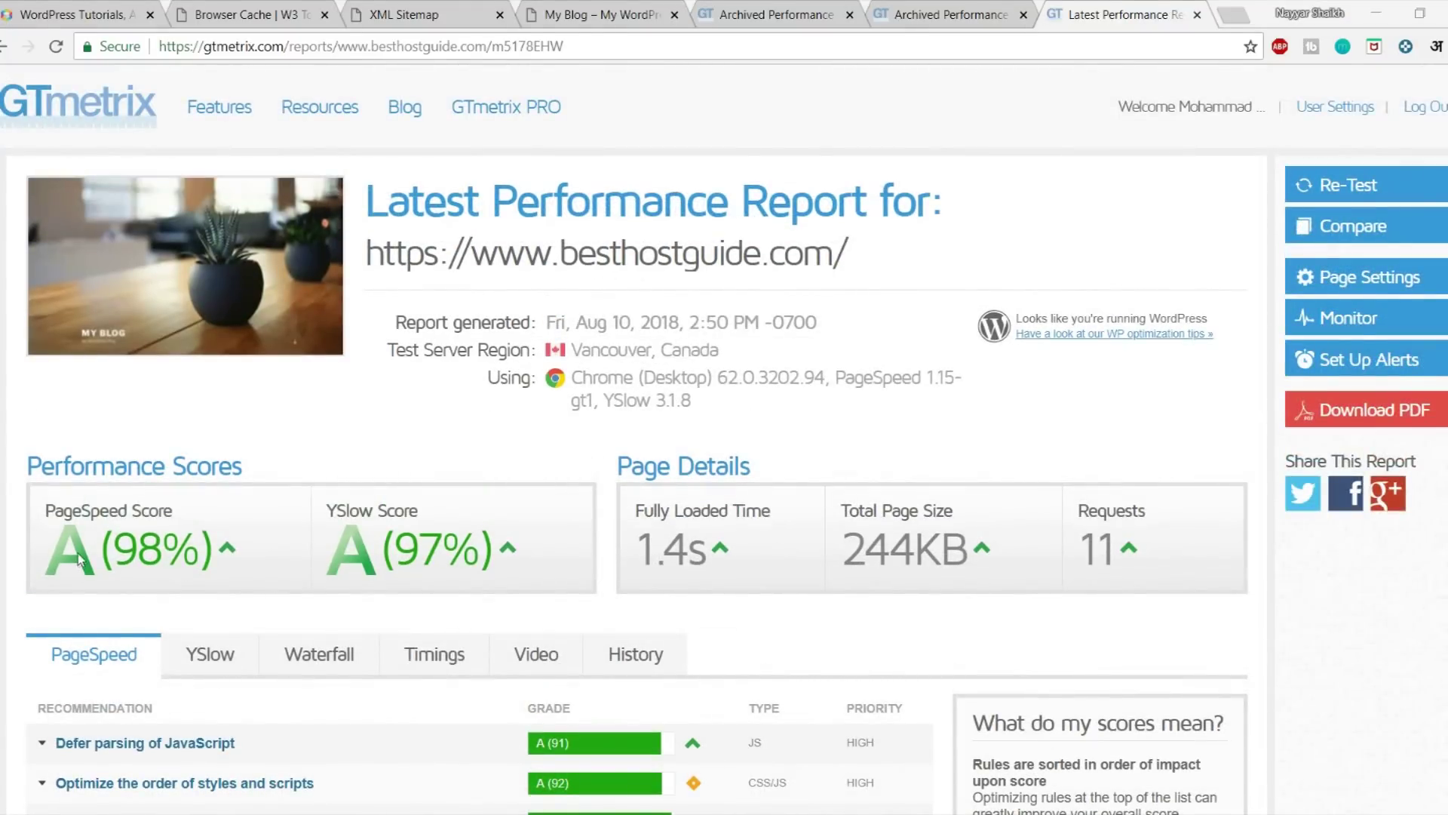
drag(119, 543, 165, 542)
drag(393, 548, 480, 547)
click(602, 552)
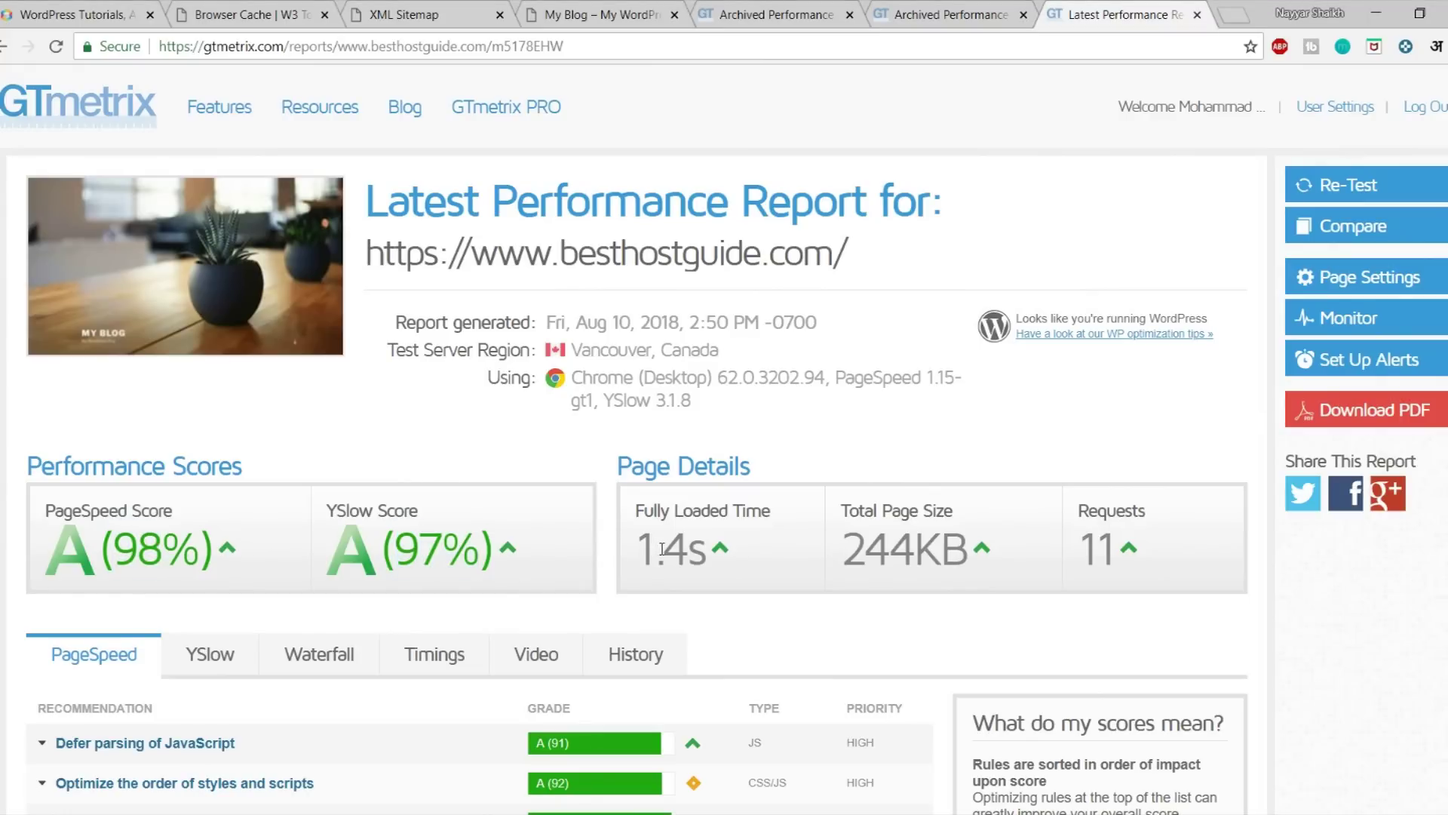
- Compare the latest report's scores and page details with the archived GTmetrix report for the online store site
click(977, 15)
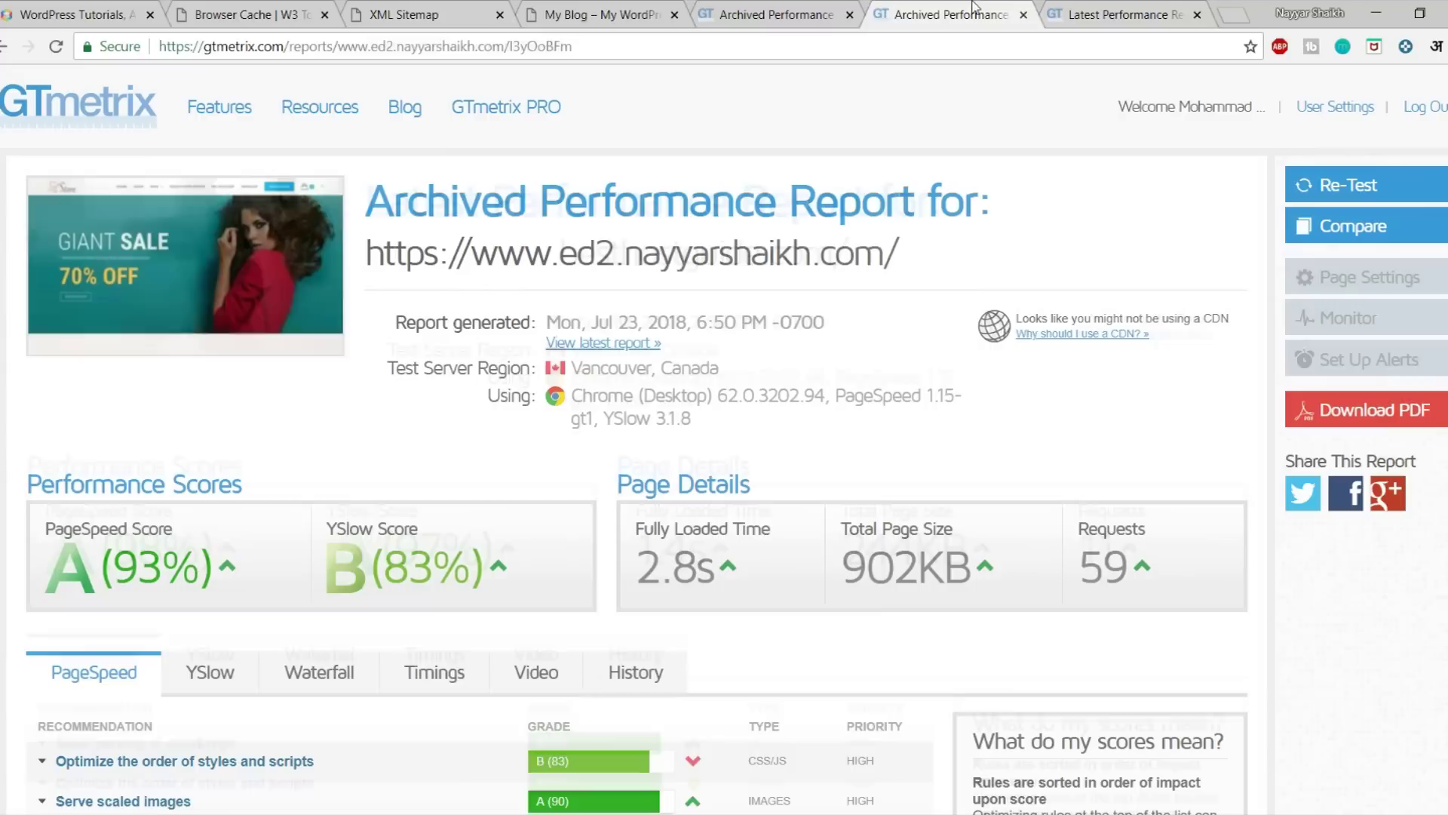
click(1056, 11)
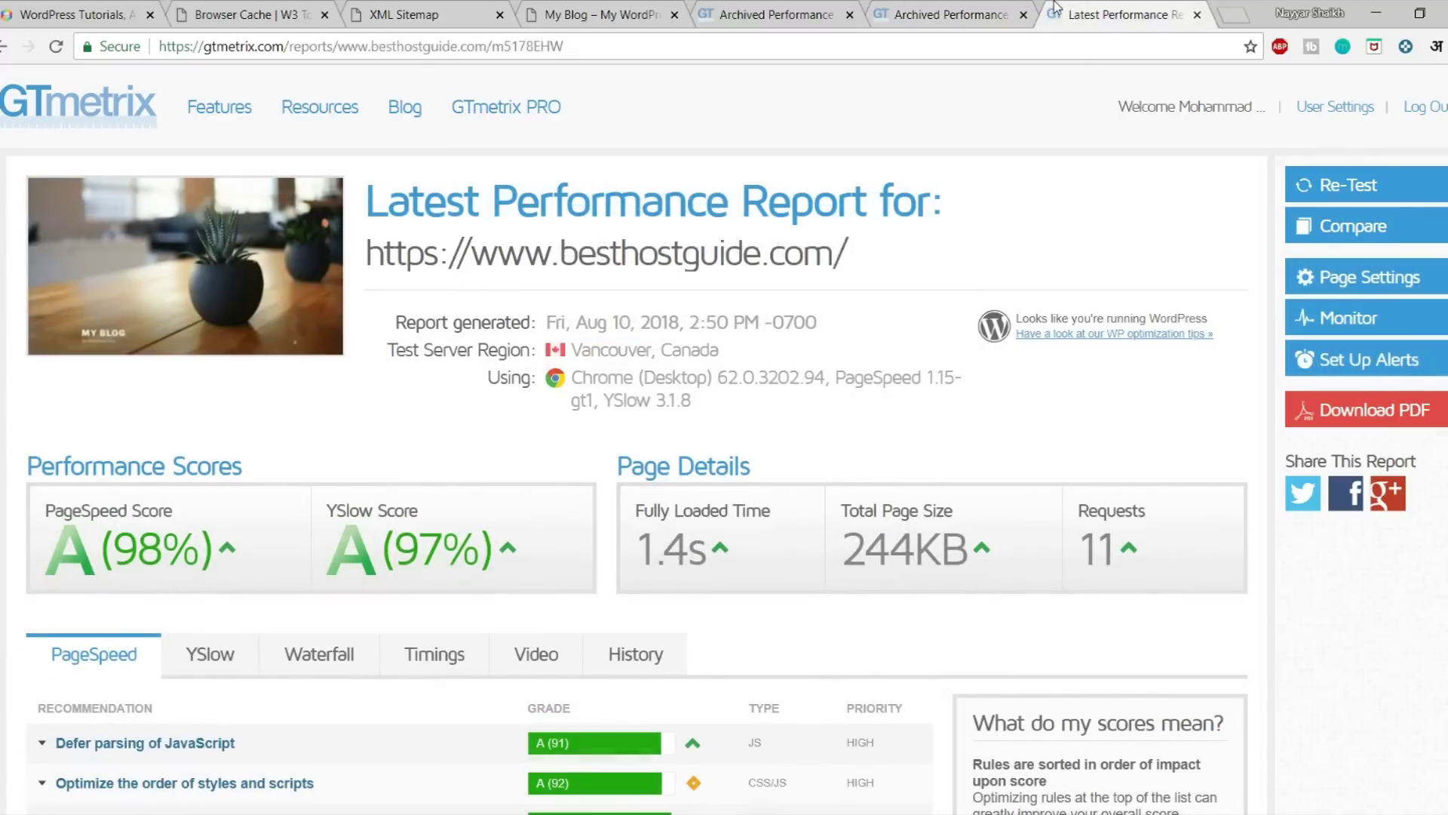
scroll(645, 494, down, 5)
scroll(639, 636, up, 5)
drag(113, 550, 201, 552)
key(ctrl+shift+Tab)
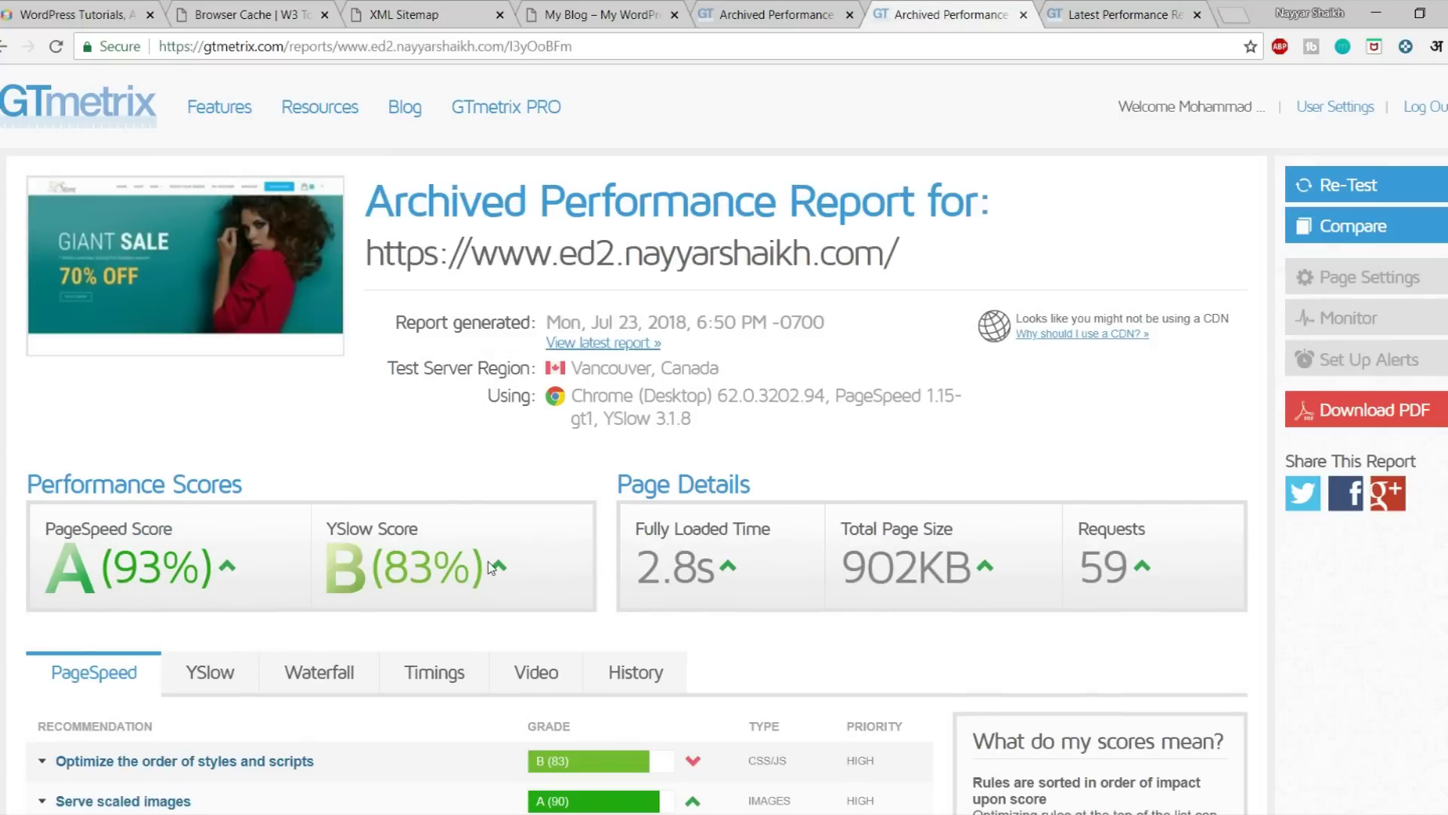
drag(120, 582, 400, 575)
click(399, 575)
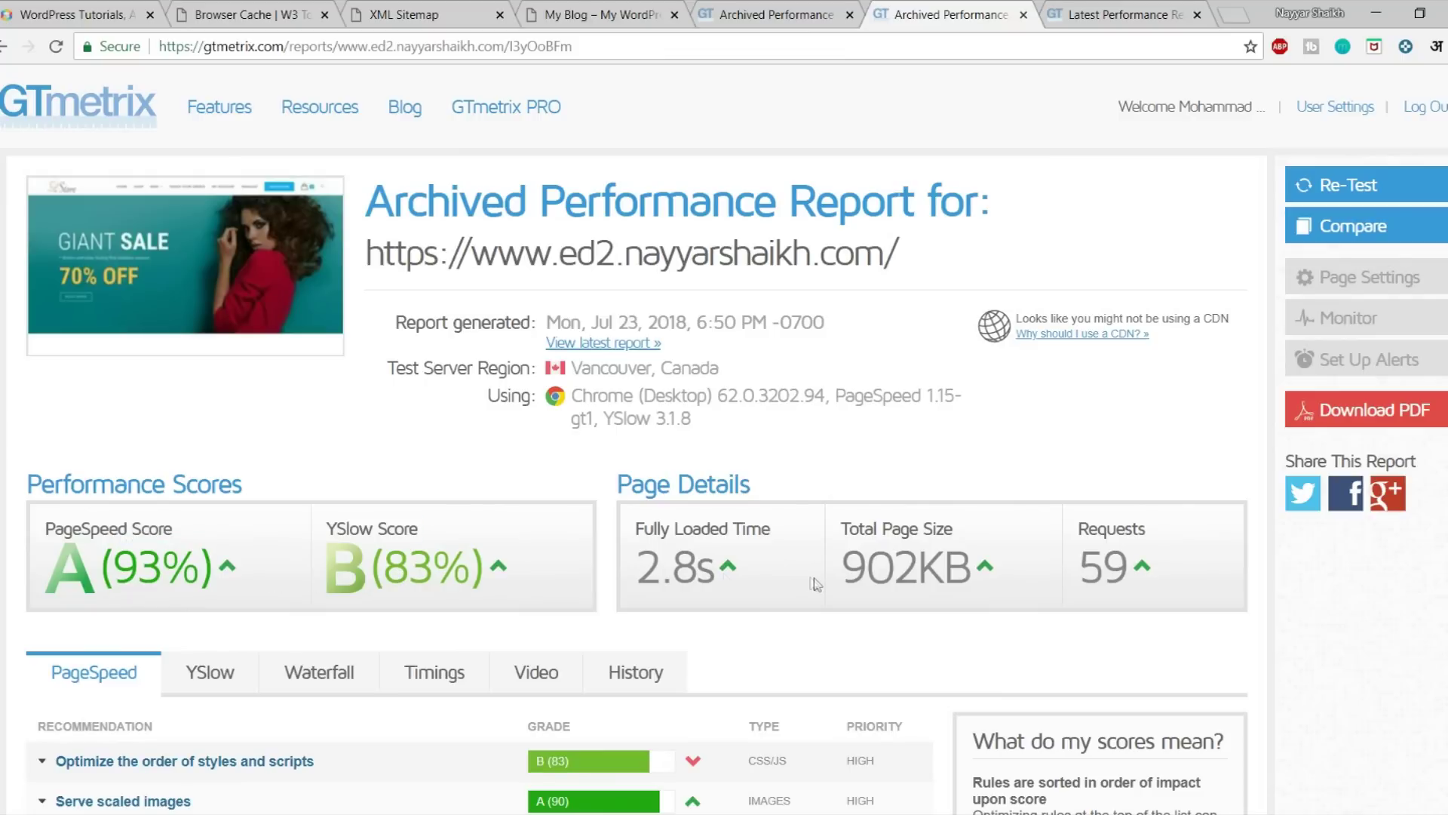